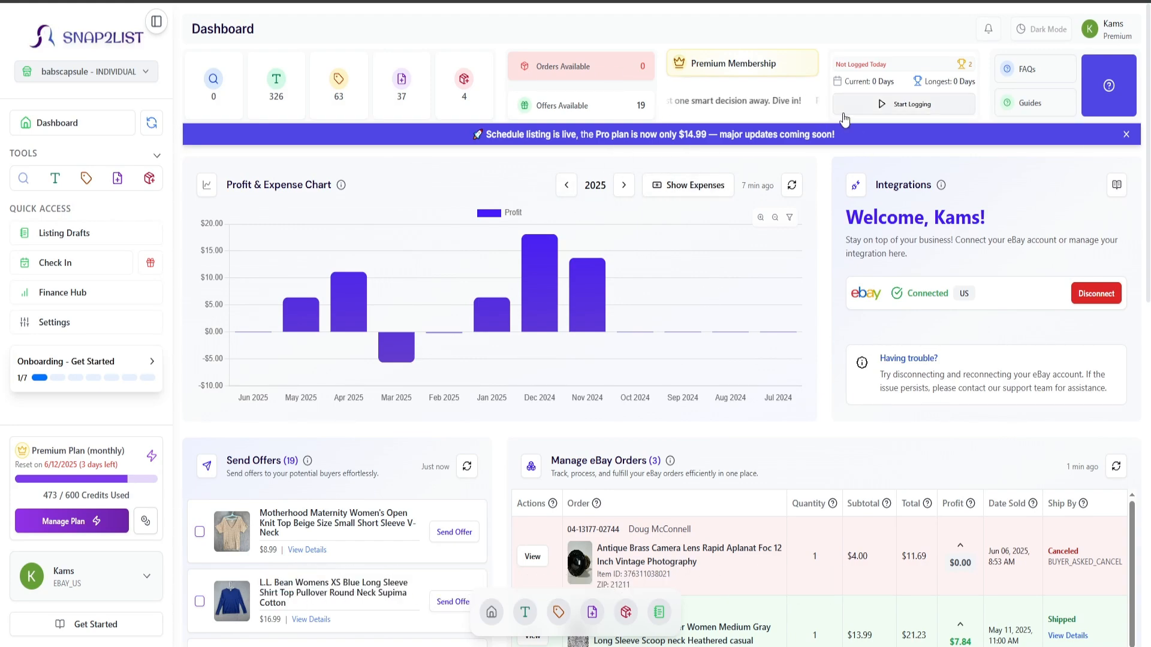
Step: Show external expenses in the Profit & Expense Chart and inspect the monthly breakdowns on the bars
scroll(875, 130, "down", 1)
scroll(894, 133, "up", 1)
scroll(894, 133, "down", 1)
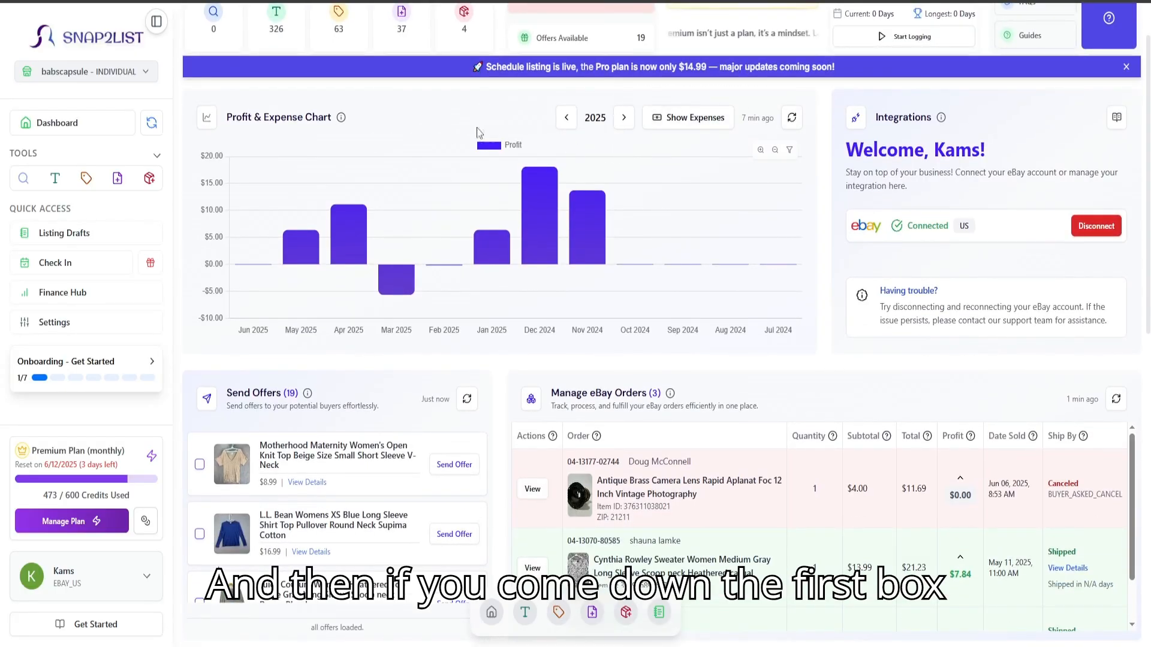
mouse_move(343, 246)
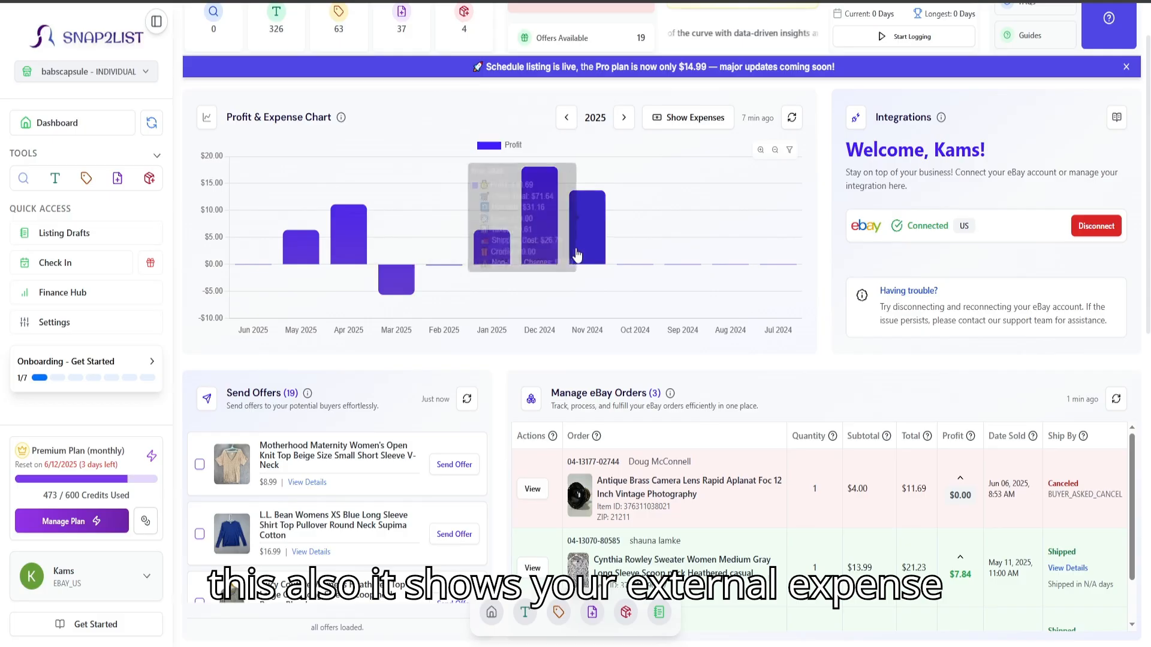
left_click(682, 126)
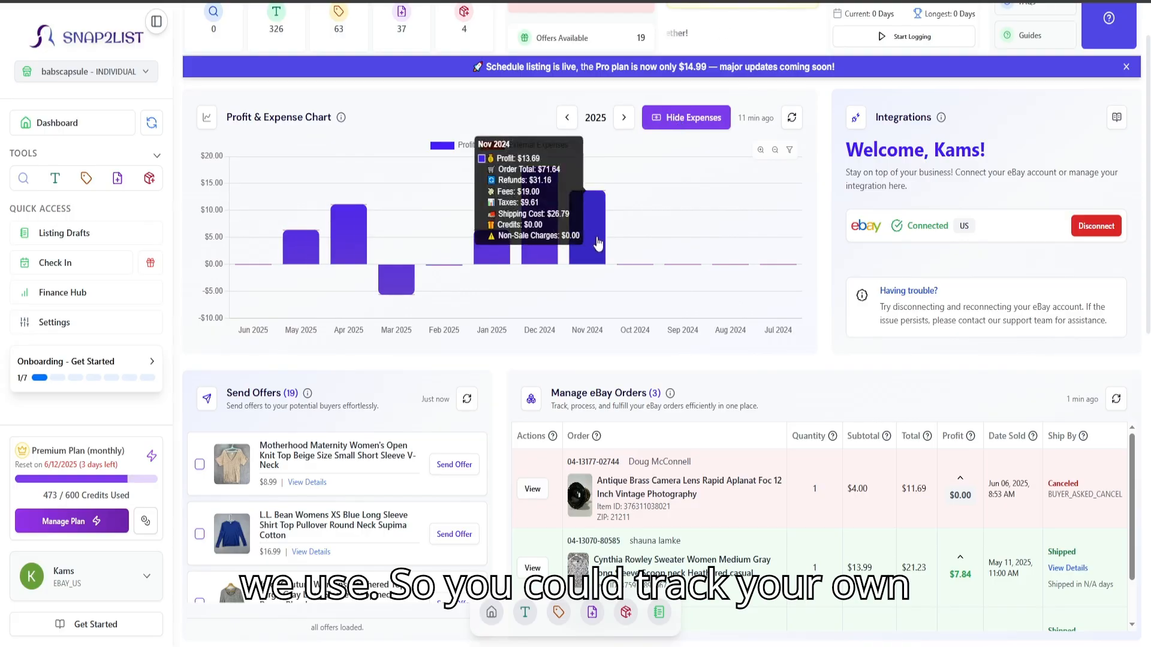
mouse_move(577, 271)
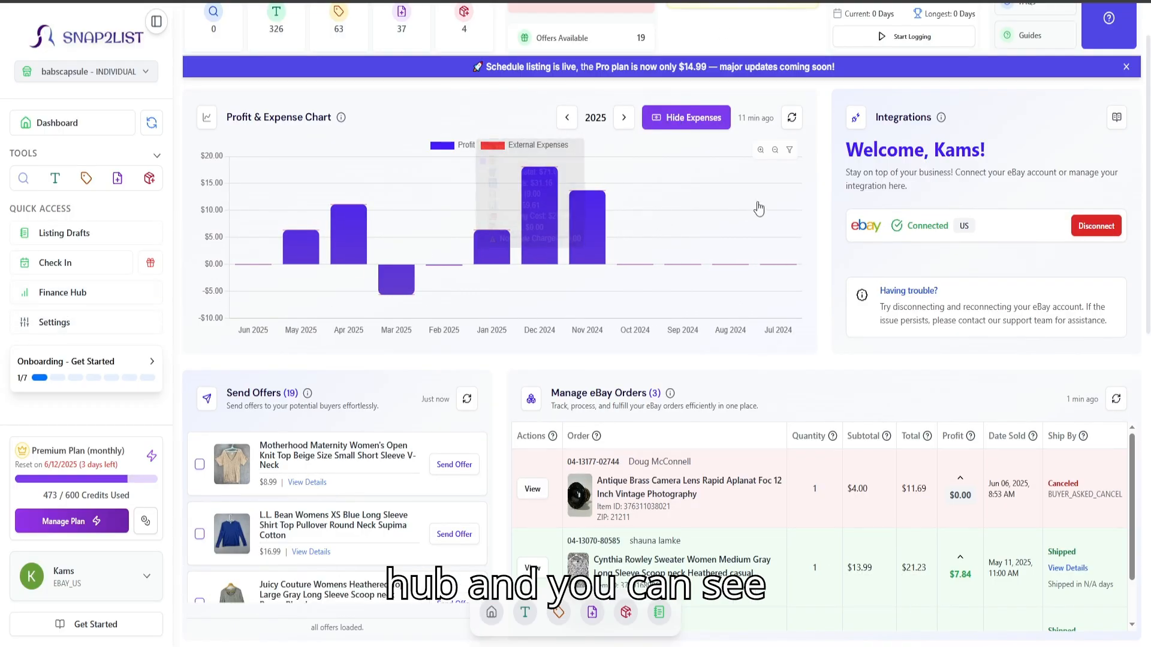
left_click(665, 120)
left_click(666, 120)
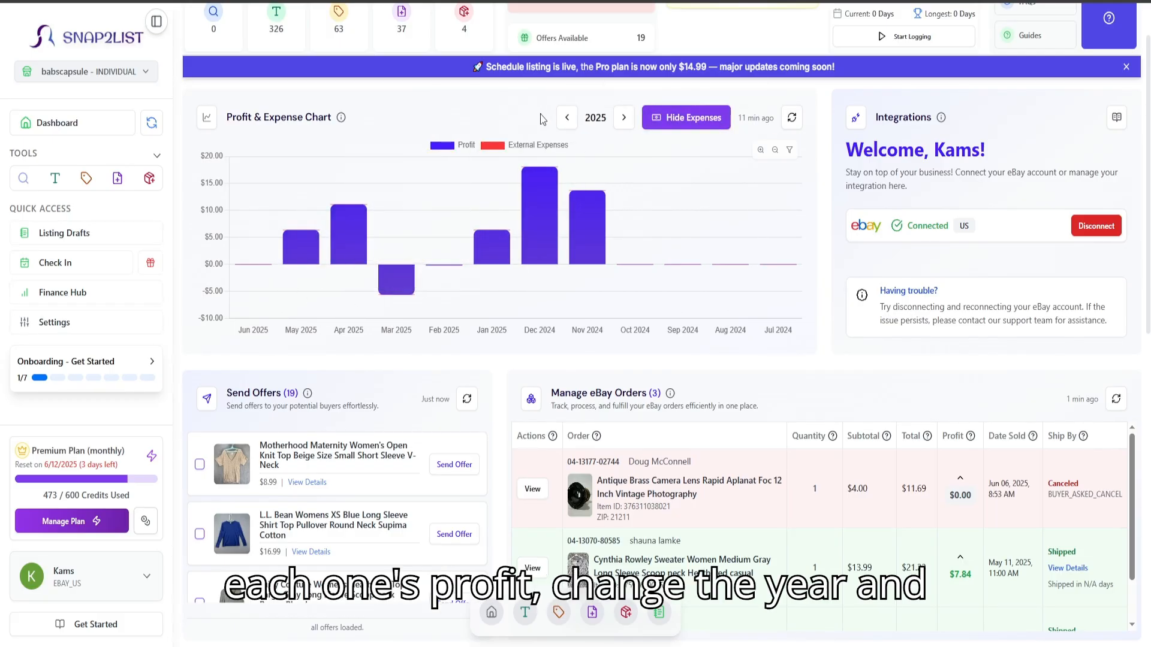
Step: View the daily breakdown for April 2025 in the profit chart and return to the monthly view
left_click(343, 240)
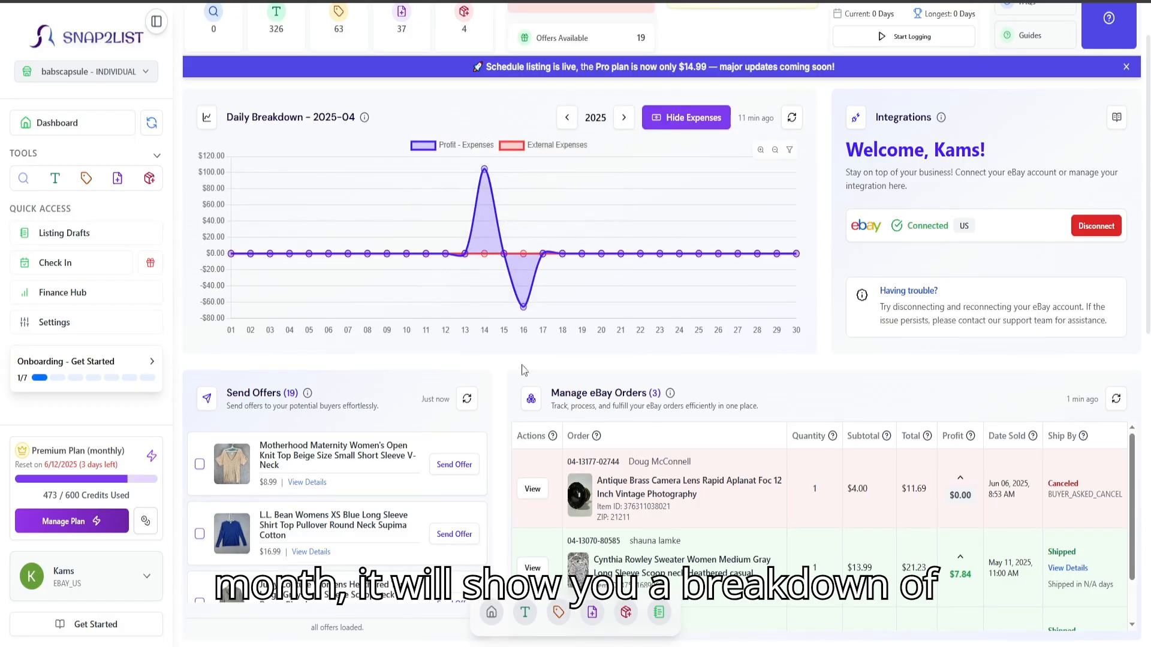
left_click(207, 117)
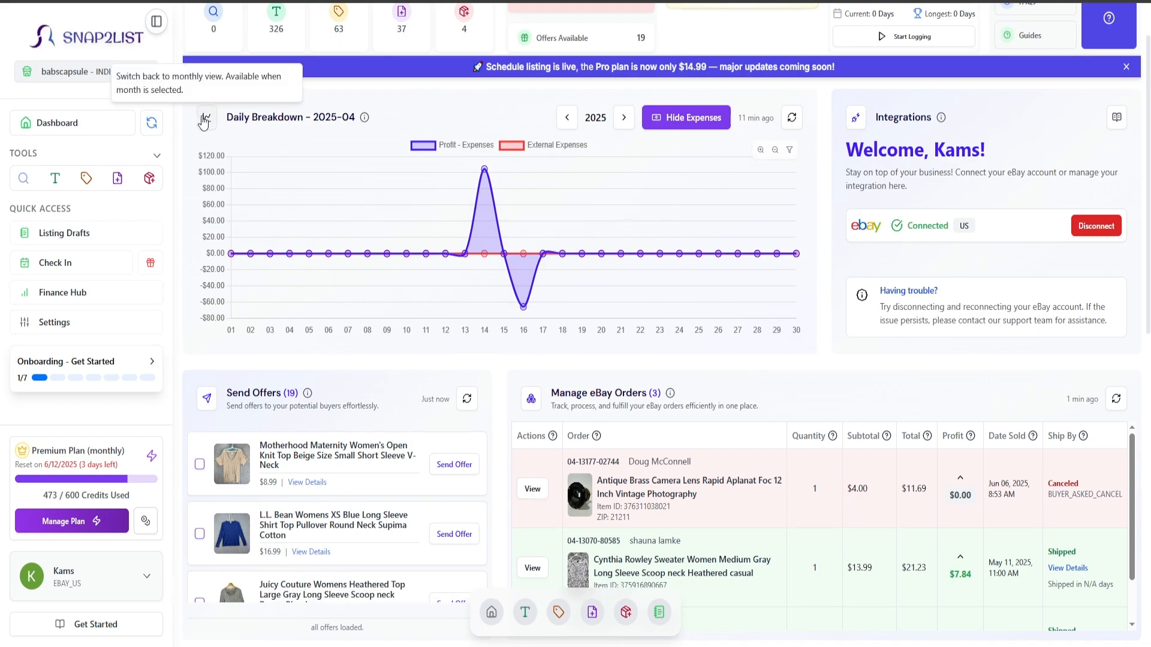
Step: View the Send Offer form for the Motherhood Maternity knit top and close it without sending
scroll(490, 368, "down", 3)
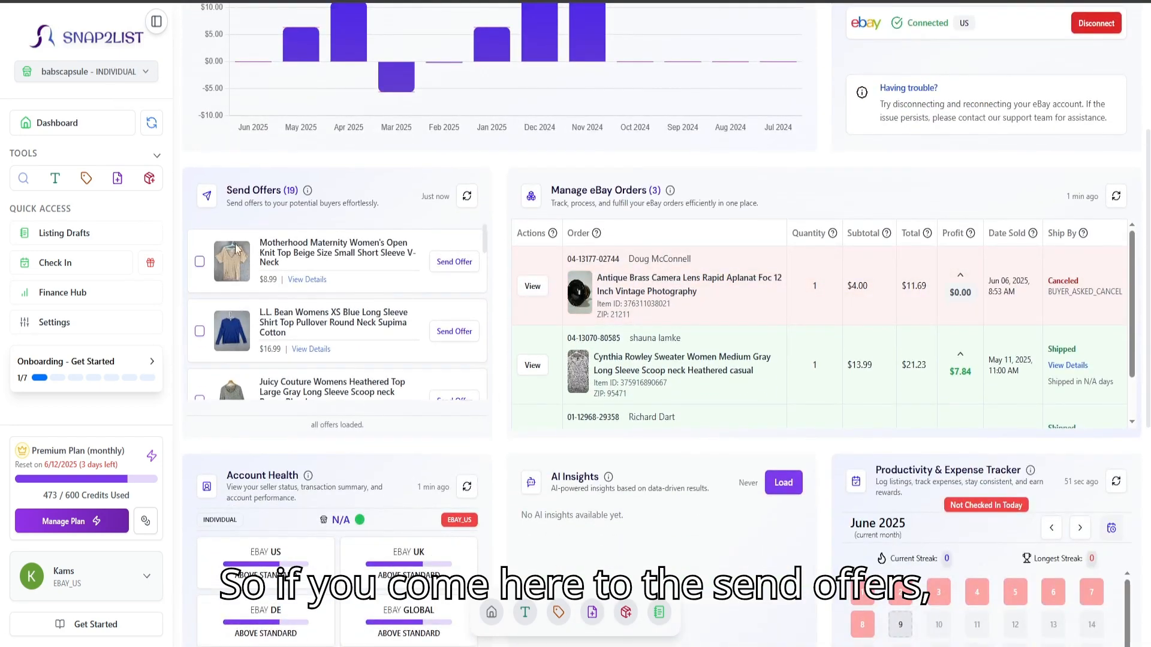
scroll(413, 273, "down", 1)
scroll(406, 285, "up", 1)
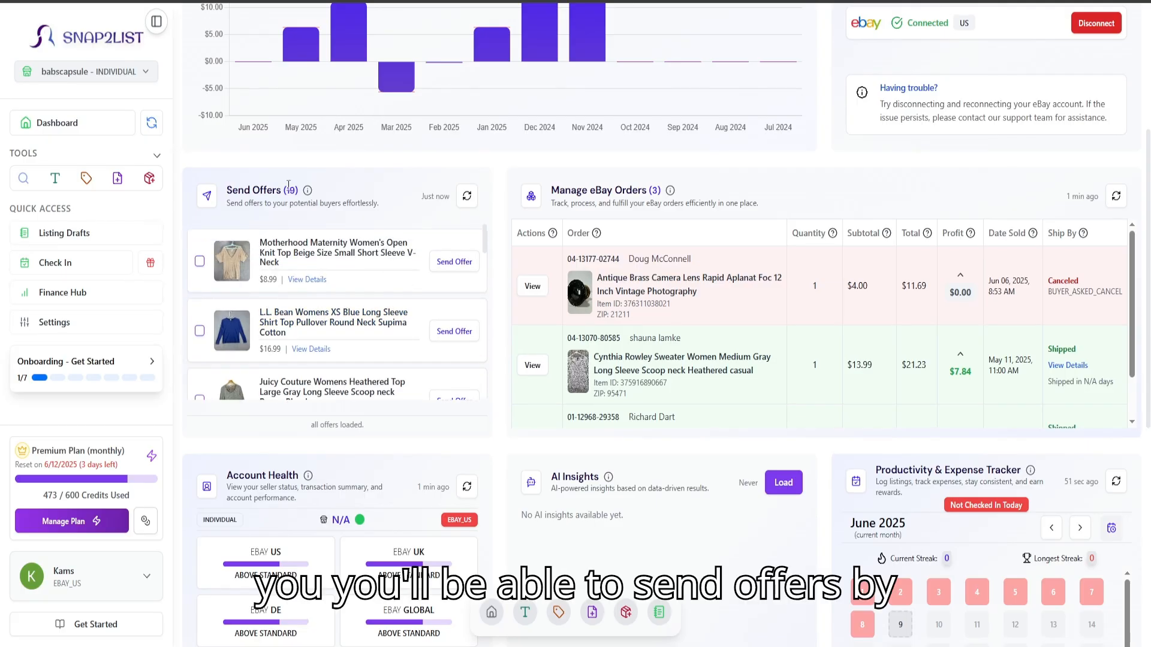
scroll(292, 189, "down", 1)
scroll(344, 235, "down", 1)
scroll(359, 252, "down", 4)
scroll(369, 258, "up", 6)
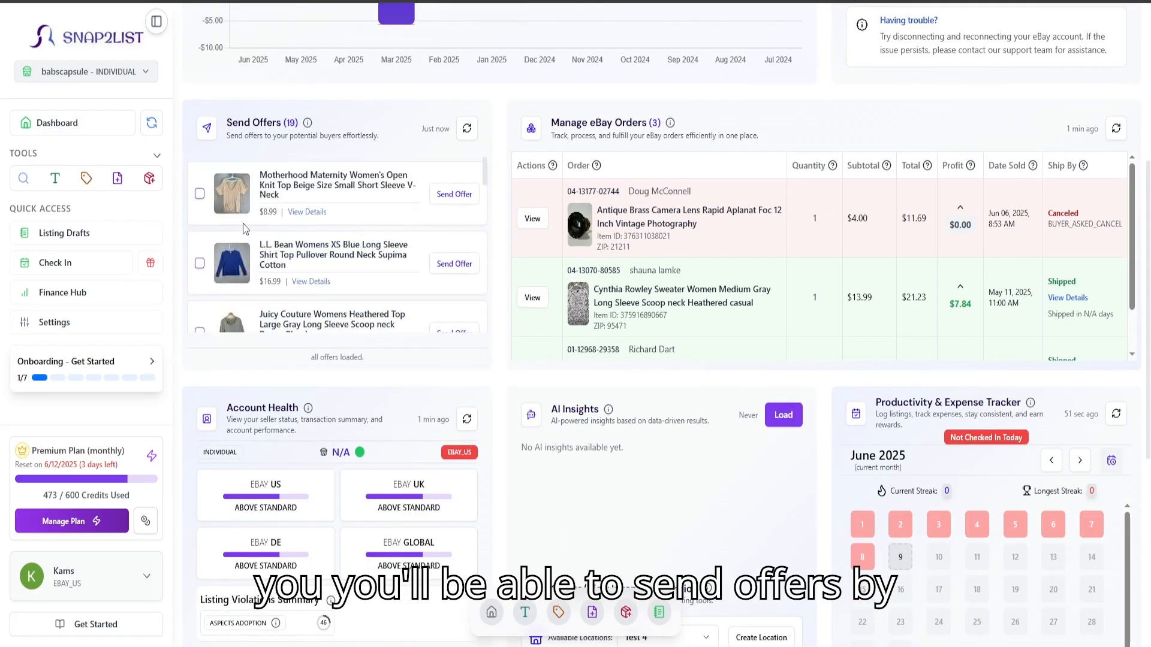
left_click(451, 329)
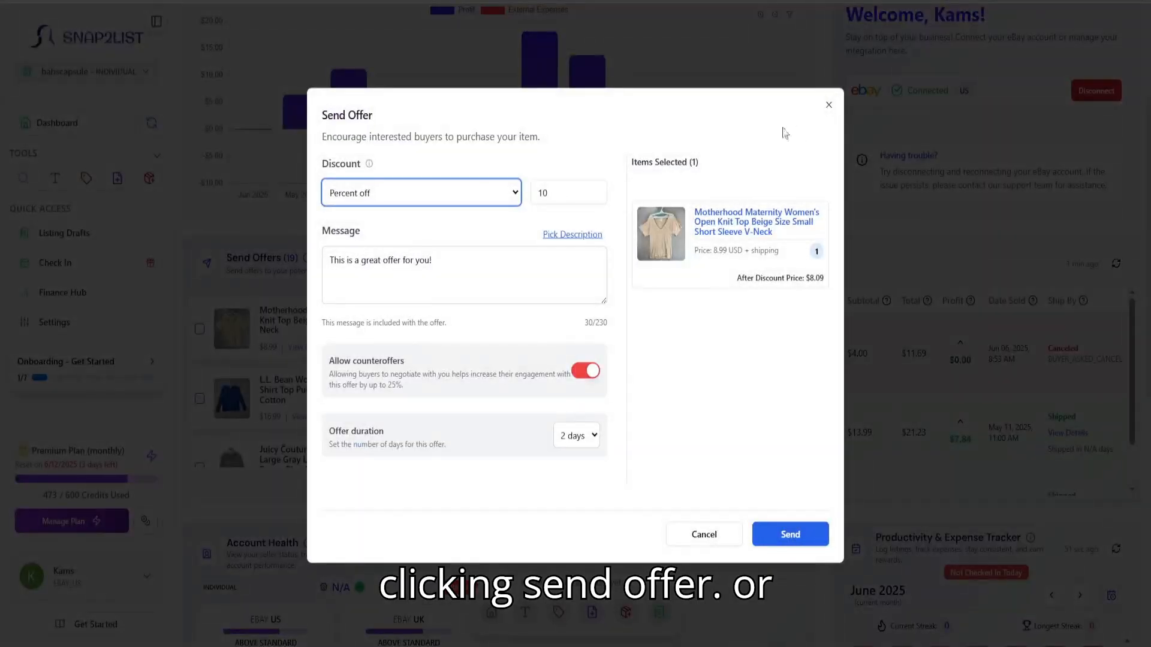
left_click(829, 107)
Step: Select the Motherhood Maternity and L.L. Bean items for a bulk offer and clear the selection
left_click(200, 329)
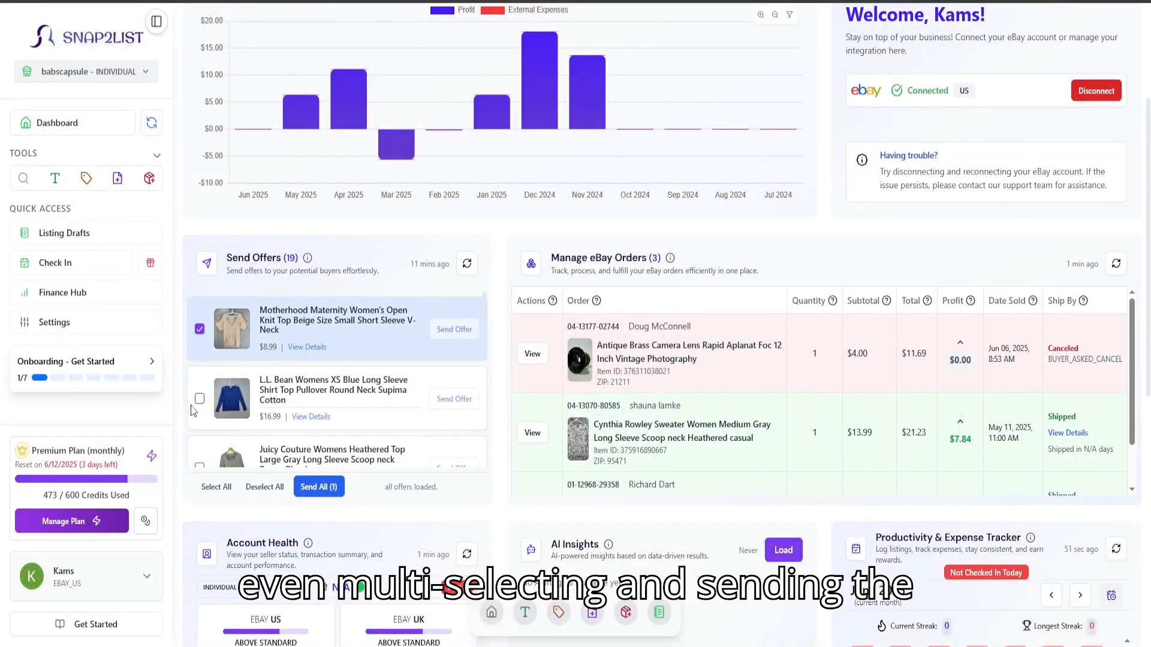
left_click(199, 399)
left_click(264, 487)
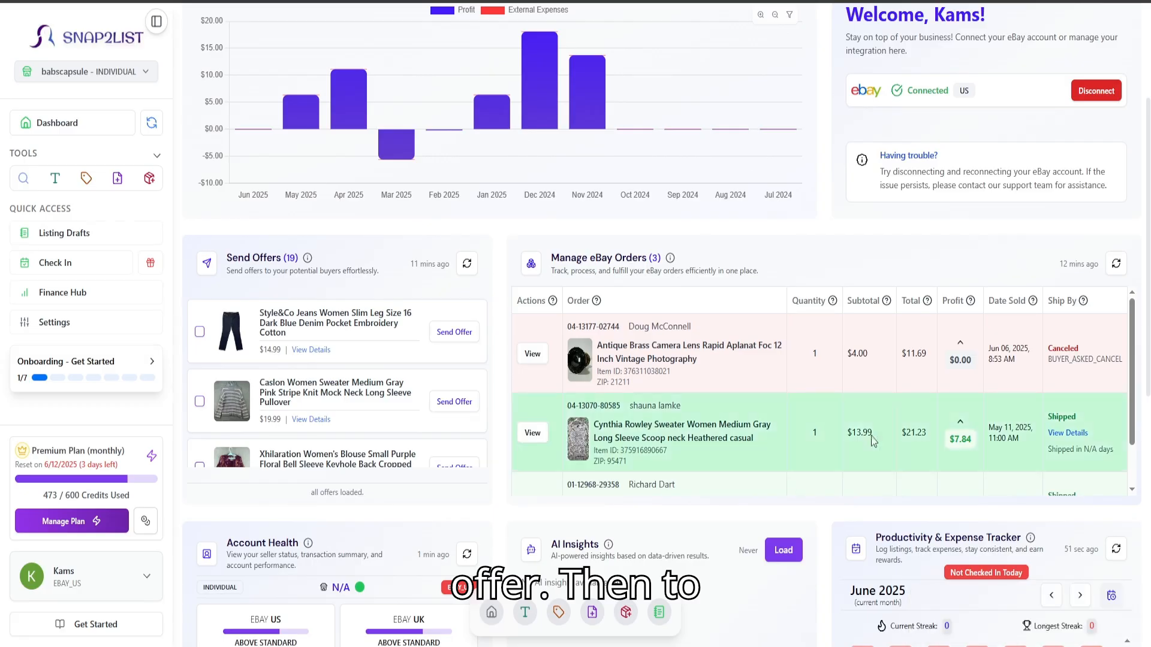
Step: Look through the orders listed in the Manage eBay Orders box
scroll(873, 441, "down", 2)
scroll(803, 462, "up", 2)
scroll(637, 236, "down", 1)
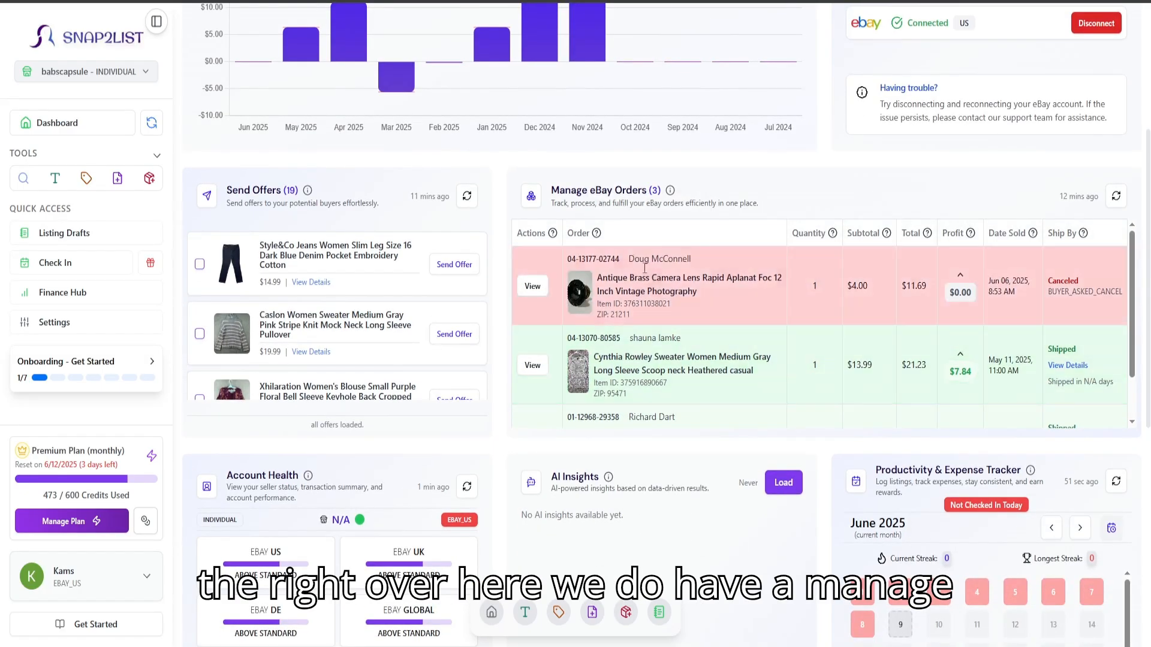
left_click_drag(549, 190, 655, 191)
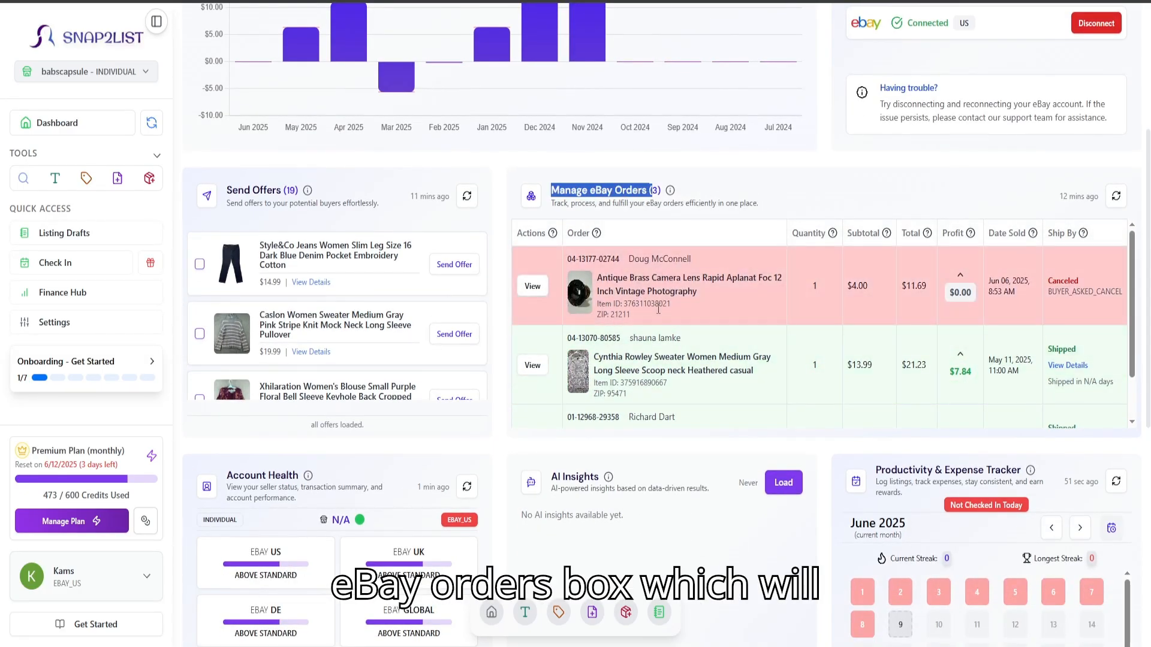
left_click(744, 197)
scroll(743, 312, "down", 1)
scroll(740, 312, "up", 1)
scroll(737, 335, "down", 1)
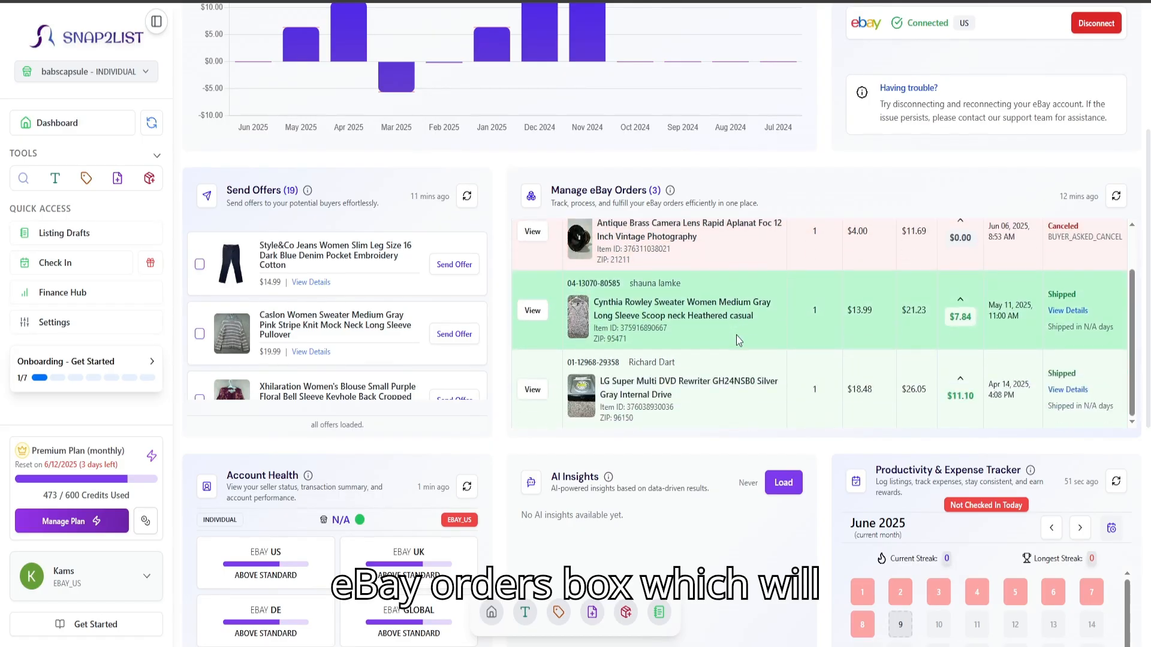
scroll(792, 232, "up", 1)
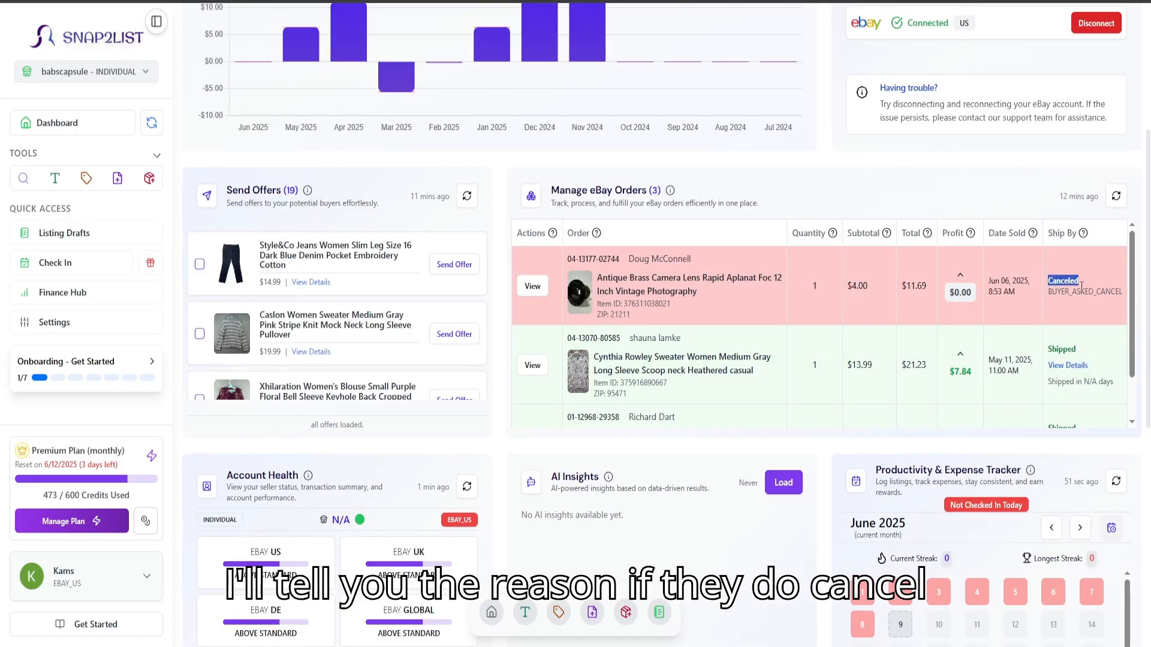
Step: Check the cancellation reason, the shipping status and the view-order option for the listed eBay orders
left_click_drag(1082, 291, 1097, 292)
left_click(1056, 349)
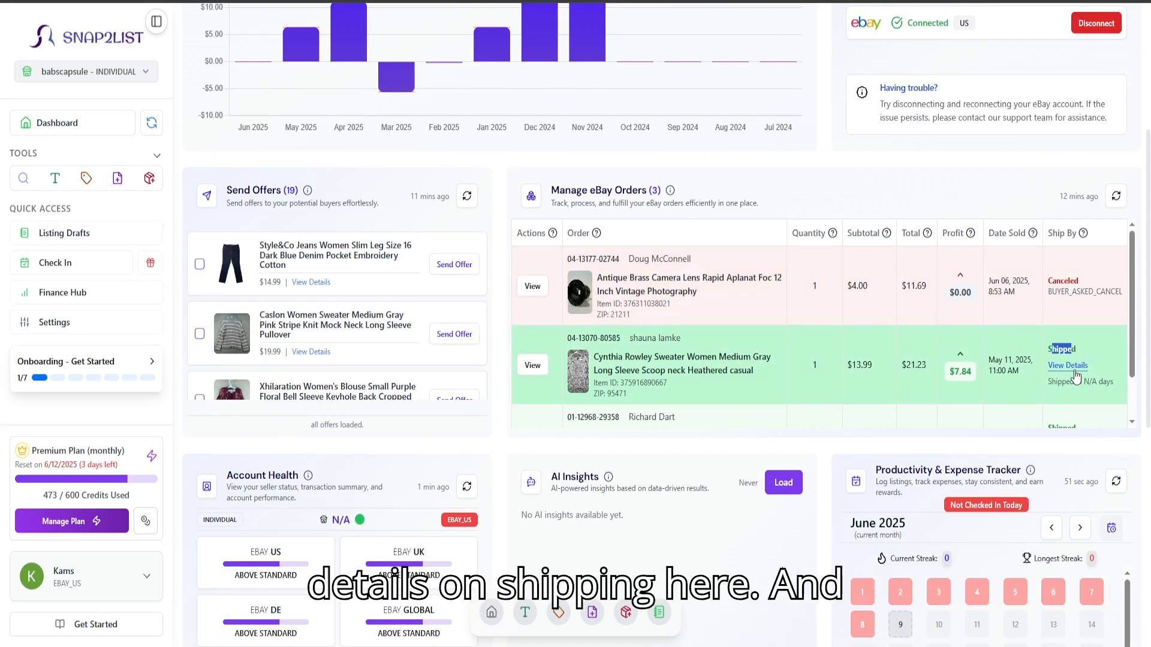
scroll(798, 321, "down", 2)
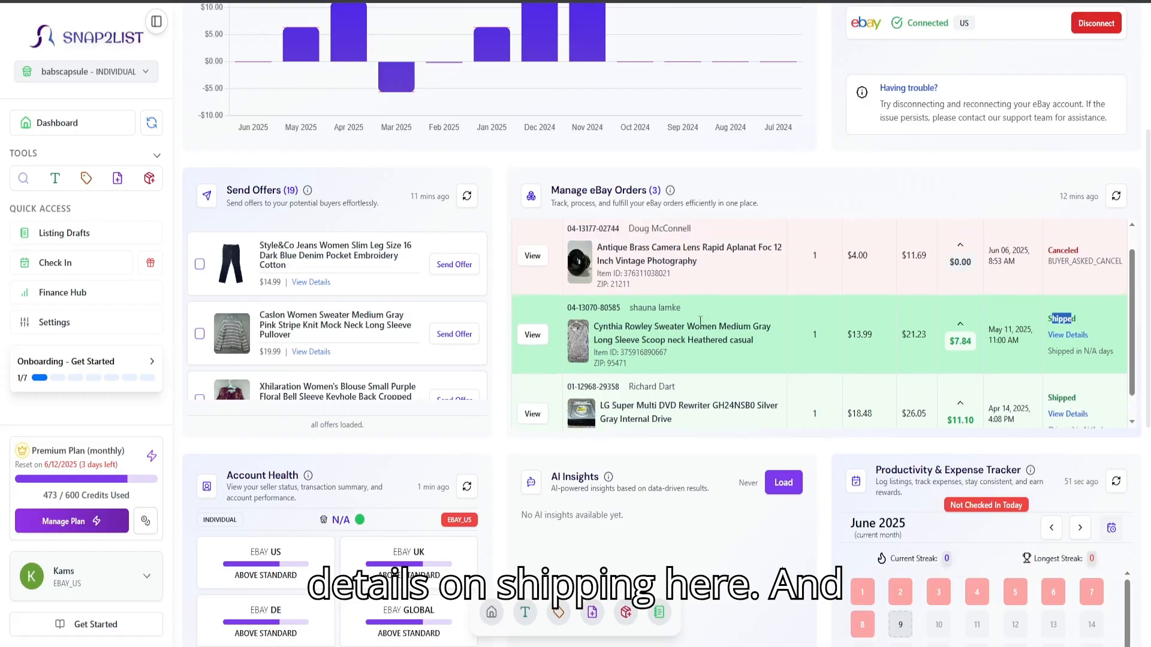
scroll(696, 327, "up", 2)
scroll(694, 324, "down", 1)
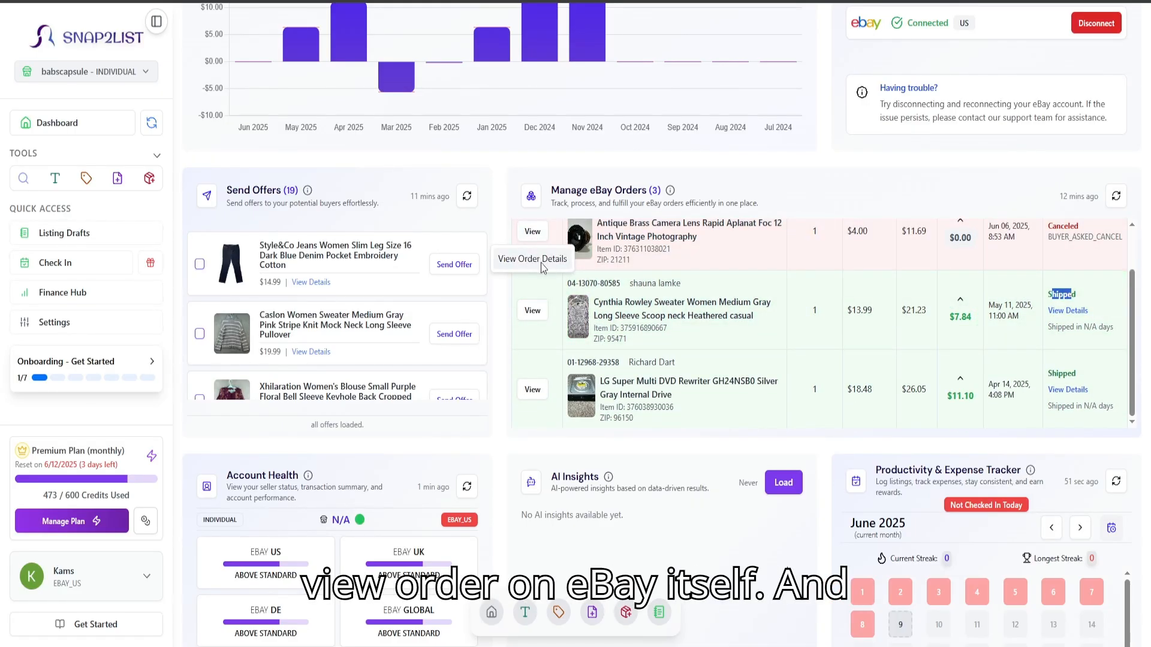
left_click(652, 278)
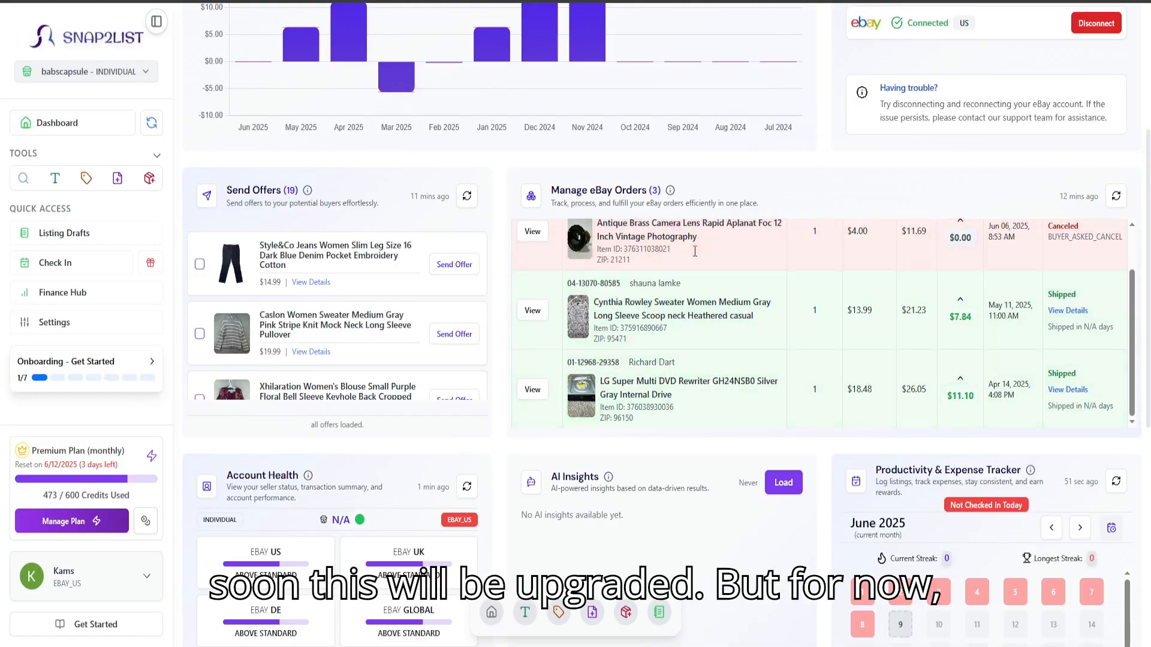
Step: Examine the Listing Violations Summary and Transaction Summary in the Account Health box
scroll(525, 359, "down", 1)
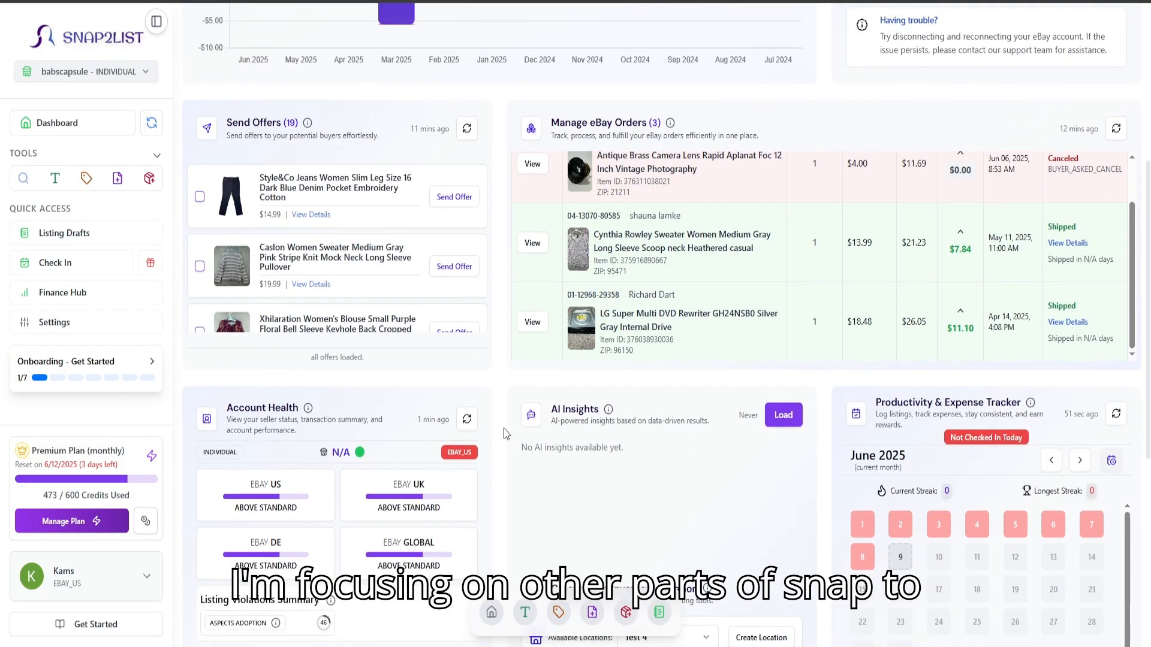
scroll(503, 324, "down", 3)
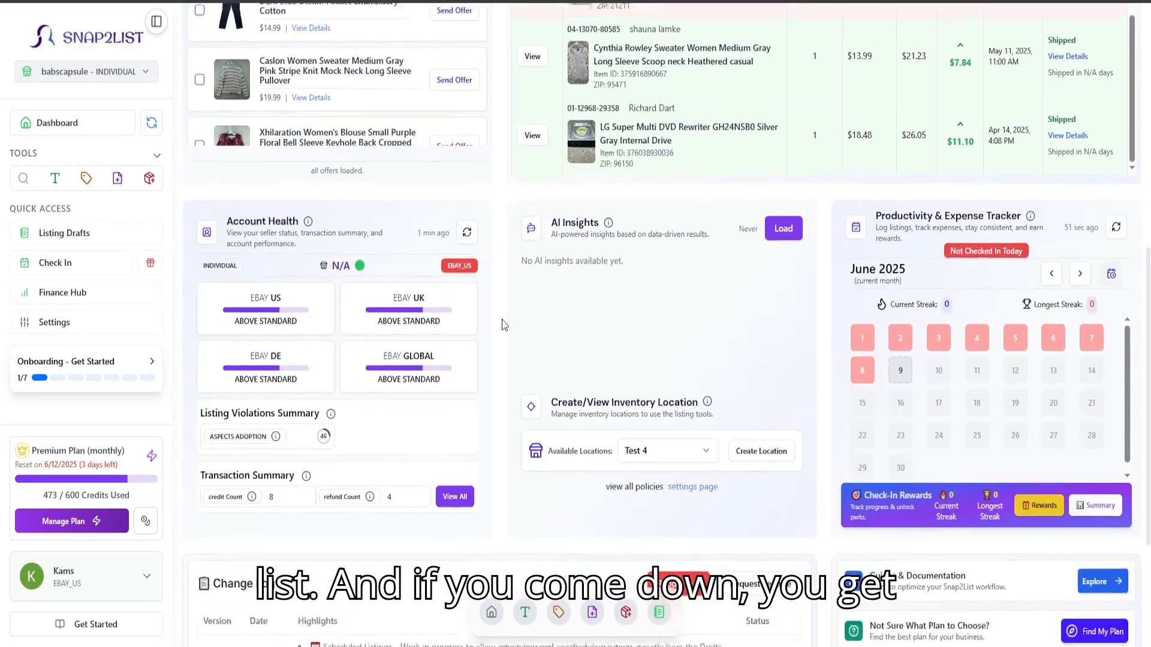
scroll(497, 369, "down", 1)
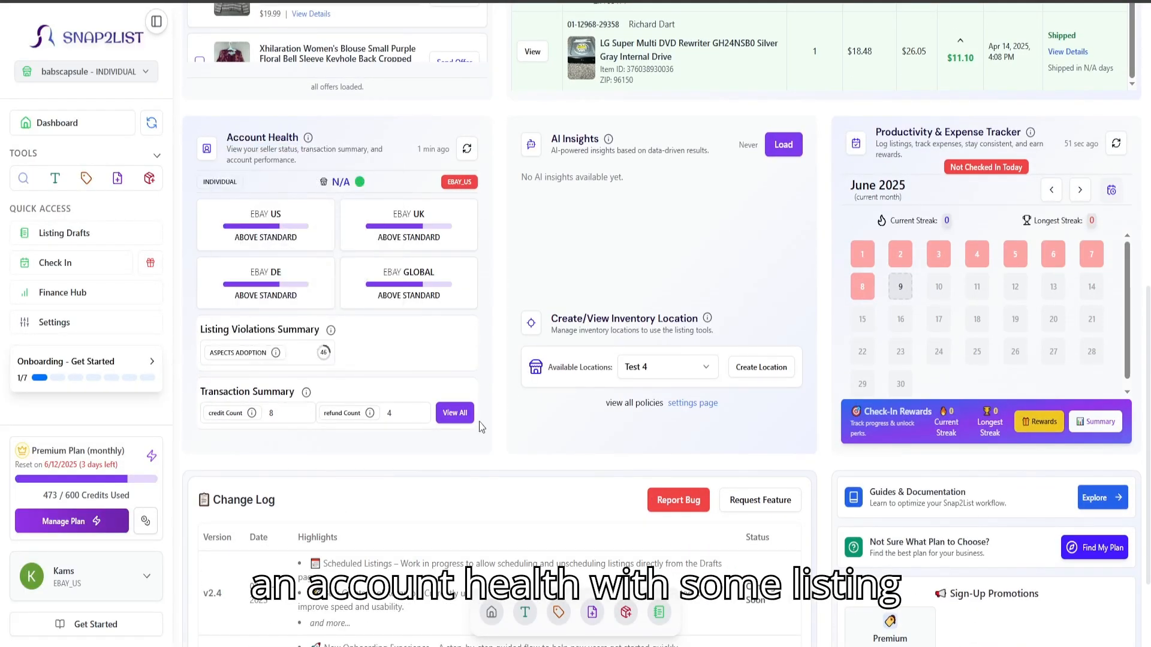
left_click_drag(208, 334, 316, 331)
left_click_drag(208, 391, 286, 393)
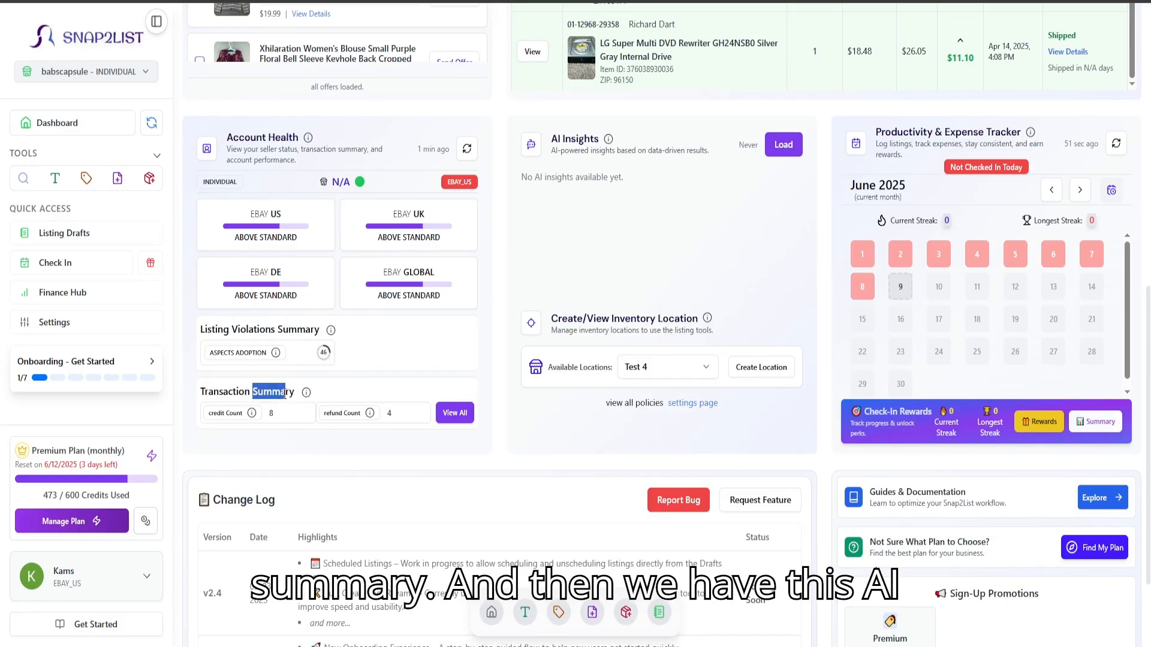
Step: Load the AI Insights summary for the account
left_click(626, 188)
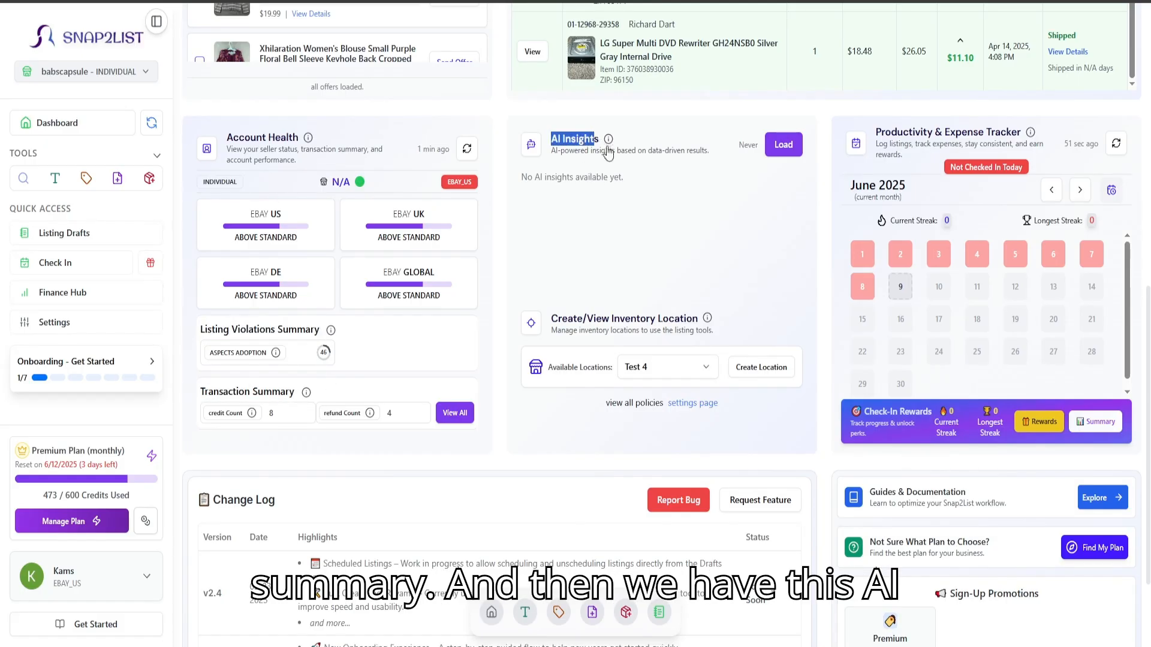
left_click(612, 227)
scroll(626, 294, "up", 1)
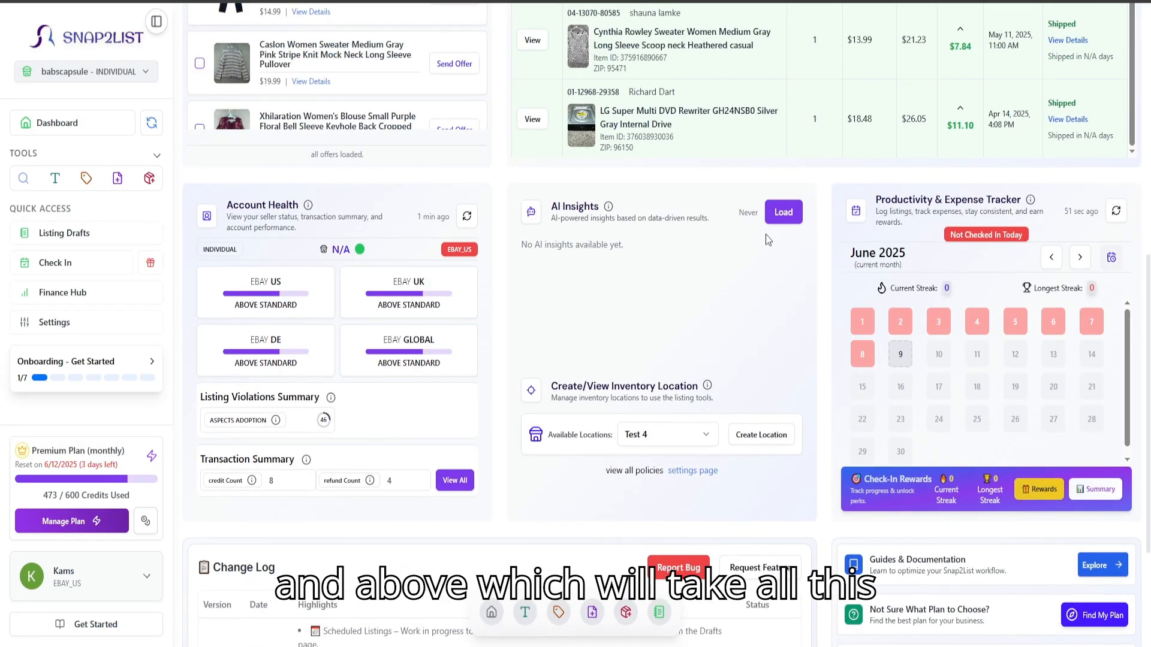
scroll(720, 269, "up", 2)
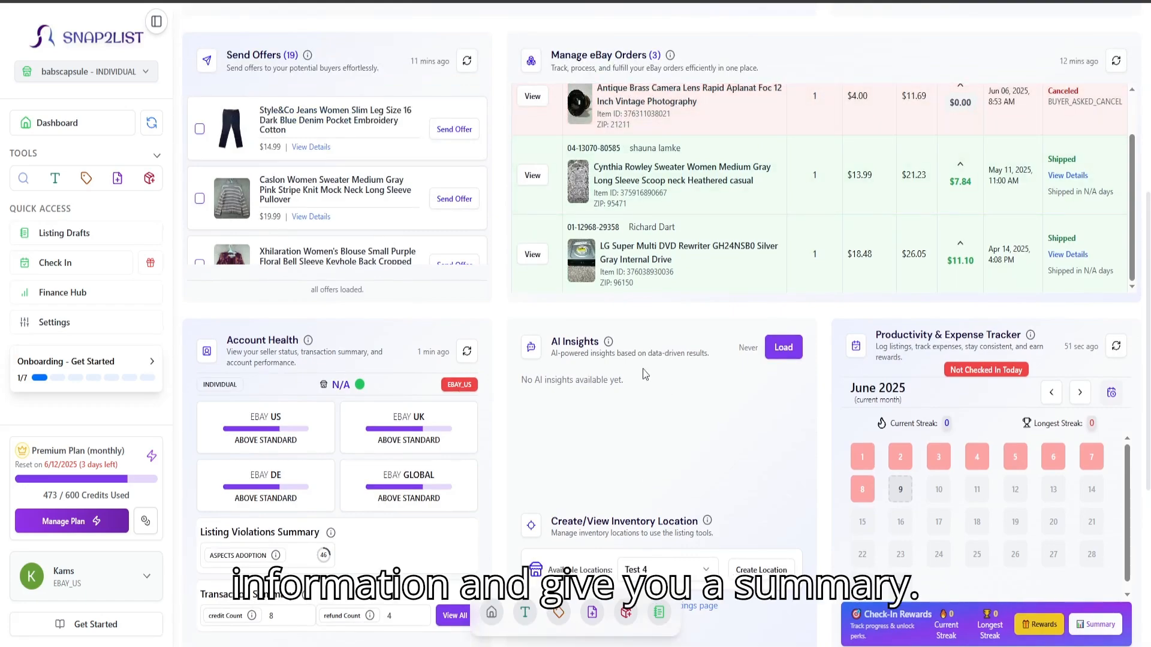
scroll(599, 371, "down", 1)
left_click(784, 280)
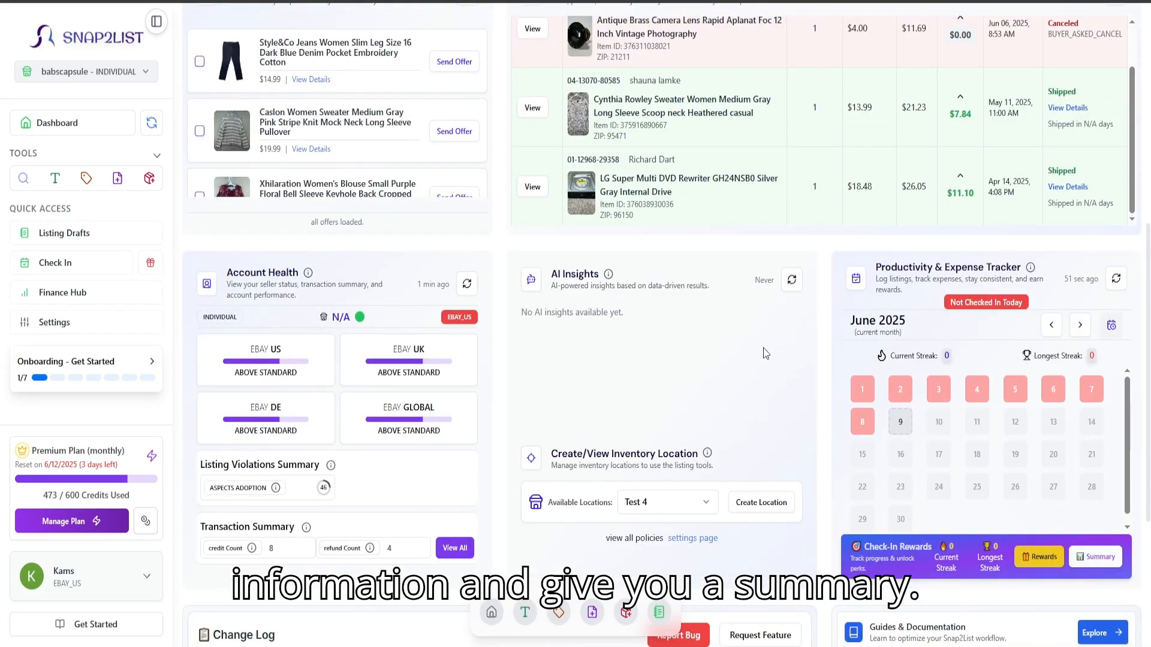
scroll(762, 354, "down", 1)
scroll(757, 351, "down", 1)
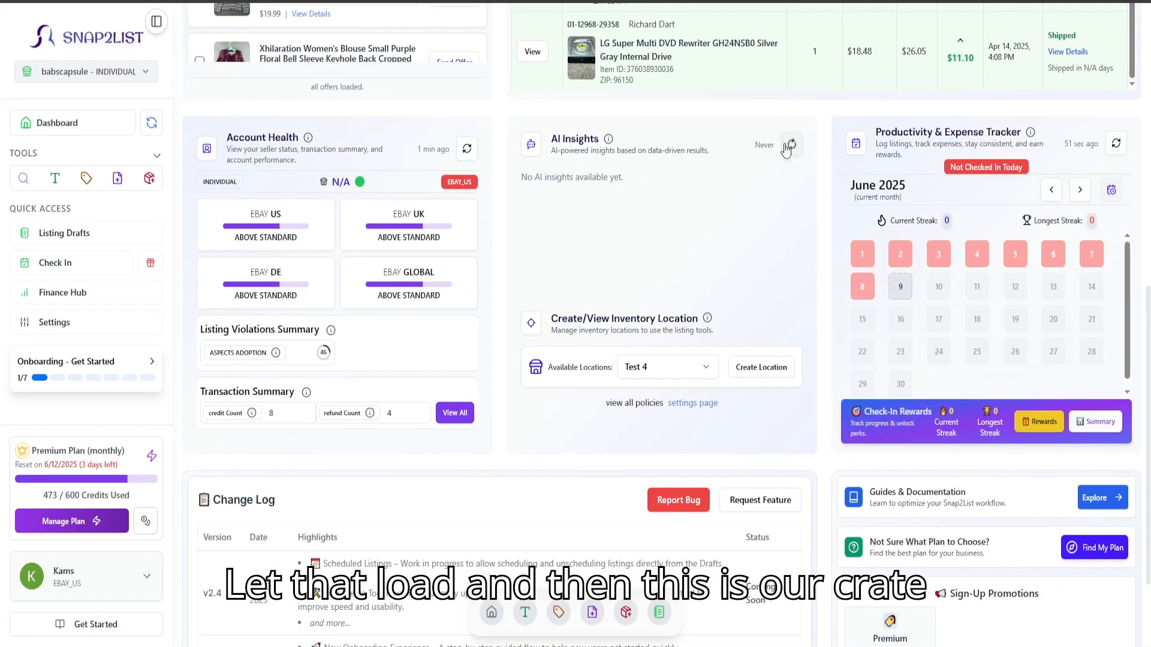
Step: Look over the inventory location section and read the current month's summary in the AI Insights box
scroll(750, 279, "down", 1)
mouse_move(553, 251)
left_mouse_down()
mouse_move(643, 252)
mouse_move(552, 252)
left_mouse_up()
left_click(666, 251)
left_click(576, 262)
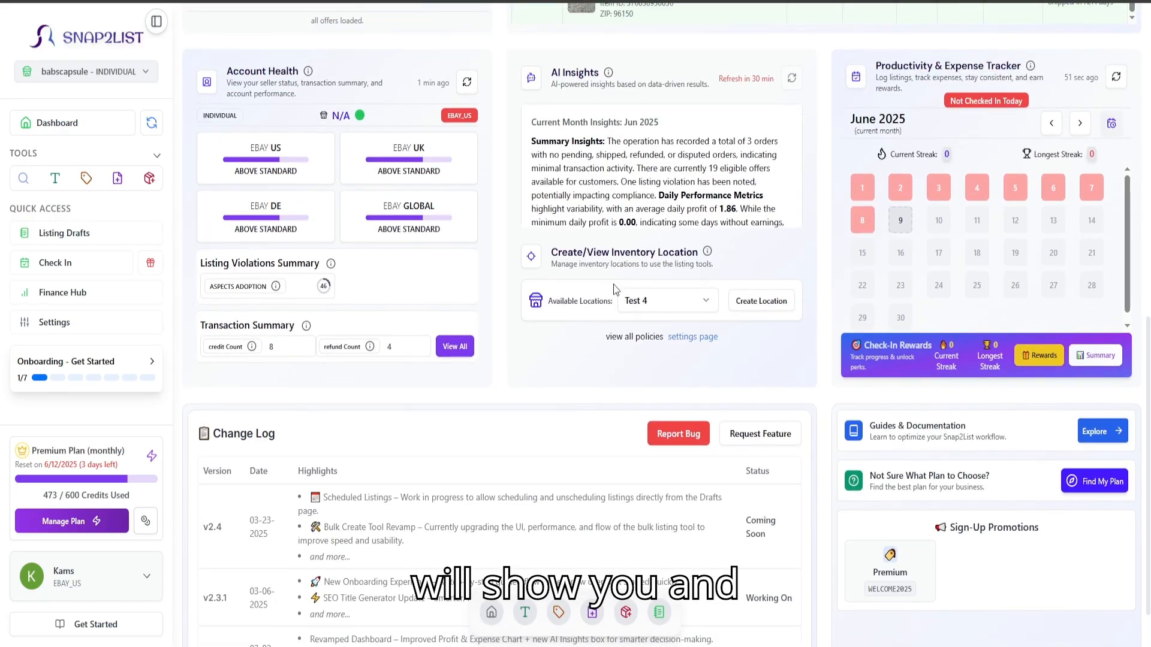
left_click_drag(569, 120, 613, 122)
left_click(655, 122)
left_click(637, 141)
scroll(624, 188, "down", 2)
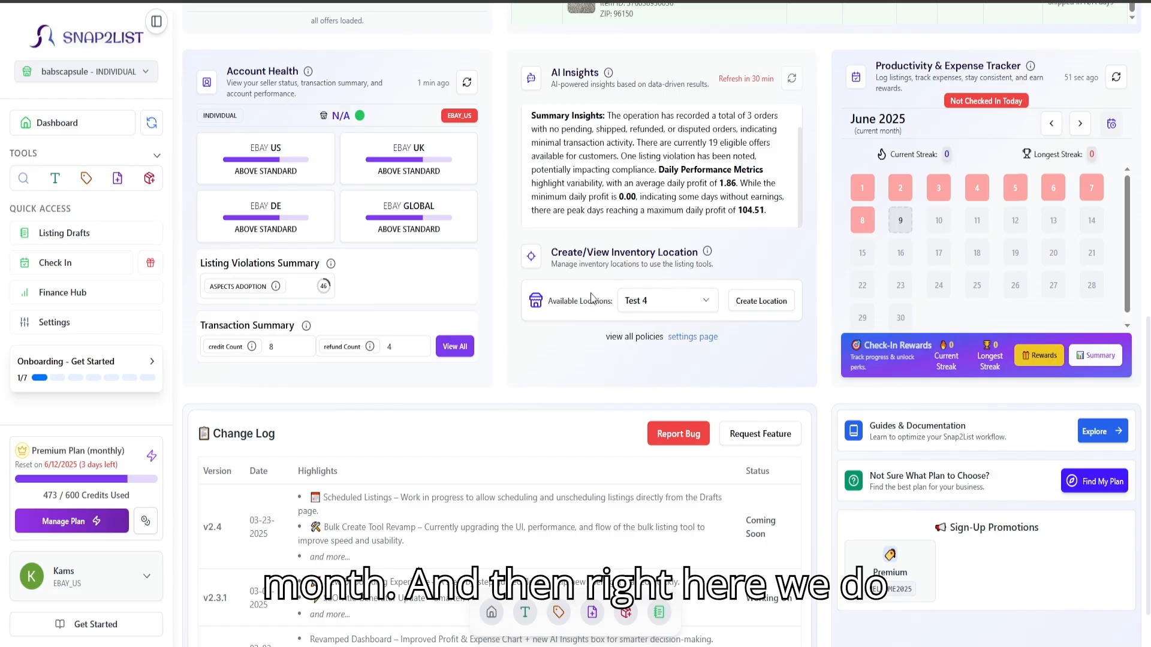
Step: View the available inventory locations under Create/View Inventory Location and close the list without changing the selection
scroll(571, 317, "down", 1)
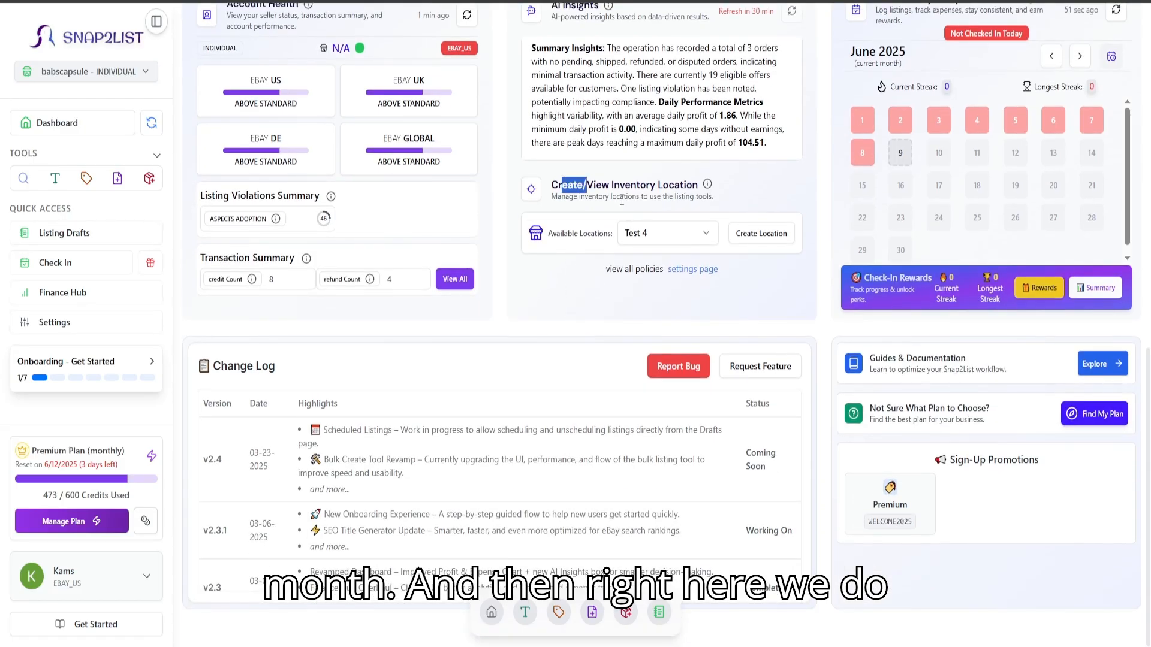
left_click(608, 189)
left_click(647, 242)
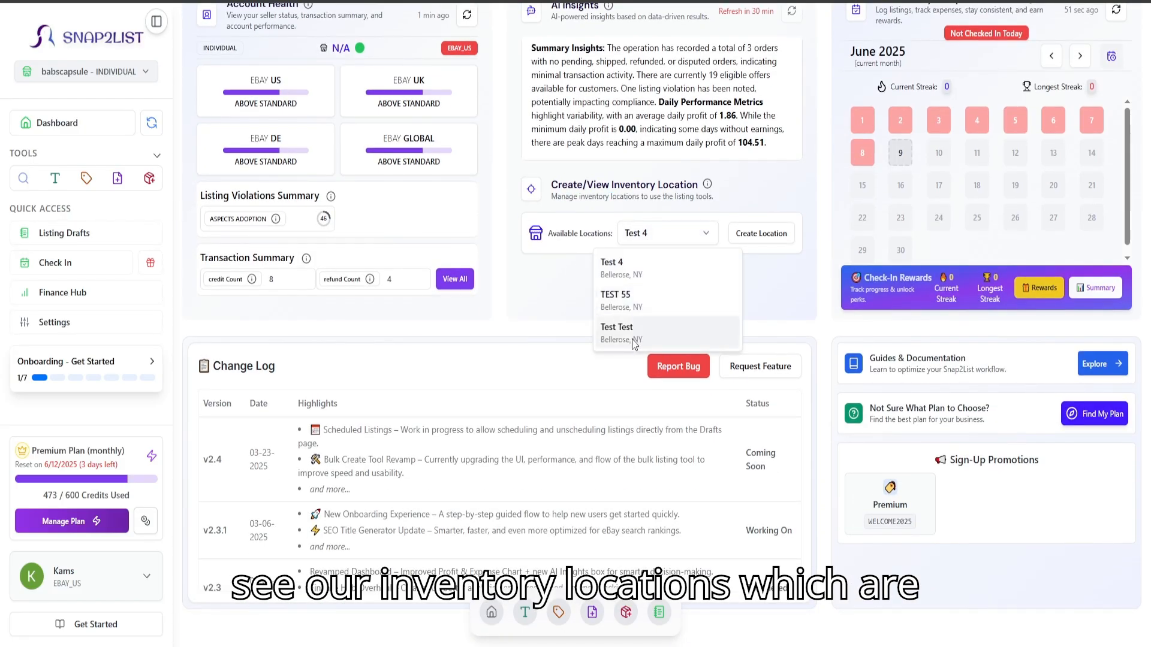
left_click(576, 287)
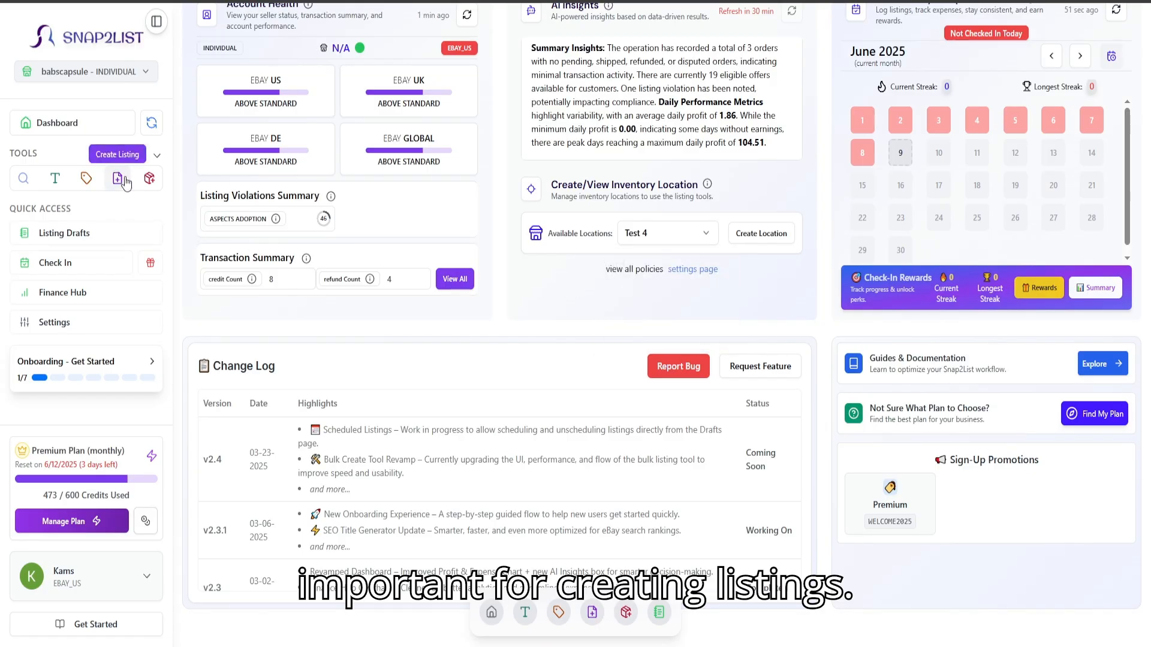
Step: View the Create Inventory Location form and close it without creating a location
left_click(750, 243)
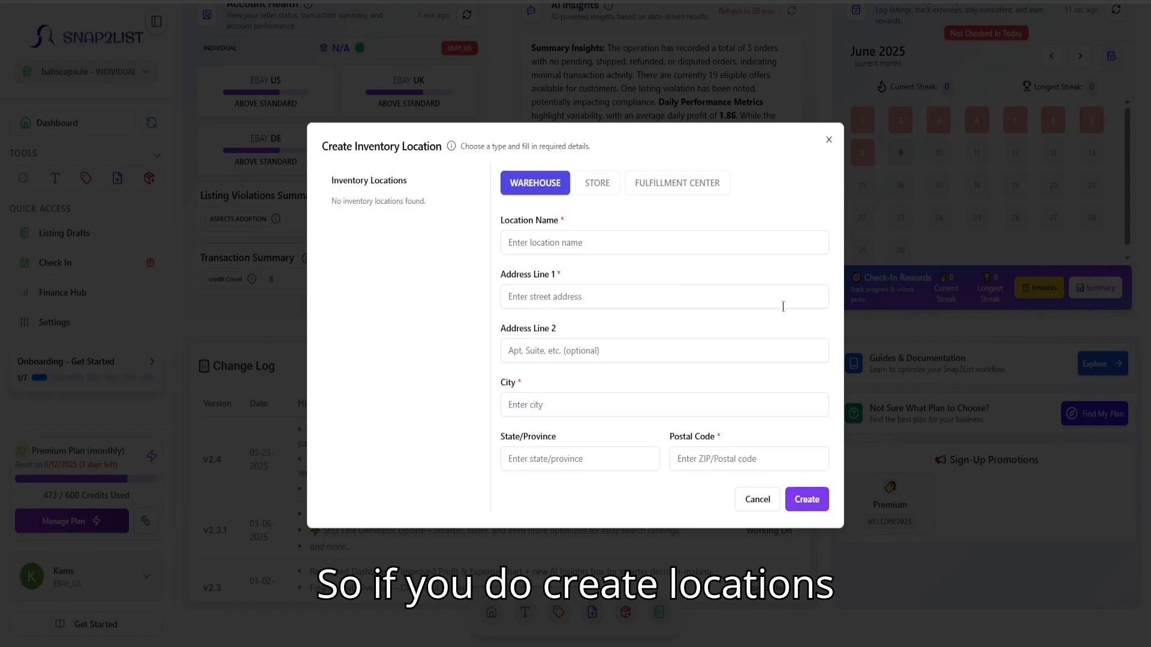
left_click(829, 141)
scroll(123, 348, "up", 1)
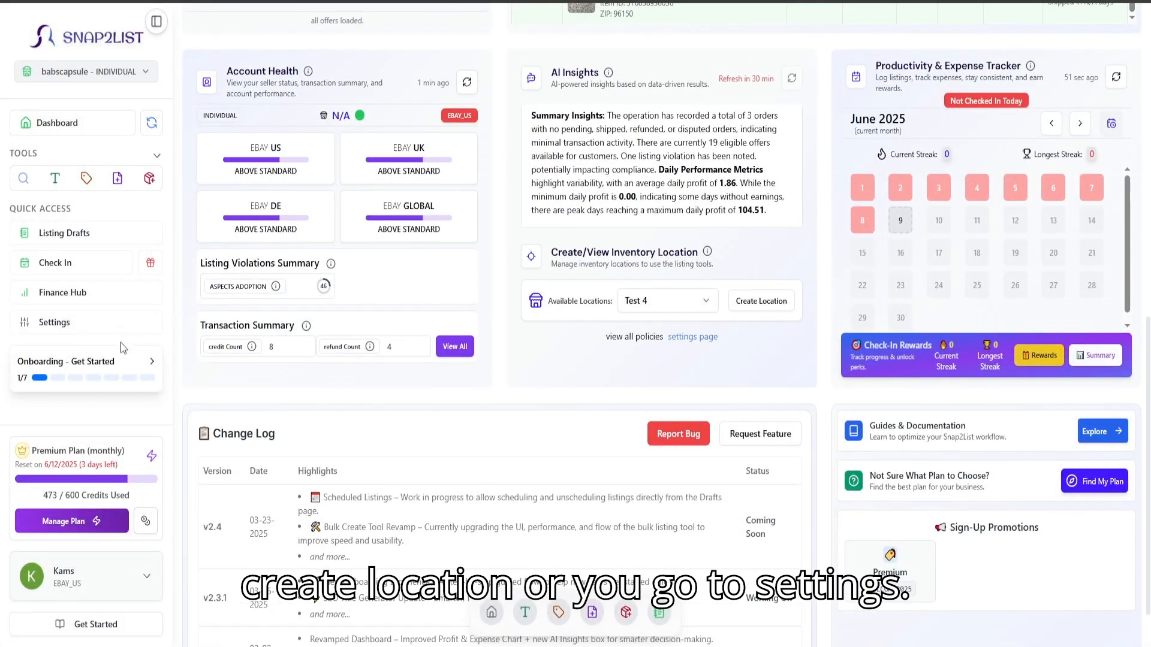
Step: Look over the Productivity & Expense Tracker, including its description and the June 2025 check-in calendar
scroll(644, 324, "up", 1)
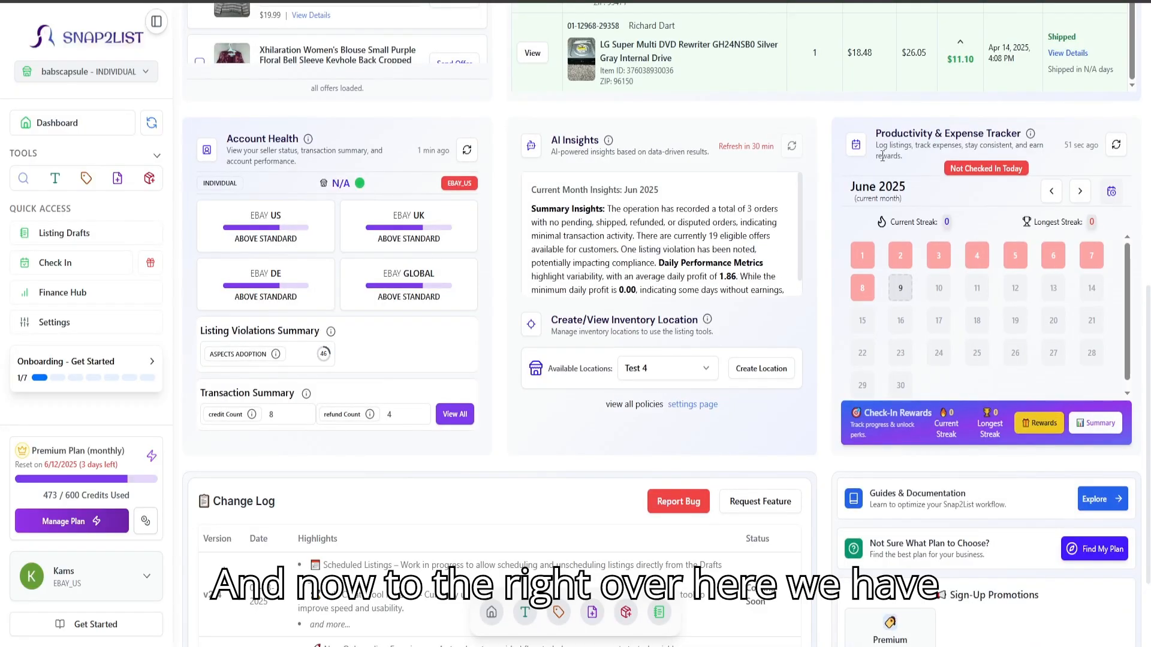
left_click_drag(866, 137, 935, 140)
left_click(961, 147)
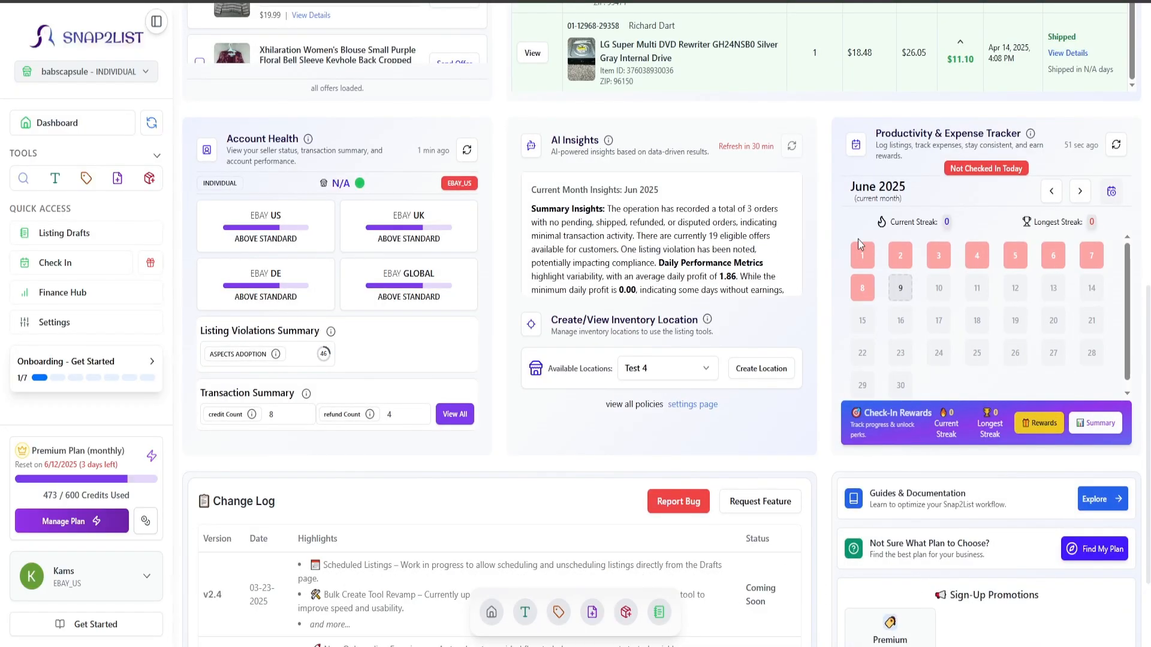
scroll(858, 239, "down", 1)
scroll(858, 295, "up", 1)
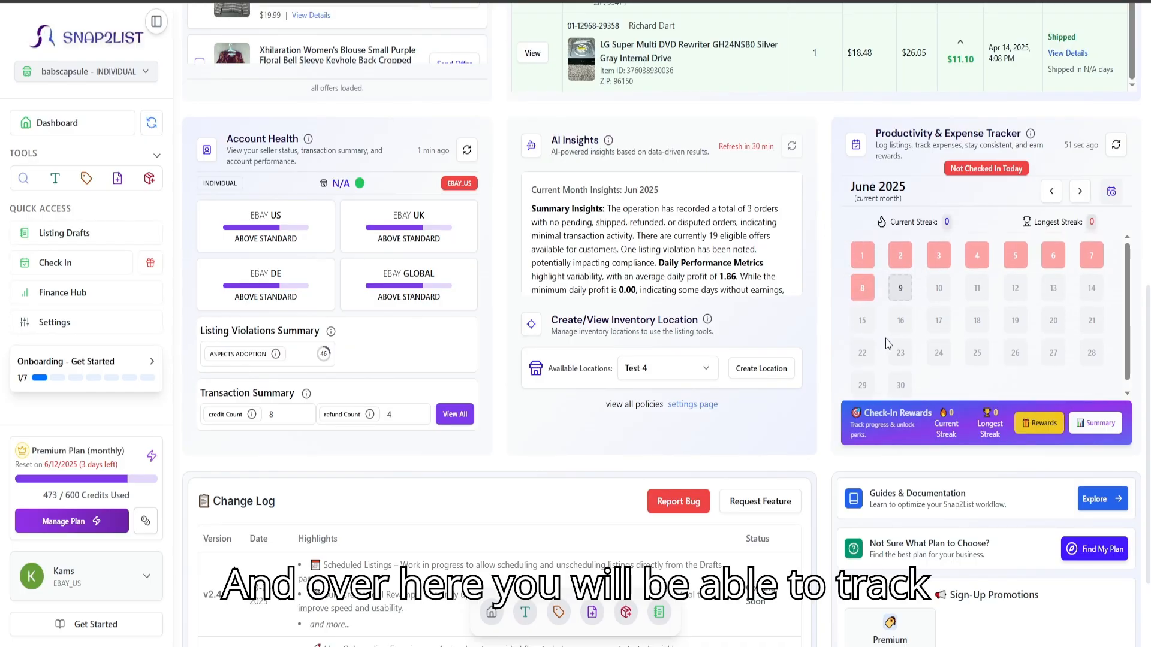
scroll(827, 239, "down", 1)
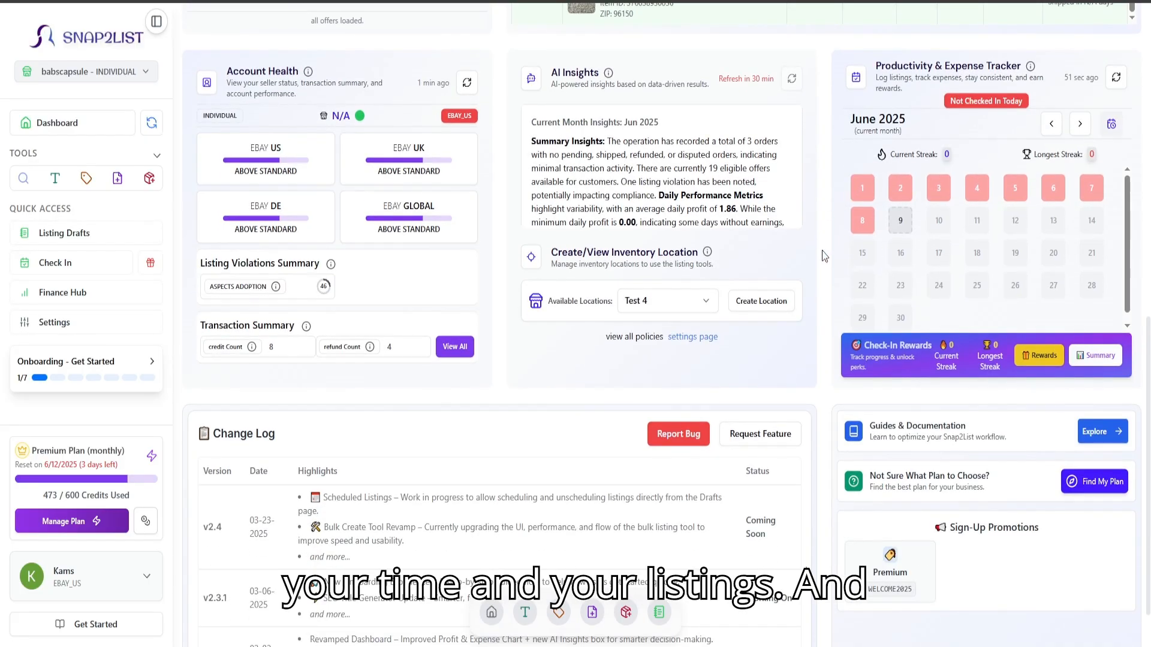
Step: View the credits for the 14-day premium reward, close the rewards window and examine the current and longest streak counters
left_click(1113, 126)
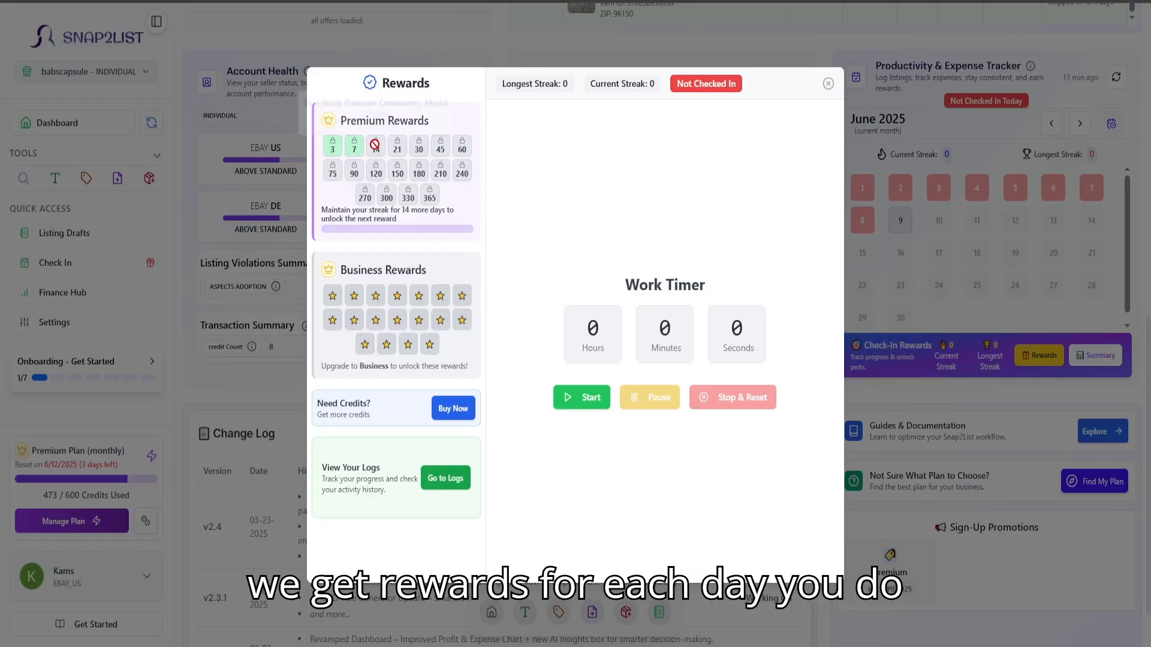
mouse_move(360, 146)
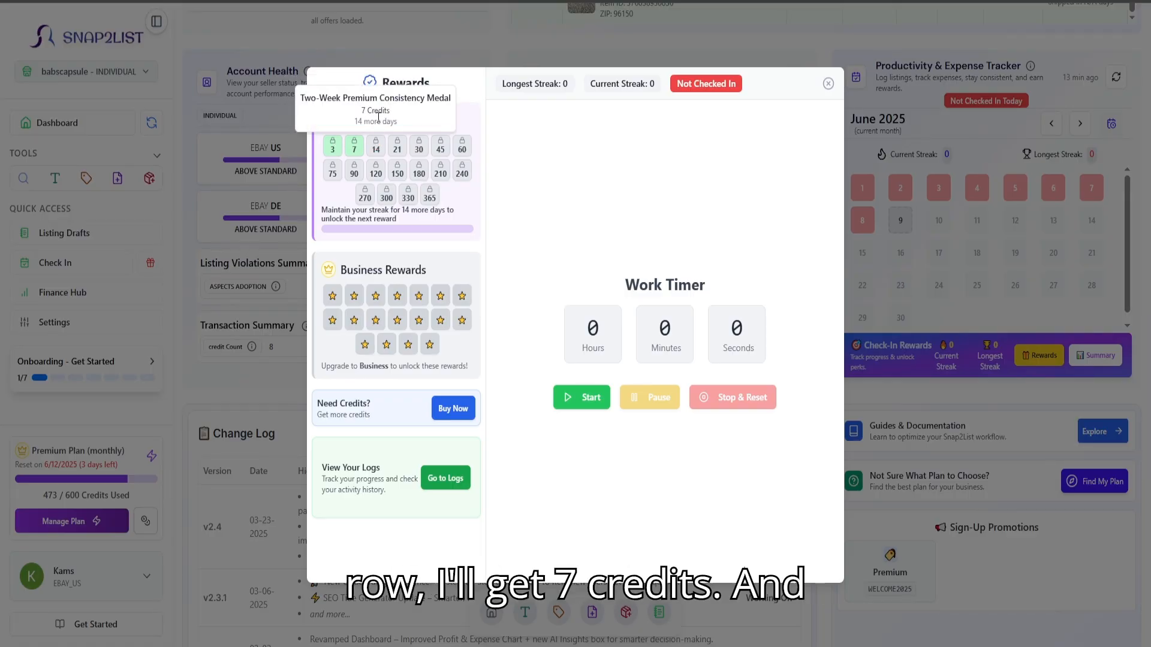
left_click(940, 217)
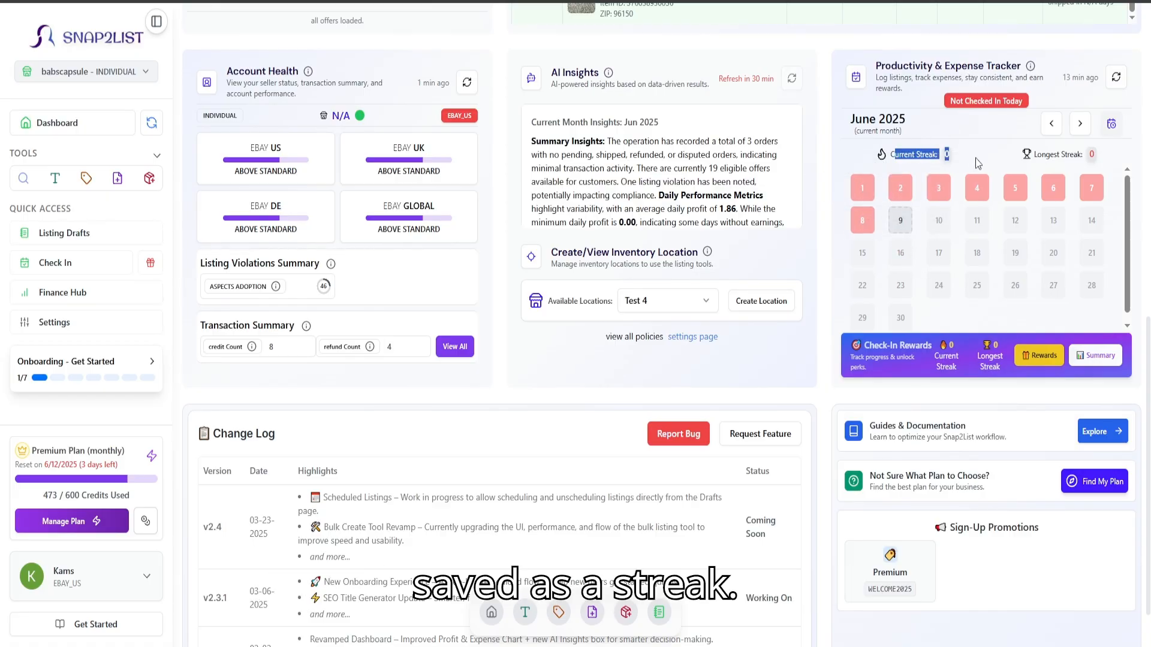
left_click(977, 188)
left_click(945, 153)
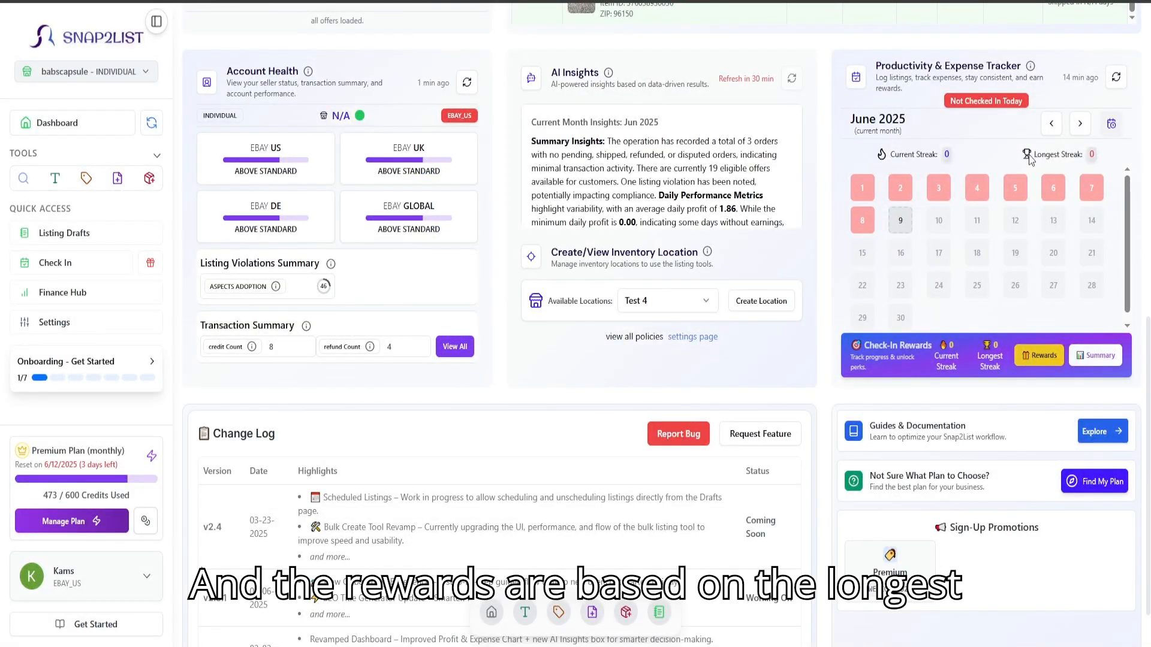
Step: Start the check-in for 2025-06-09 with 5 listings completed and a time spent of 1 hour 4 minutes
left_click(901, 220)
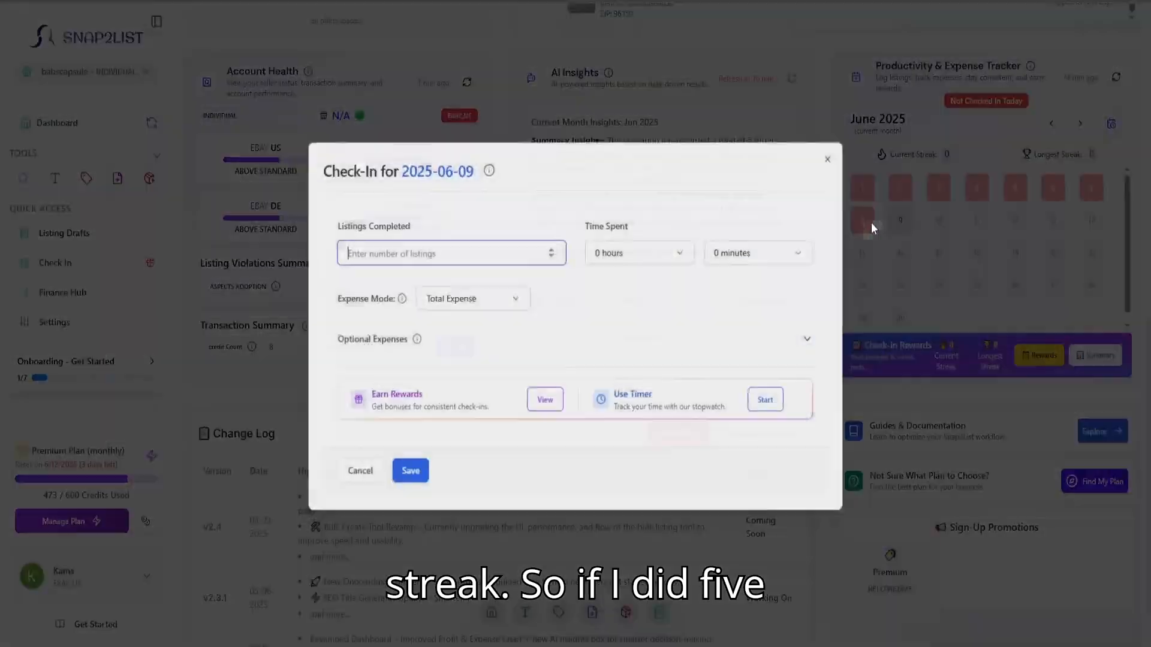
type("5")
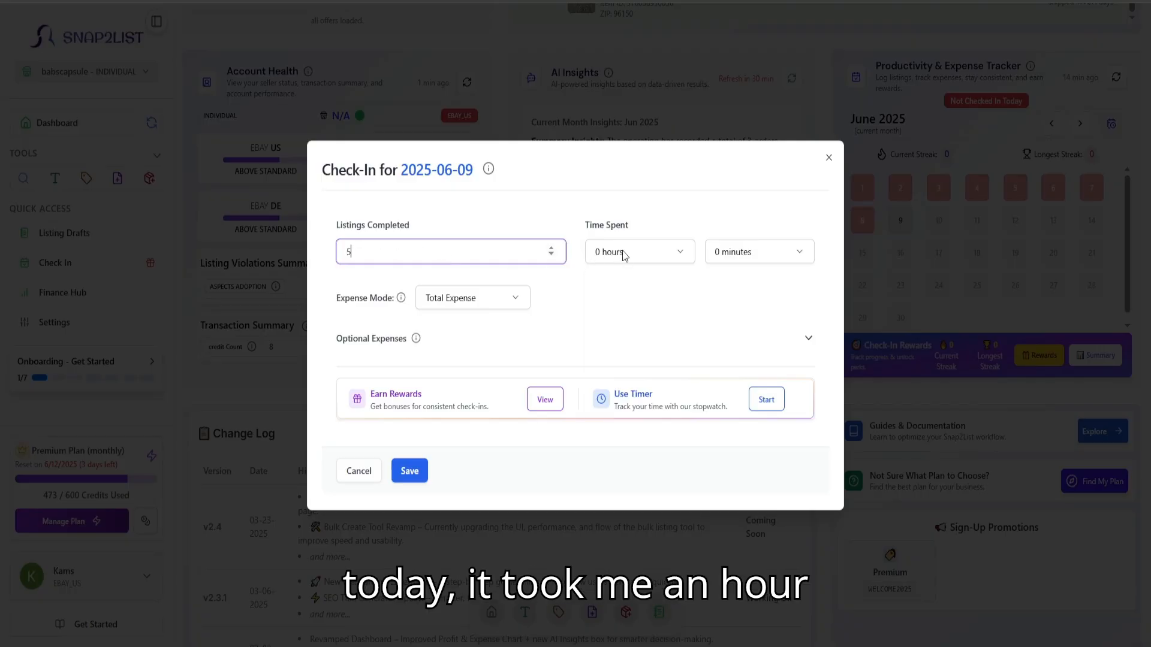
left_click(623, 253)
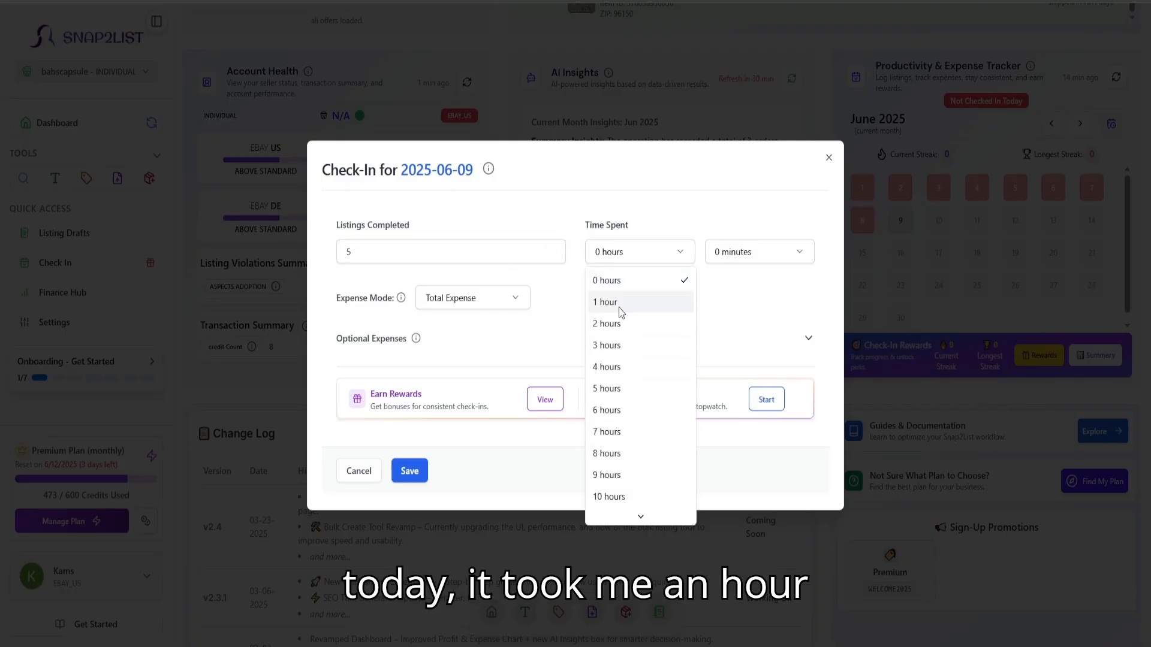
left_click(617, 303)
left_click(738, 264)
left_click(737, 366)
Step: Expand the Optional Expenses section of the check-in form
left_click(547, 341)
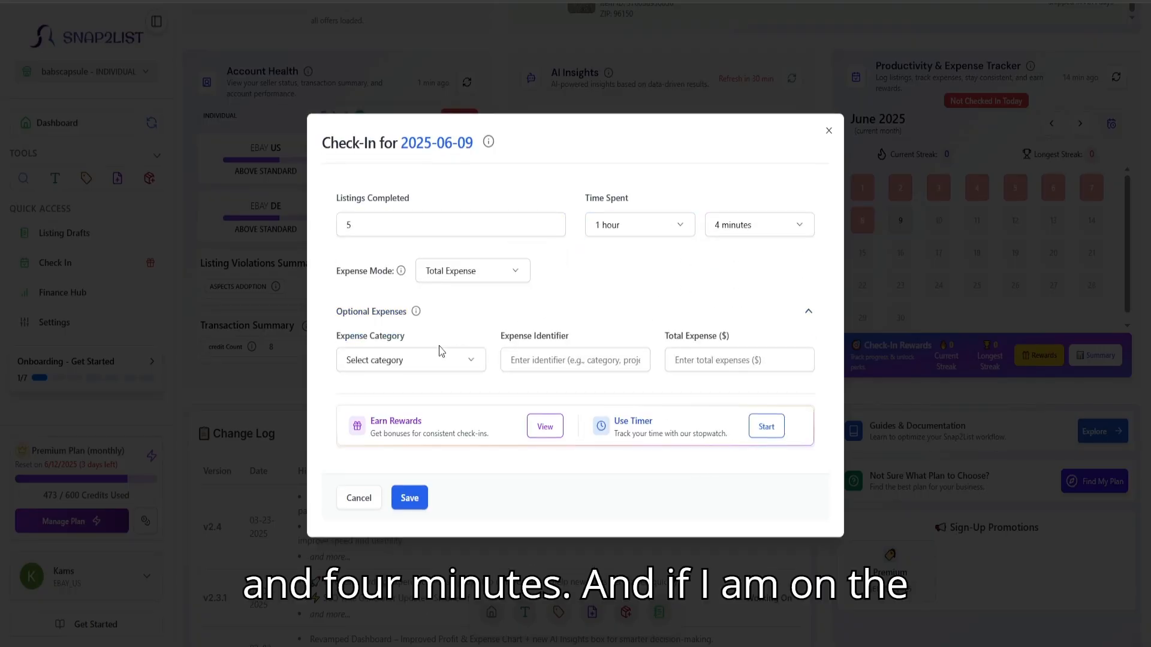
left_click(413, 317)
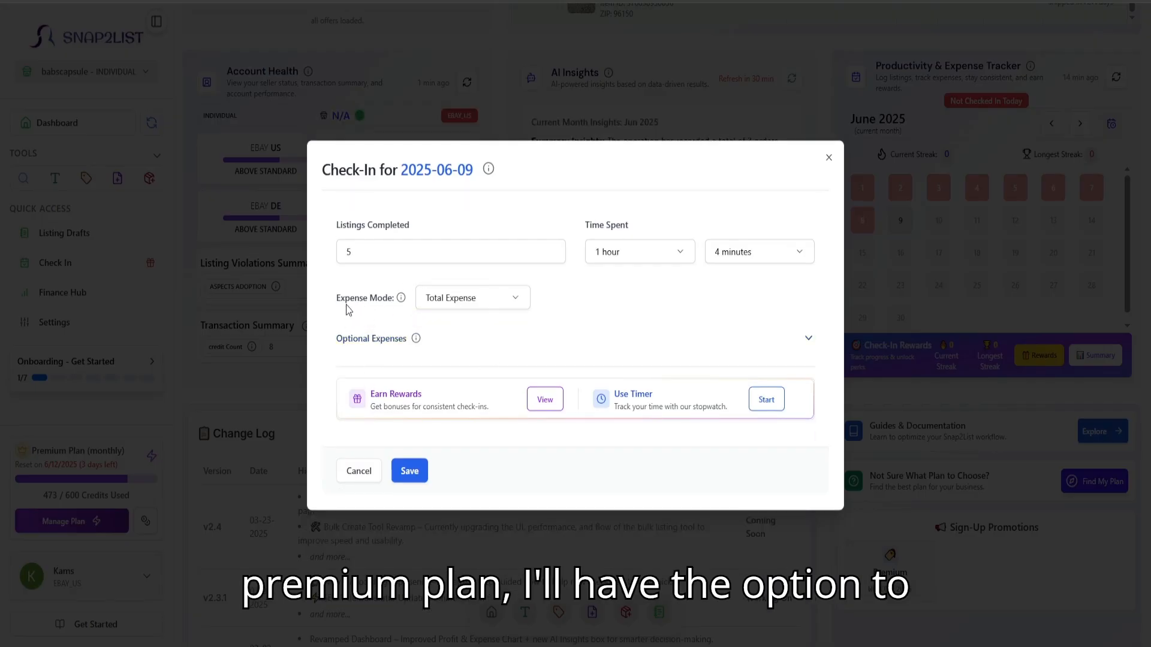
left_click(355, 339)
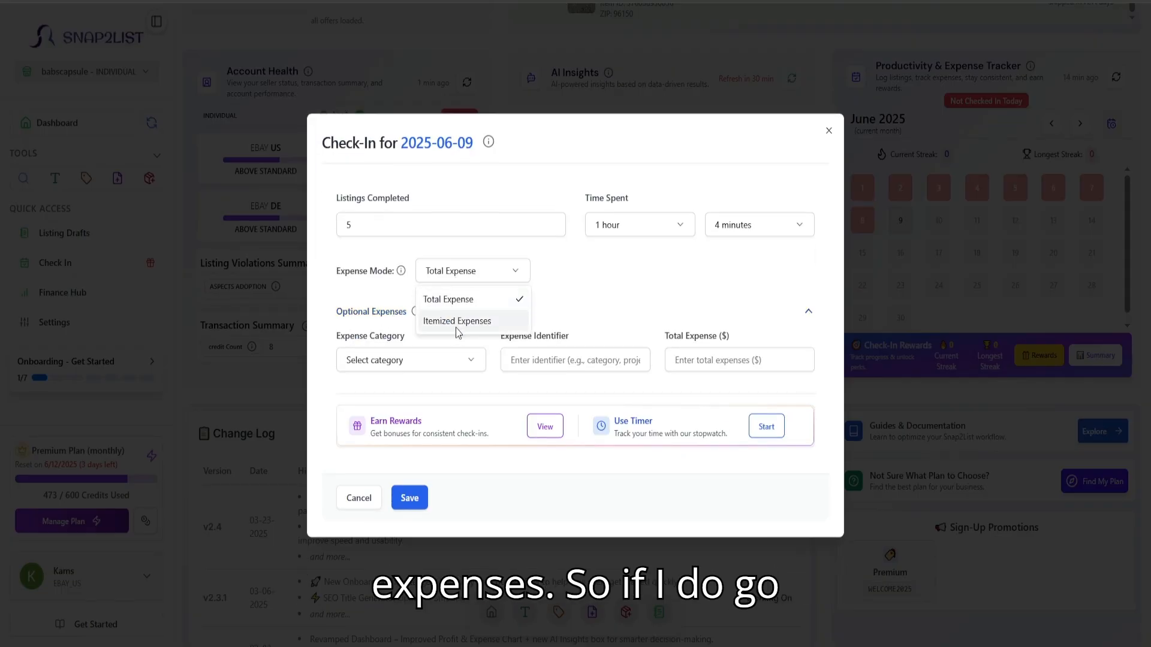
Step: Try the Itemized Expenses mode, look through its expense rows and switch back to Total Expense
left_click(457, 324)
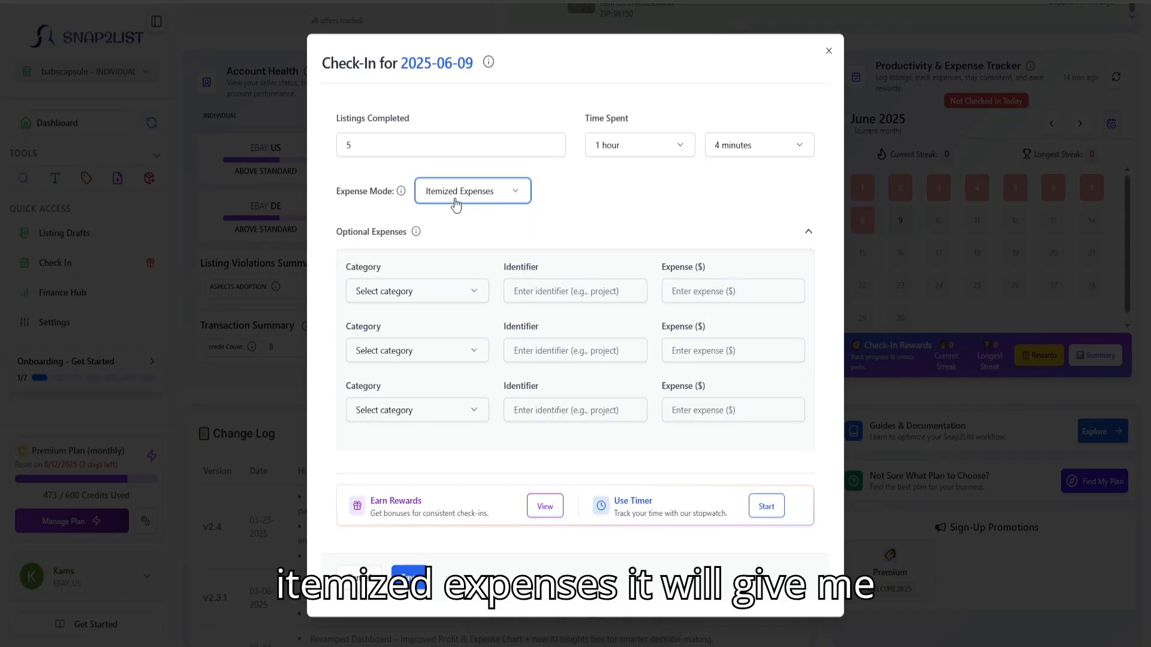
scroll(452, 334, "down", 1)
scroll(457, 352, "up", 1)
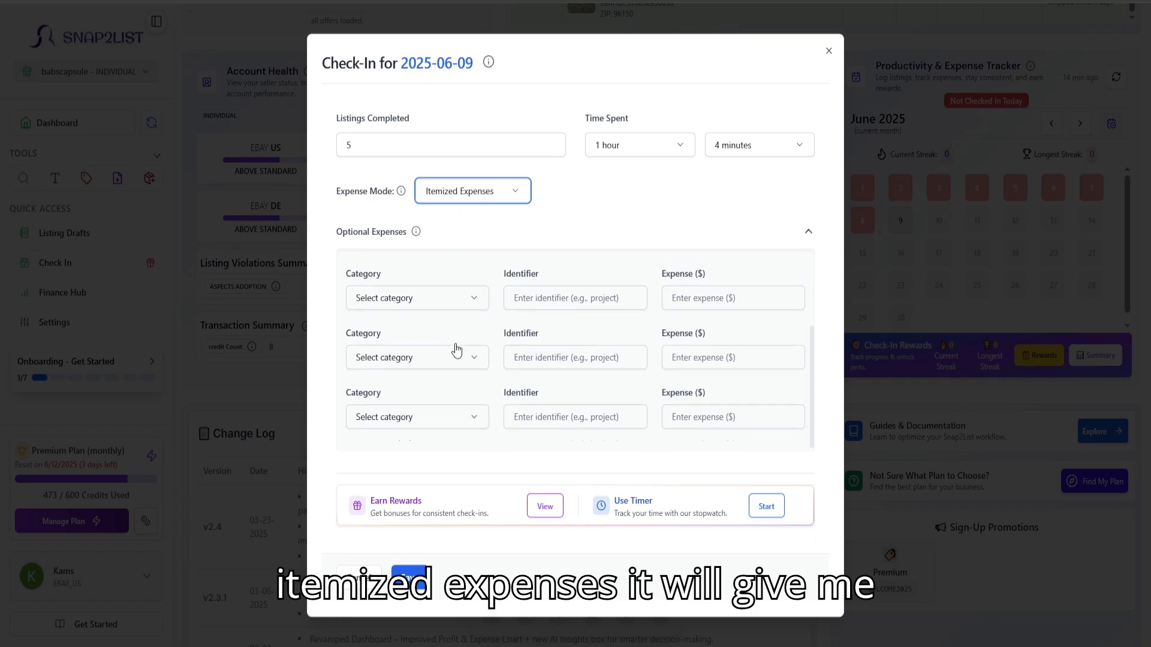
scroll(417, 352, "down", 1)
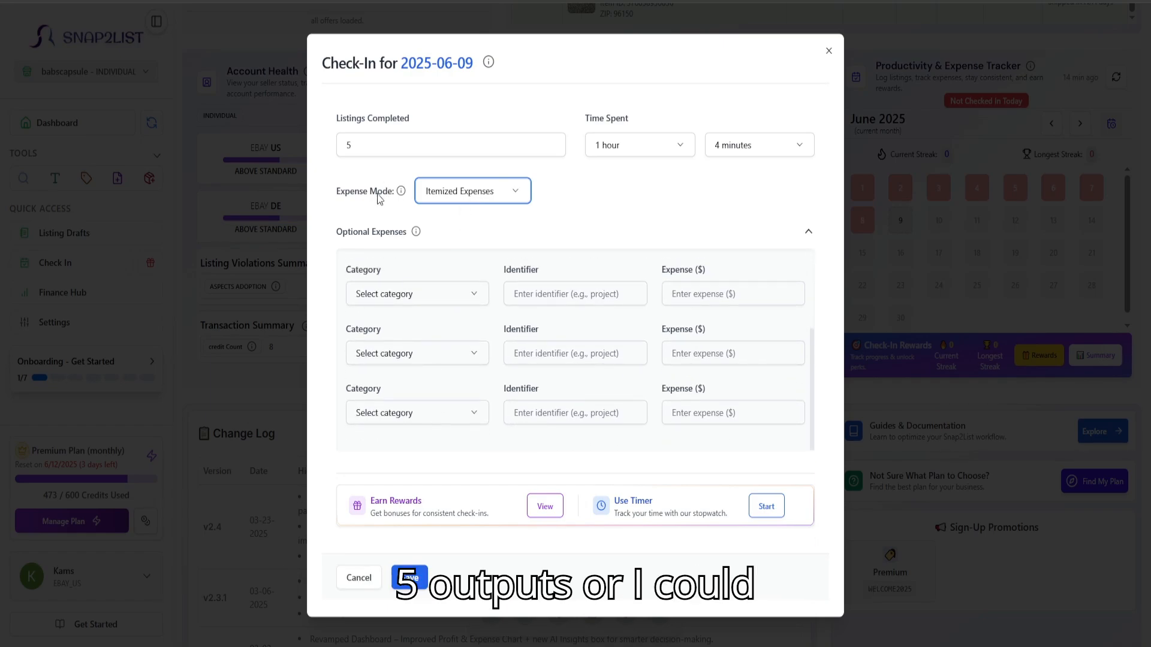
left_click(459, 192)
left_click(459, 215)
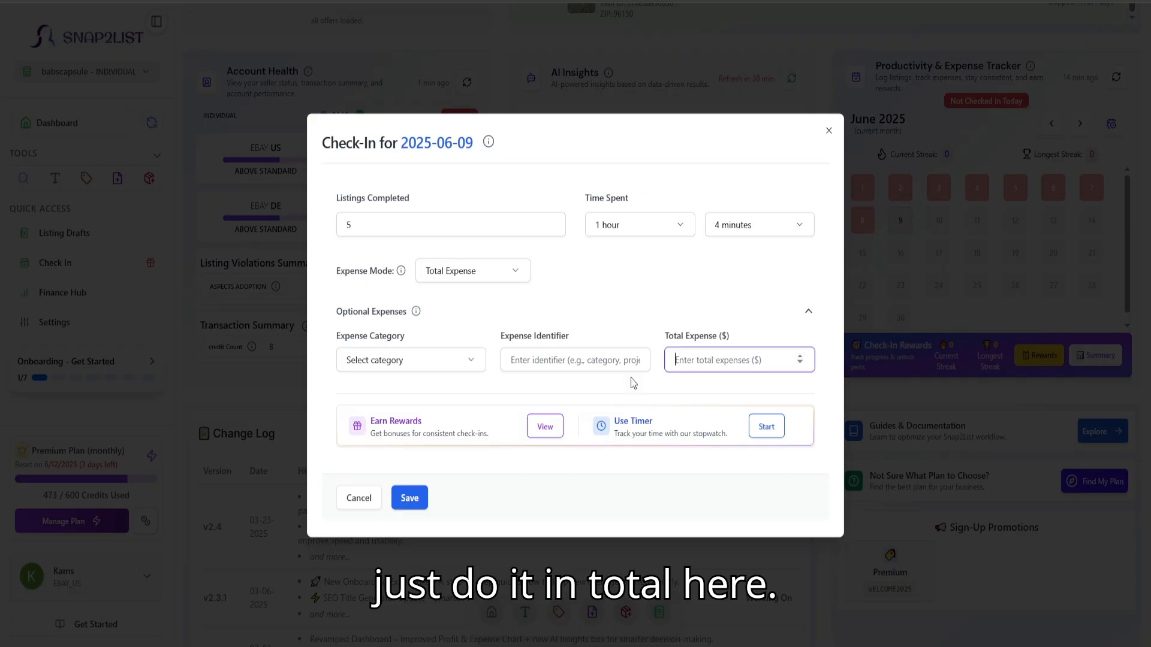
Step: View the saved expense categories, start adding a new category and cancel it
left_click(412, 364)
left_click(471, 358)
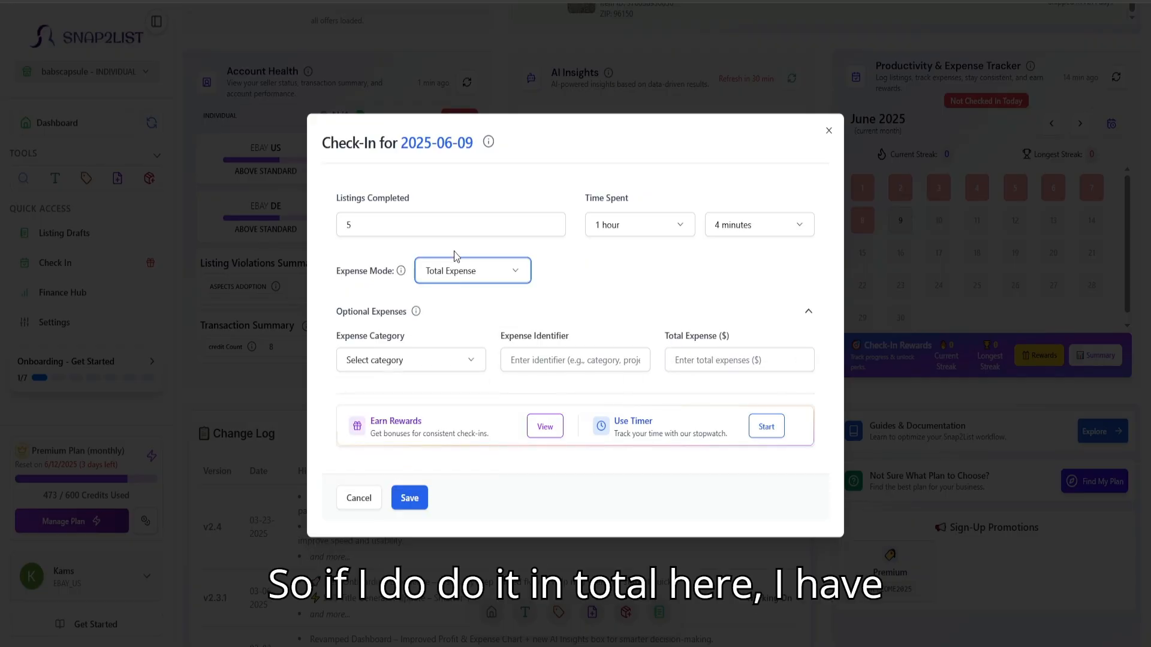
left_click(386, 362)
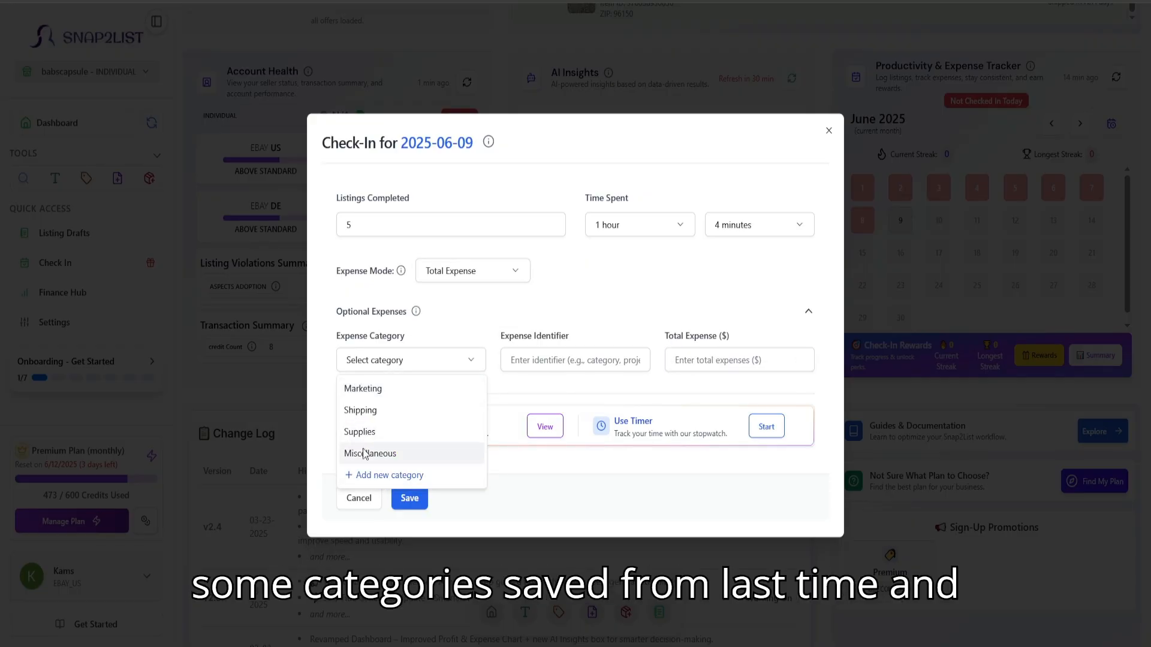
left_click(384, 478)
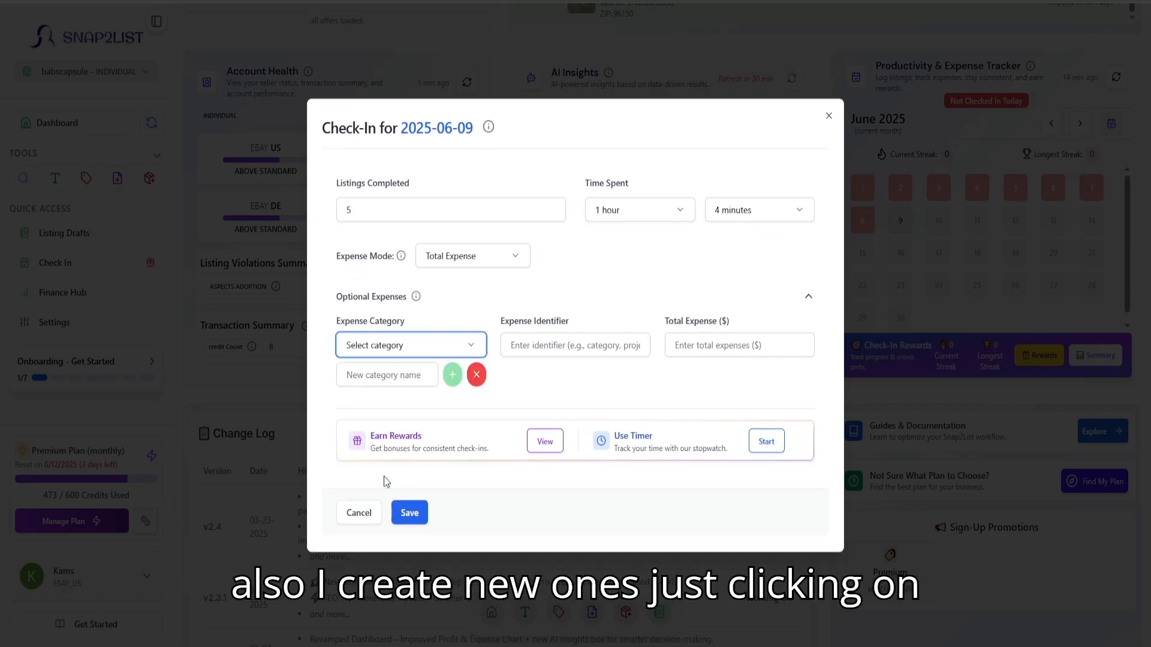
left_click(474, 381)
Step: Set the expense category to Shipping and enter "5 Listings Today" as the expense identifier
left_click(394, 368)
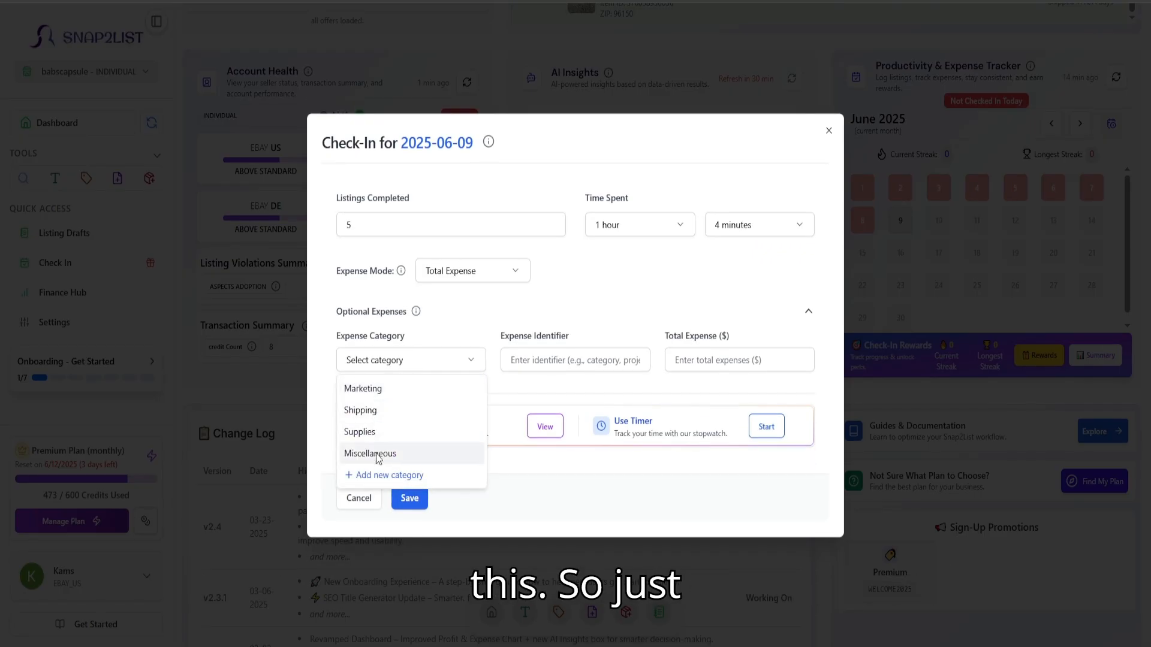
left_click(378, 414)
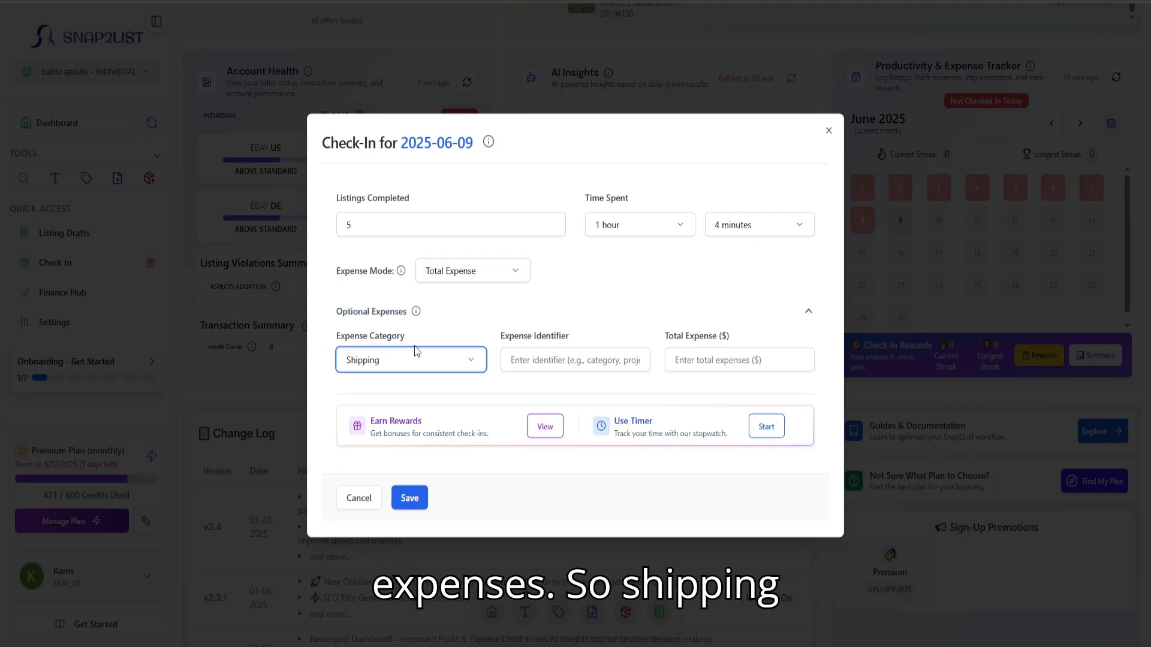
left_click(538, 353)
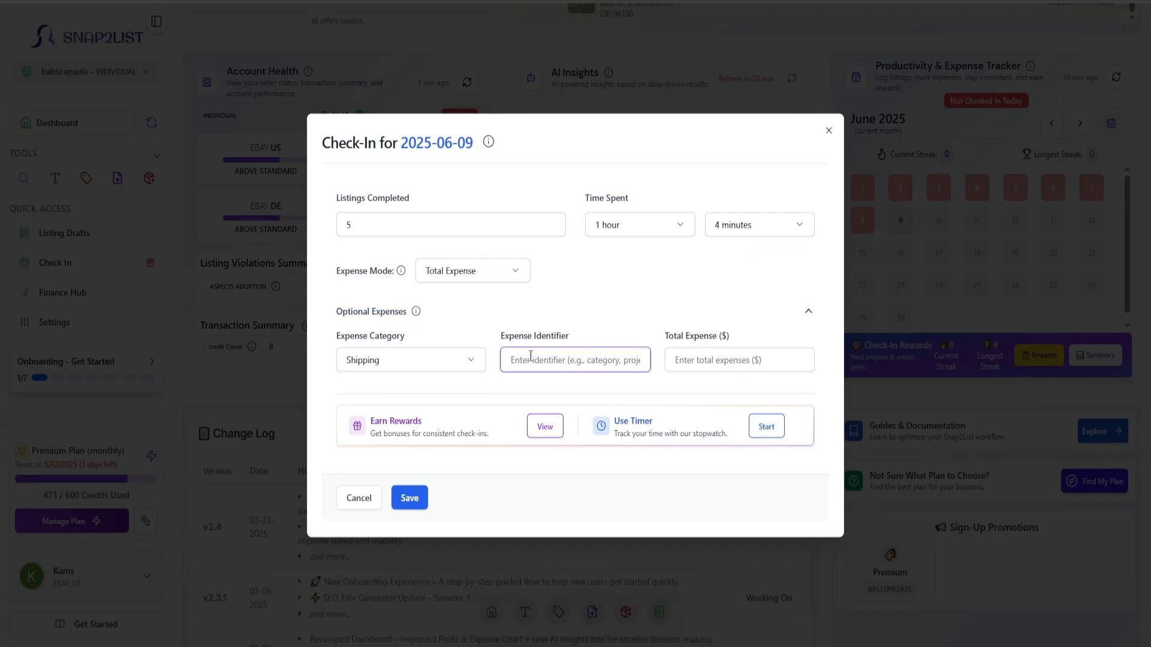
type("5")
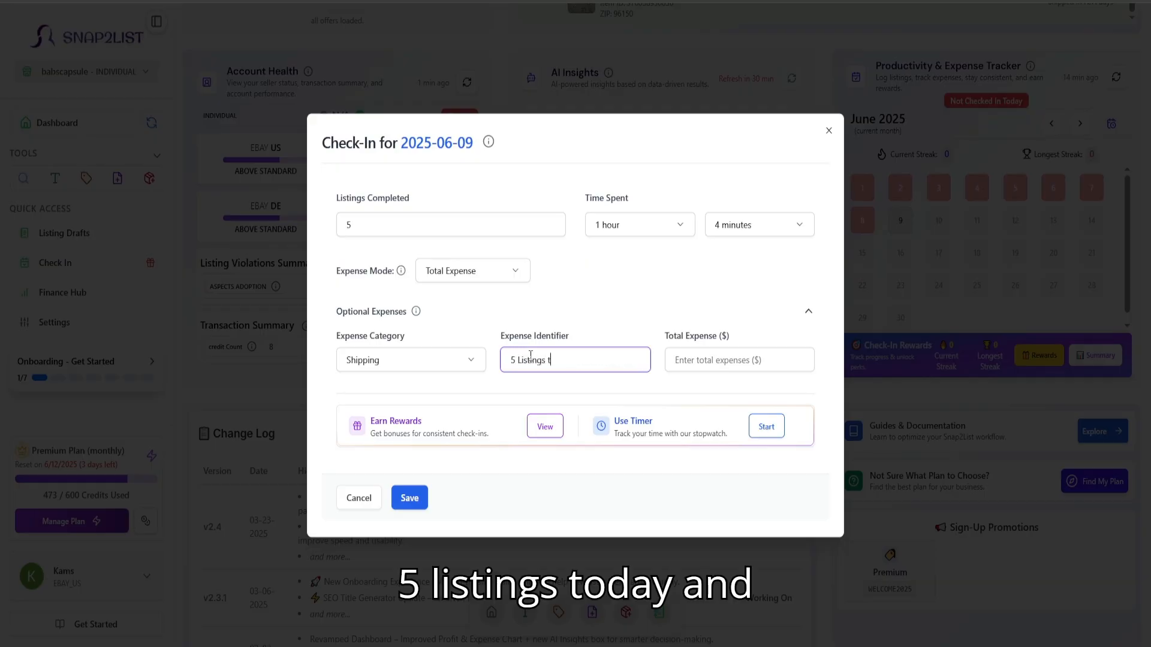
type(" Listings Today")
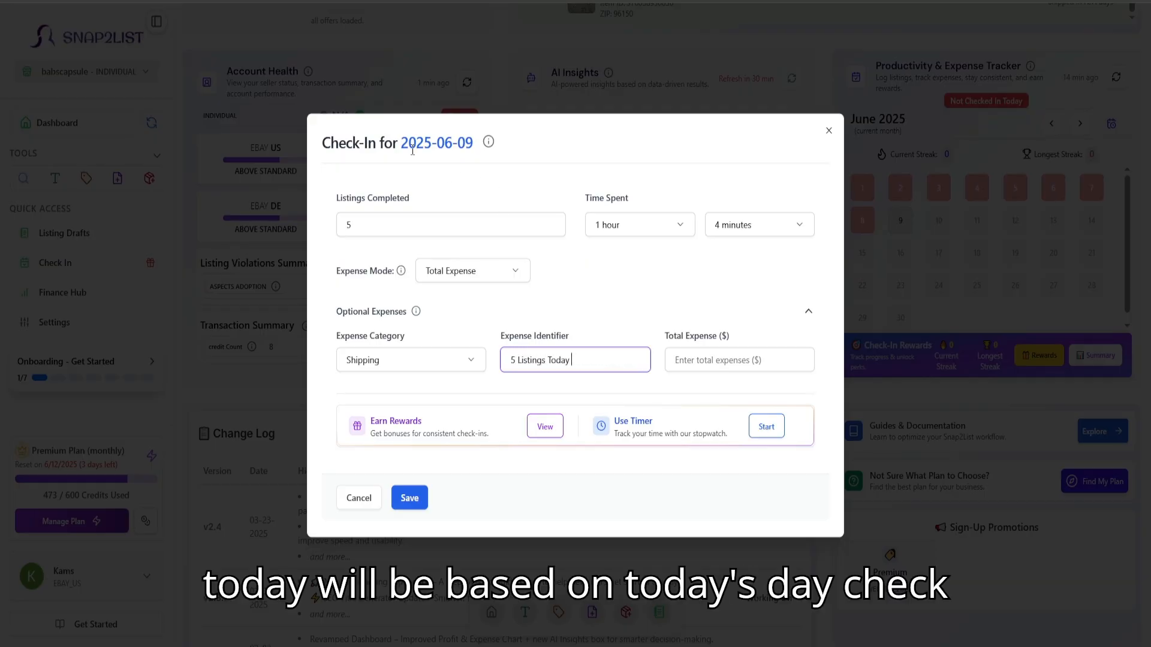
Step: Set the total expense for the check-in to $24.85
left_click_drag(400, 144, 486, 147)
left_click(446, 167)
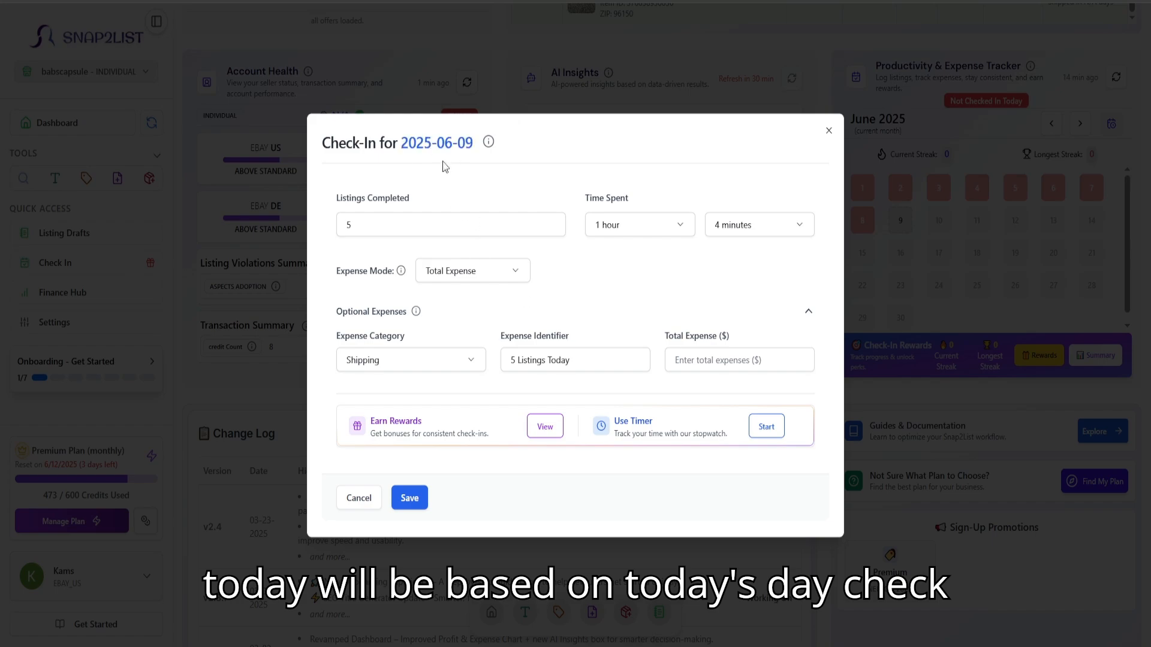
left_click(601, 358)
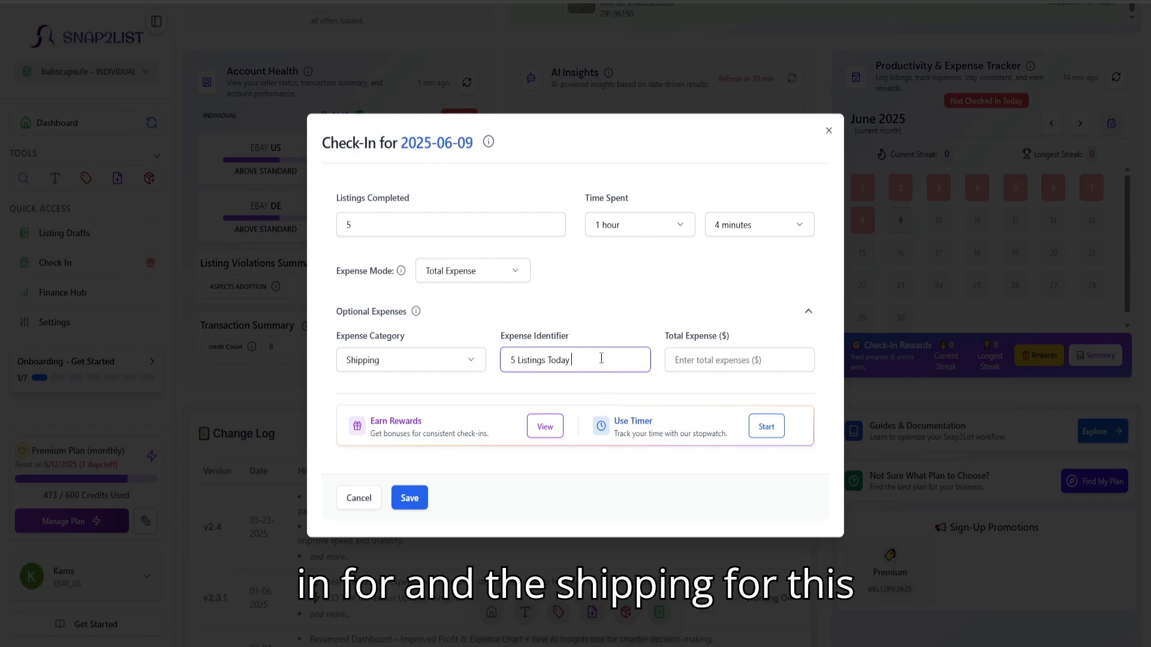
left_click(691, 352)
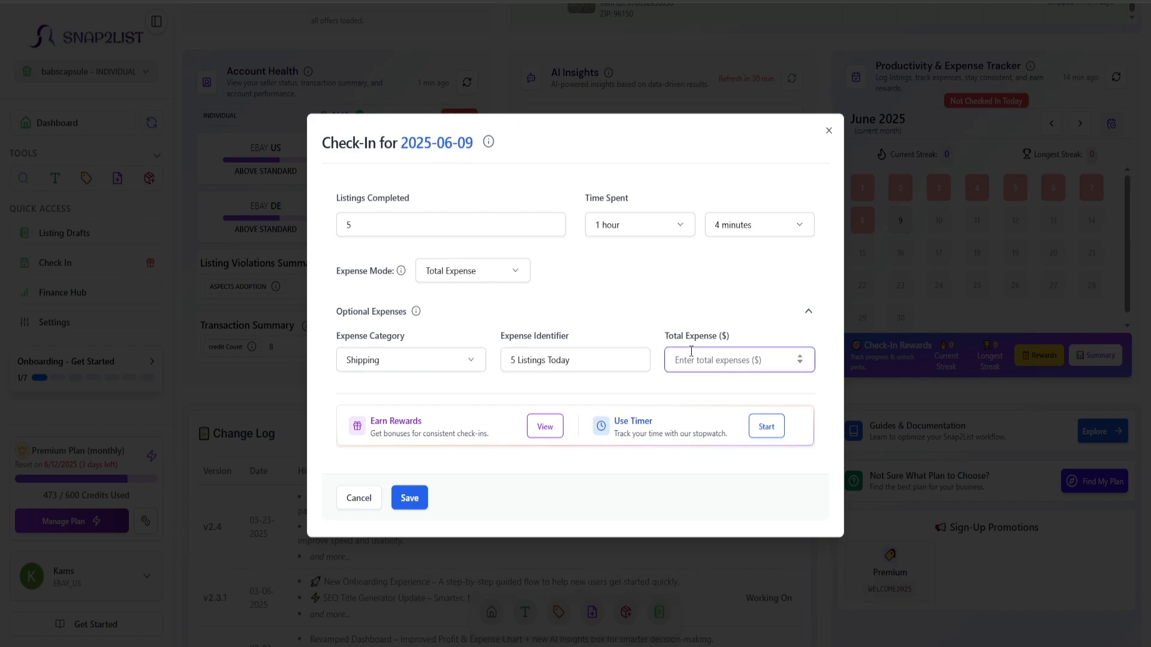
type("14.")
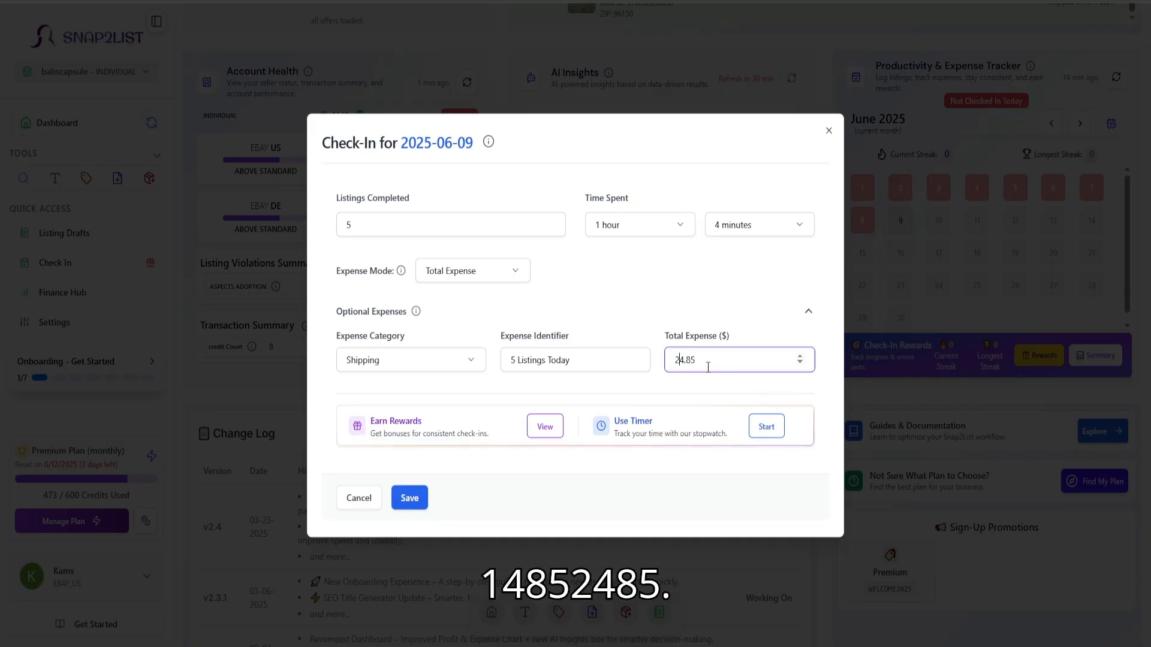
Step: Save the check-in, close its form and refresh the Productivity & Expense Tracker
left_click(407, 498)
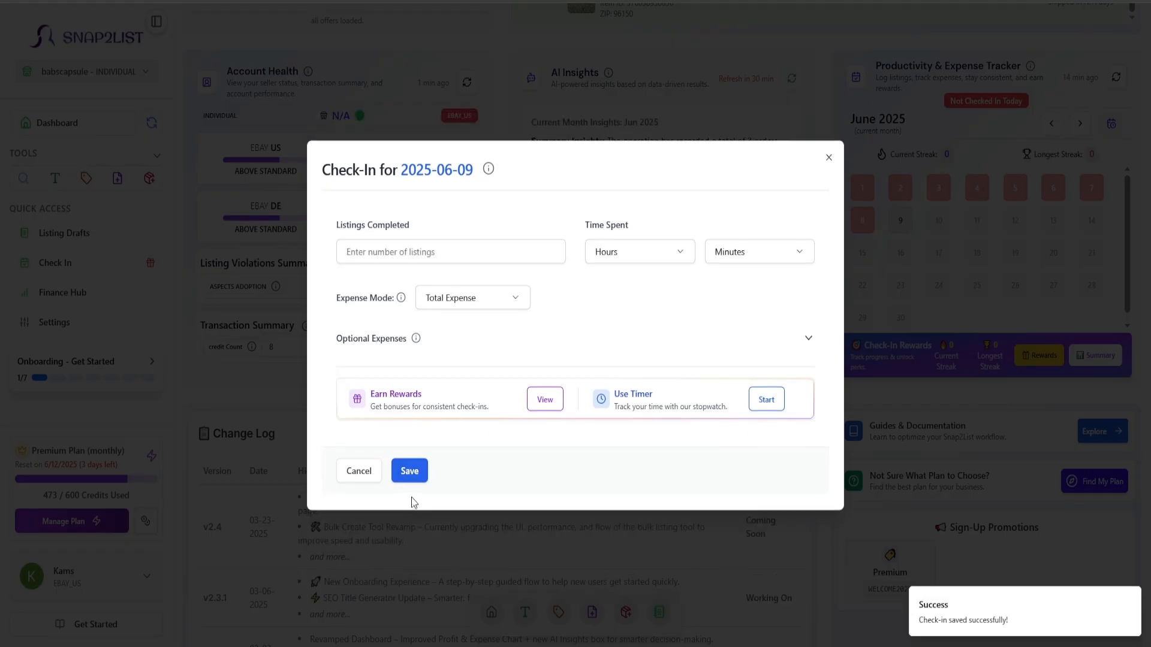
left_click(829, 157)
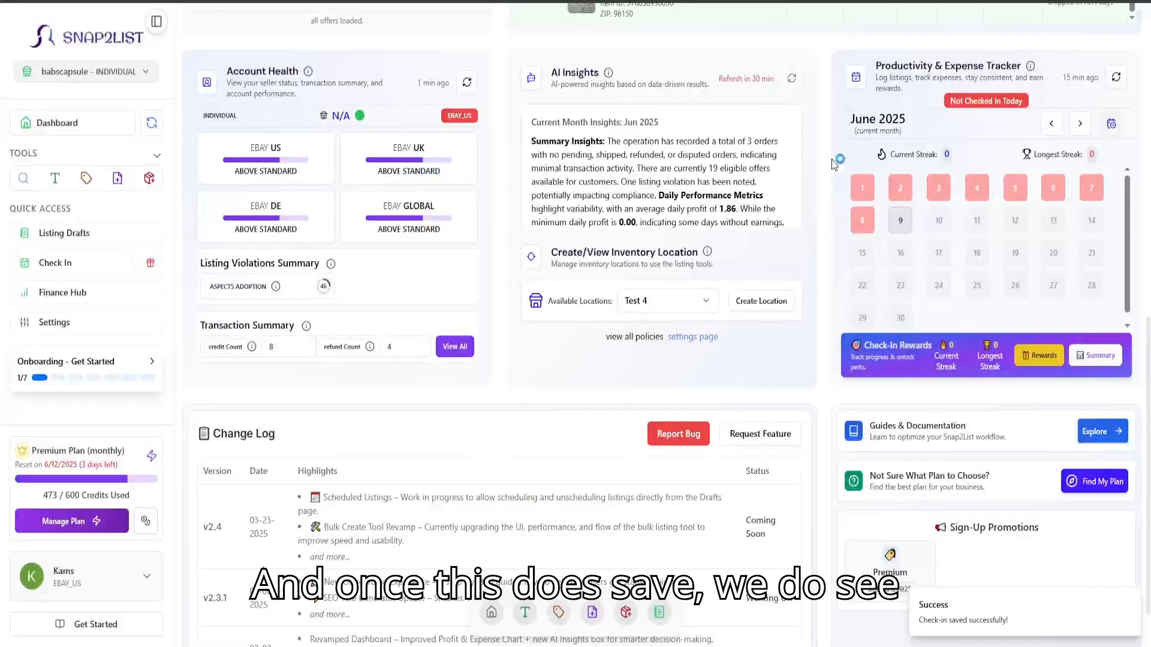
left_click(1117, 77)
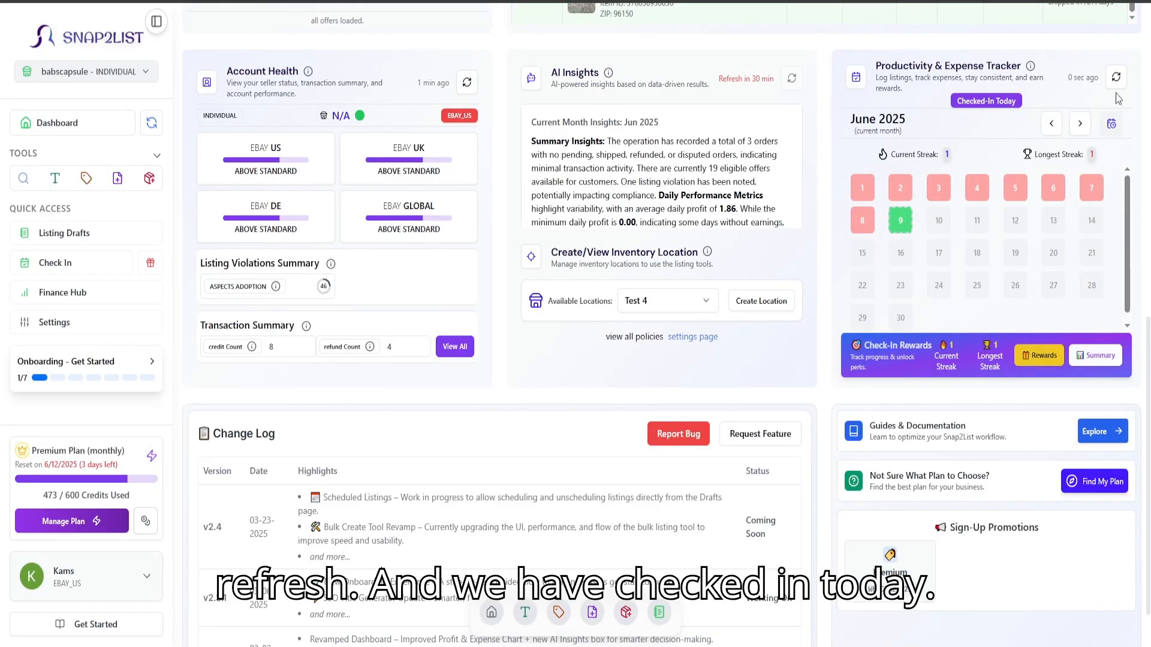
Step: Examine the June 2025 check-in calendar in the Productivity & Expense Tracker, including the day marker for June 9
scroll(989, 180, "down", 1)
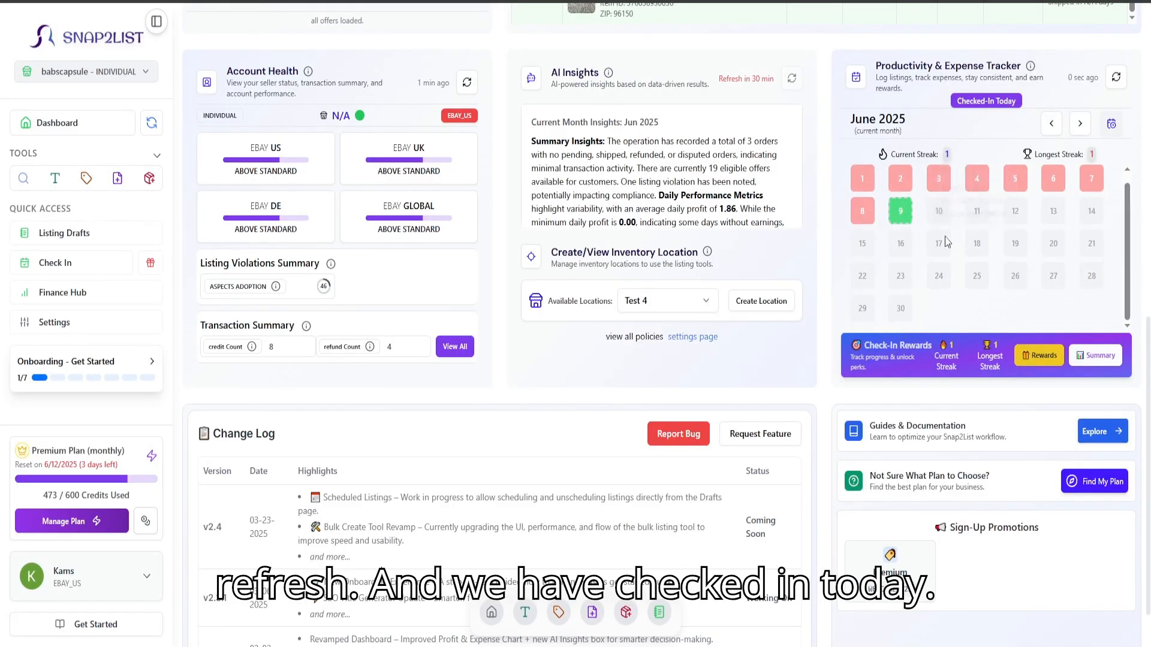
left_click(900, 214)
left_click(828, 159)
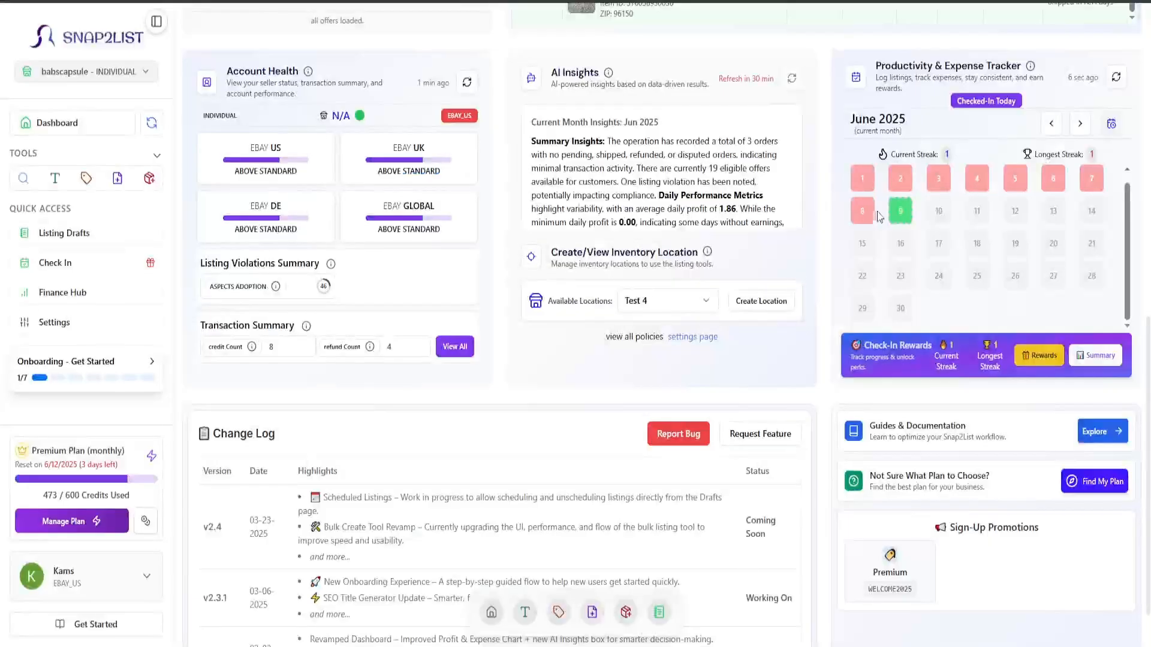
mouse_move(902, 215)
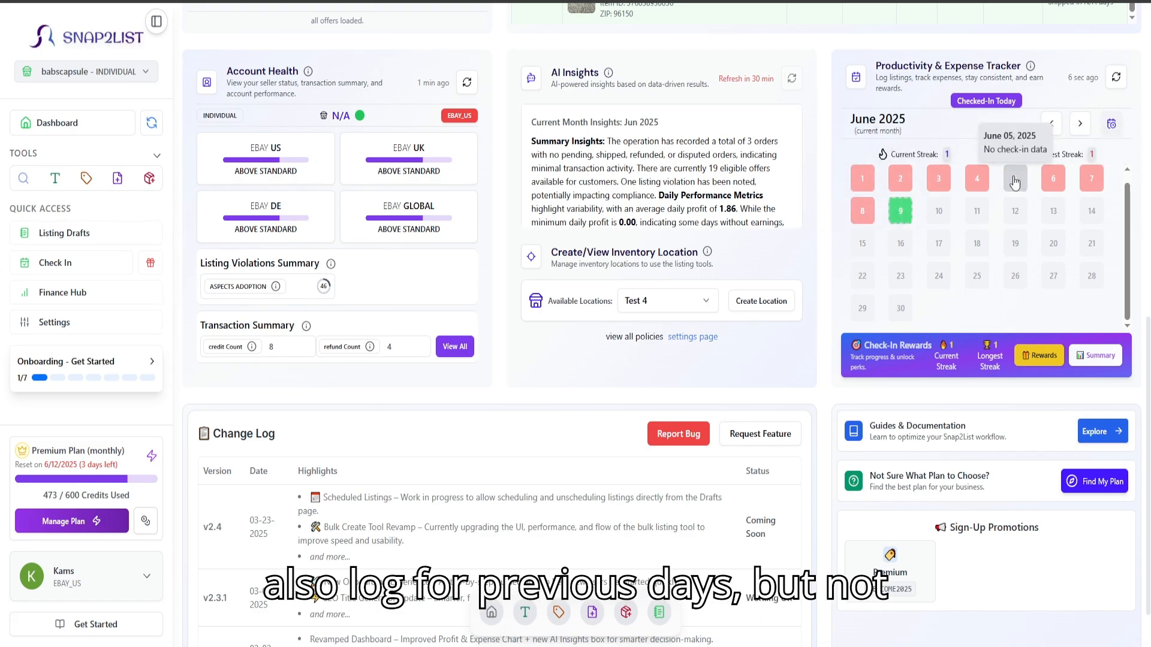
Step: View the Change Log and the Guides & Documentation section further down the dashboard
scroll(868, 299, "down", 1)
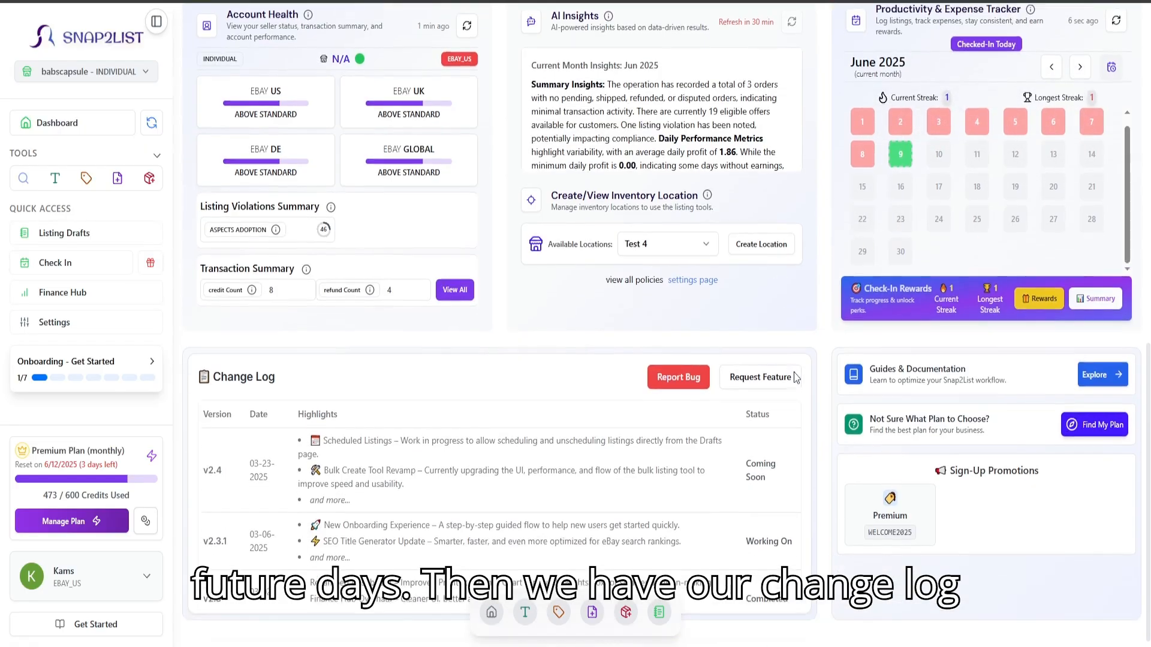
left_click_drag(198, 367, 288, 370)
left_click(410, 367)
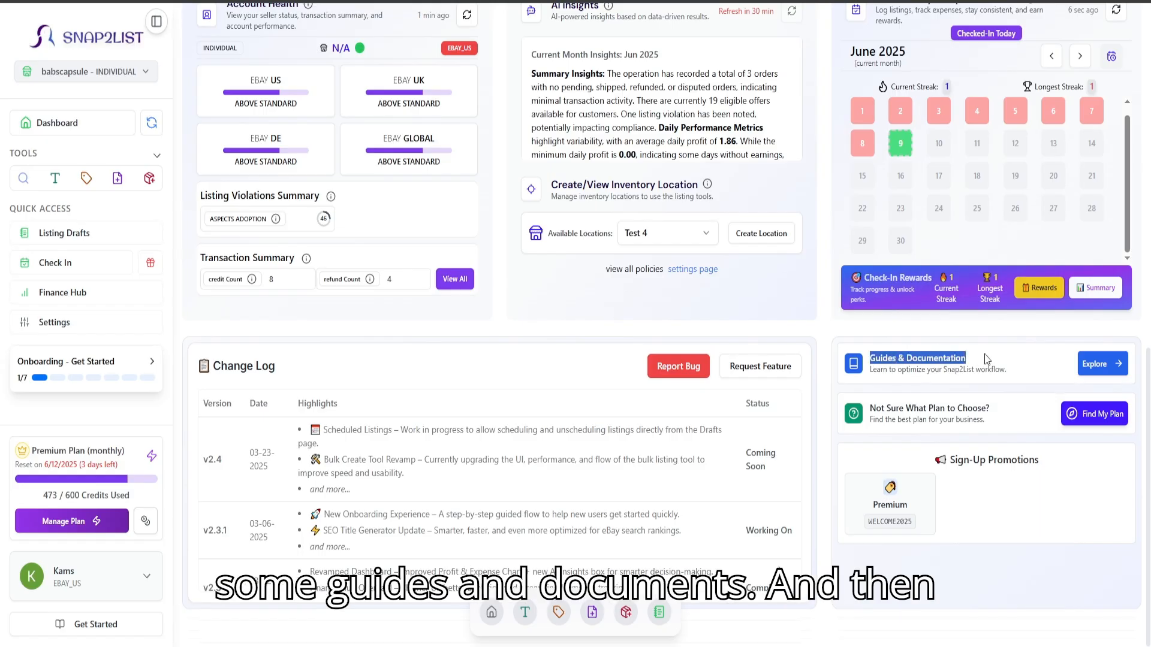
Step: View the plan-choice help section, open its Find My Plan quiz and close it unanswered
left_click_drag(867, 410, 940, 411)
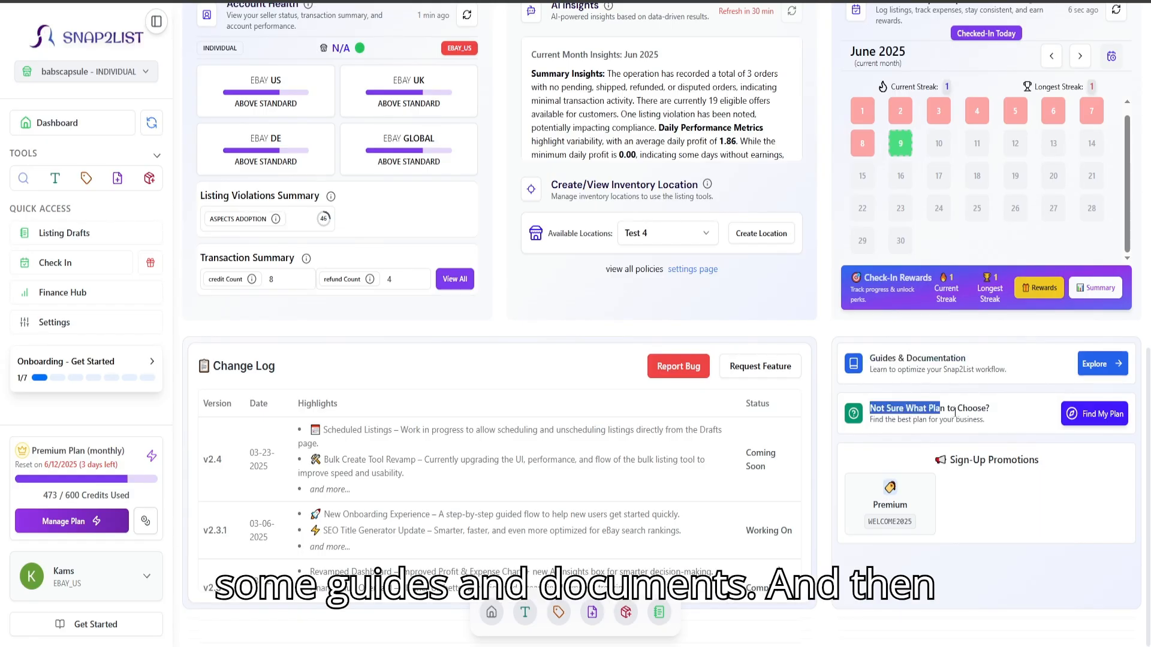
left_click(957, 414)
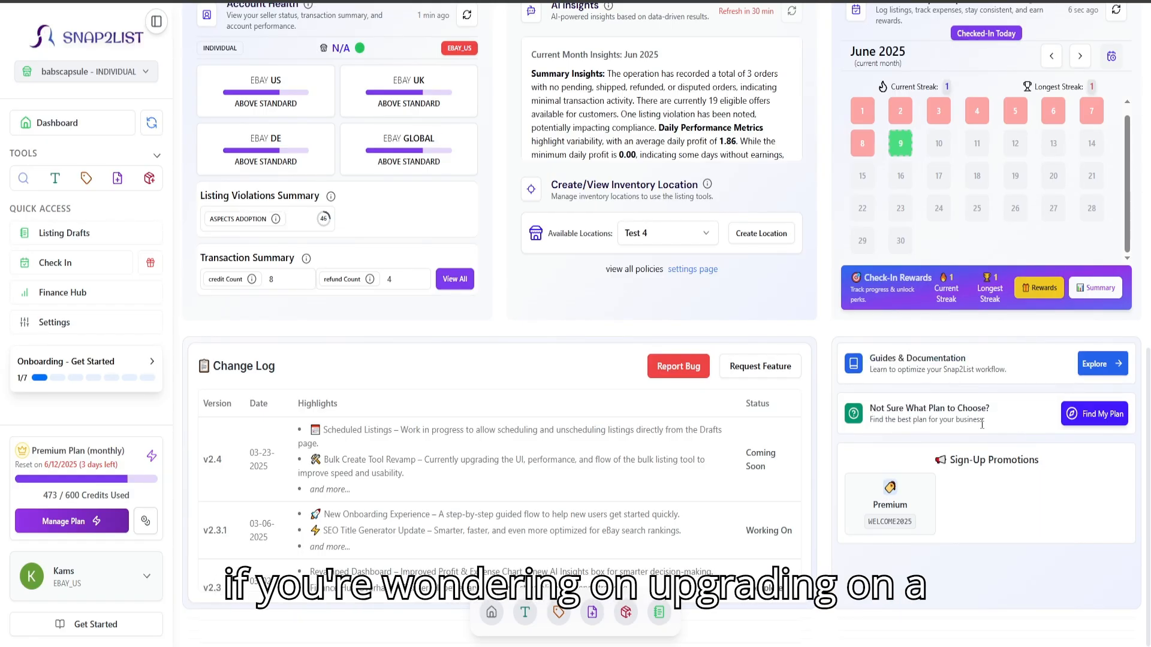
left_click(1102, 415)
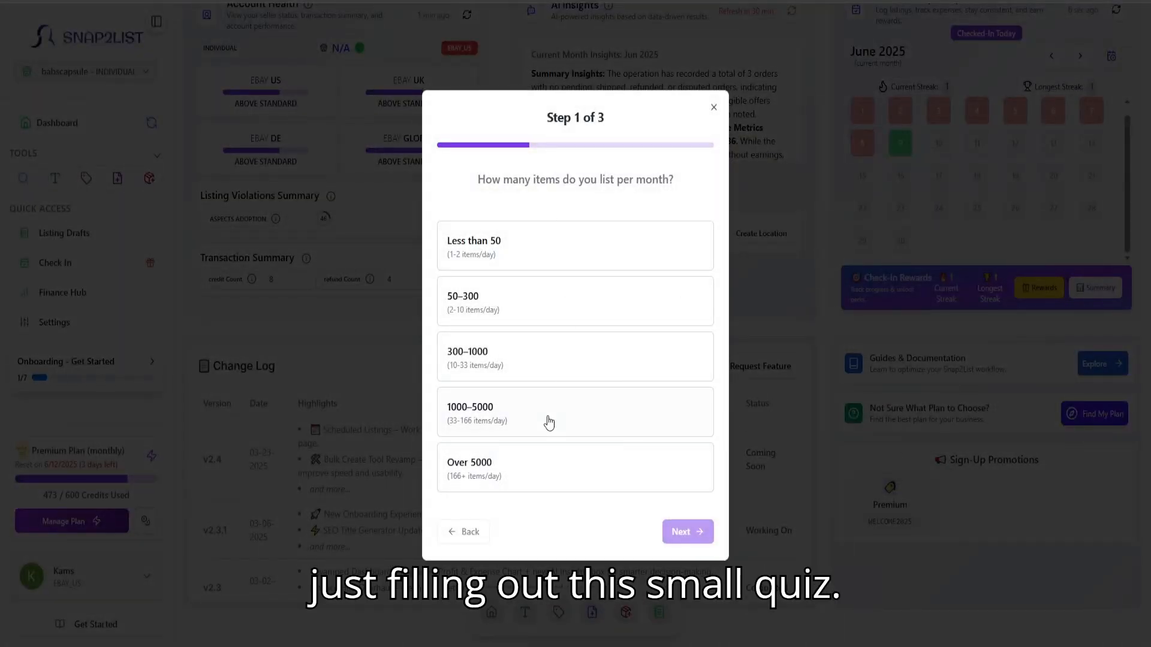
left_click(363, 456)
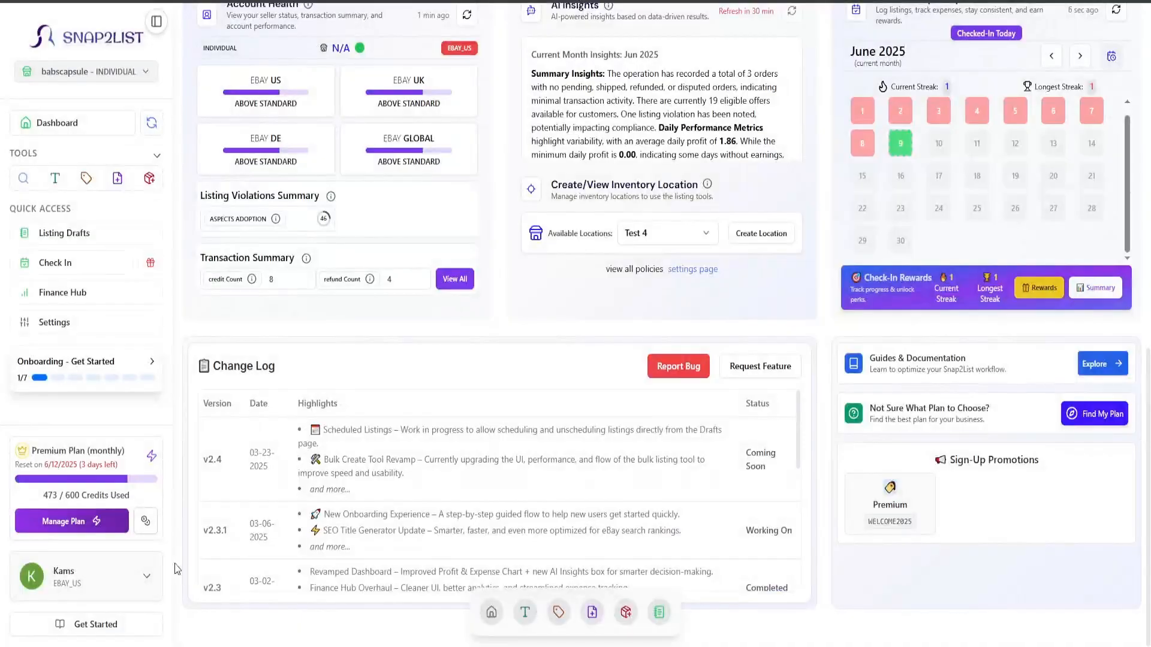
Step: Return to the upper dashboard, expand the Tools list, and collapse and restore the sidebar
scroll(219, 503, "up", 10)
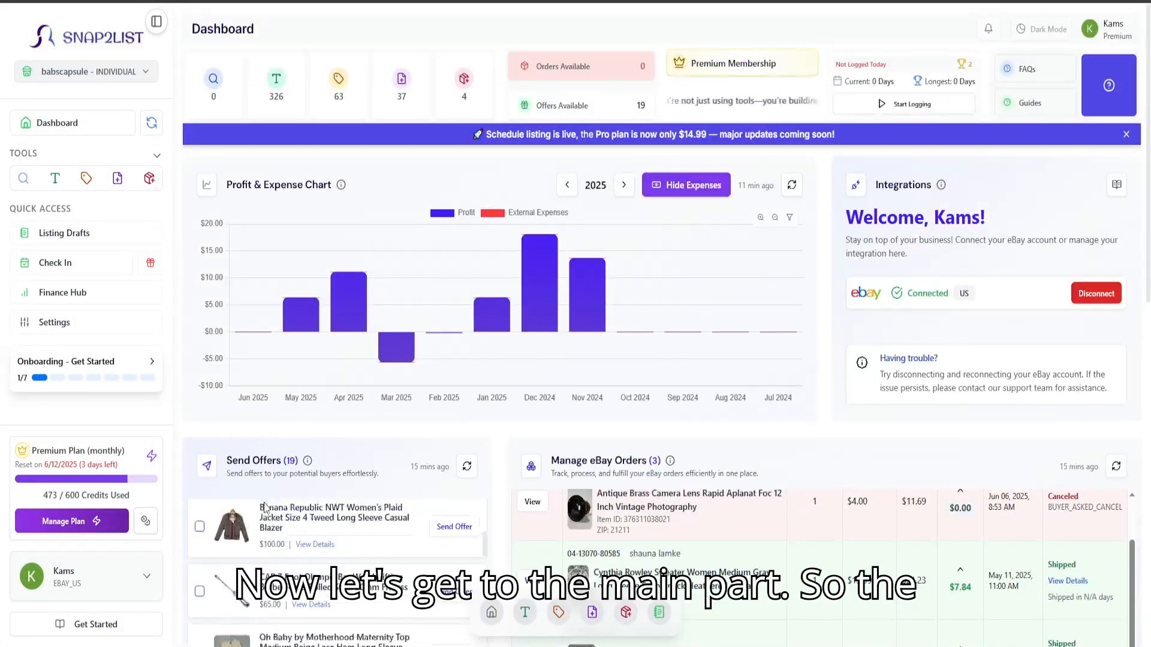
scroll(266, 495, "down", 1)
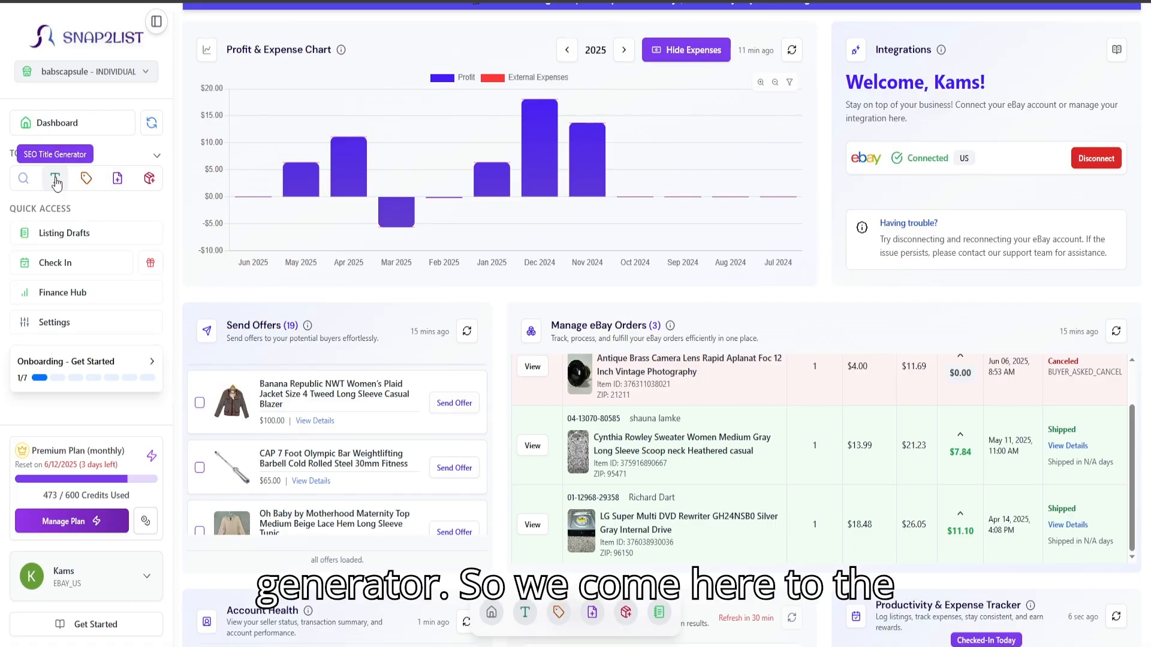
left_click(157, 157)
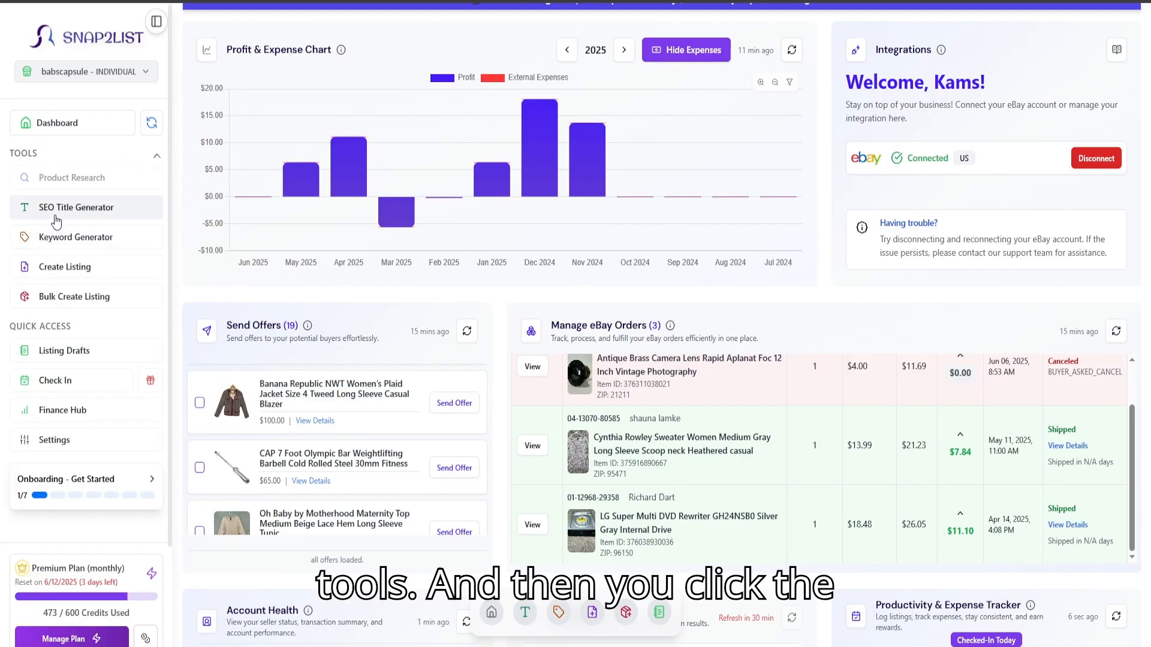
left_click(157, 157)
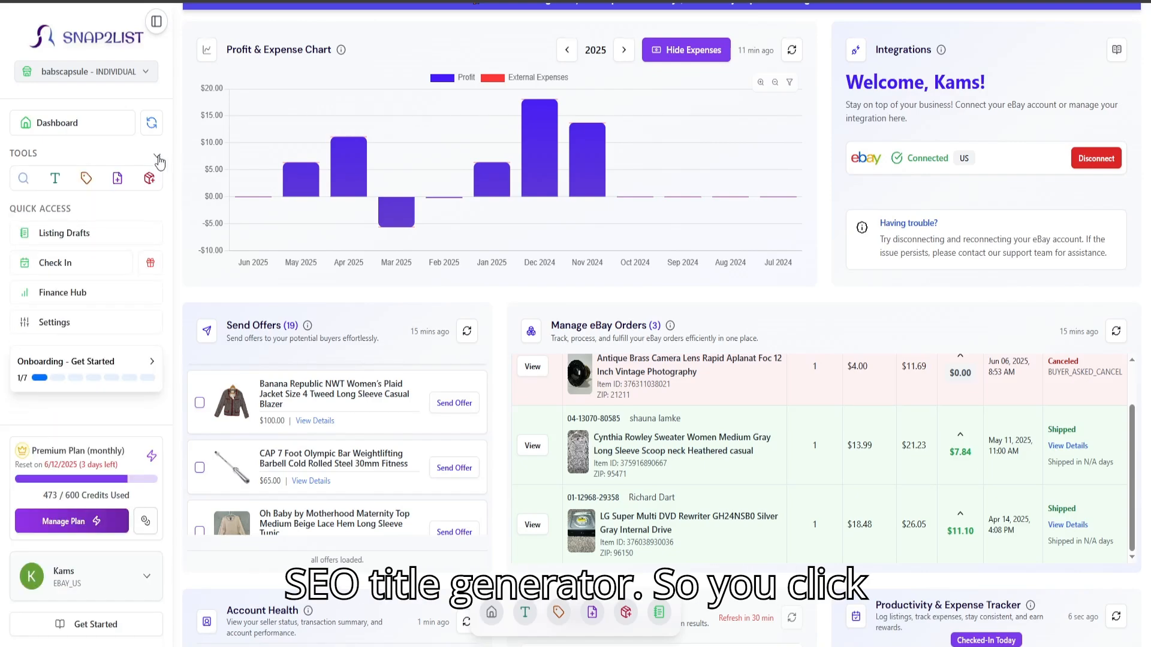
left_click(157, 159)
left_click(156, 22)
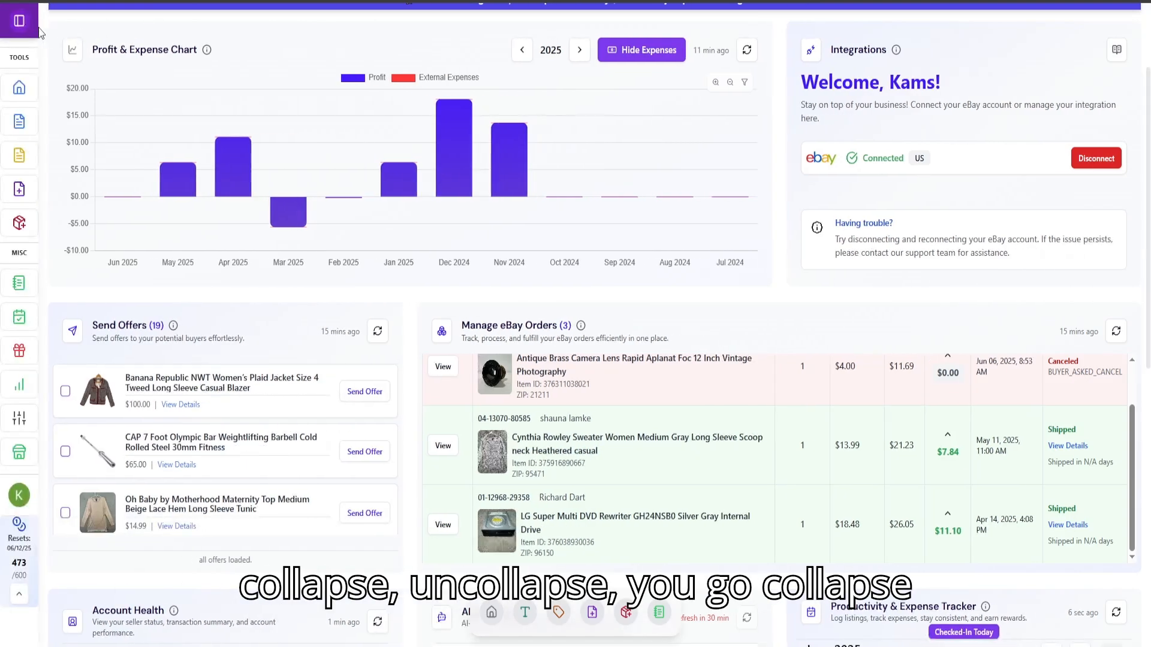
left_click(20, 25)
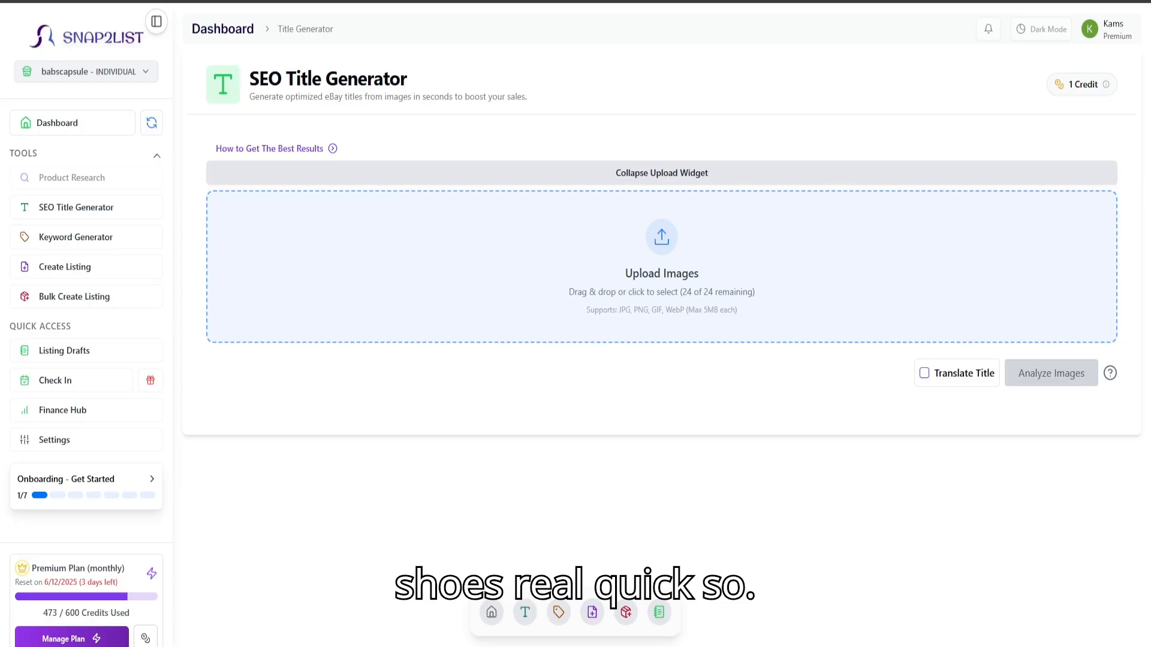
Step: Upload the Brooks Ghost 15 shoe photos to the SEO Title Generator and look over the uploaded gallery
left_click_drag(1060, 634, 688, 327)
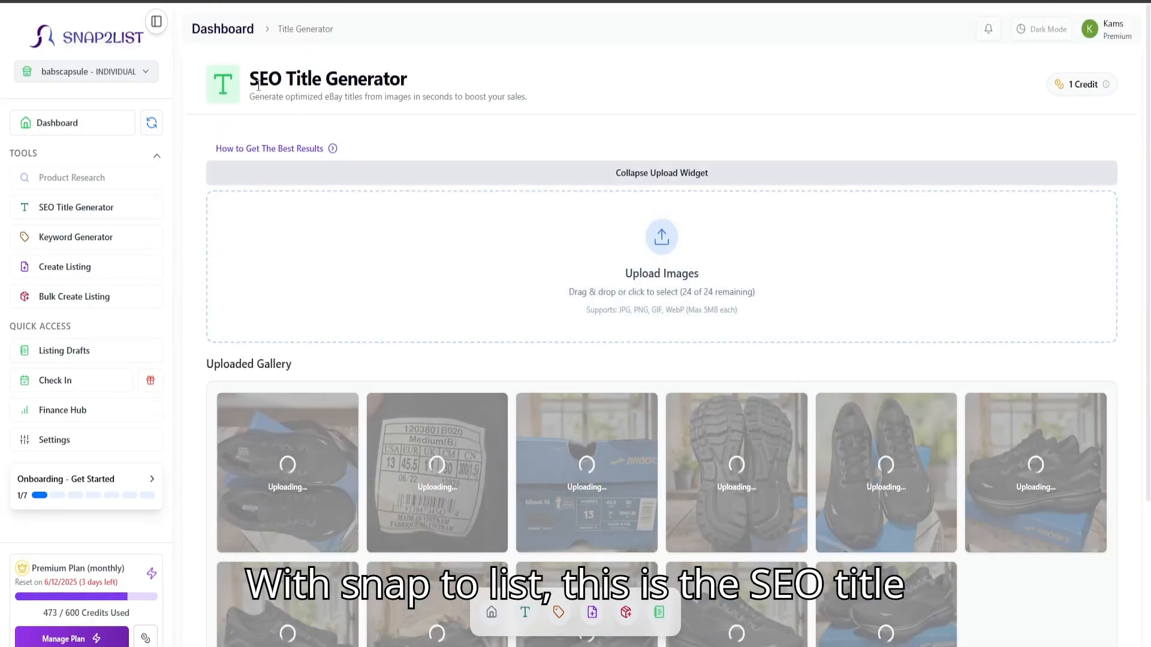
left_click_drag(258, 85, 407, 81)
scroll(496, 260, "down", 3)
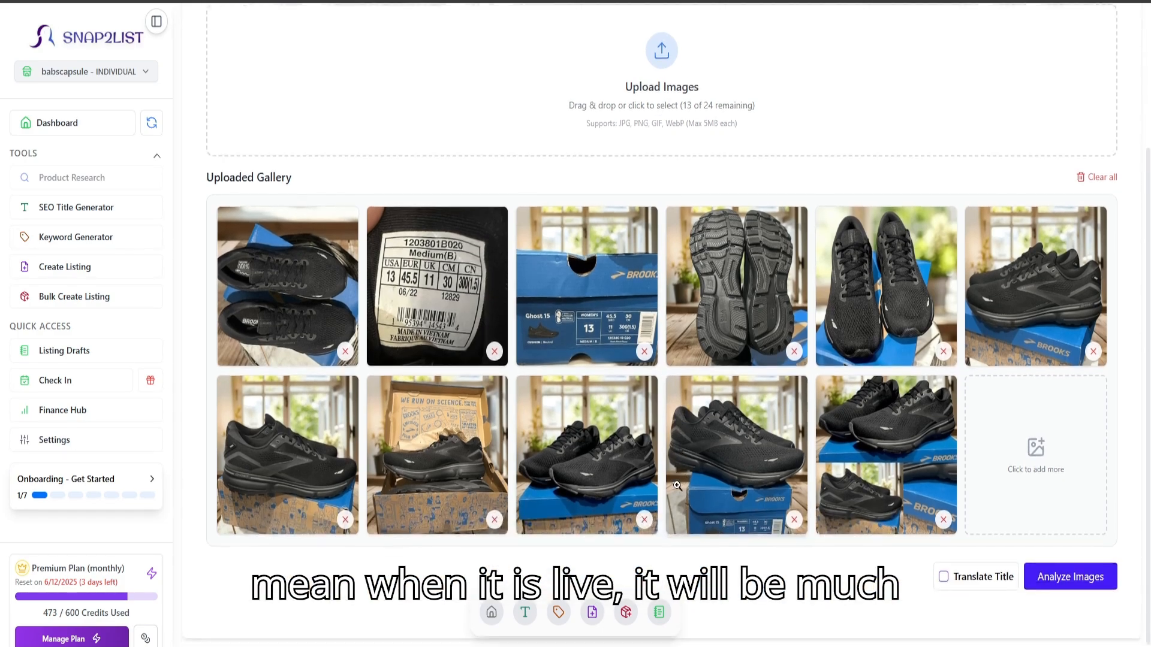
left_click(1027, 583)
left_click(1049, 523)
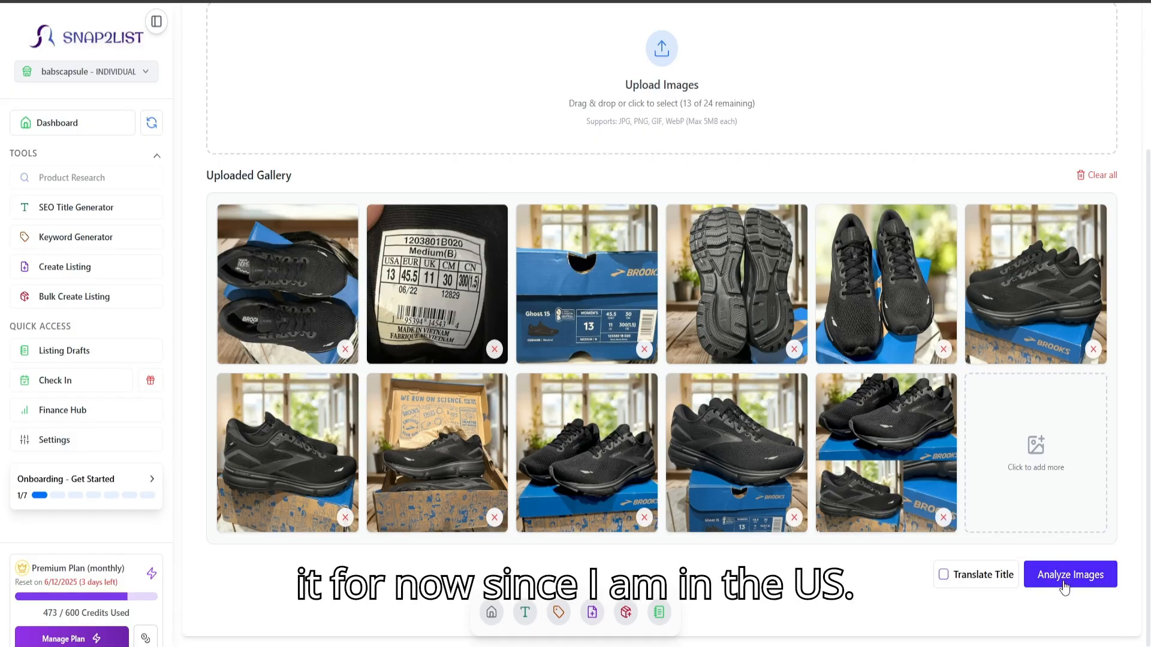
Step: Show the profile options to find the Change Location setting, and close them without changing anything
scroll(90, 540, "down", 2)
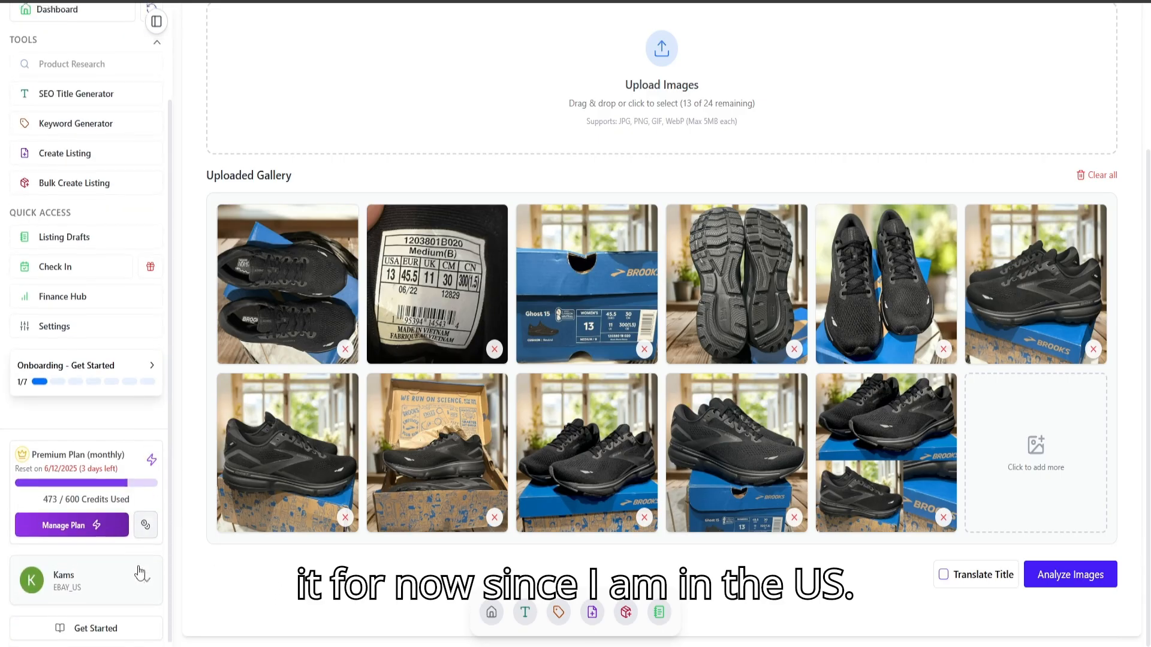
left_click(120, 585)
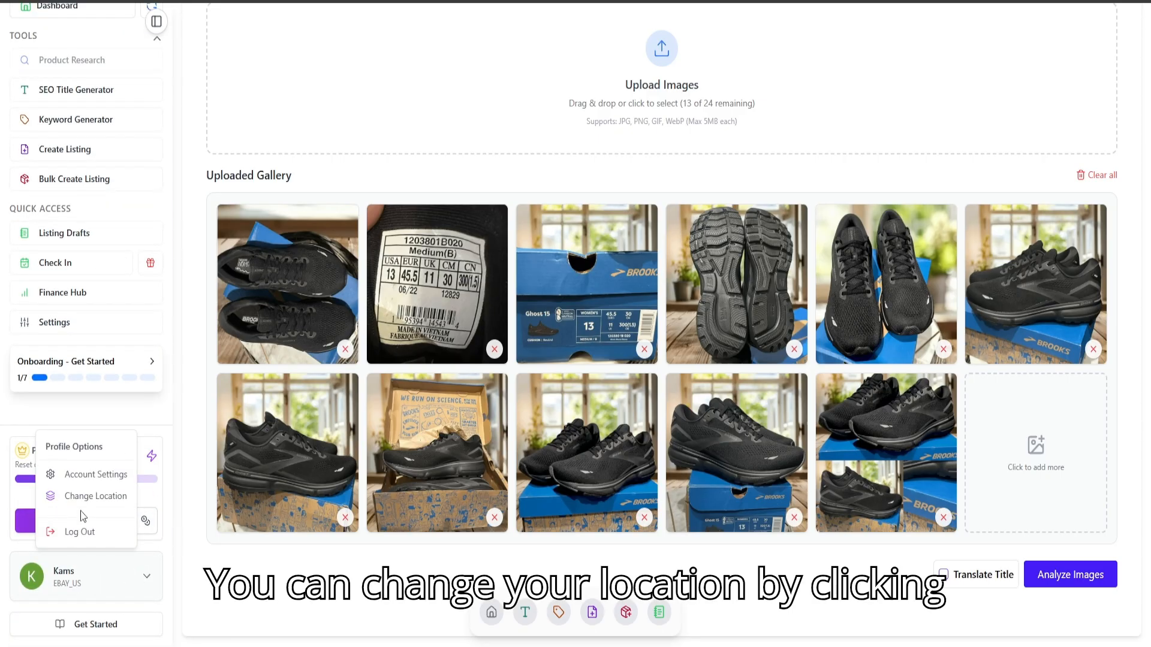
left_click(82, 583)
left_click(68, 584)
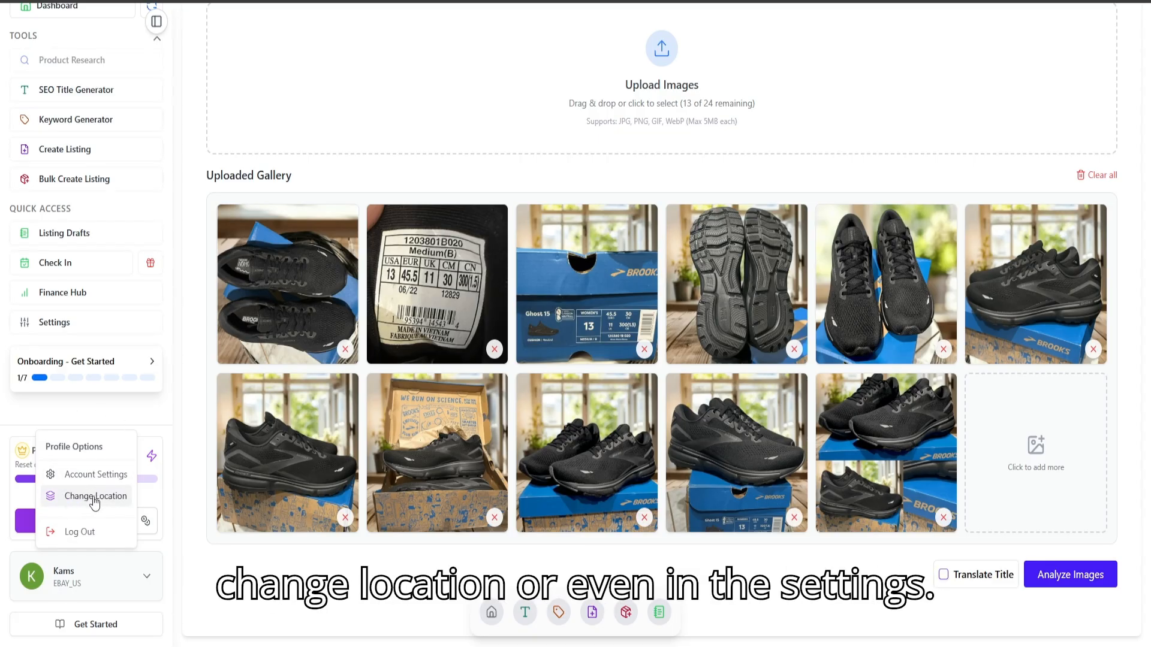
left_click(459, 570)
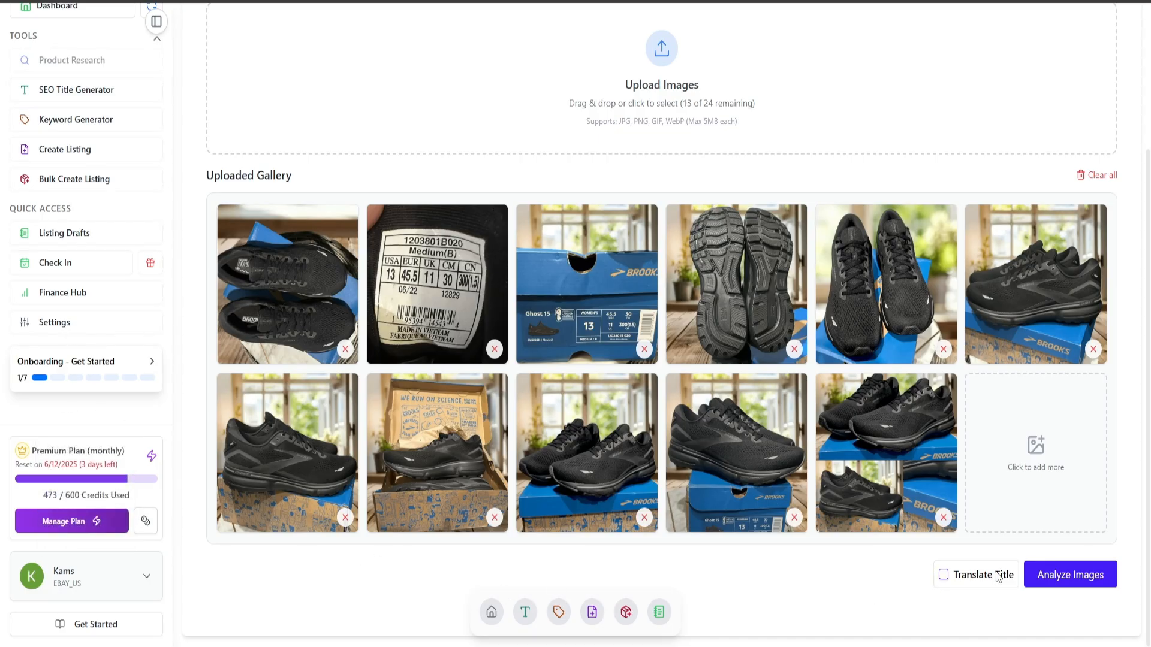
Step: Analyze the uploaded shoe photos without title translation and review the generated SEO titles and suggested keywords
left_click(1062, 574)
left_click(1057, 526)
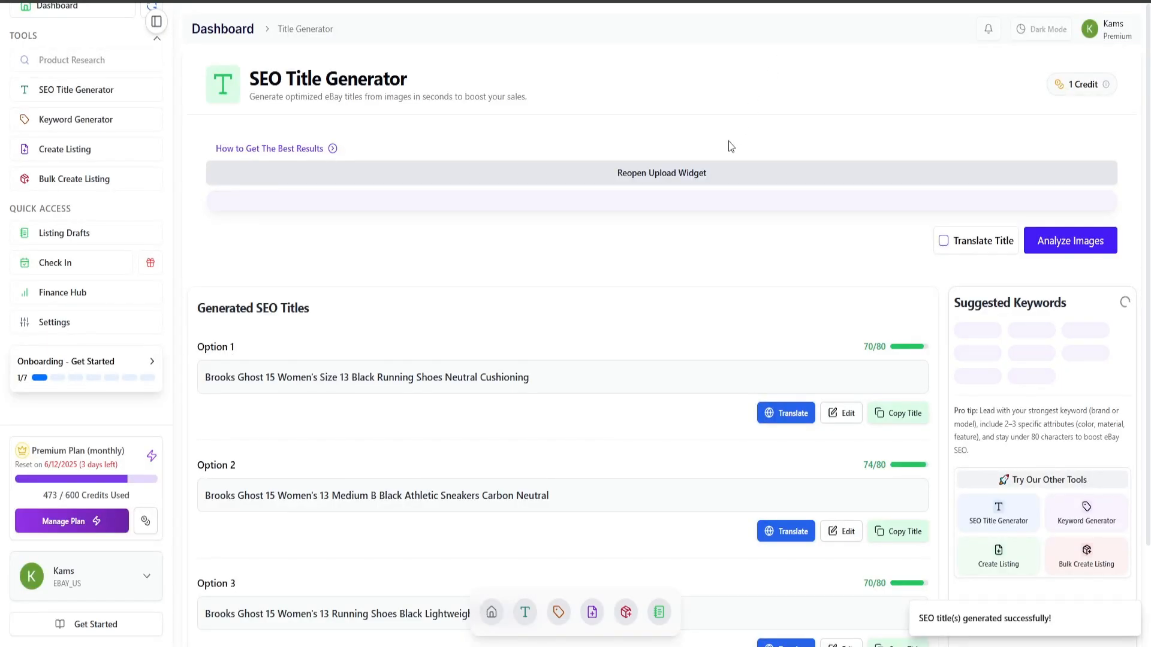
scroll(650, 225, "down", 2)
scroll(641, 243, "up", 2)
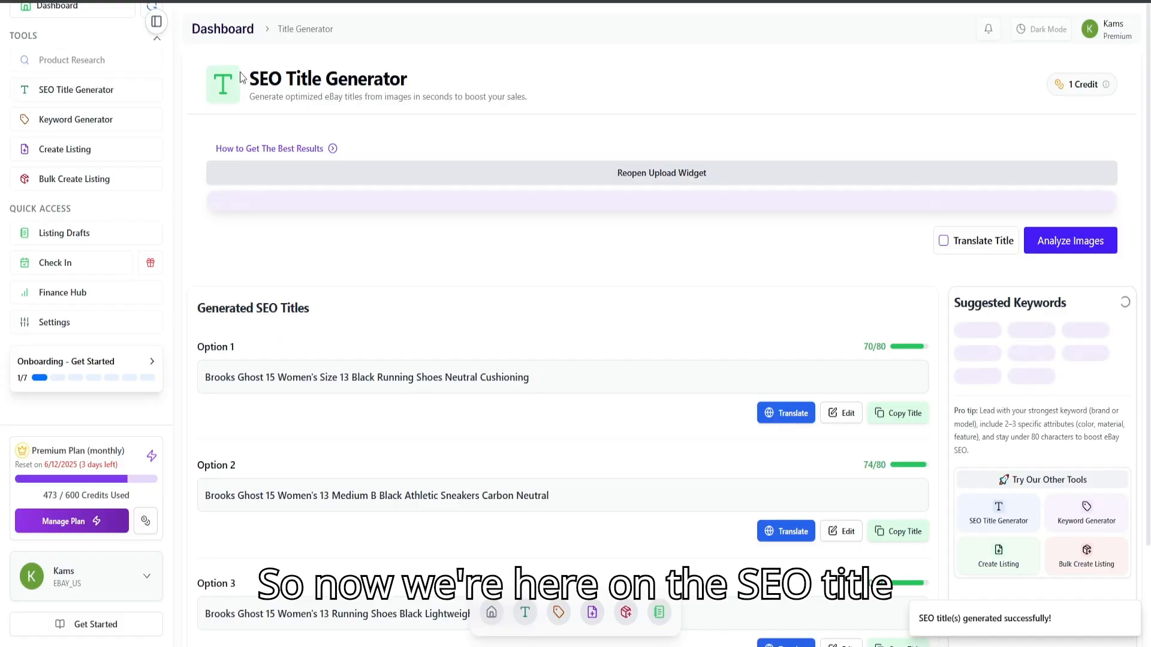
left_click_drag(241, 77, 403, 78)
left_click(564, 310)
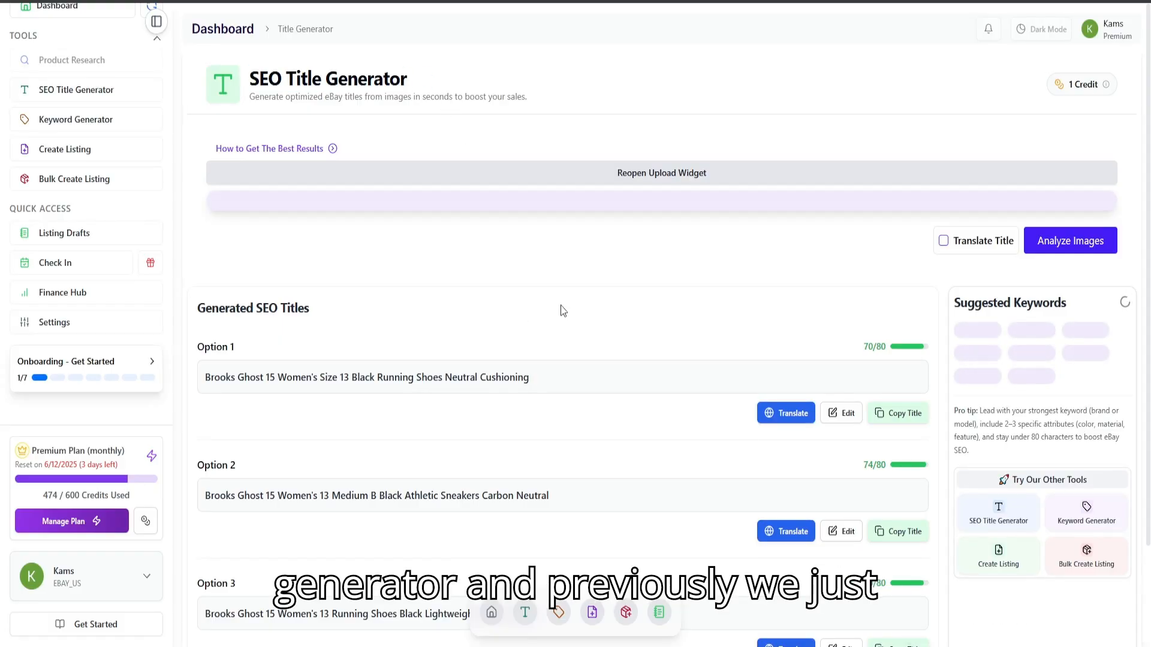
scroll(568, 307, "down", 2)
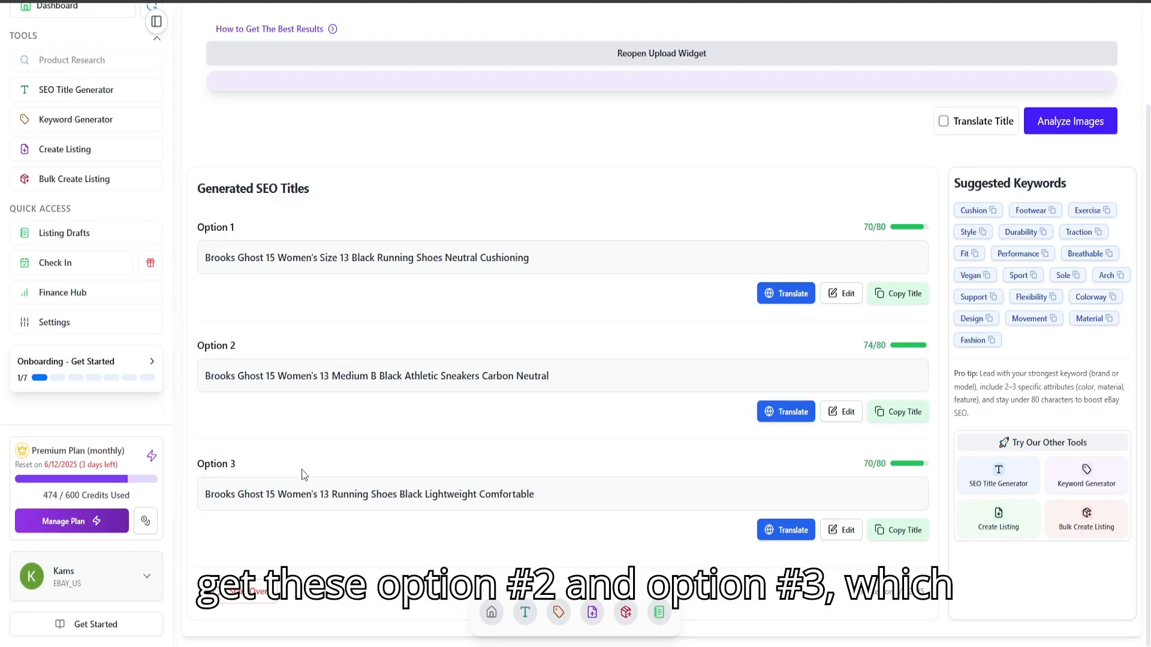
Step: Open the Option 3 and Option 1 titles for editing in turn and cancel each edit
left_click(511, 506)
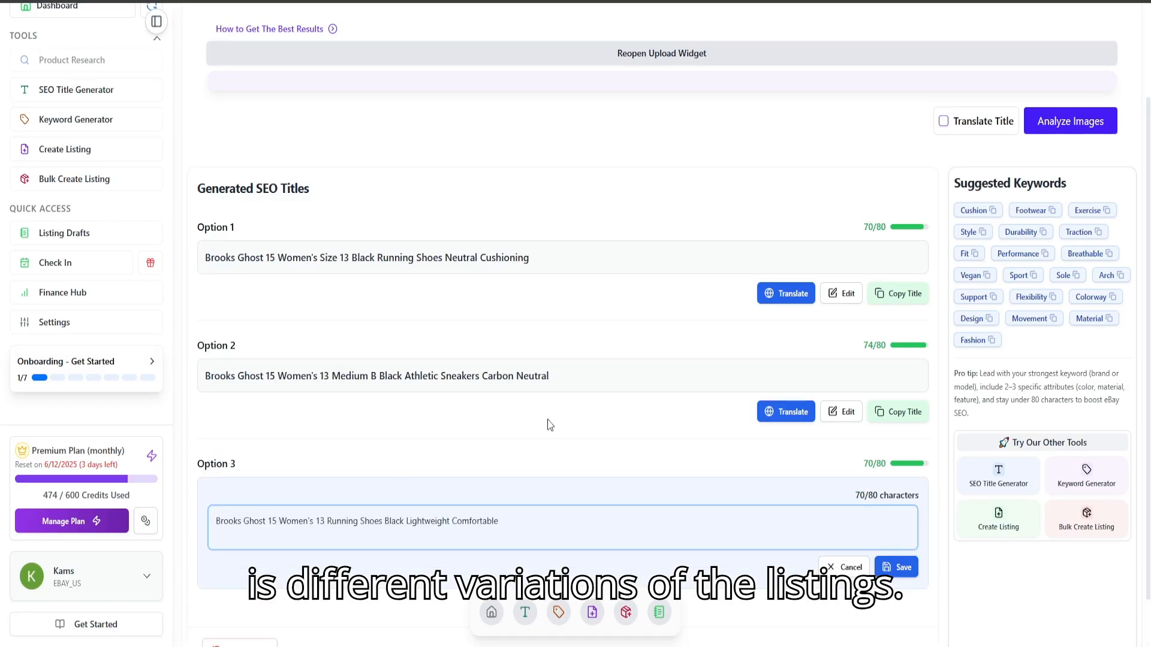
left_click(845, 568)
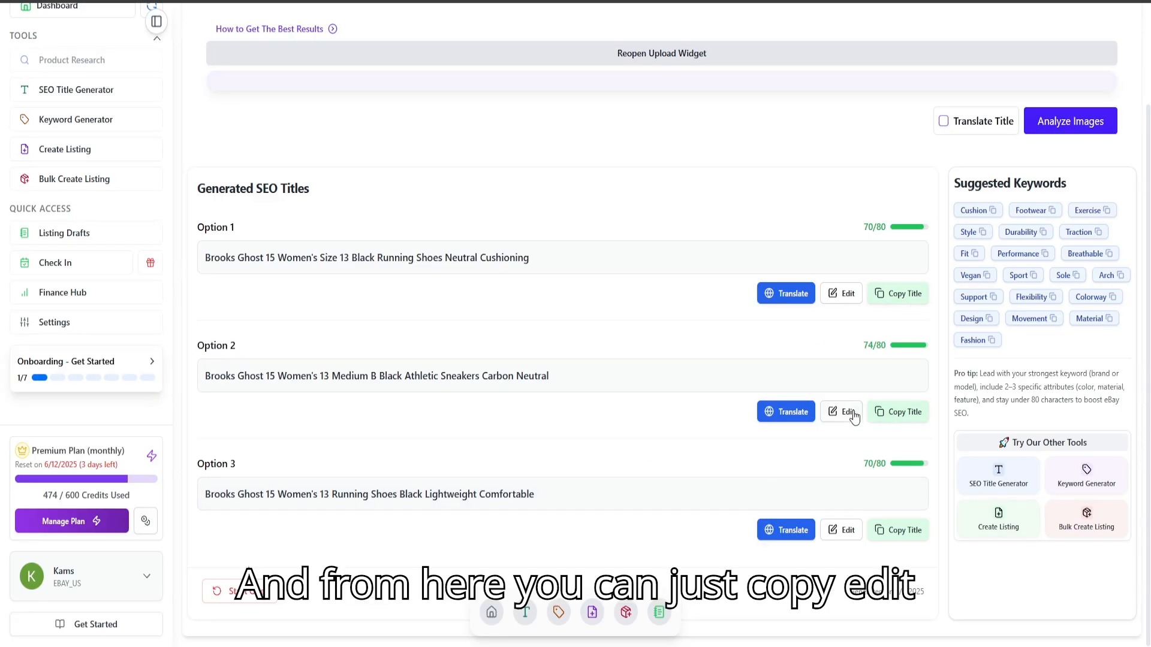
left_click(773, 267)
left_click(846, 330)
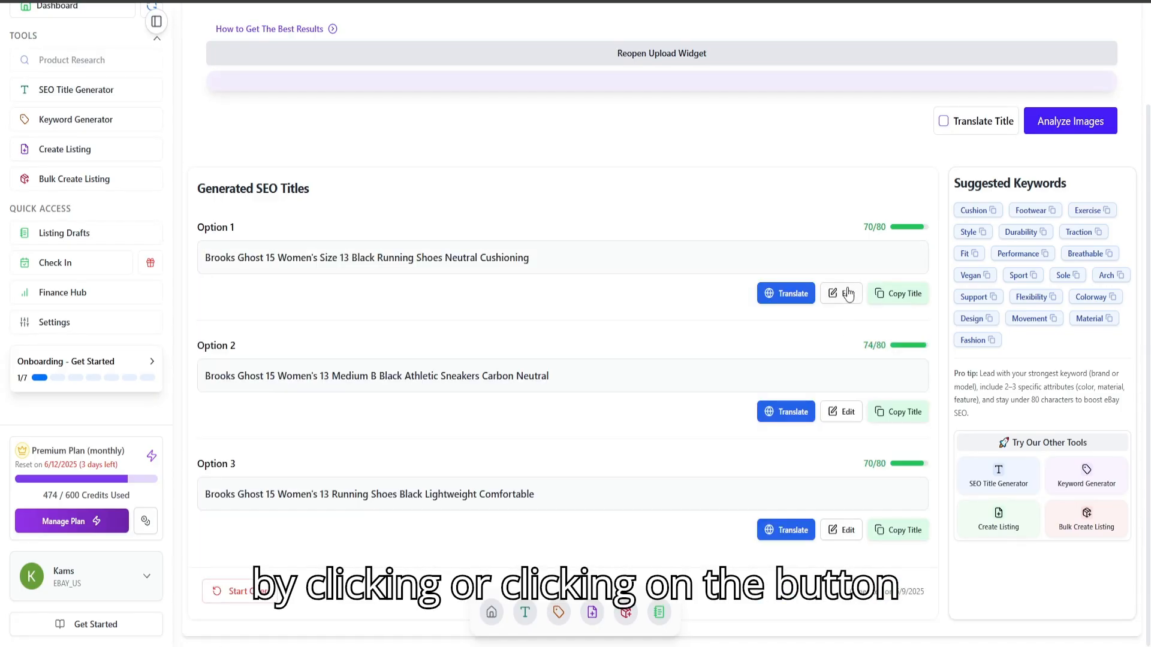
Step: Open the Option 1 title for editing, compare it with the Suggested Keywords and cancel the edit
left_click(808, 261)
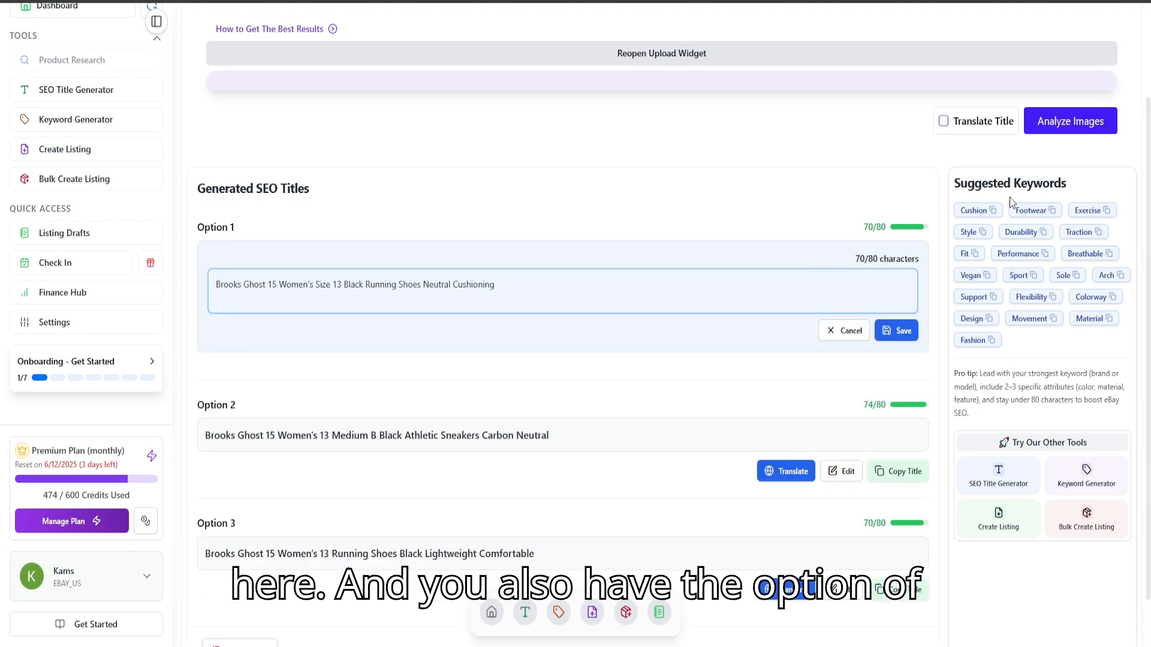
left_click_drag(961, 182, 1054, 185)
left_click(1071, 189)
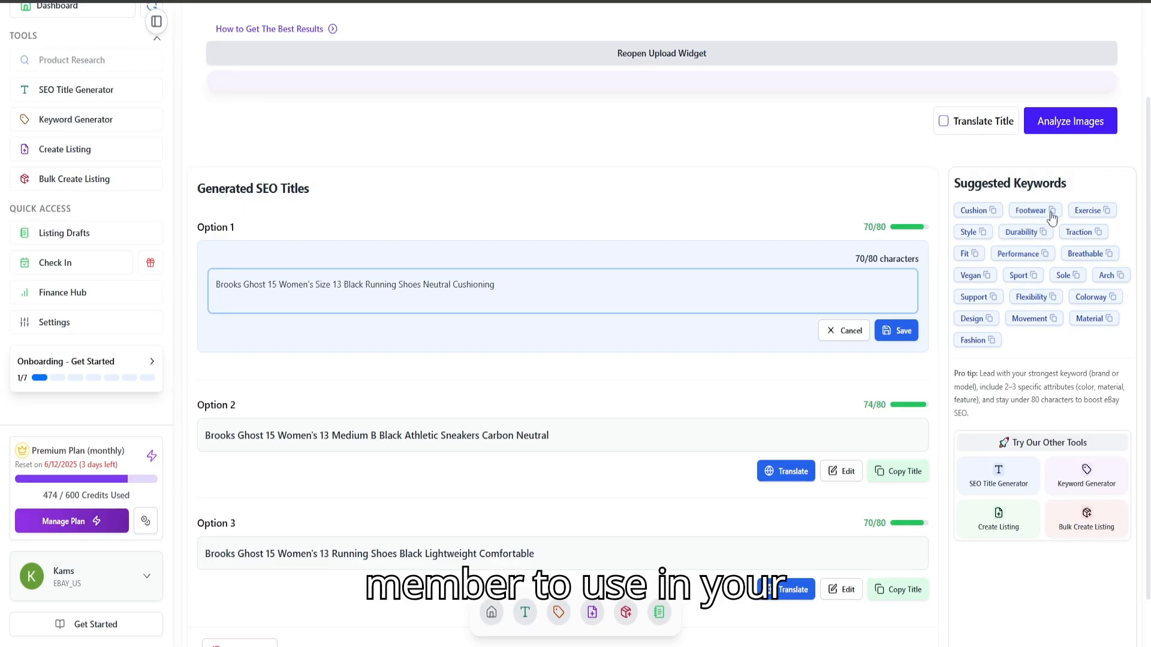
scroll(1015, 271, "down", 1)
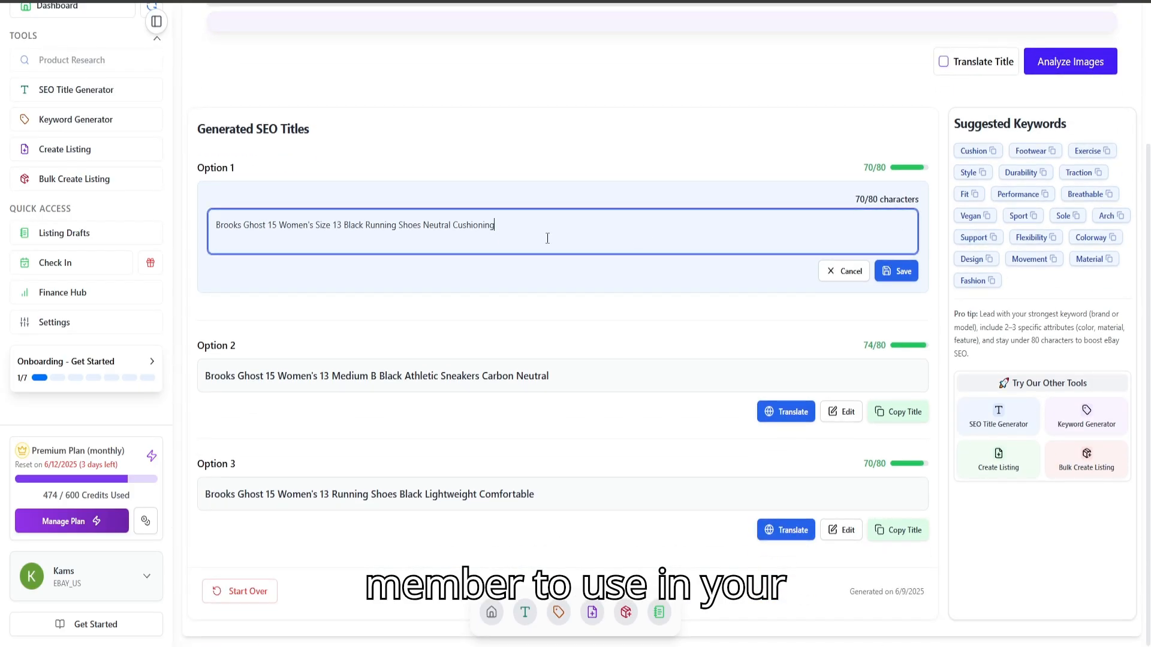
scroll(362, 313, "up", 2)
left_click_drag(334, 276, 419, 305)
left_click(420, 307)
scroll(460, 306, "down", 1)
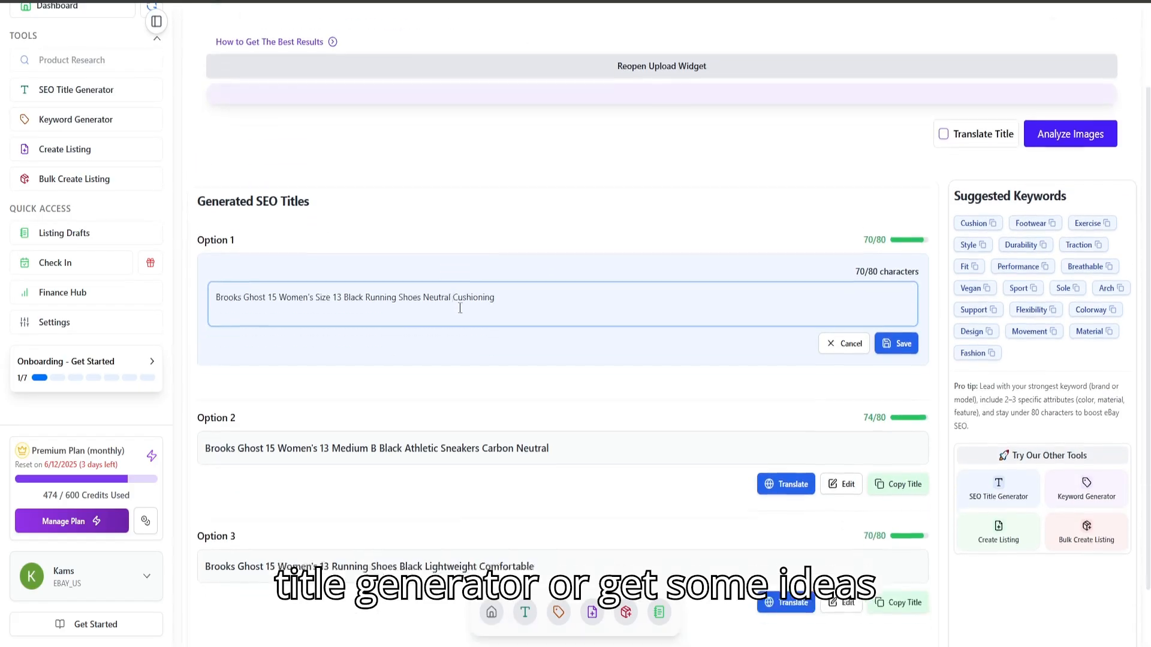
scroll(509, 358, "down", 1)
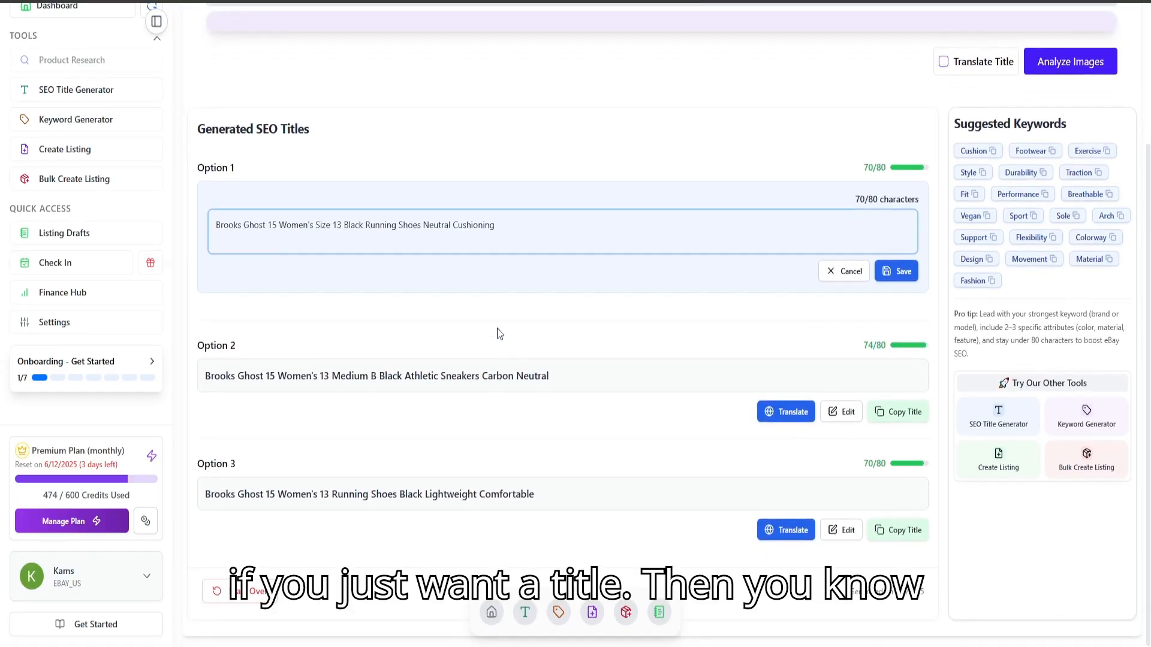
left_click(833, 280)
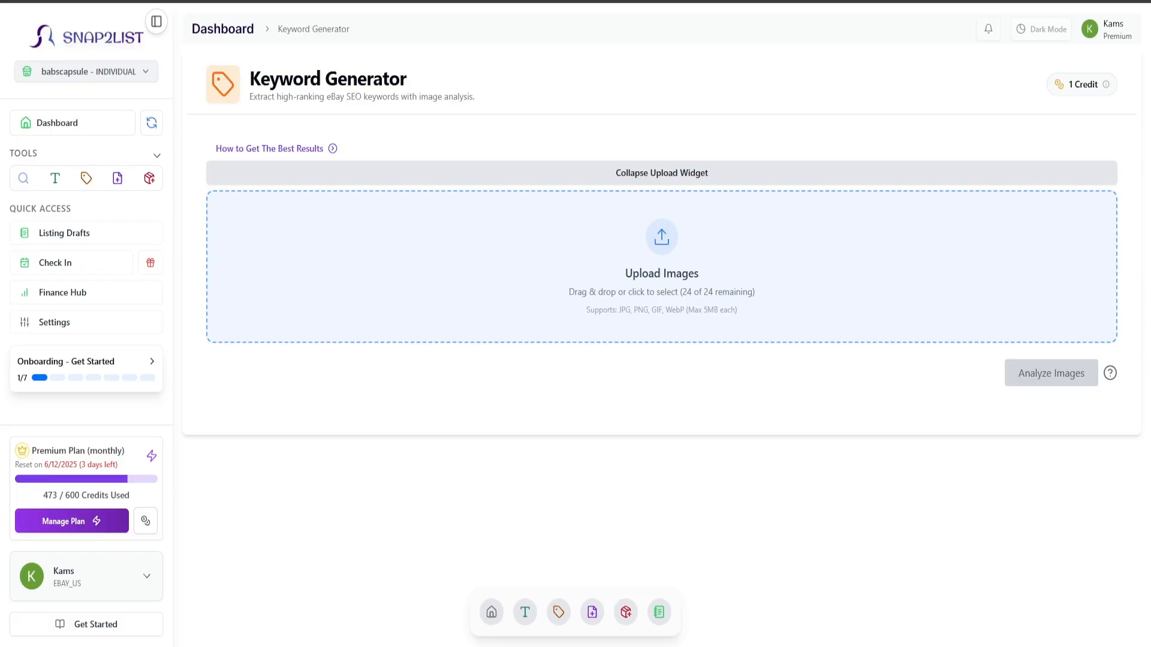
Step: Analyze the uploaded Xbox One photos in the Keyword Generator and confirm the generation
scroll(829, 435, "down", 3)
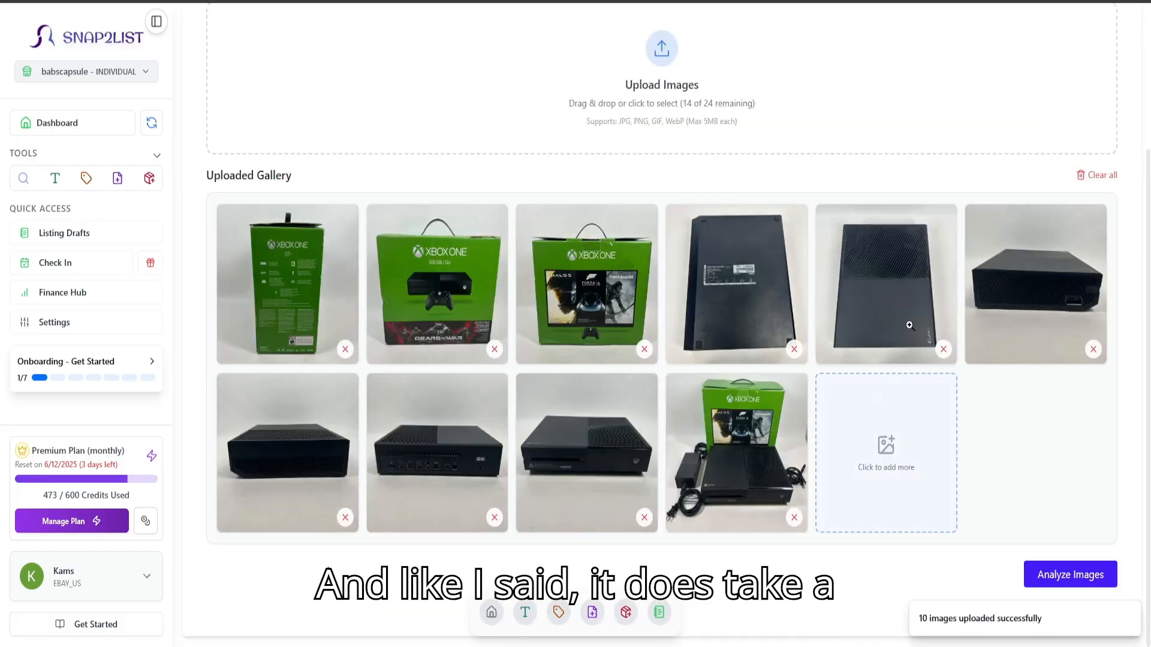
left_click(1070, 574)
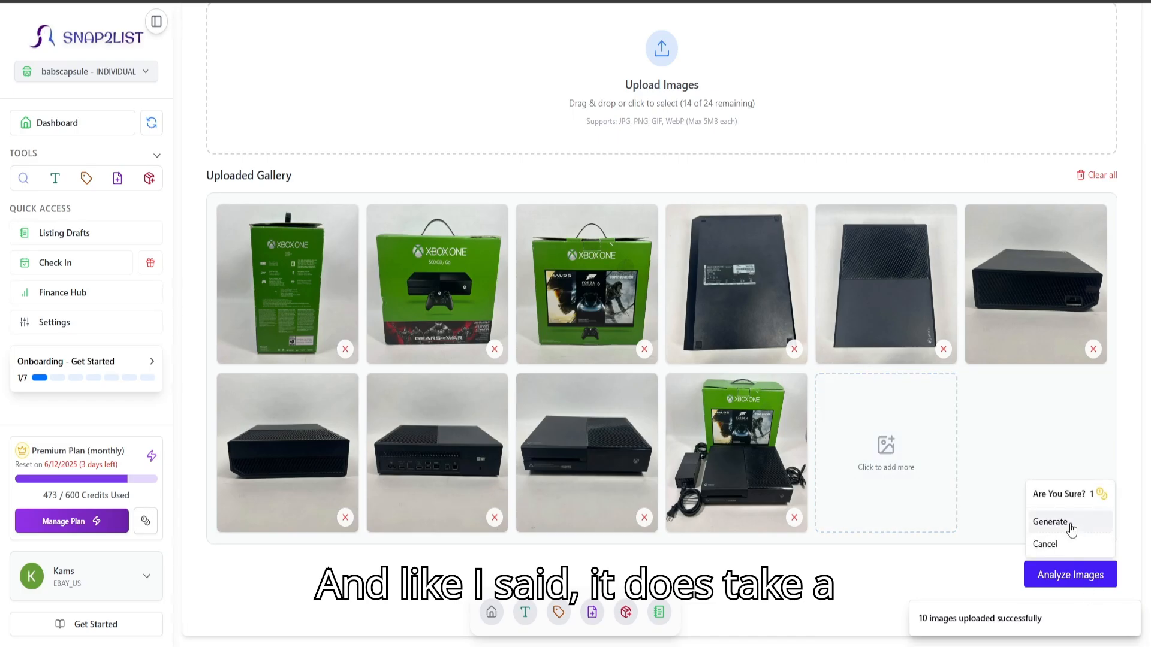
left_click(1055, 520)
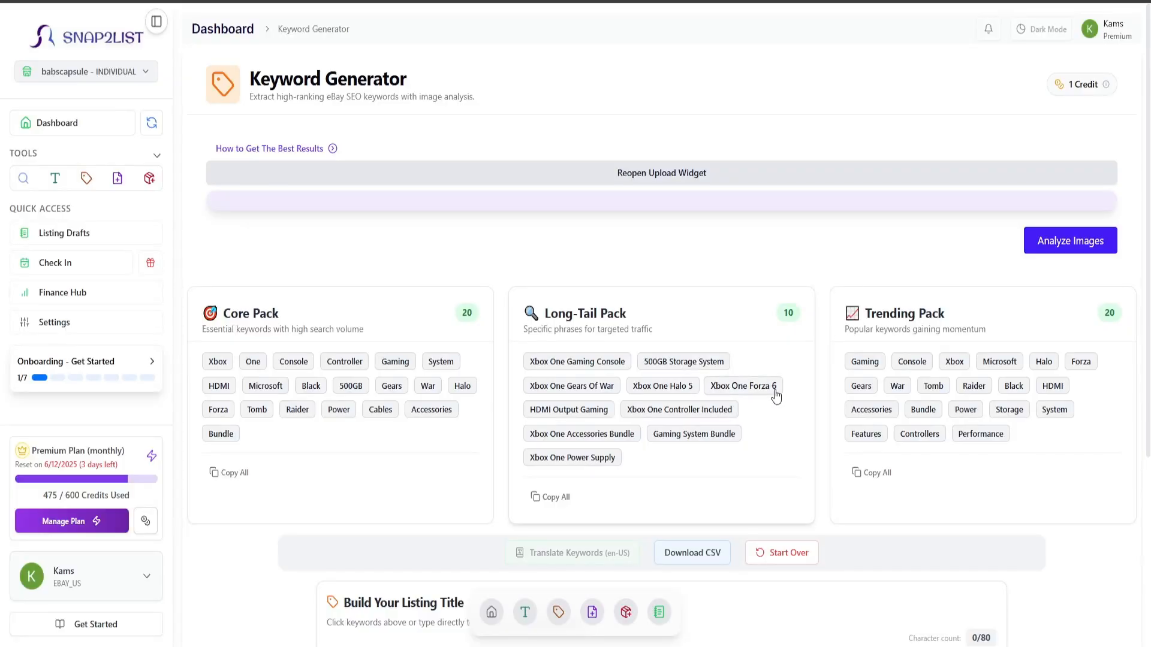
Step: Compare the headings of the Core Pack, Long-Tail Pack and Trending Pack in the generated results
scroll(568, 155, "down", 2)
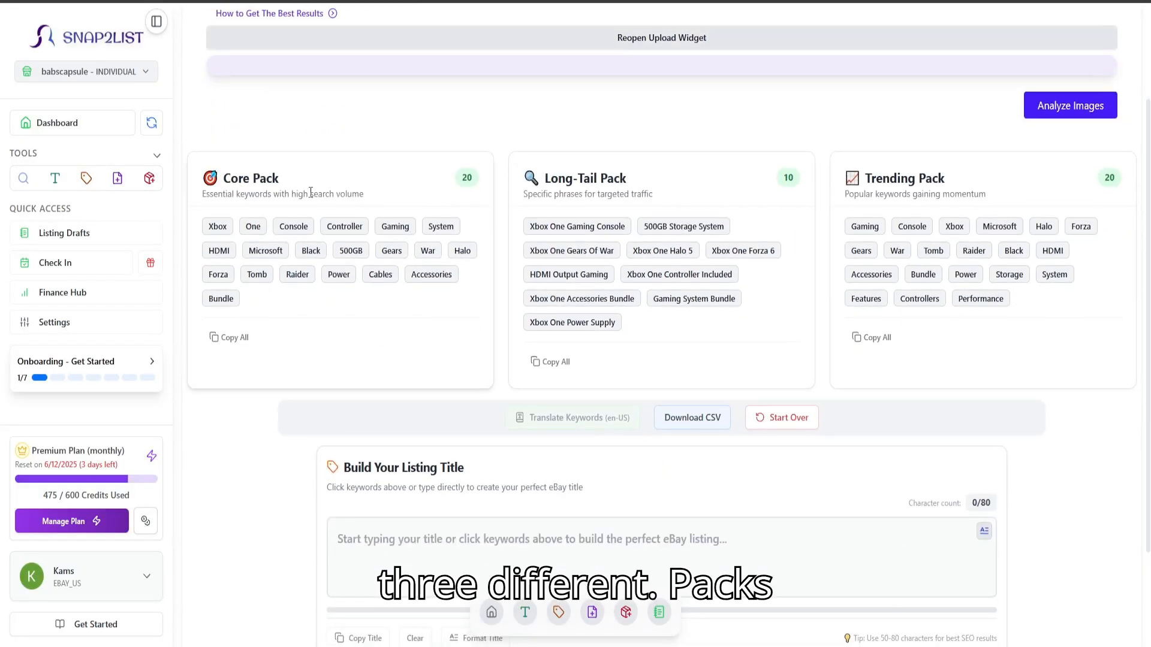
left_click_drag(241, 174, 285, 179)
left_click_drag(576, 179, 629, 178)
left_click_drag(863, 175, 920, 177)
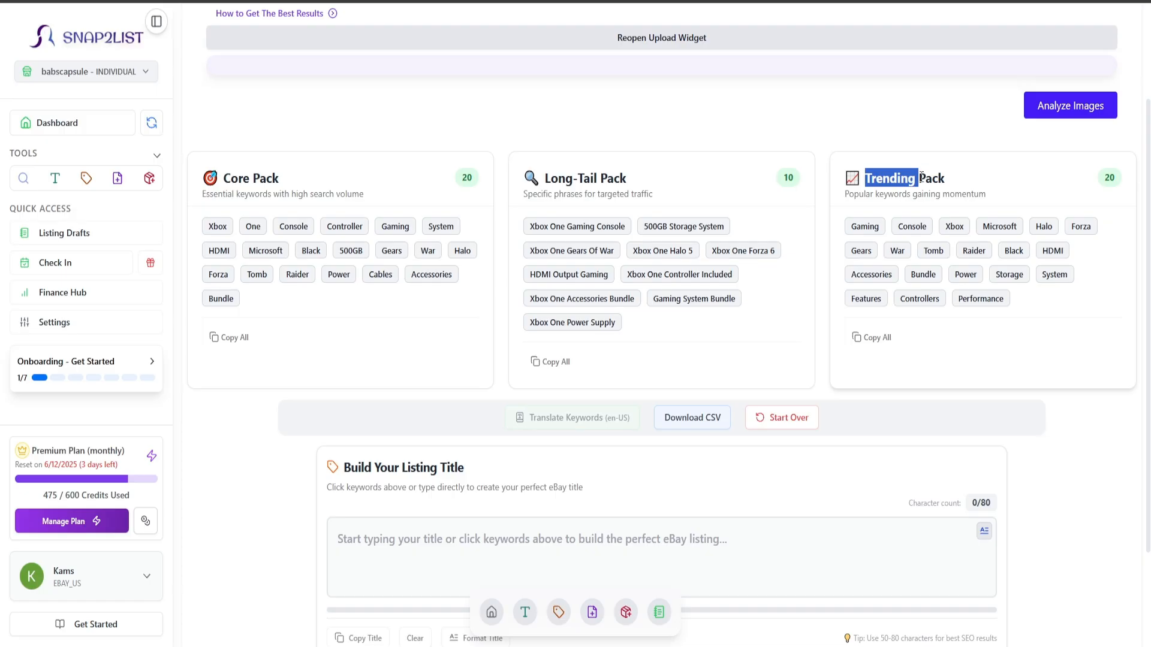
Step: Review the keywords of the Core Pack and Long-Tail Pack, and copy all Trending Pack keywords
scroll(475, 223, "down", 1)
left_click_drag(274, 245, 193, 152)
left_click(480, 215)
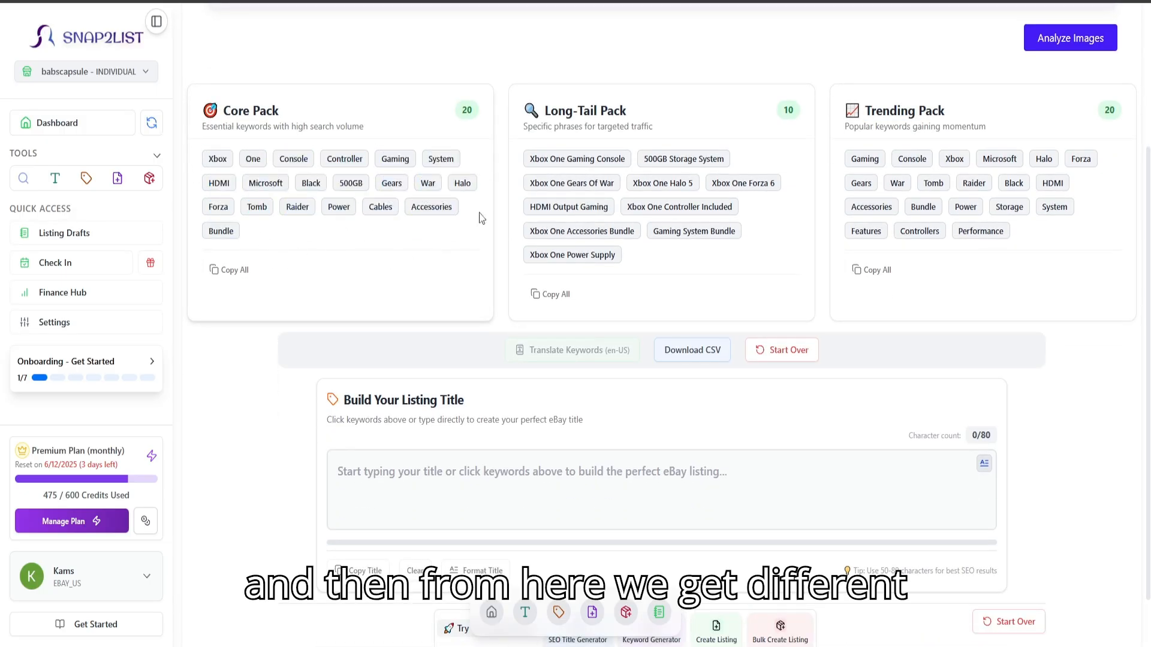
left_click_drag(526, 162, 766, 290)
left_click(871, 269)
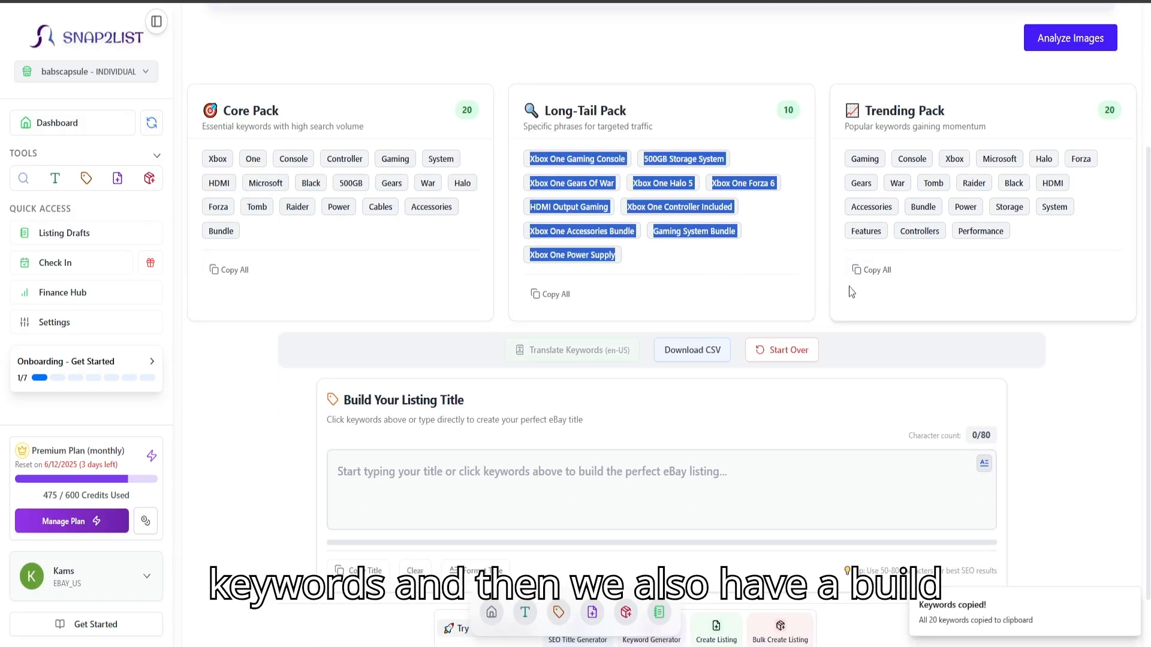
Step: Examine the Build Your Listing Title section below the keyword packs
scroll(789, 336, "down", 1)
left_click(527, 395)
left_click_drag(343, 334, 466, 336)
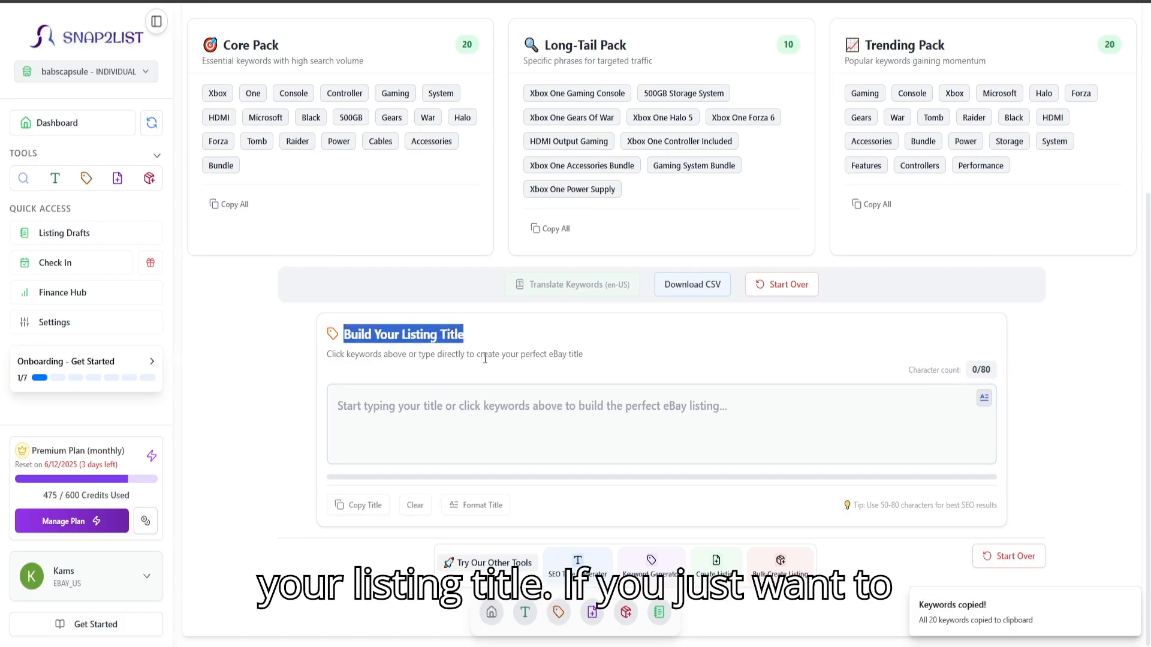
scroll(521, 402, "up", 1)
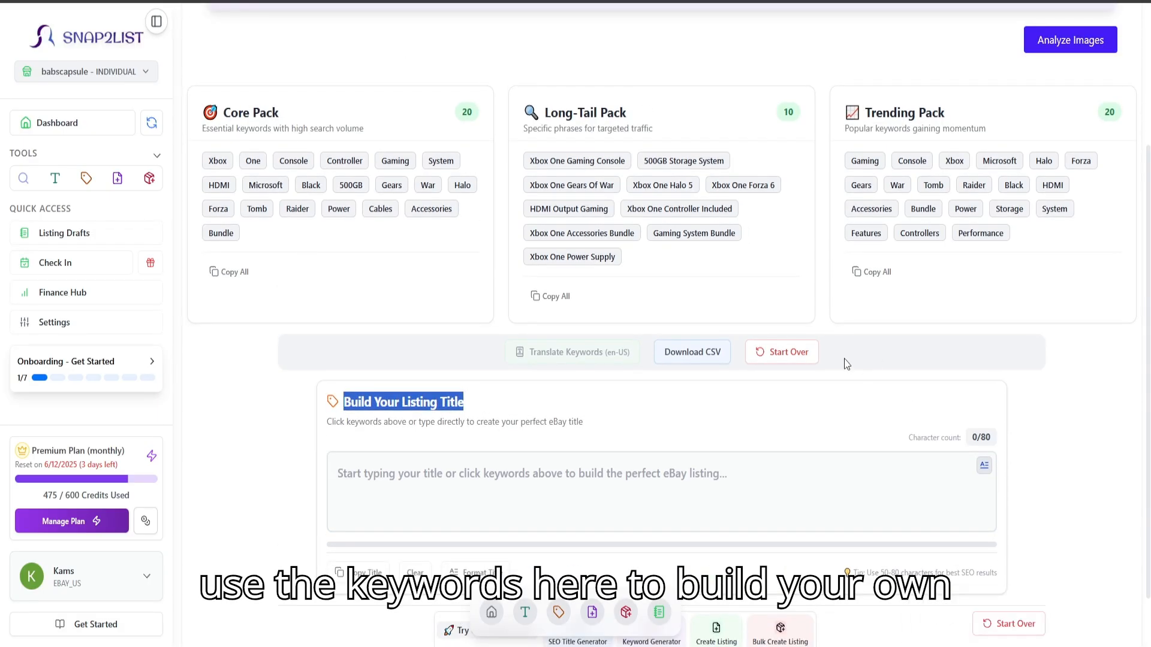
scroll(519, 412, "down", 1)
Step: Start the listing title with the word "Microsoft", correcting any misspellings, and leave the cursor after it
left_click(574, 444)
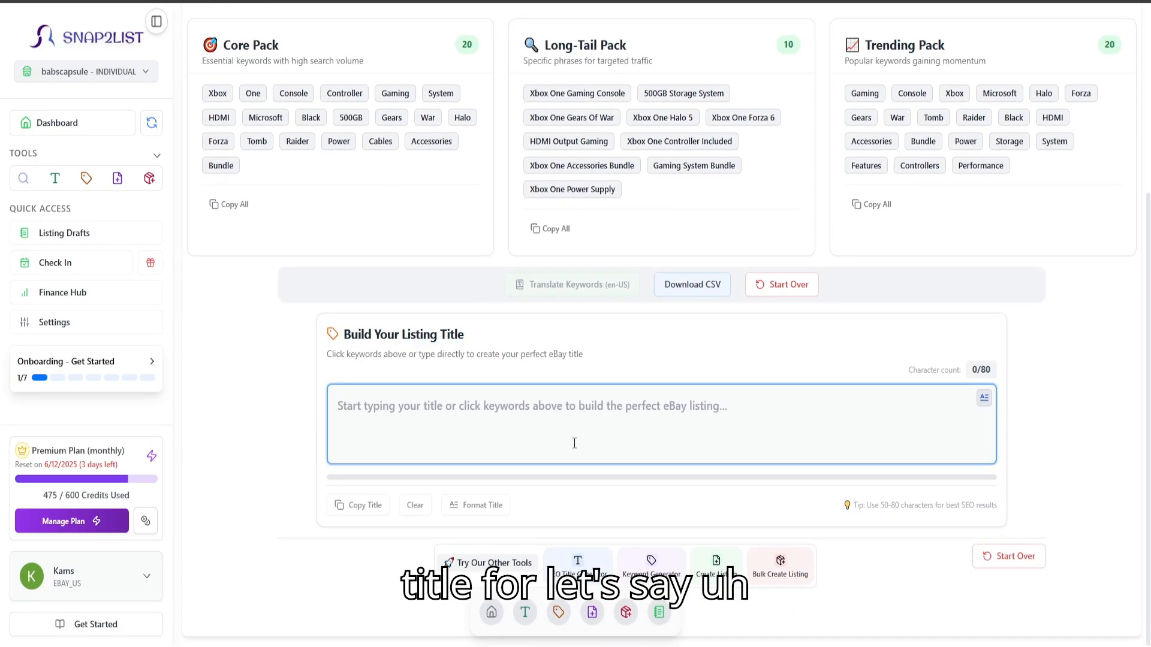
type("N")
key("BackSpace")
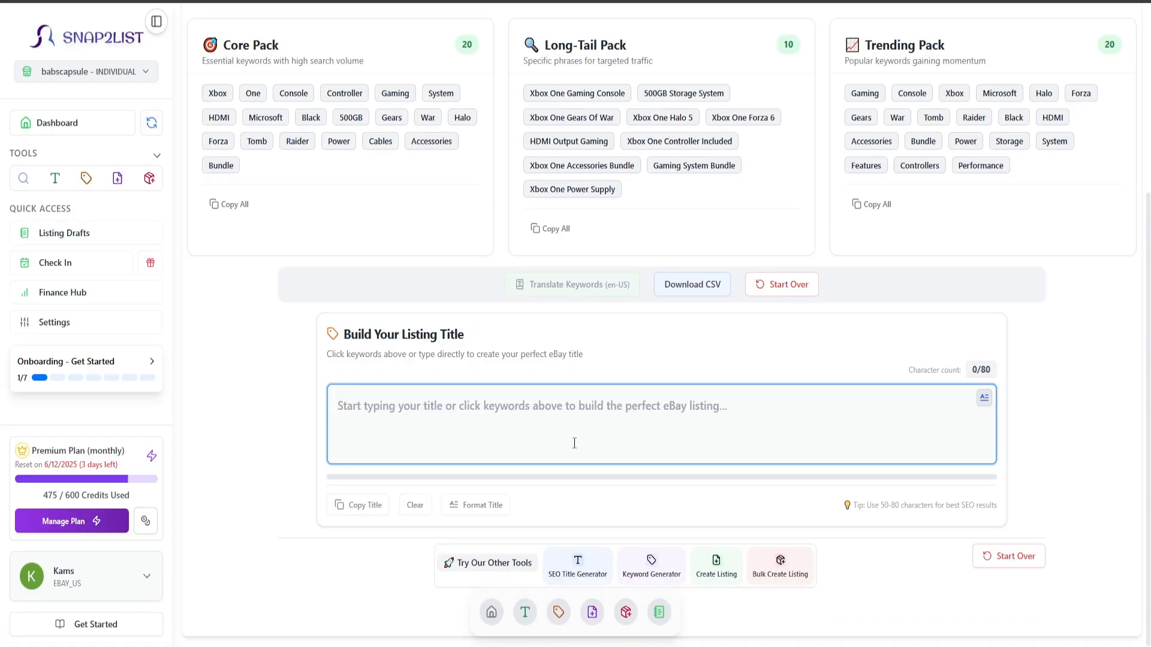
type("Microsf")
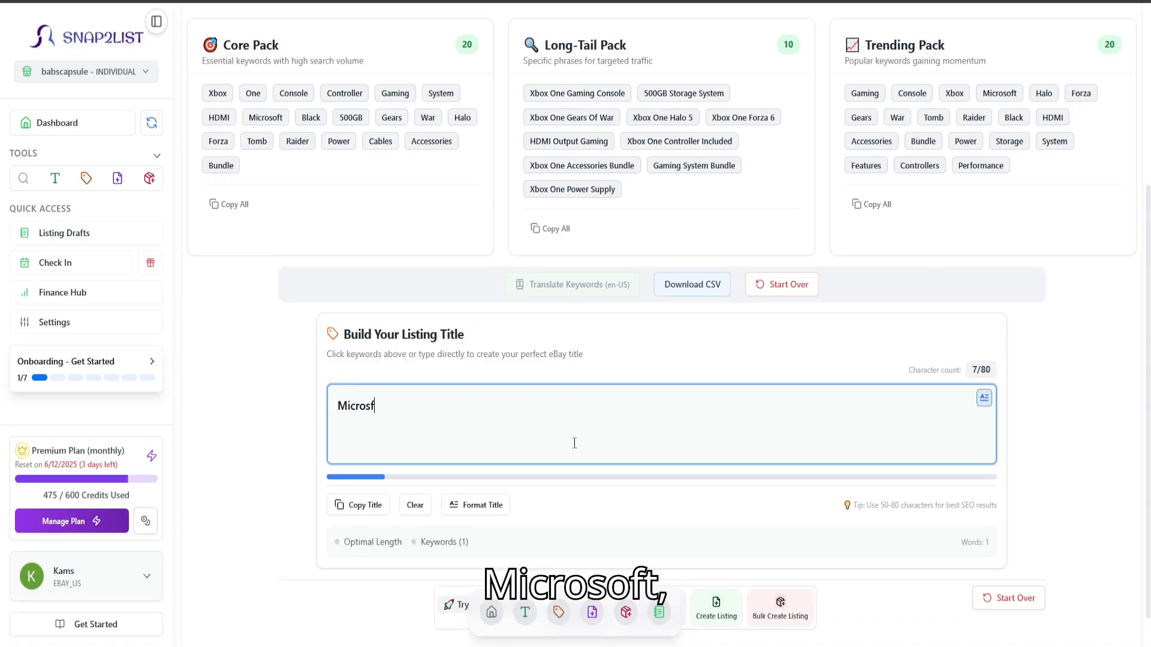
type("to")
key("BackSpace")
key("BackSpace")
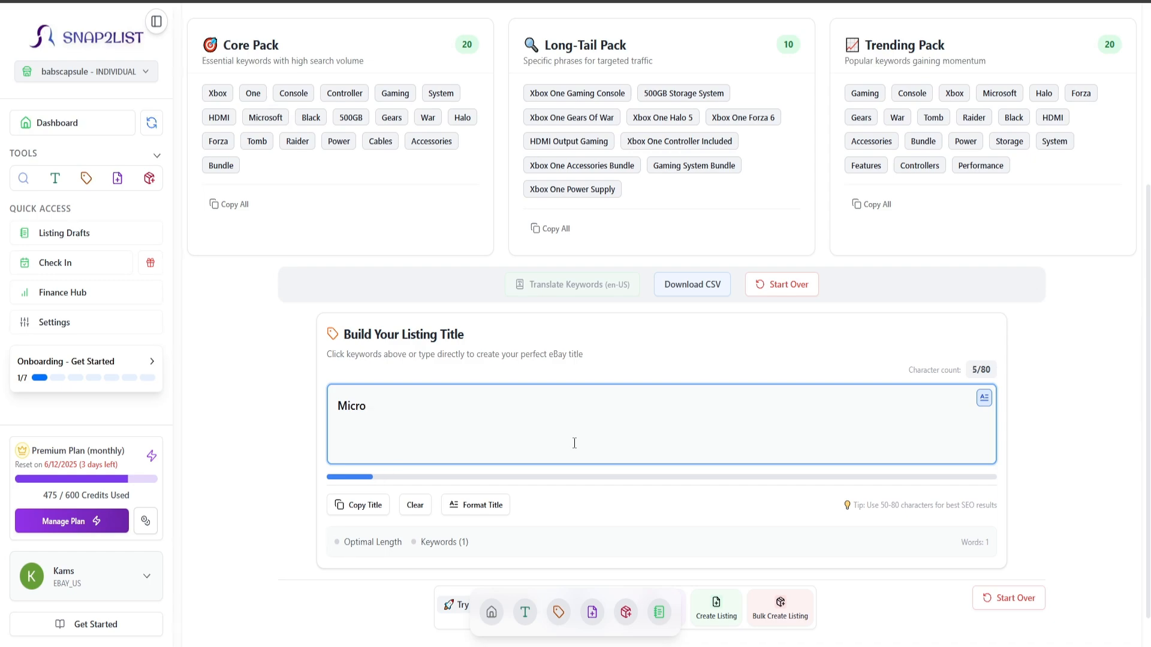
type("sfot")
key("BackSpace")
key("BackSpace")
type("ft")
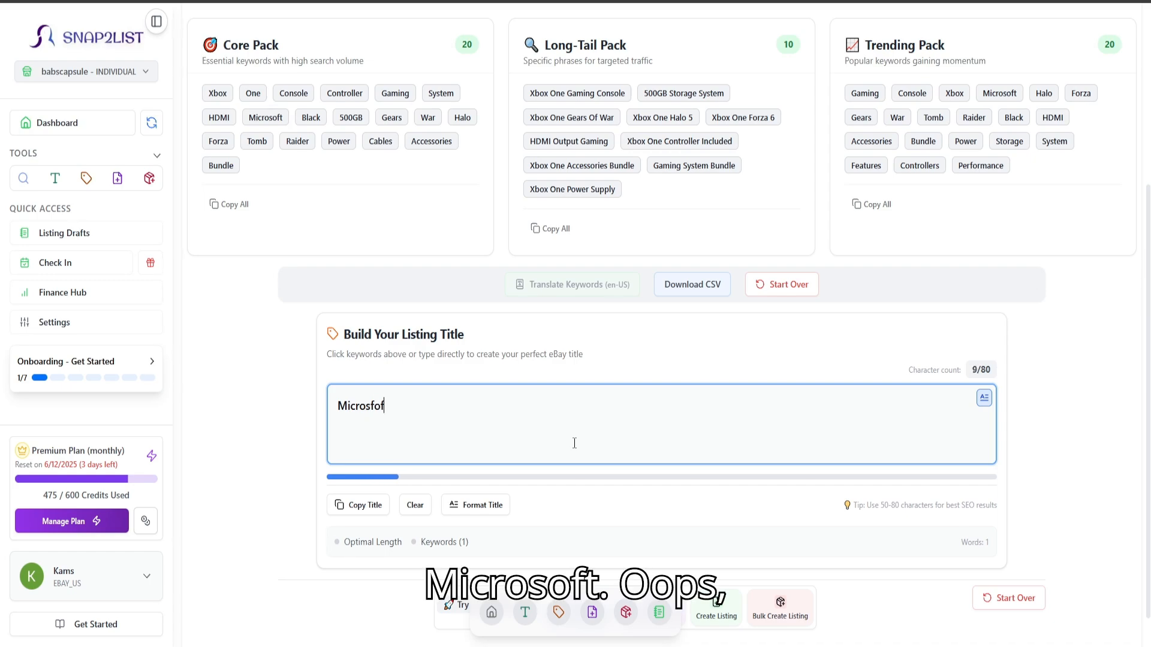
key("BackSpace")
key("BackSpace")
key("BackSpace")
key("BackSpace")
key("BackSpace")
type("oft")
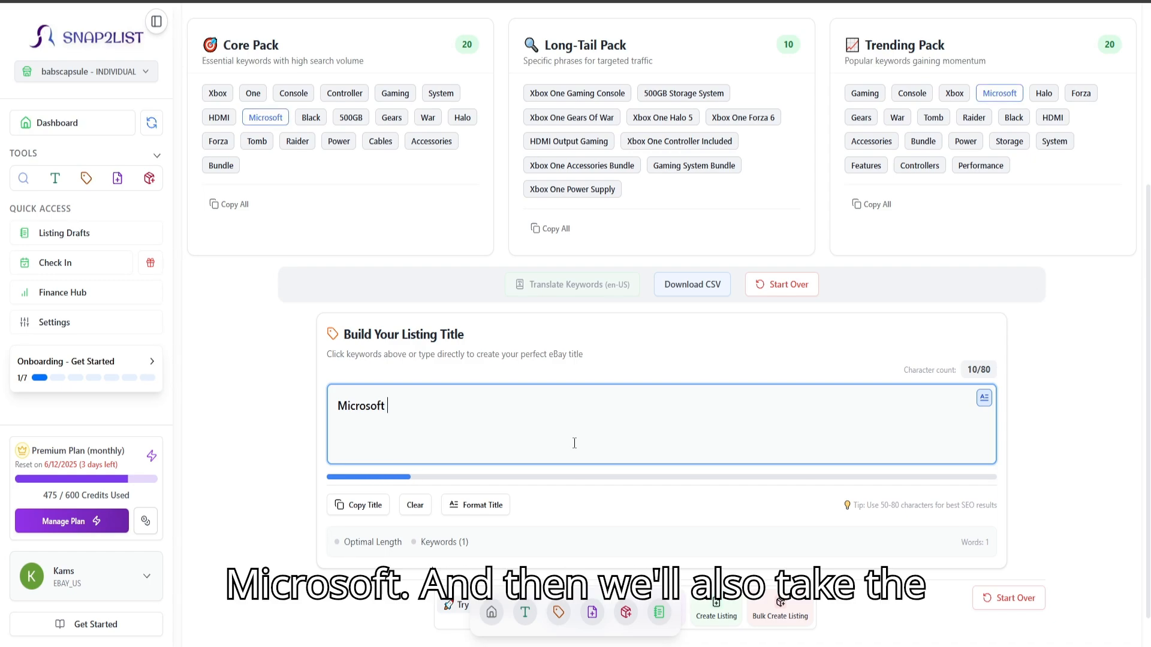
double_click(392, 418)
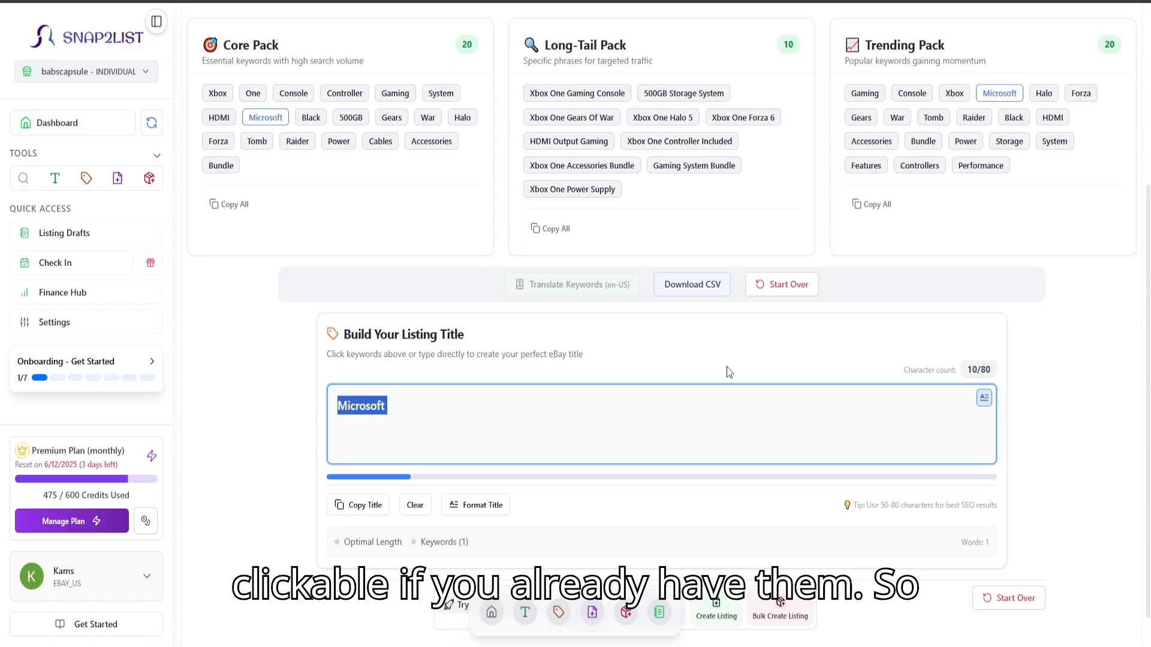
left_click(455, 410)
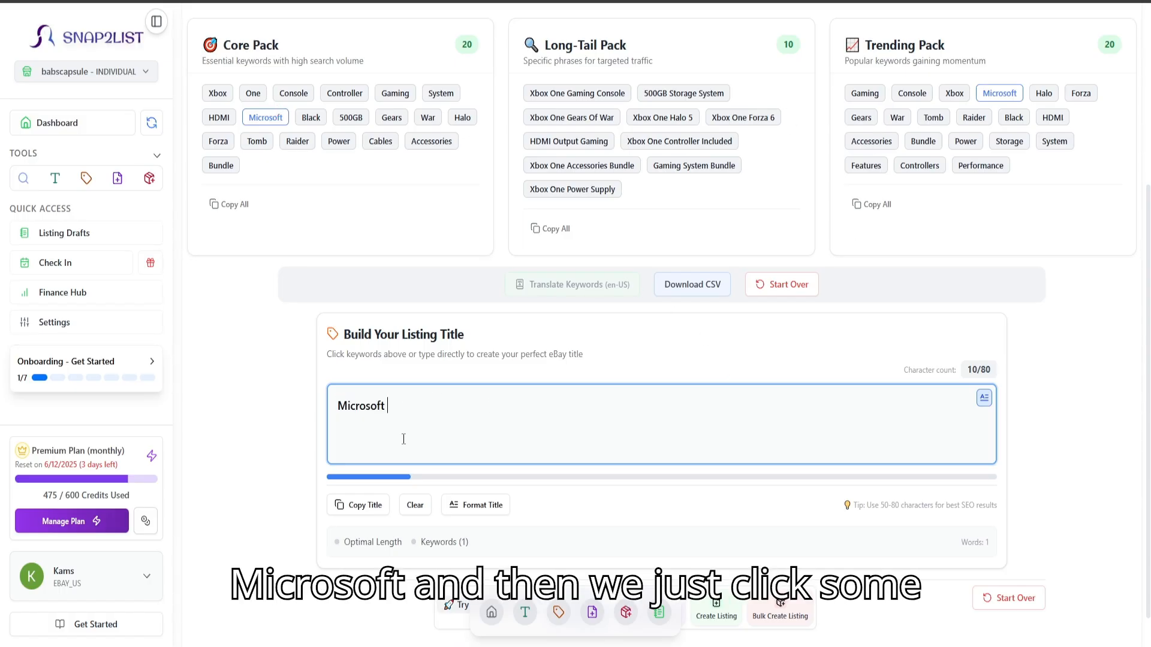
Step: Add the keywords Xbox One Gaming Console, 500GB Storage System, Controllers, Black and HDMI to the listing title
left_click(576, 93)
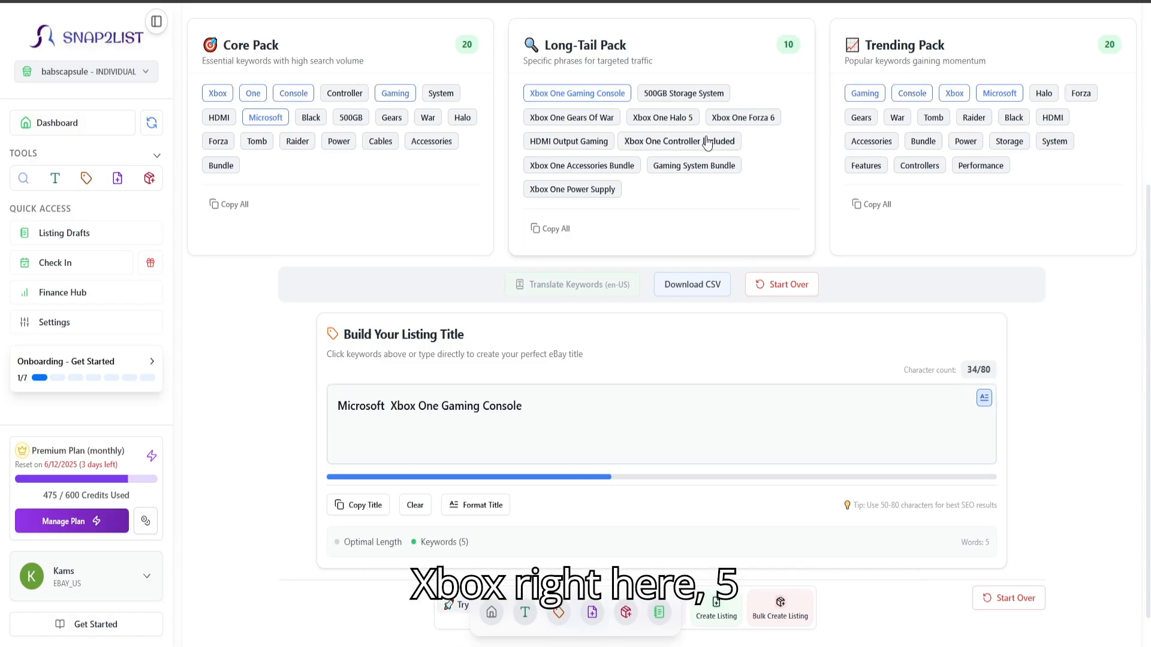
left_click(691, 97)
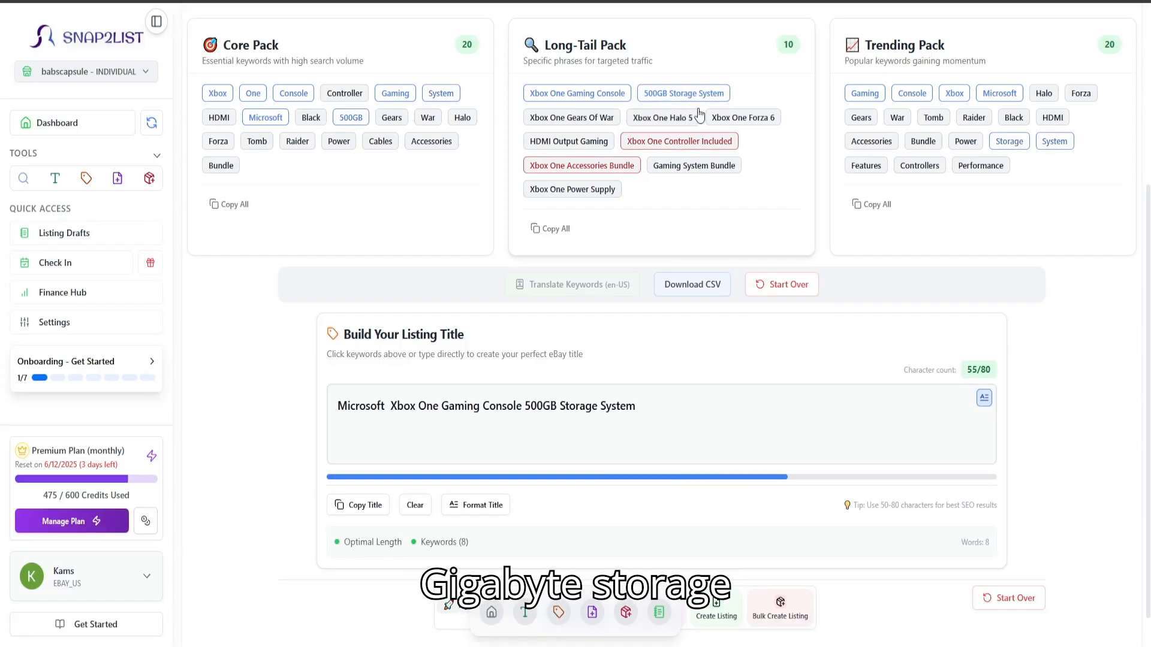
left_click(920, 169)
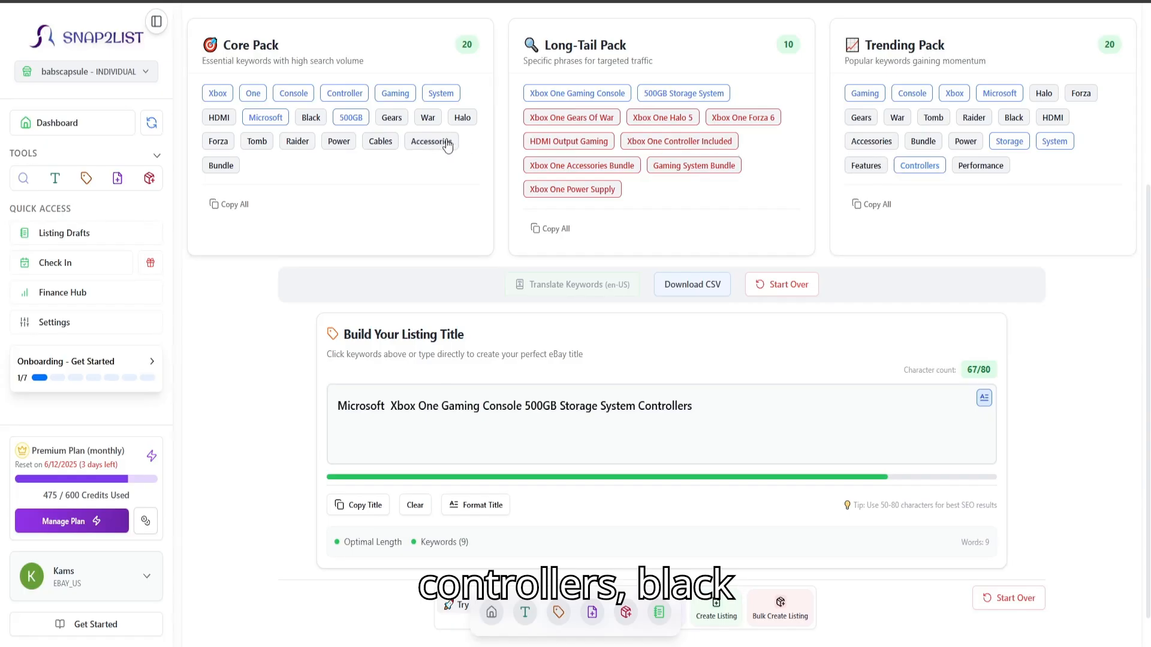
left_click(307, 117)
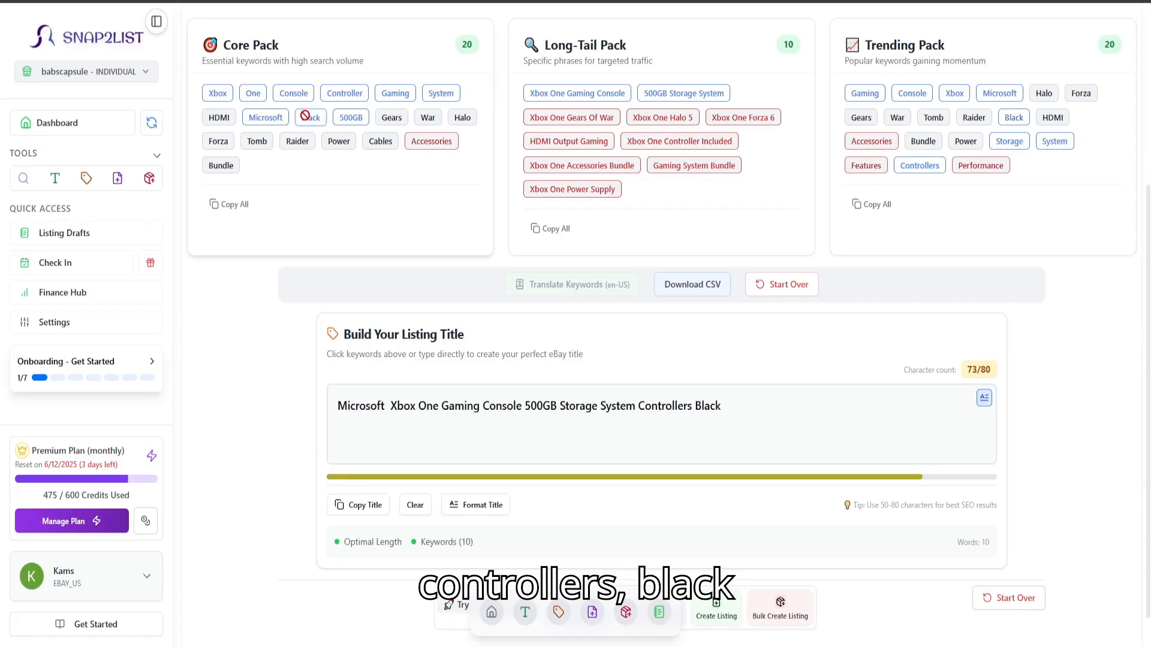
left_click(219, 117)
Step: Check the listing title's character count against the maximum length
scroll(935, 381, "down", 1)
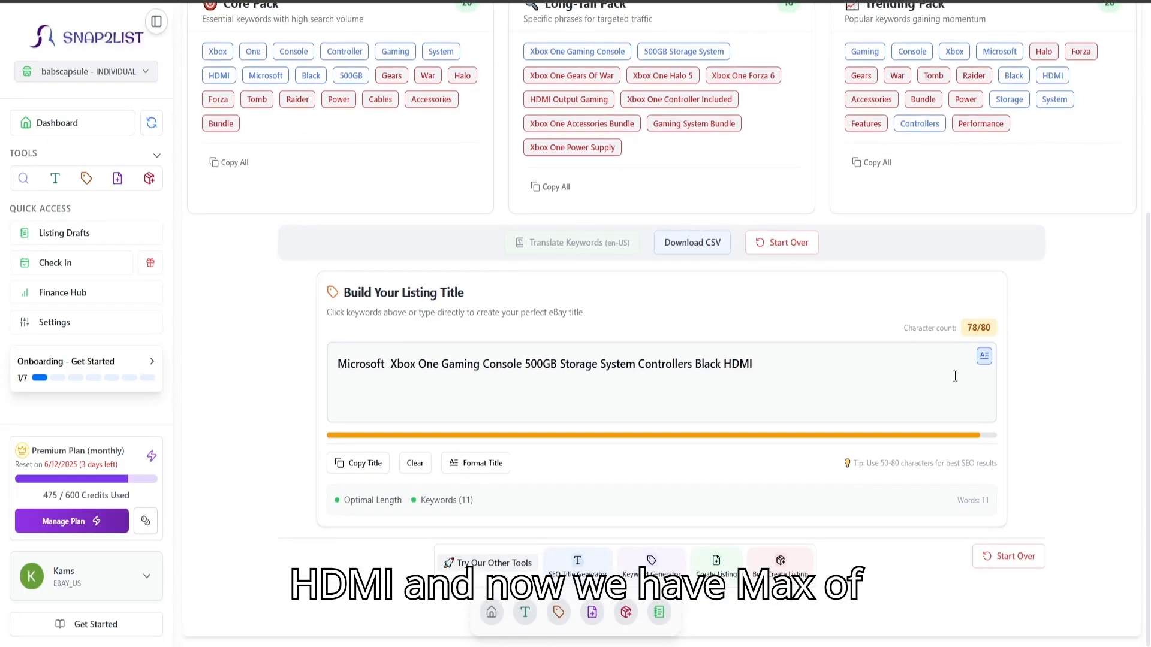
mouse_move(967, 329)
left_mouse_down()
mouse_move(992, 330)
mouse_move(983, 328)
left_mouse_up()
left_click(995, 334)
left_click(969, 329)
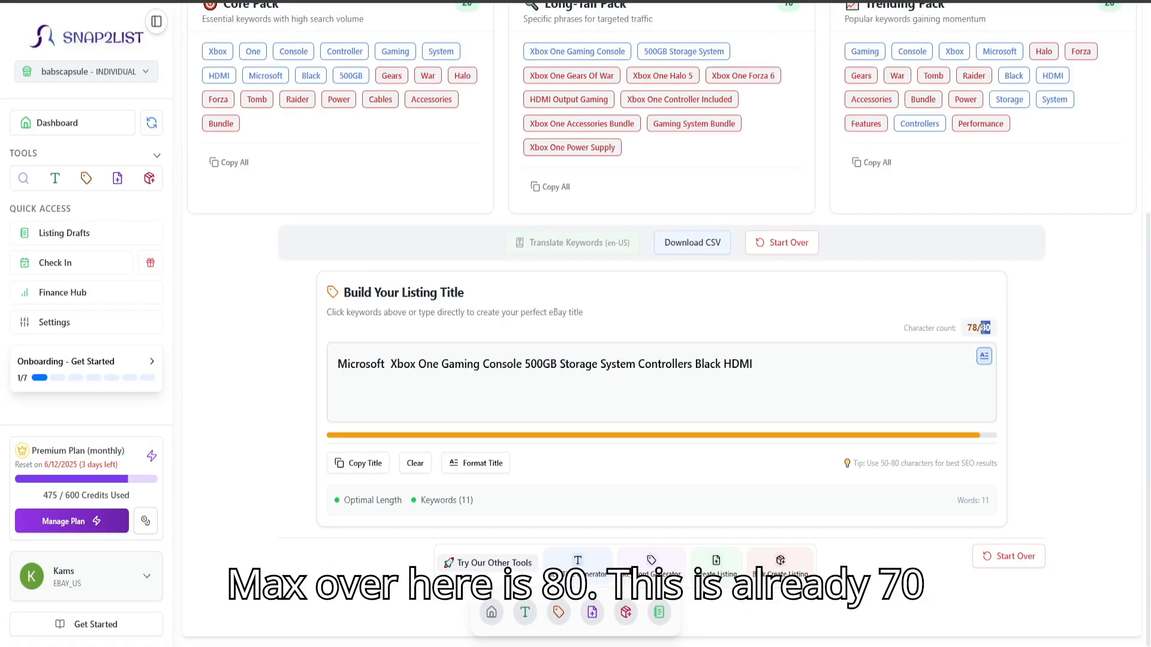
double_click(969, 329)
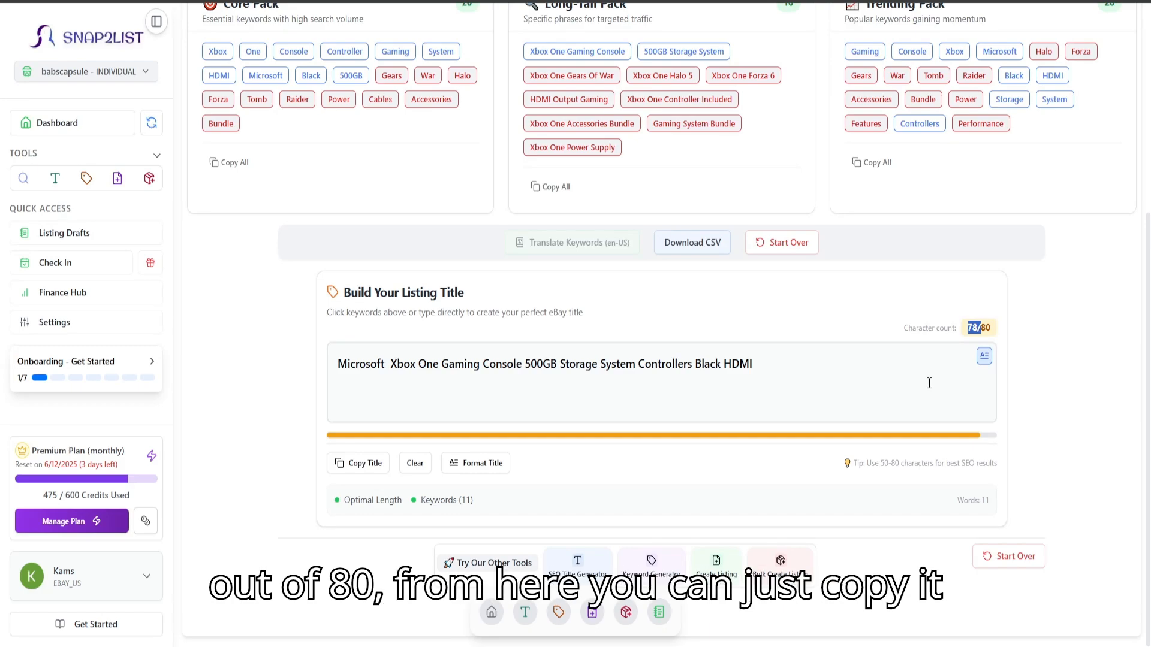
left_click(1044, 466)
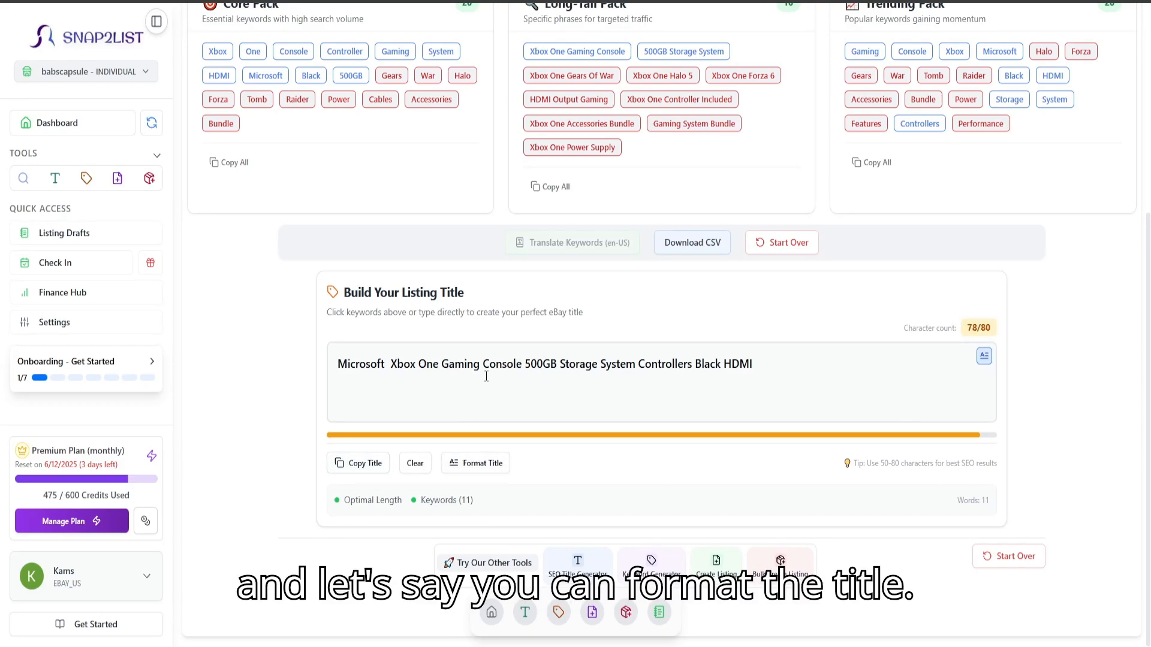
Step: Change the initial letters of Xbox, One, Gaming, Console and Black in the listing title to lowercase
left_click_drag(489, 365, 441, 367)
type("c")
type("h")
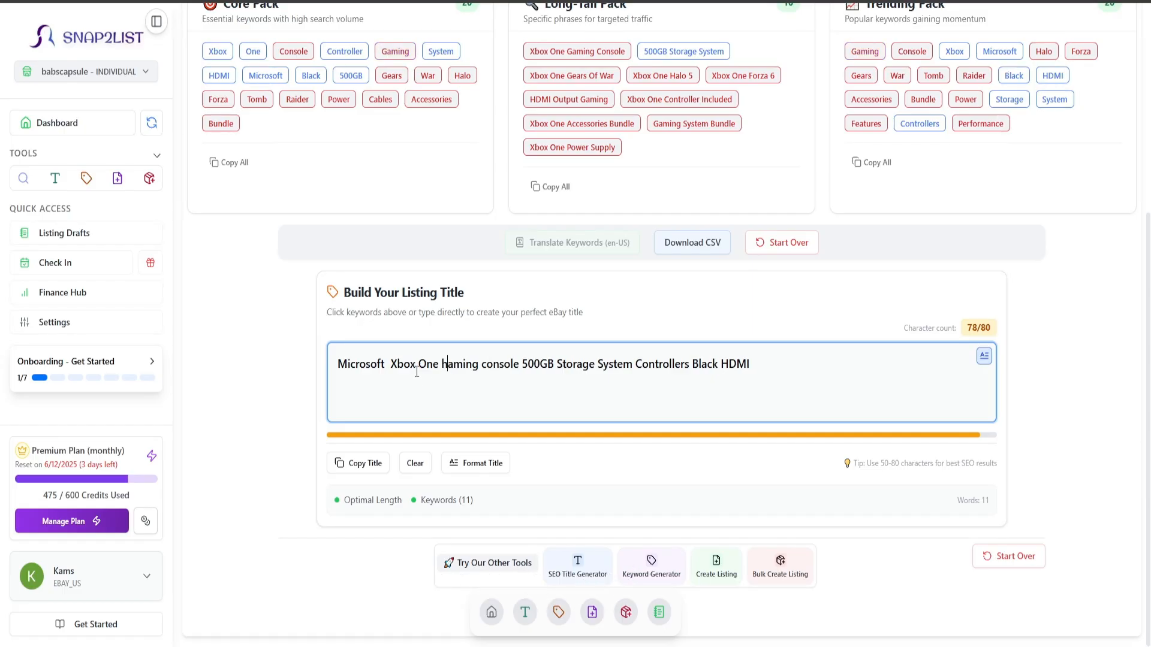
type("o")
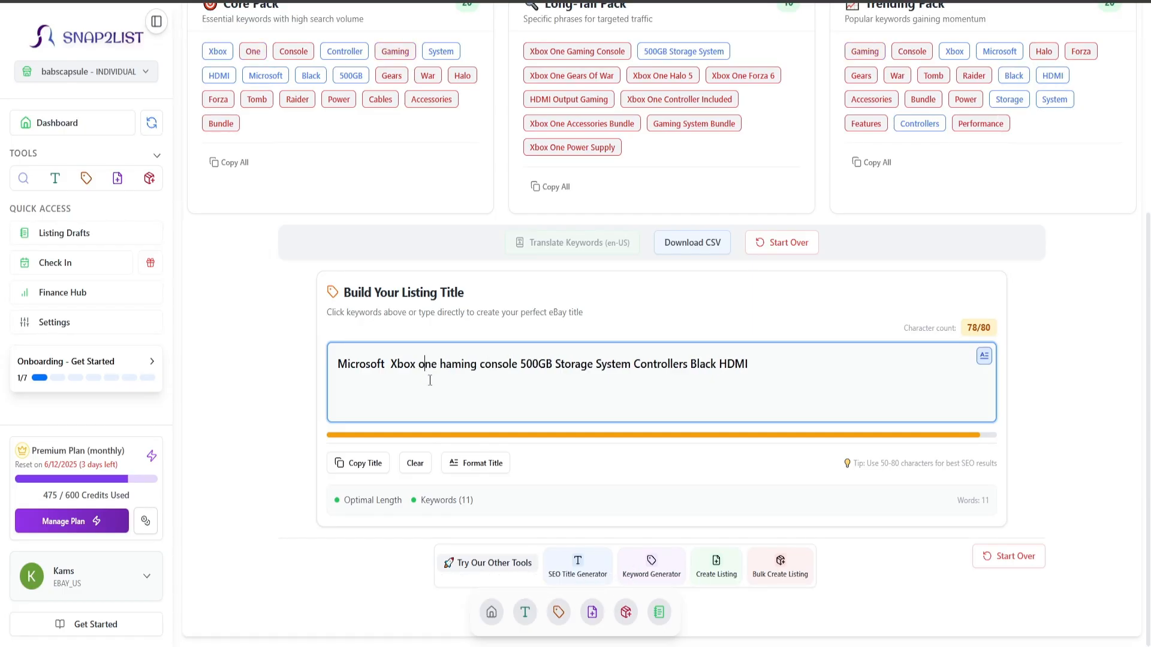
type("g")
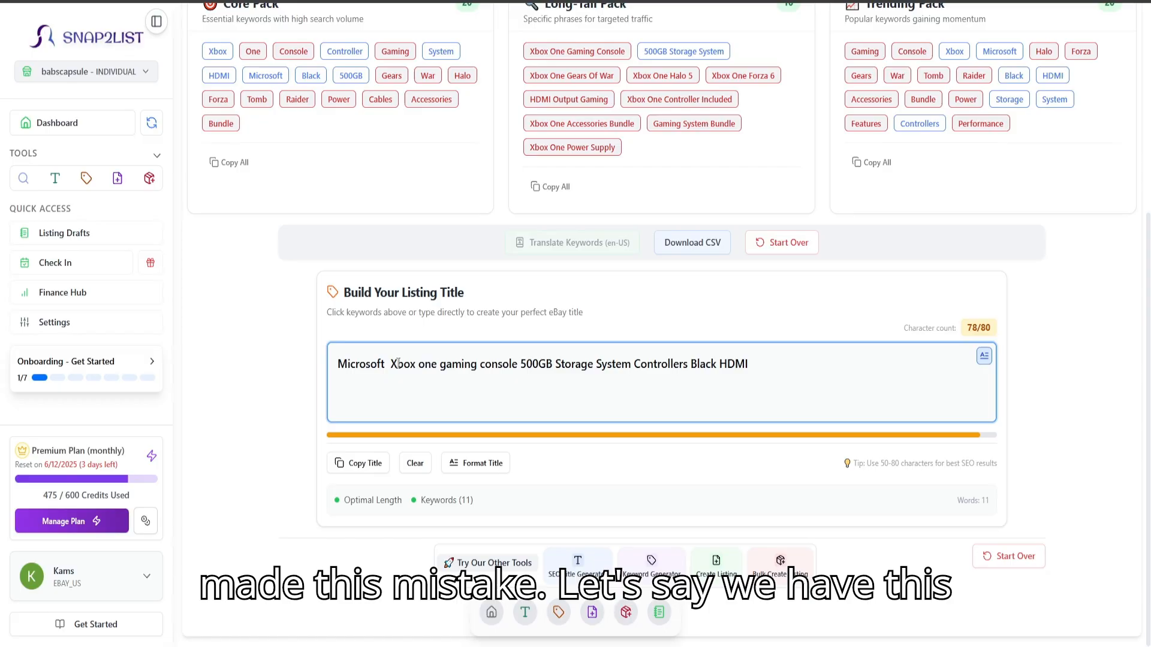
left_click_drag(399, 364, 391, 365)
type("c")
key("BackSpace")
type("x")
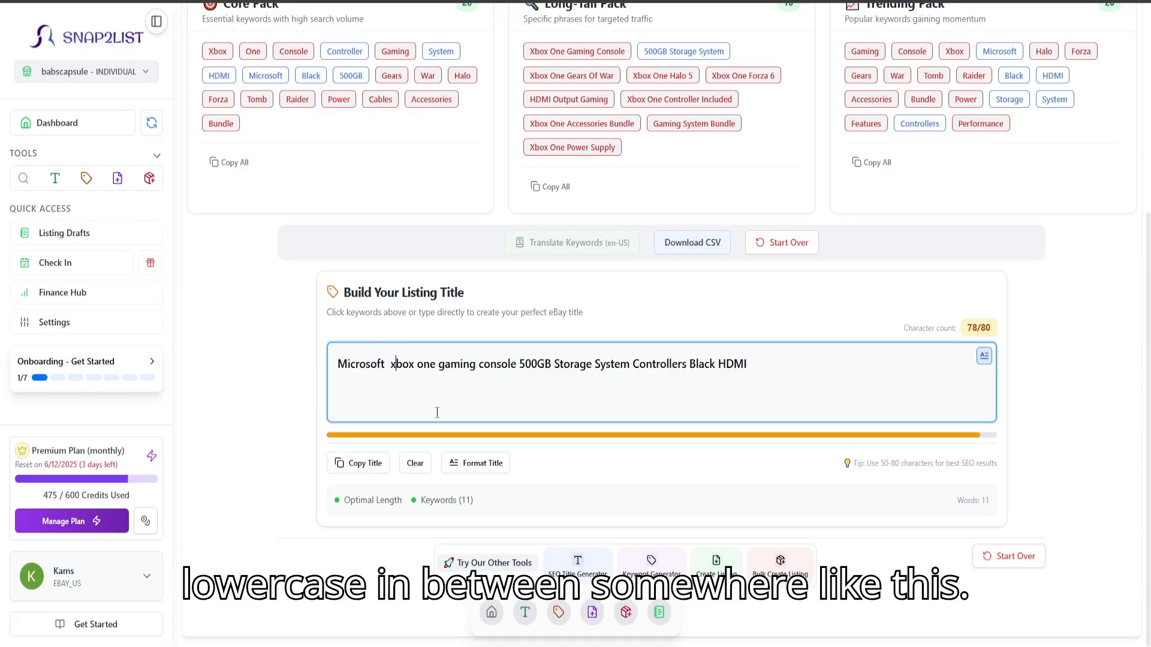
type("n")
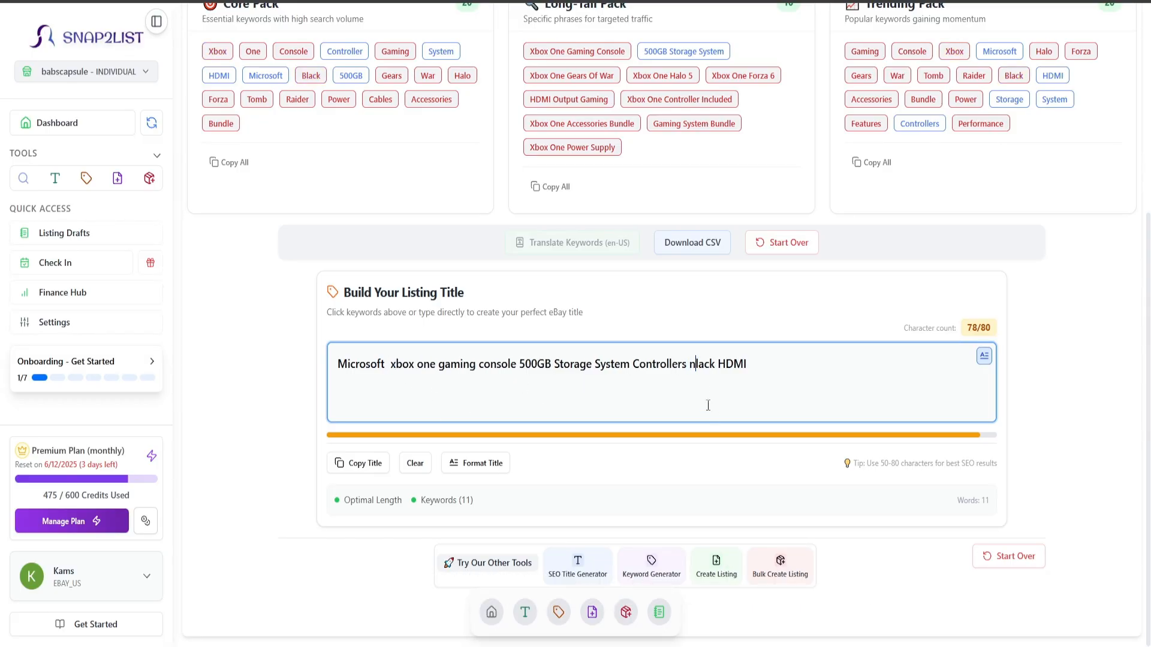
type("b")
Step: Format the listing title to Title Case and review the whole title
left_click(476, 464)
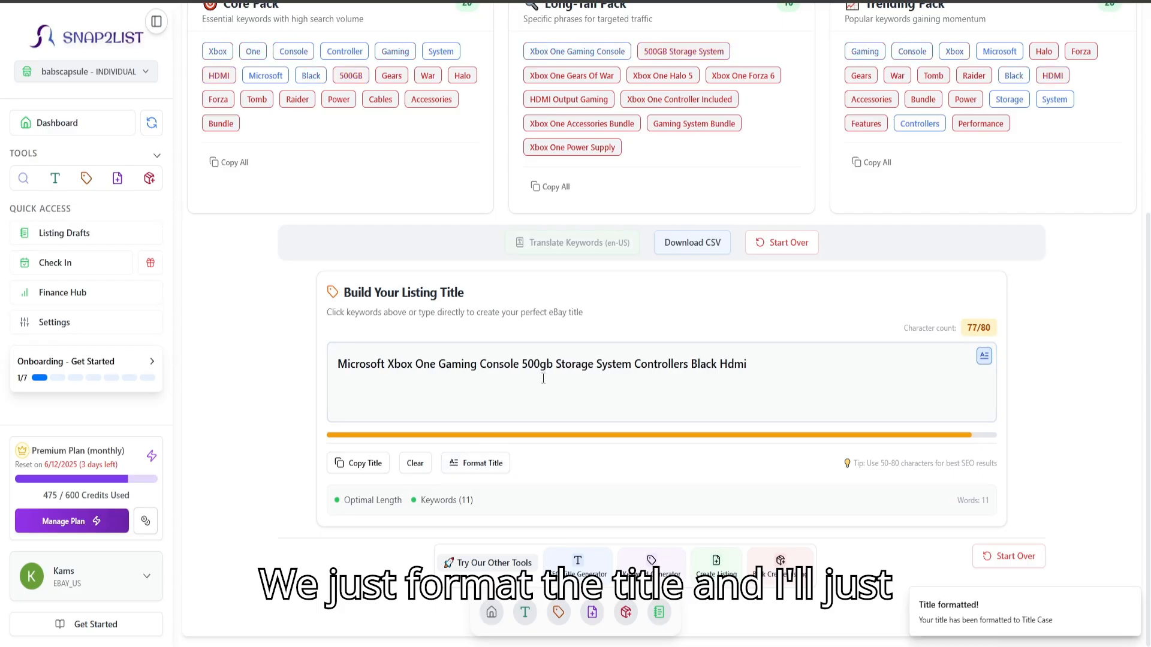
left_click_drag(747, 364, 336, 364)
left_click(528, 364)
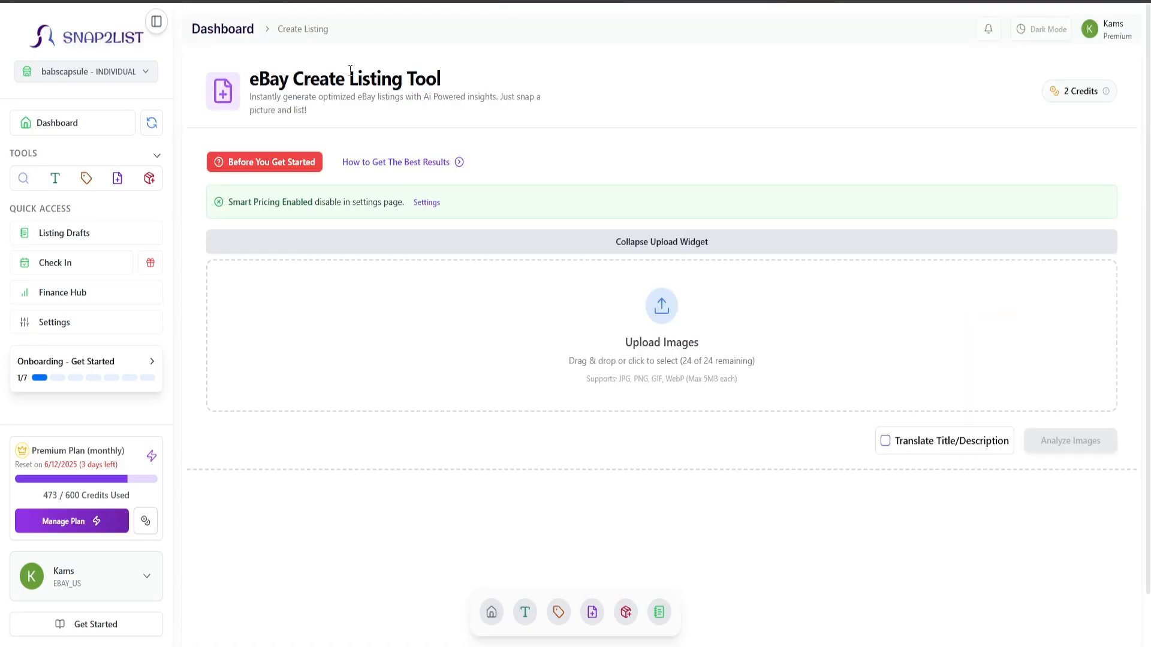
Step: Upload the ten blazer photos to the eBay Create Listing Tool
left_click_drag(249, 79, 426, 79)
left_click(482, 95)
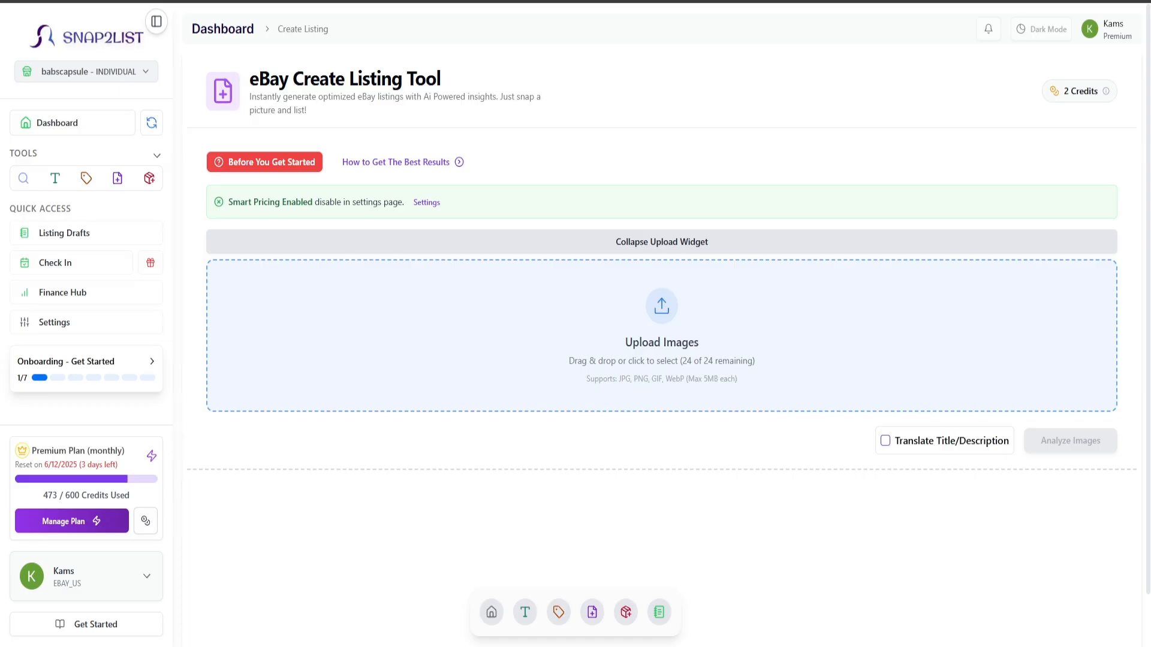
scroll(830, 521, "down", 4)
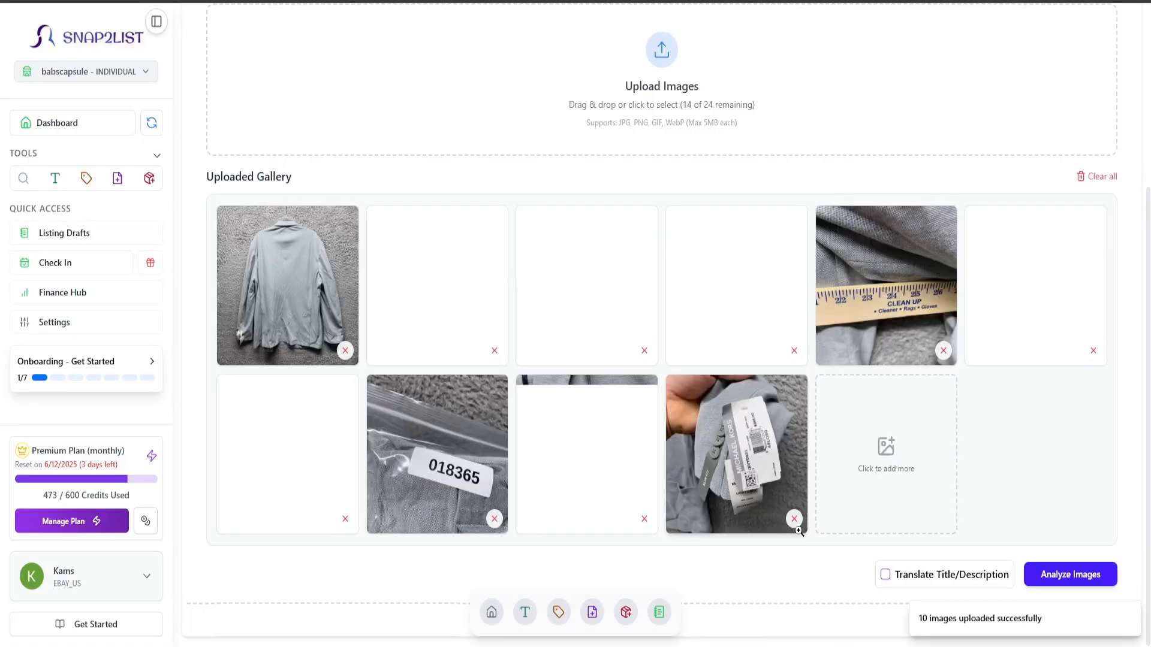
Step: Check the credit cost of the listing tool before analyzing the uploaded photos
left_click(1072, 576)
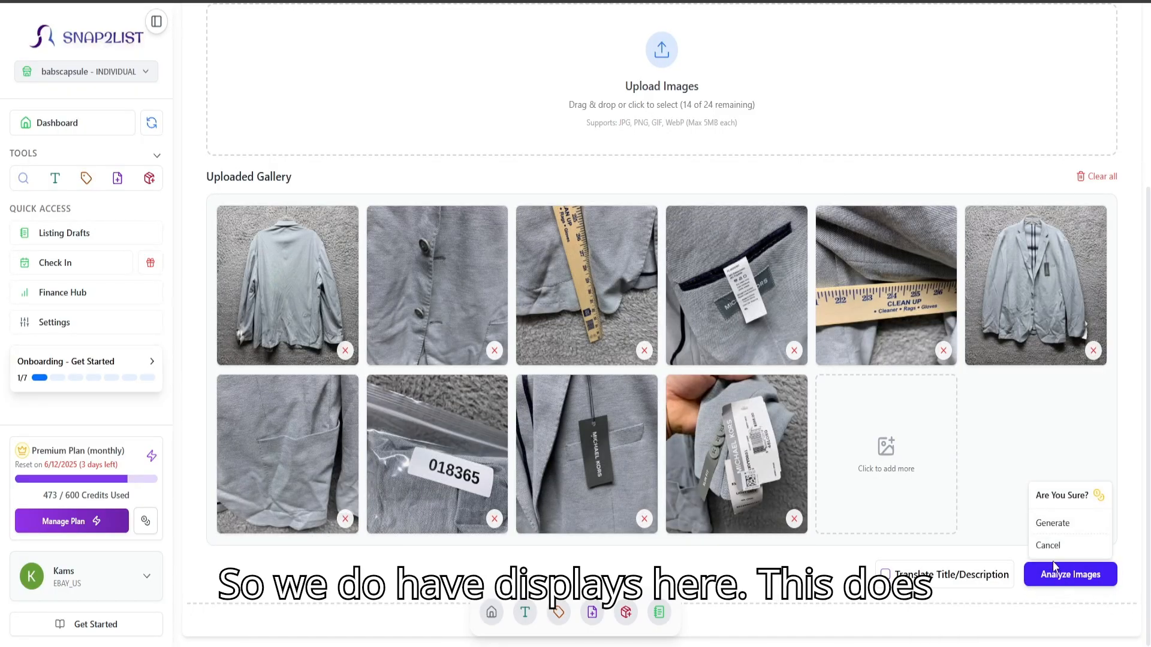
left_click(924, 503)
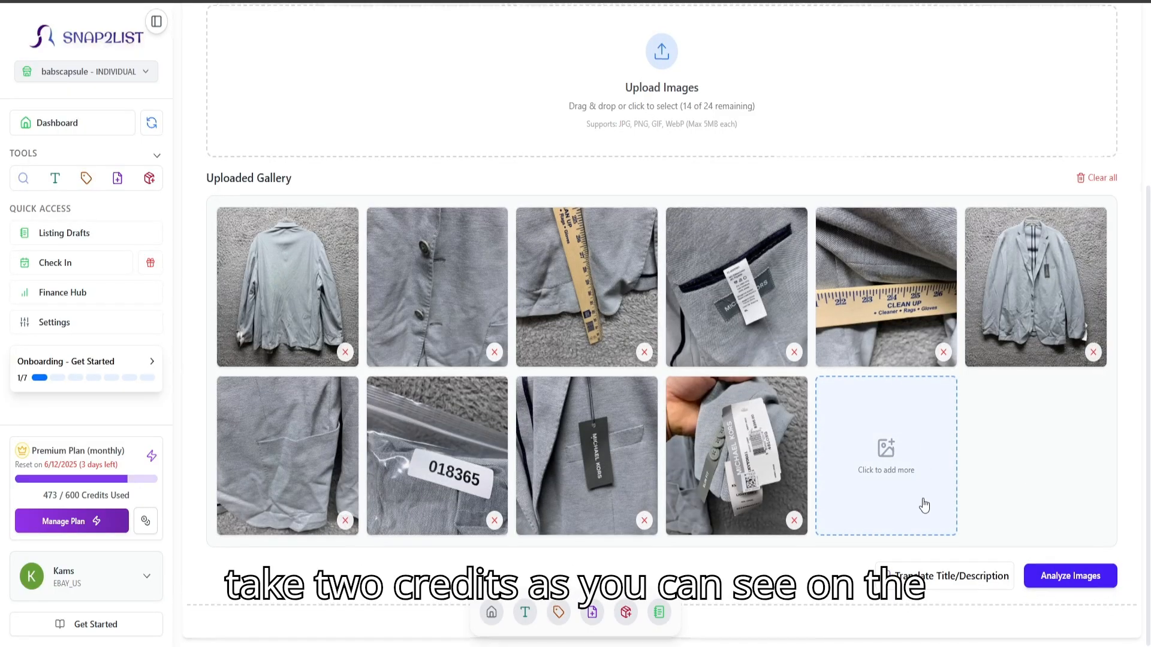
scroll(931, 437, "up", 4)
mouse_move(1071, 97)
scroll(1007, 378, "down", 4)
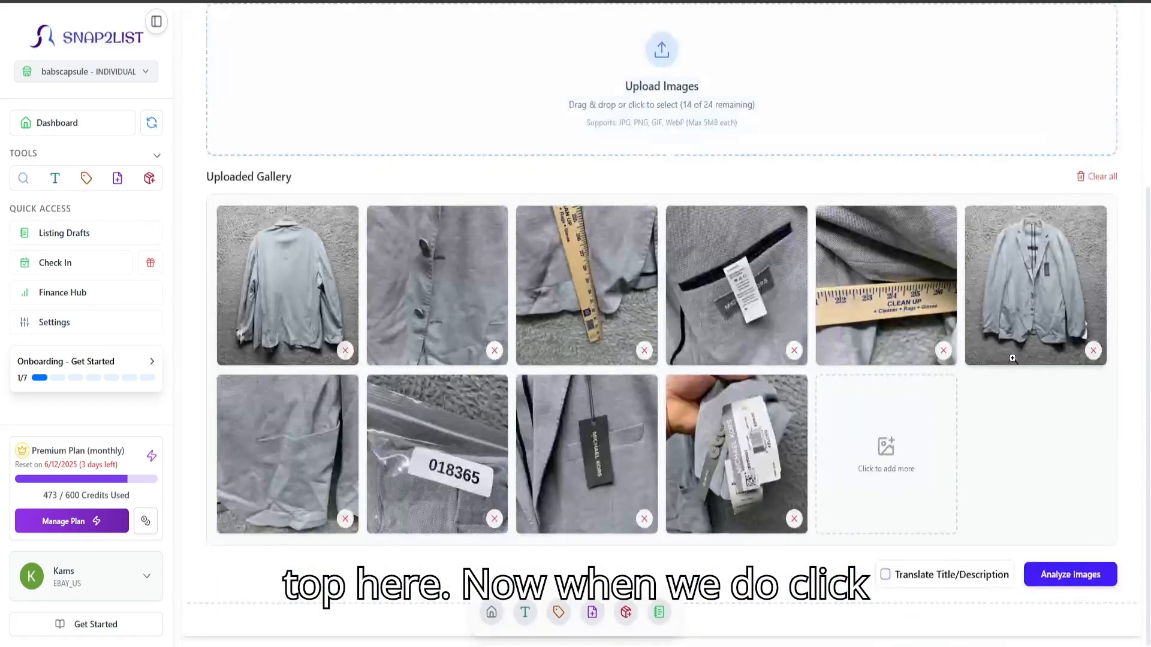
Step: Analyze the uploaded blazer photos to generate the eBay listing, leaving title and description translation off
left_click(1071, 574)
left_click(1050, 525)
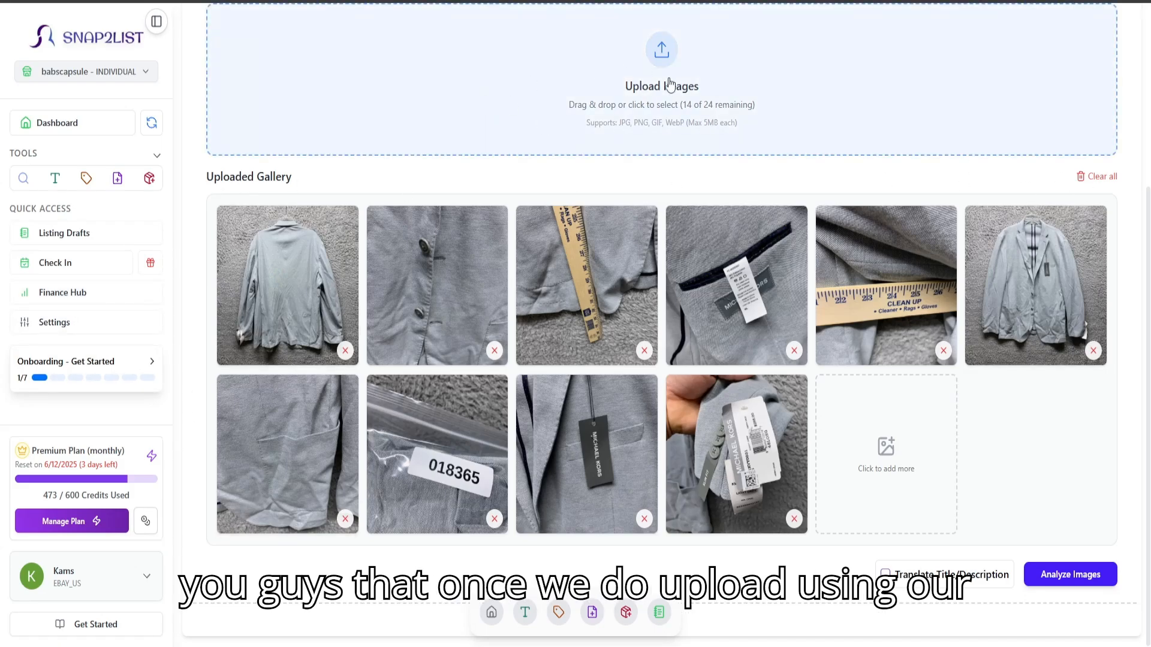
scroll(637, 182, "up", 2)
scroll(640, 224, "down", 3)
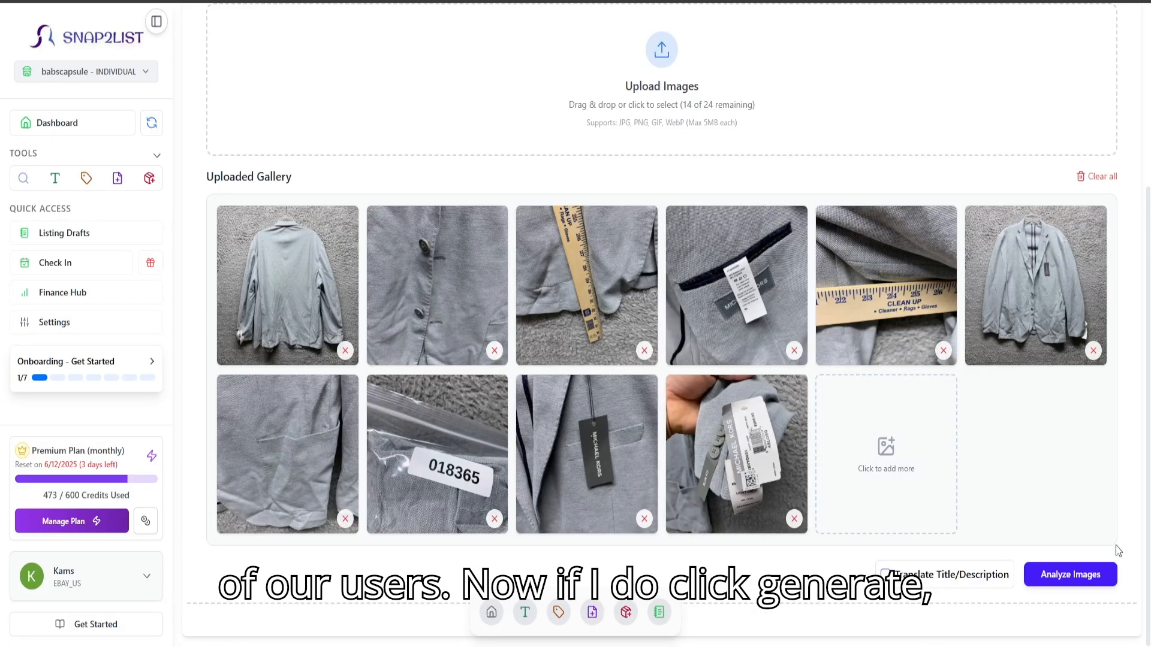
left_click(1070, 575)
left_click(1054, 532)
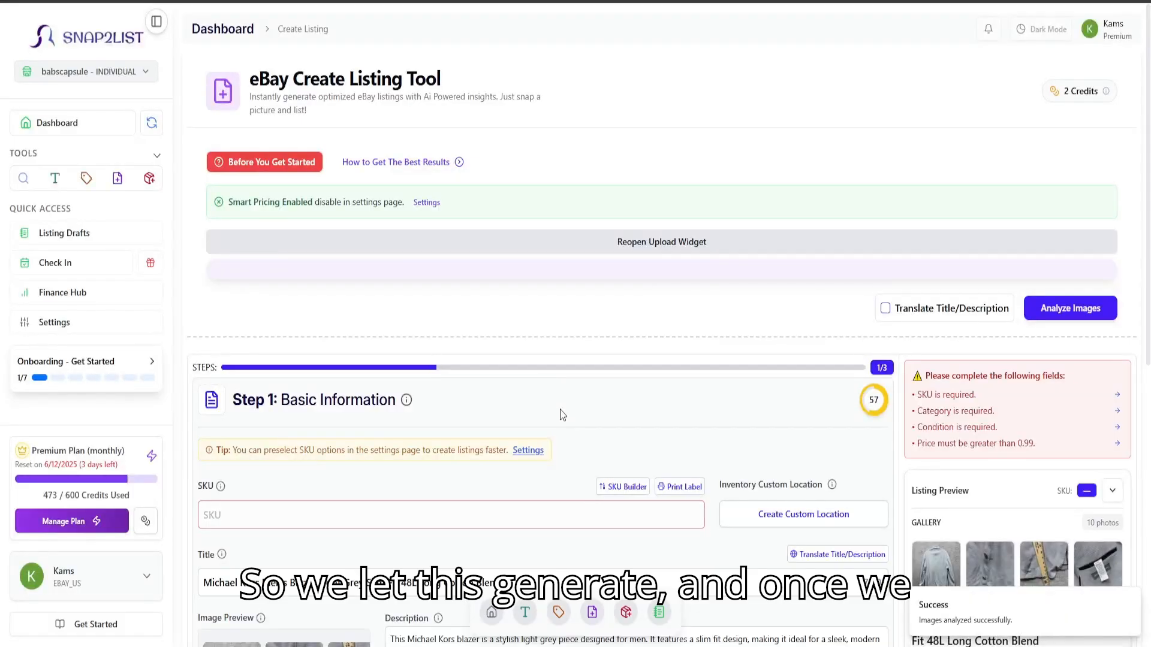
Step: Examine the generated Basic Information, including SKU, custom location, title, description, category, condition, price and policies
scroll(564, 406, "down", 5)
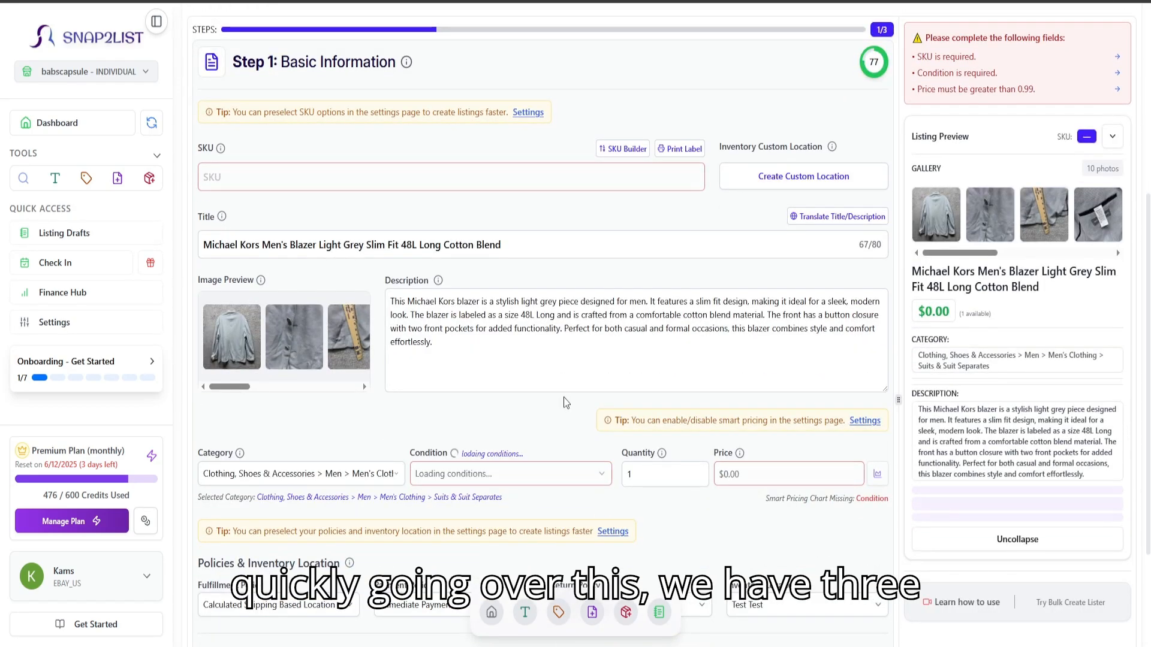
scroll(565, 401, "up", 1)
scroll(745, 121, "down", 1)
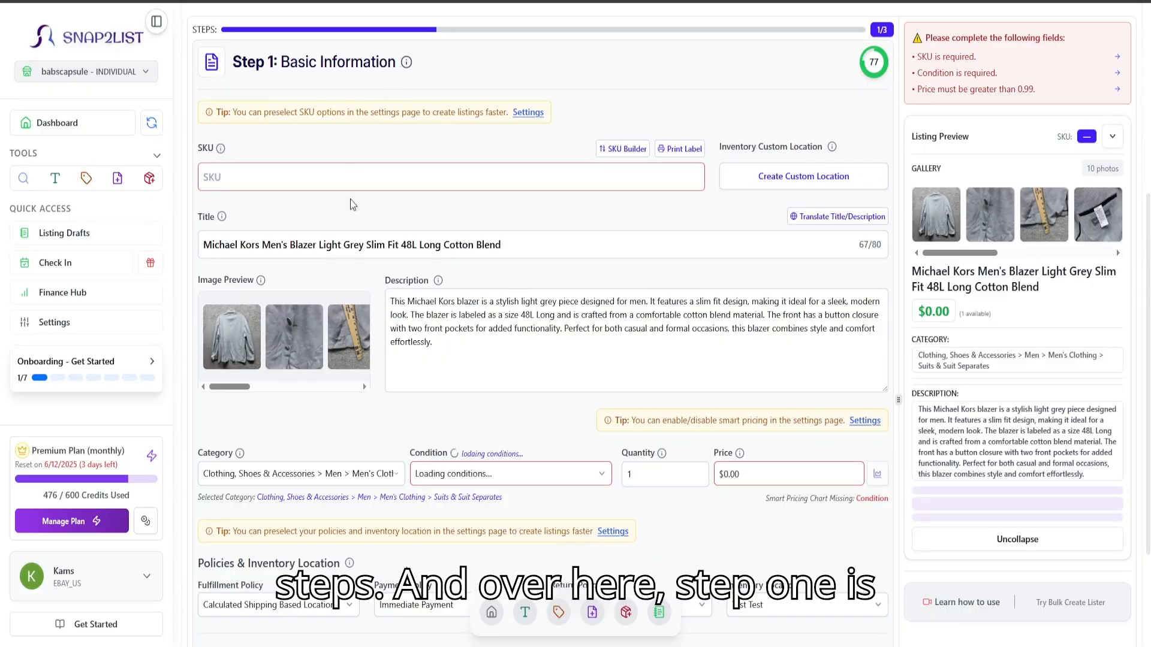
scroll(352, 204, "down", 1)
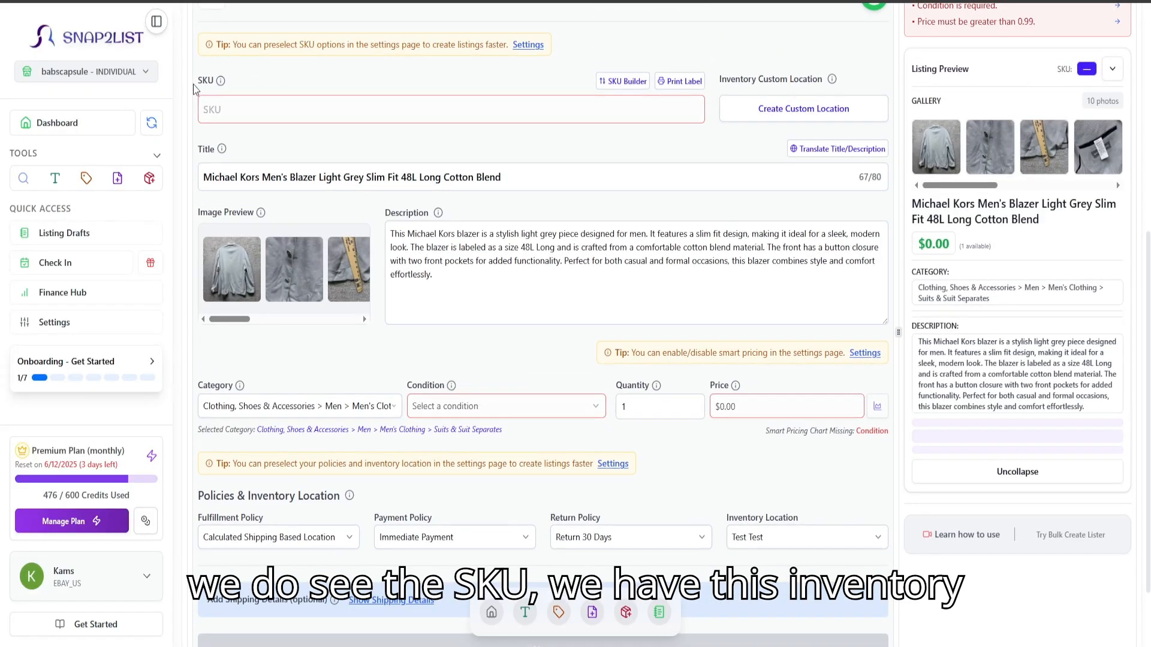
left_click_drag(739, 84, 810, 84)
left_click(391, 150)
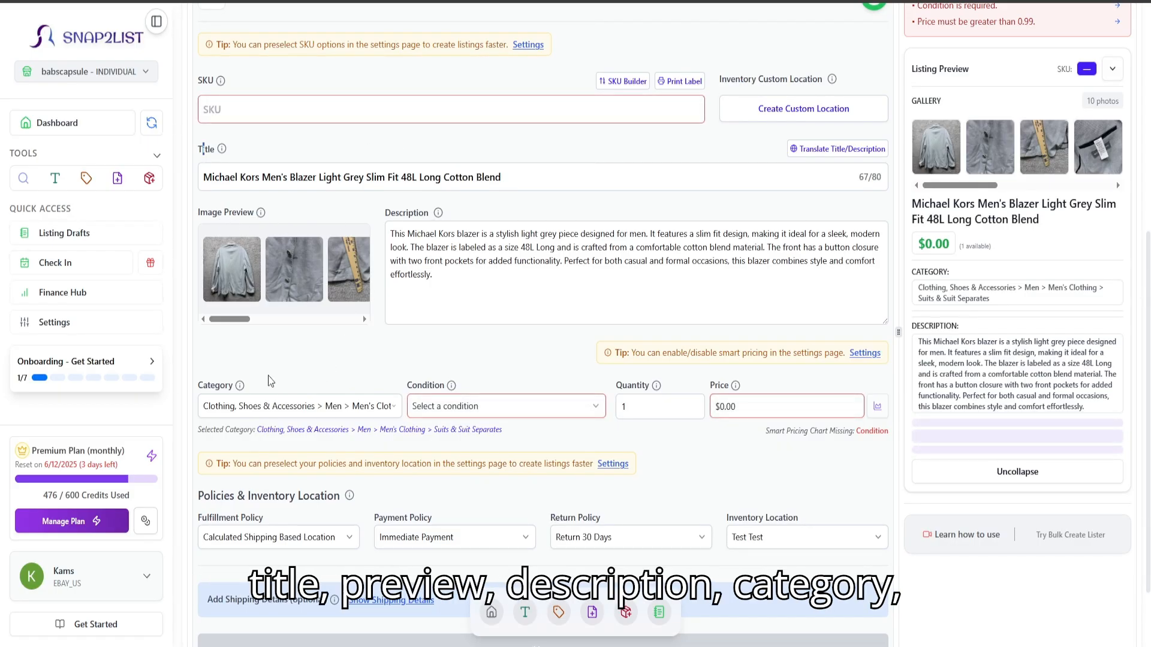
scroll(462, 310, "down", 2)
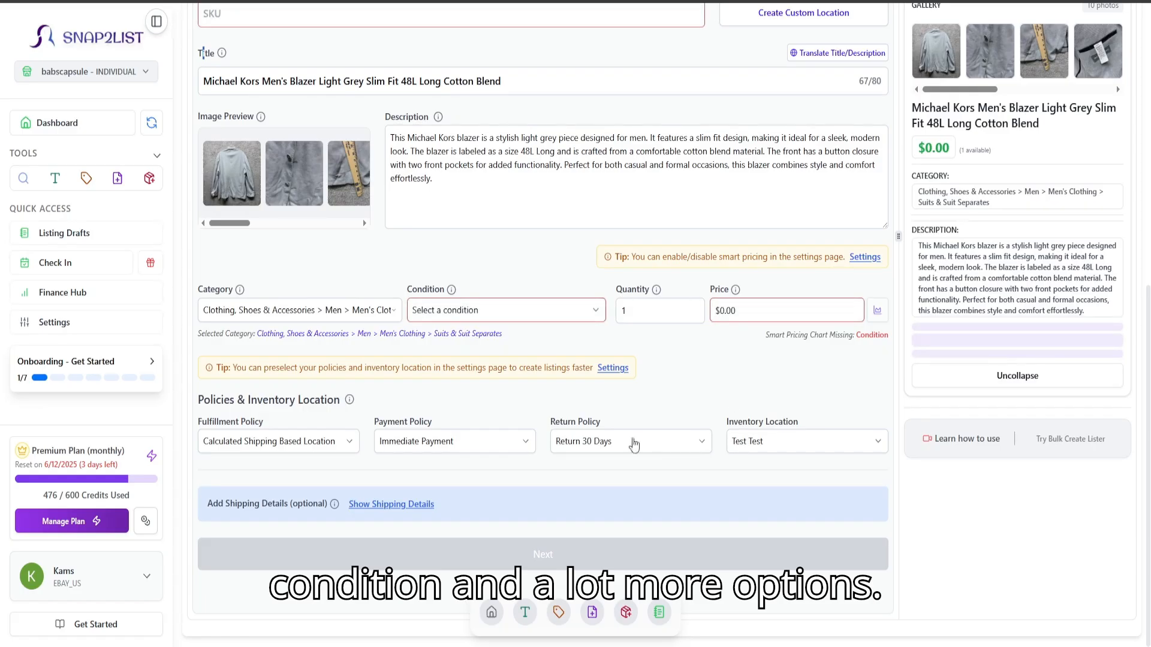
Step: Review the required-field list, expand the listing preview to show its policies, and check the bulk listing tool's availability
scroll(684, 369, "up", 5)
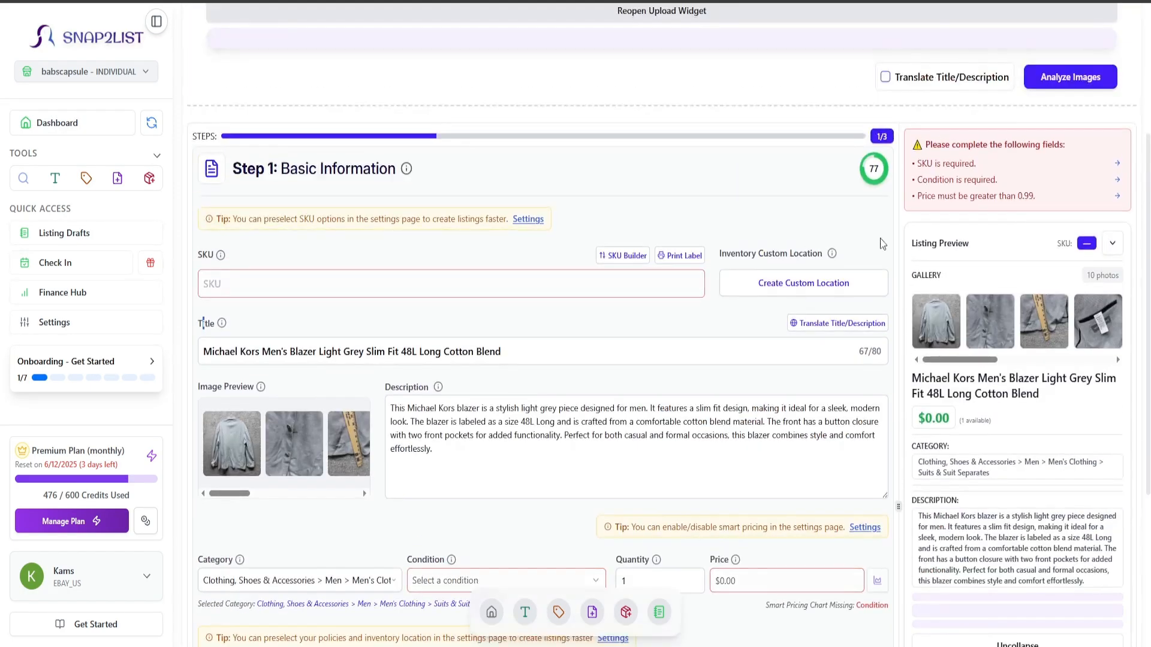
scroll(941, 246, "up", 1)
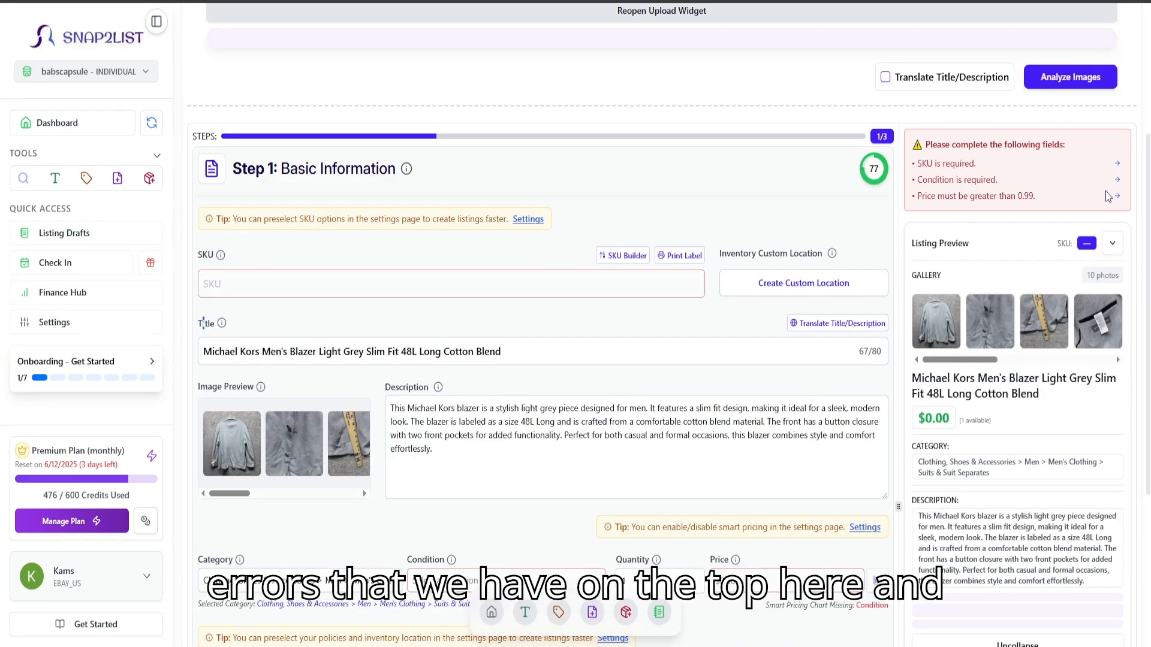
scroll(971, 150, "down", 2)
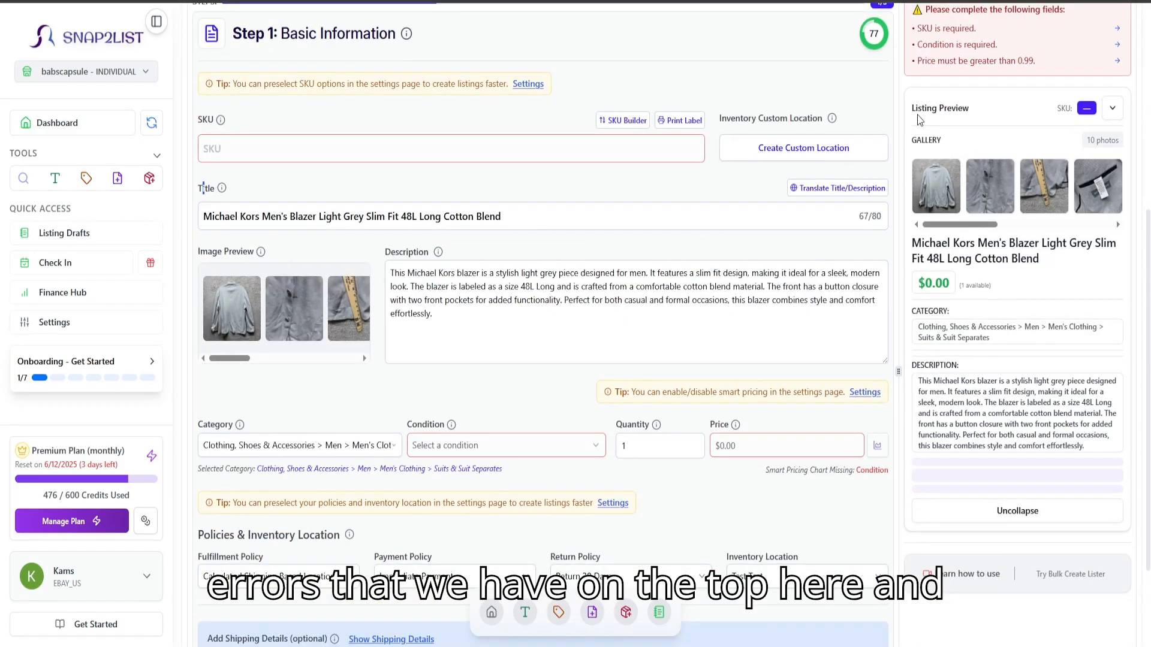
scroll(1009, 423, "down", 2)
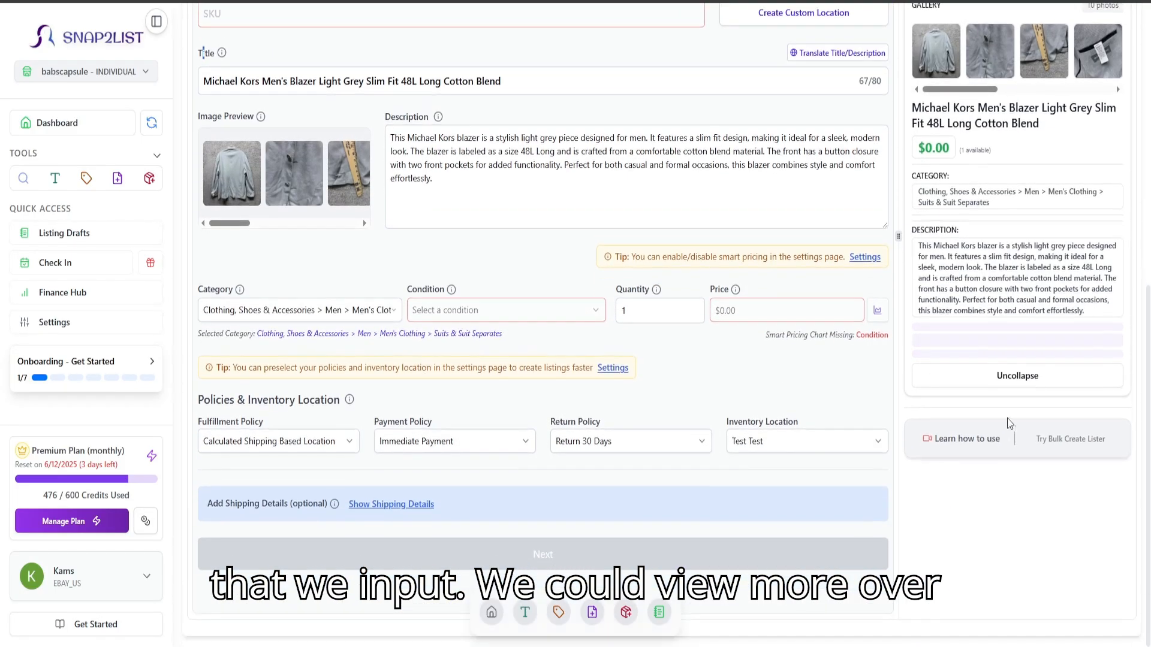
left_click(1014, 380)
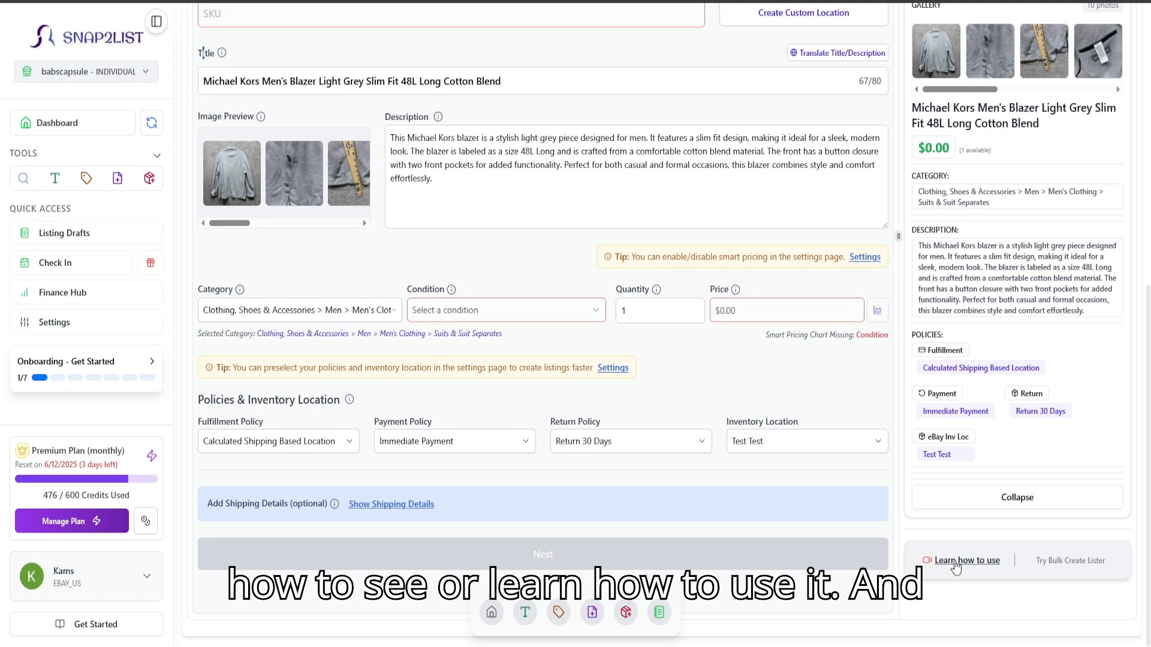
mouse_move(1059, 567)
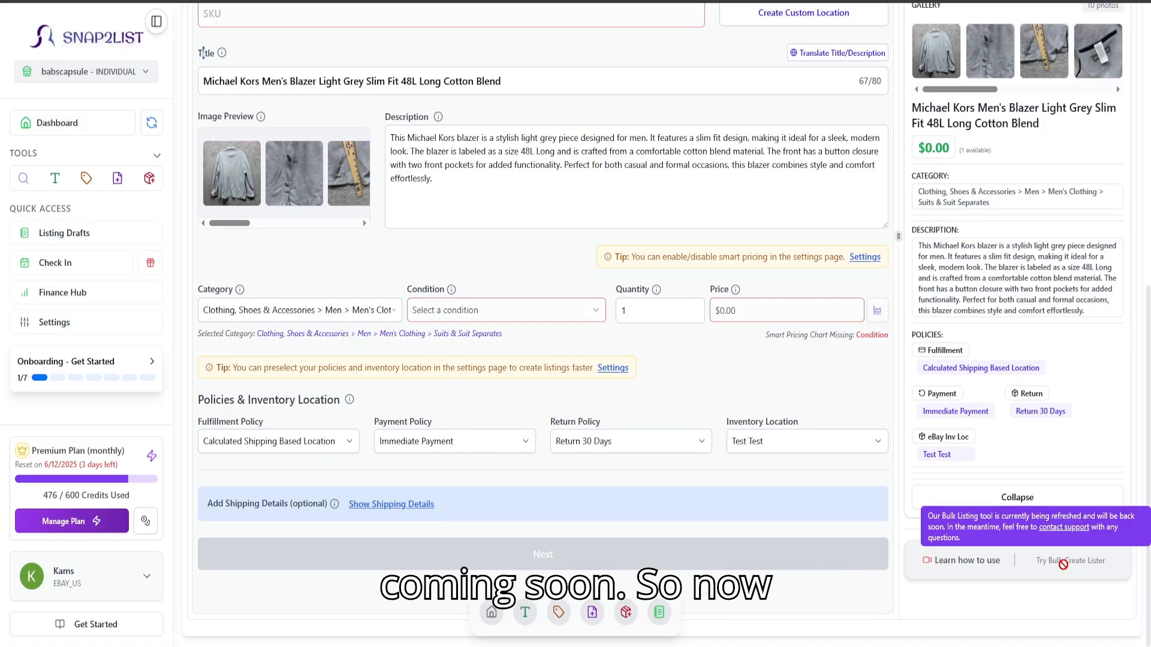
Step: Generate a SKU for the blazer with the SKU Builder, leaving the prefix empty and keeping the values 4 and 2
scroll(527, 384, "up", 7)
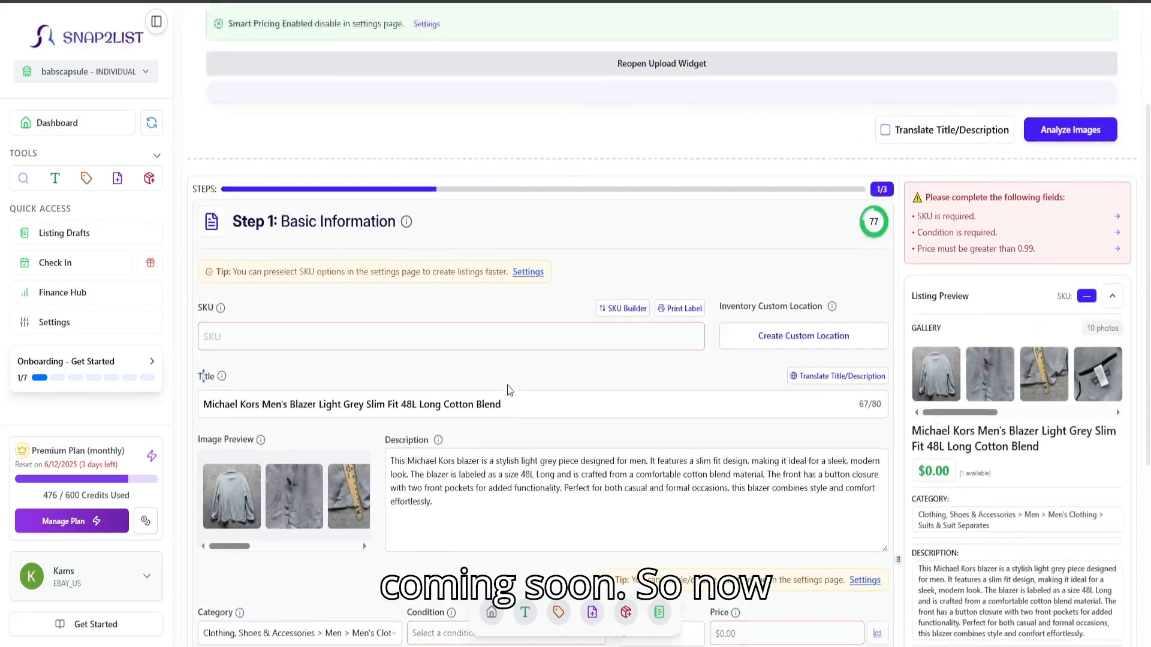
scroll(508, 390, "down", 1)
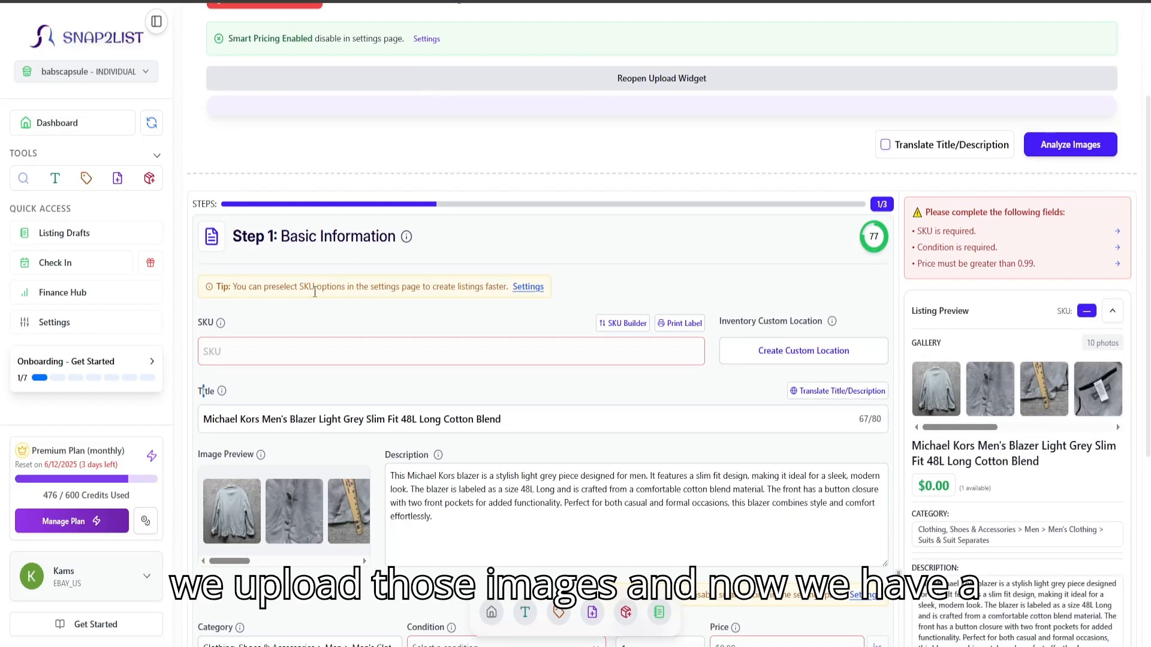
scroll(285, 232, "down", 1)
scroll(492, 279, "down", 1)
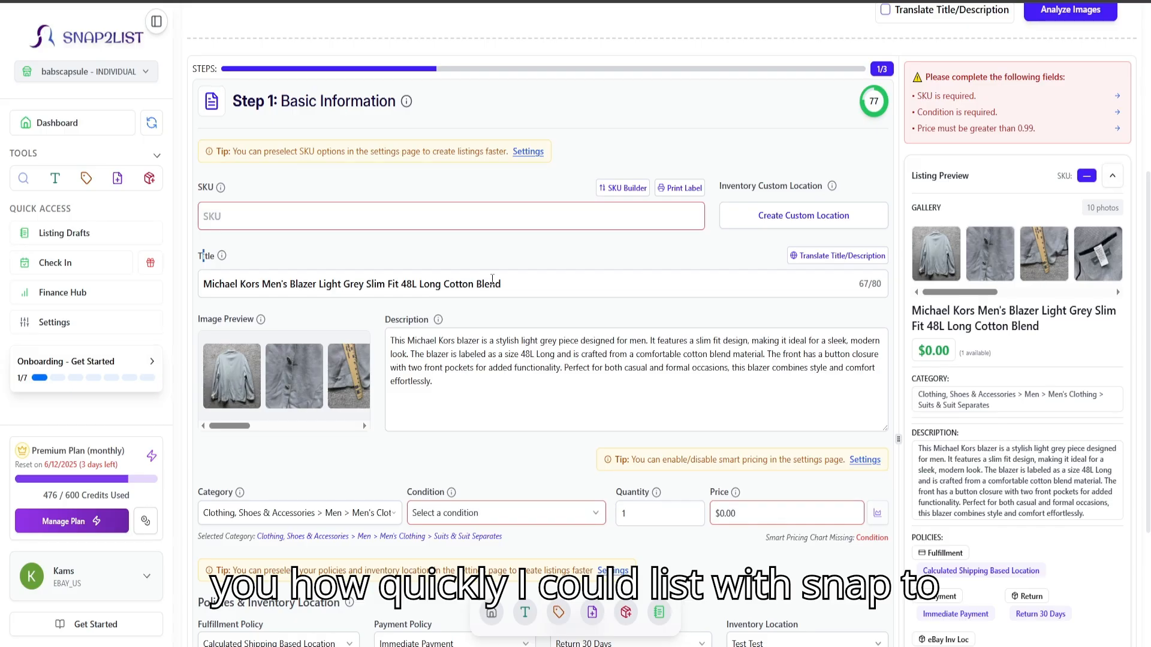
scroll(446, 281, "up", 1)
scroll(445, 281, "down", 1)
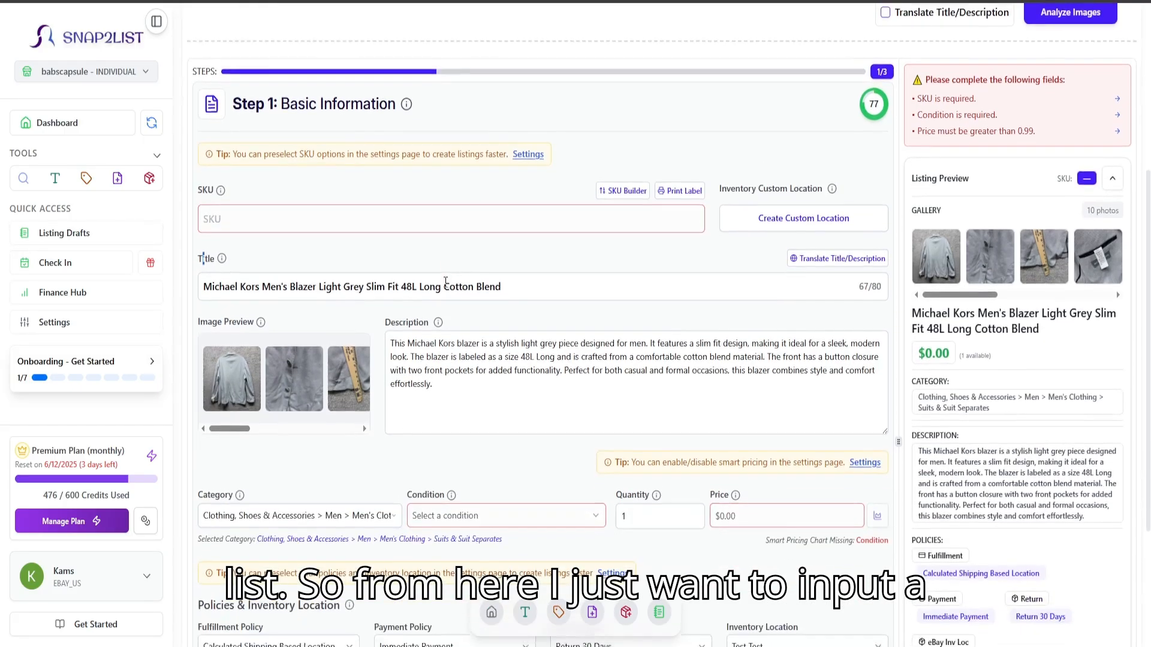
left_click(222, 222)
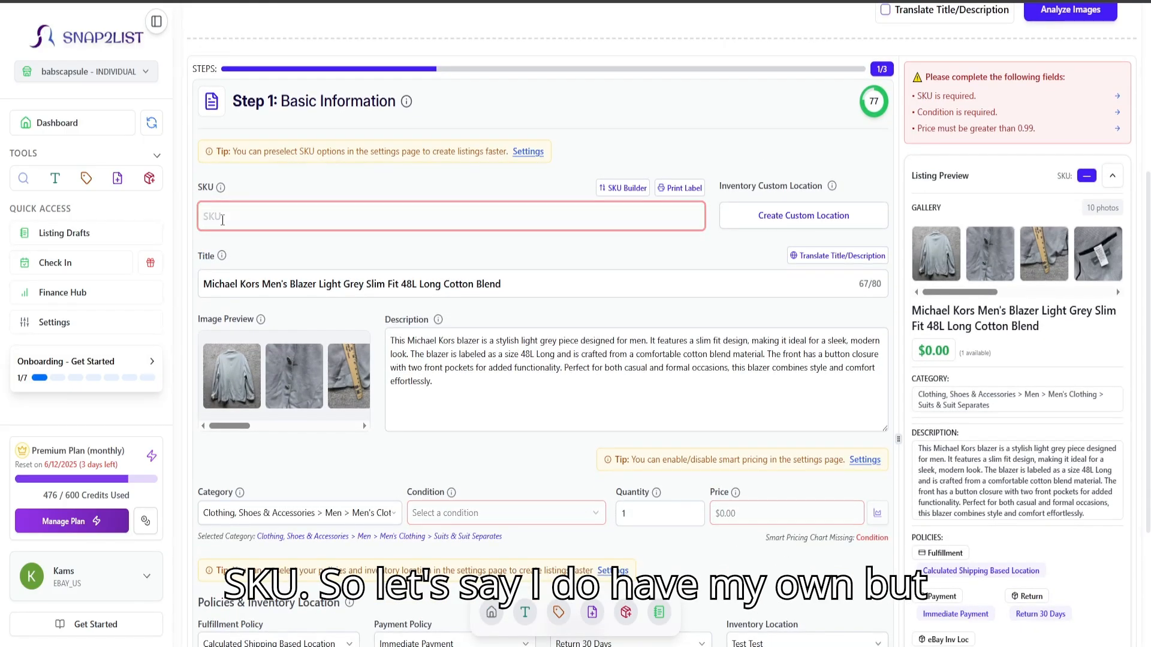
left_click(226, 242)
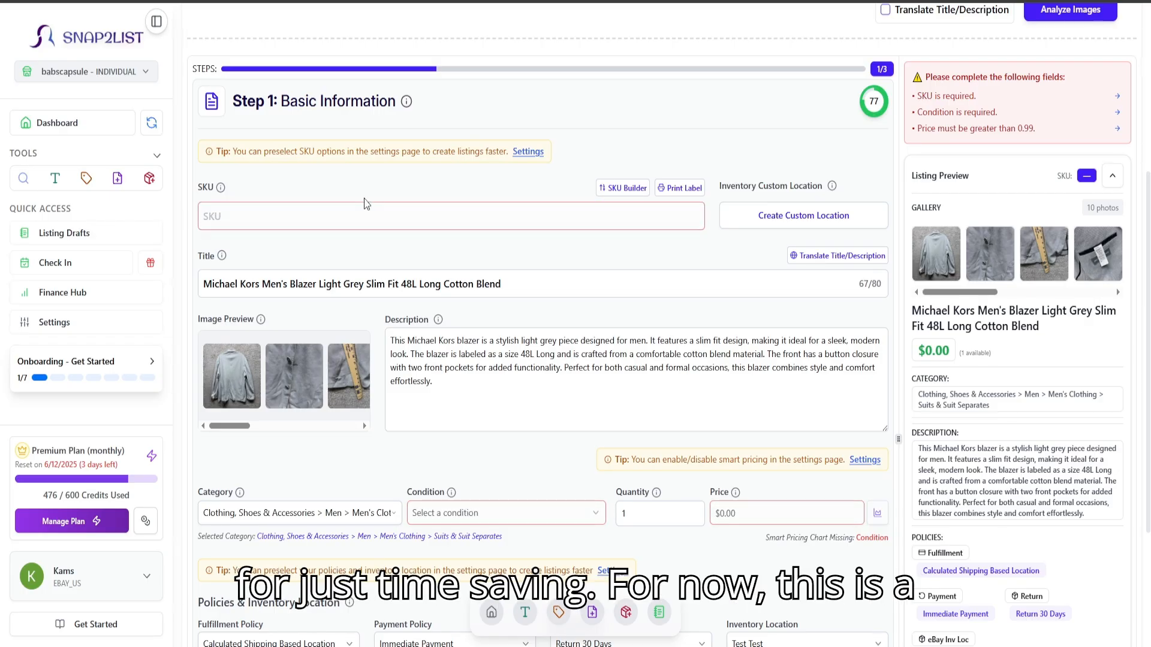
left_click(632, 195)
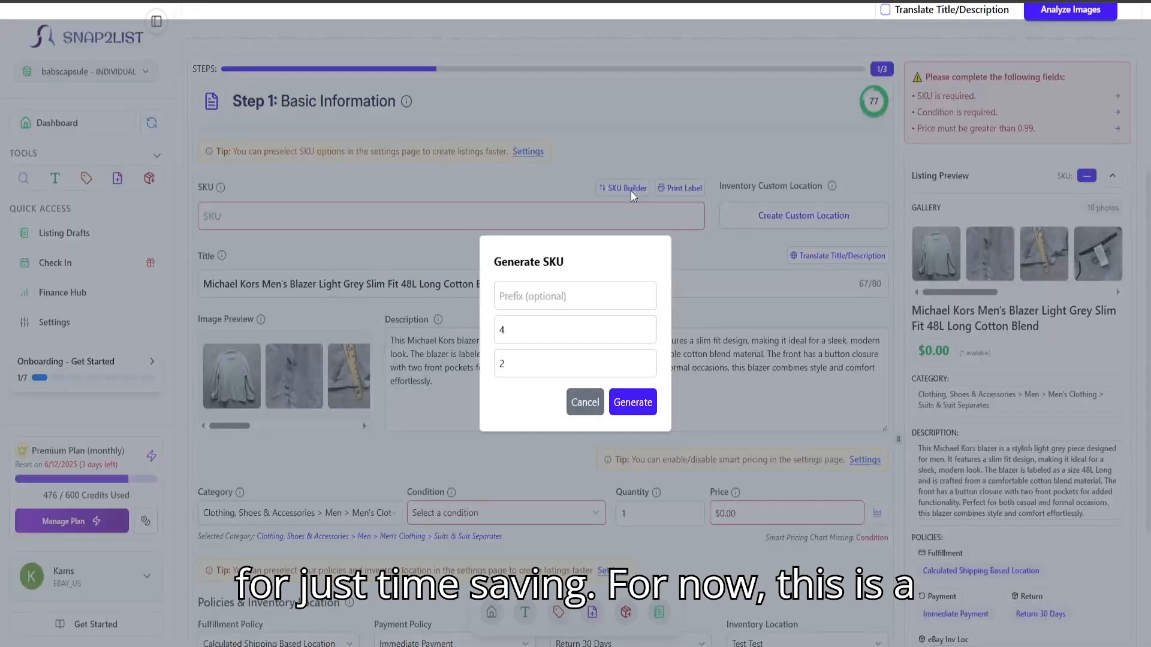
left_click_drag(495, 262, 579, 272)
left_click(579, 273)
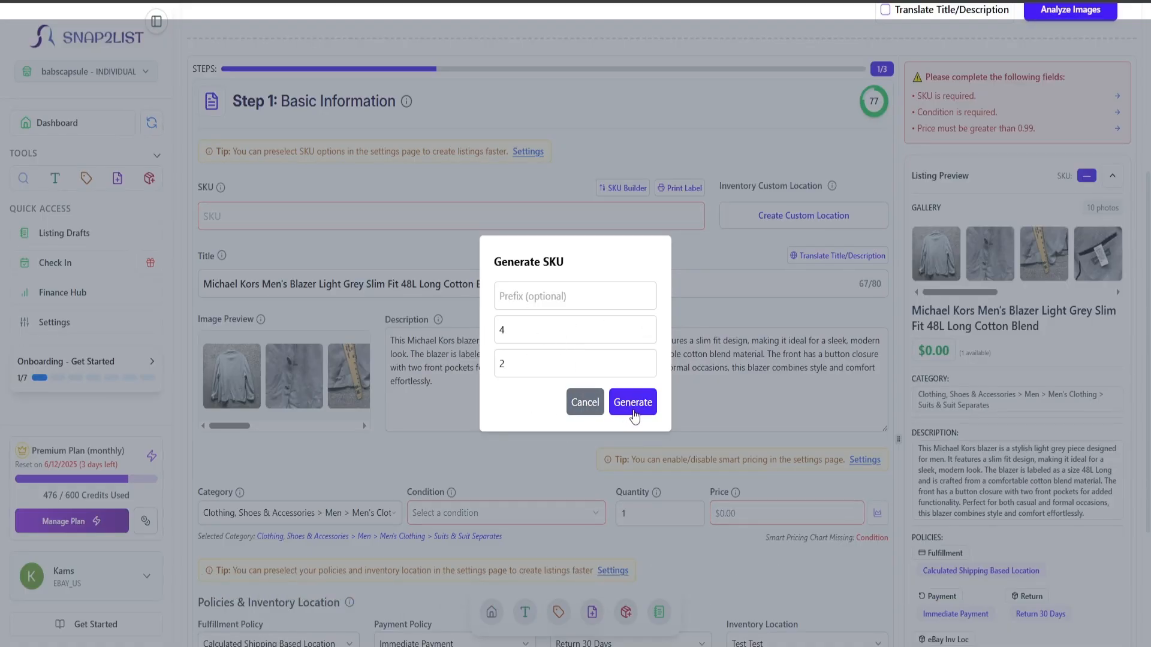
left_click(633, 403)
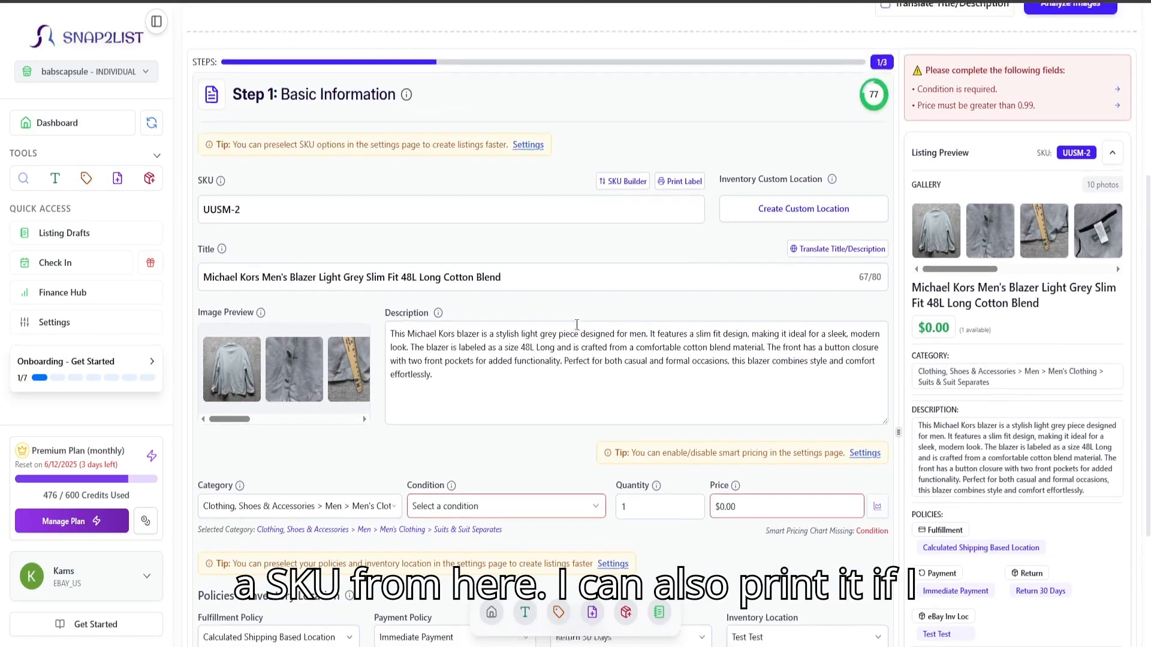
Step: Look over the SKU label's template, size and copy options and its preview without printing it
left_click(681, 189)
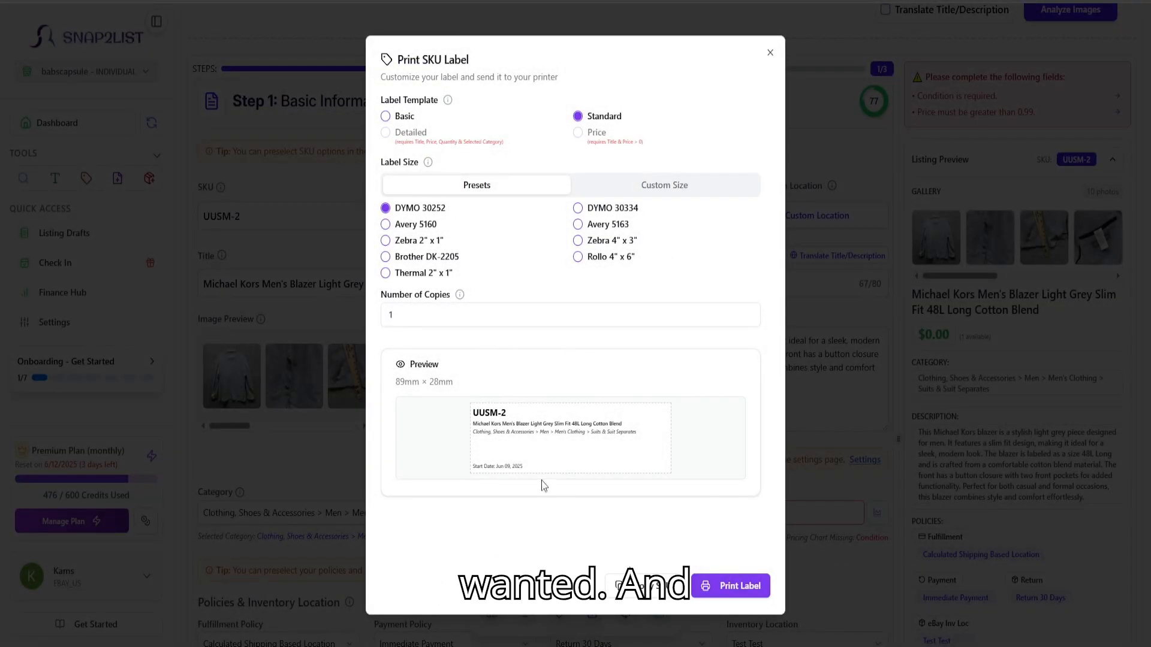
left_click(770, 52)
scroll(737, 307, "down", 1)
scroll(738, 306, "up", 1)
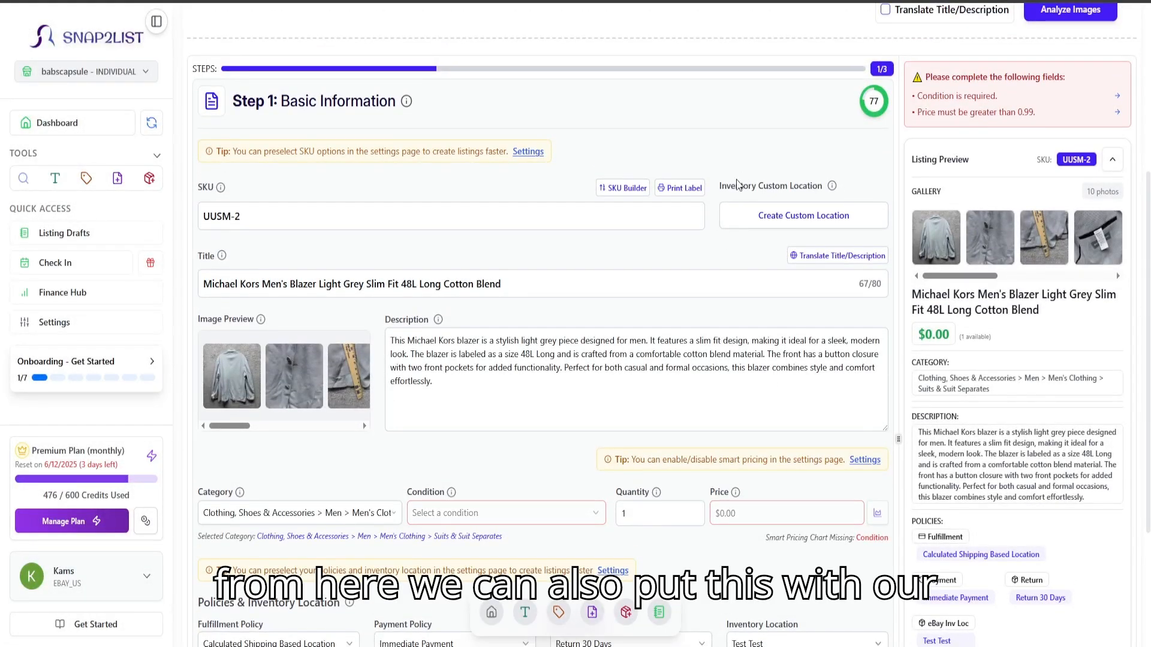
Step: Create and save the custom inventory location Backyard > Row 4 > Box 3 for the blazer
left_click_drag(720, 185, 777, 187)
left_click(780, 192)
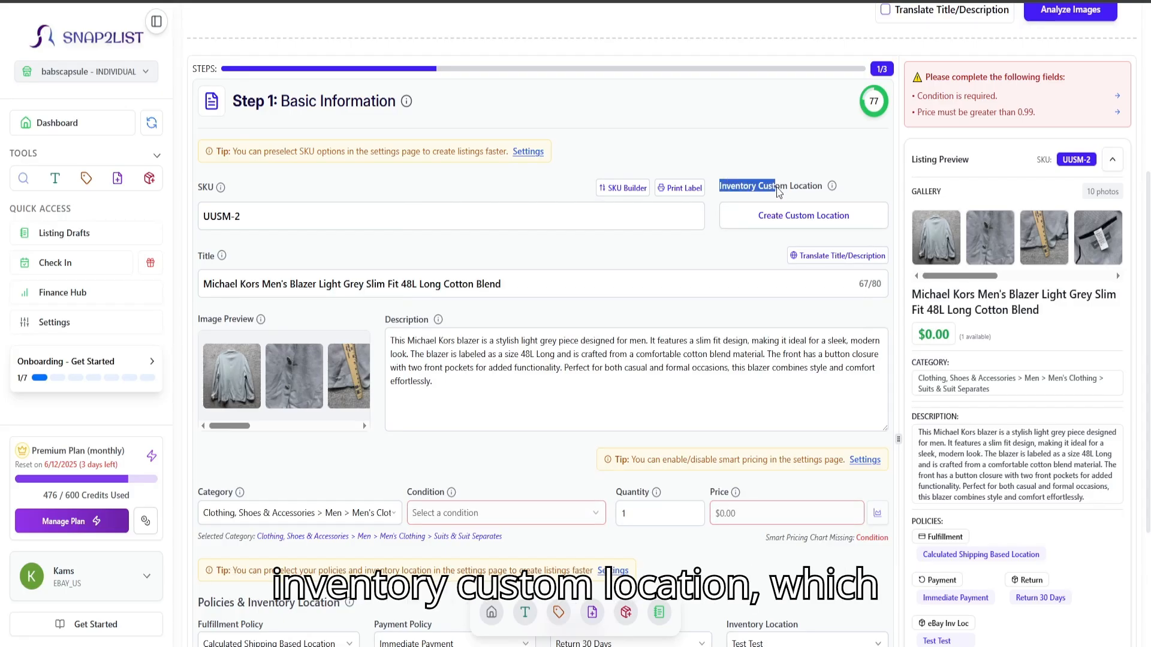
left_click(779, 192)
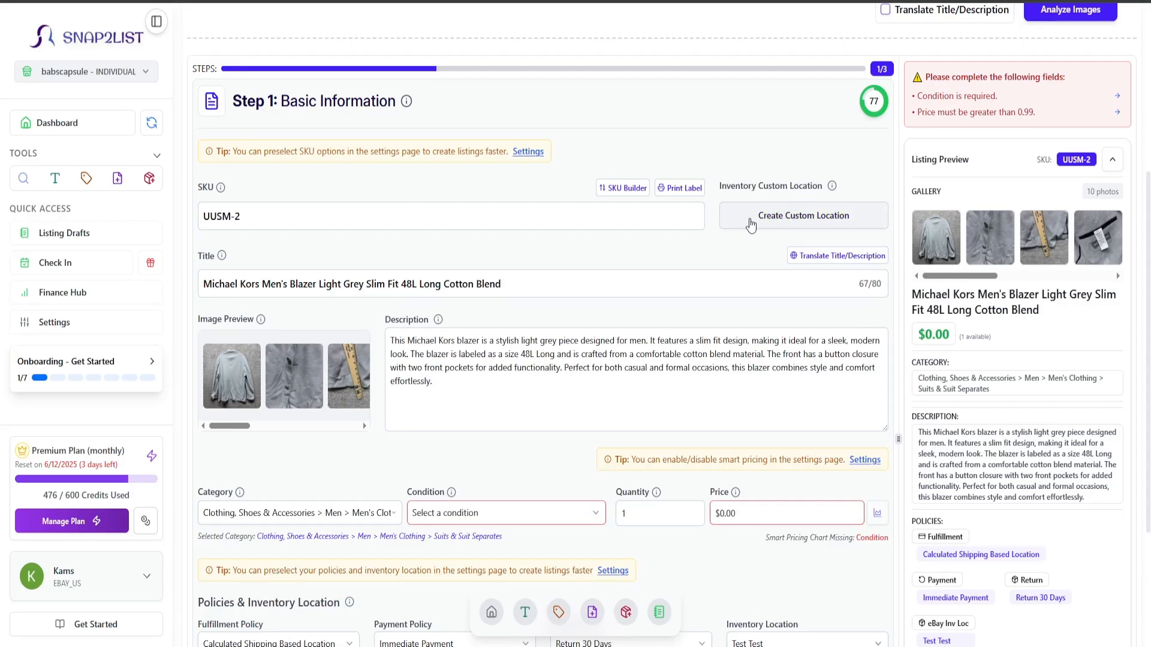
left_click(764, 220)
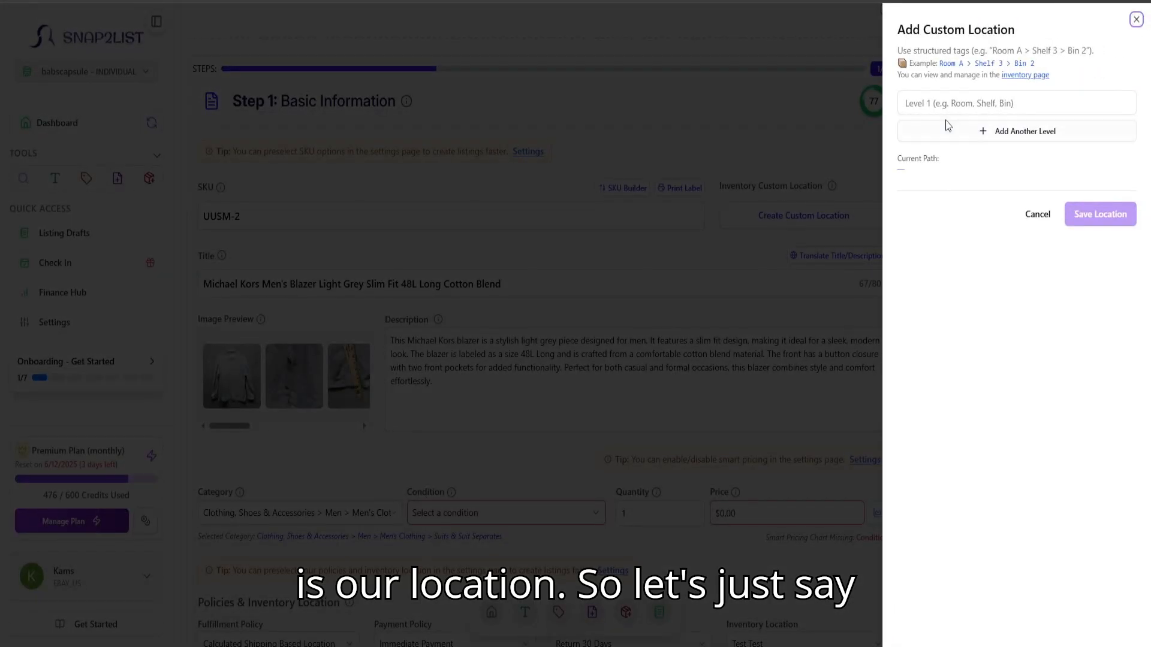
left_click(953, 103)
type("Backyard")
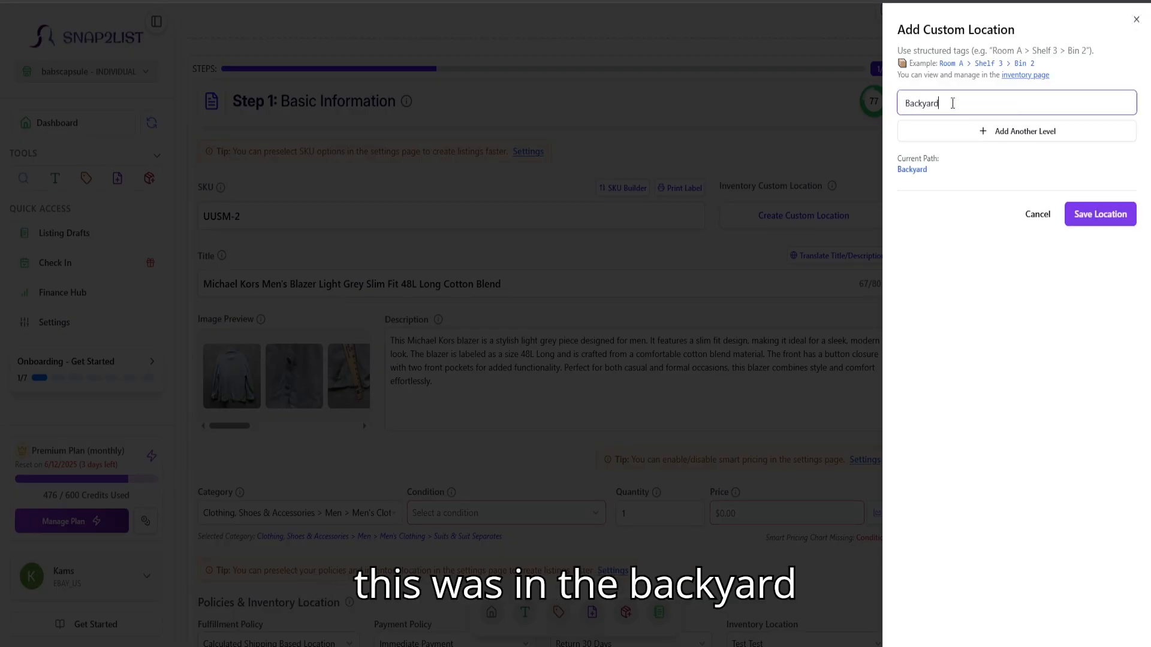
left_click(928, 137)
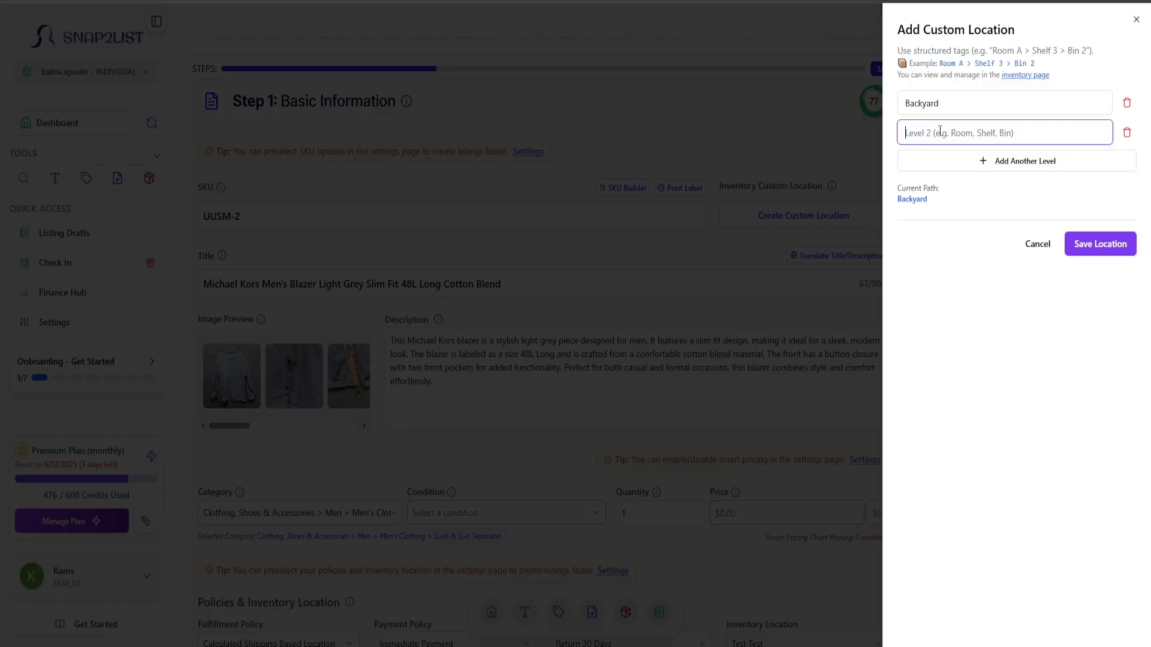
type("Row 4")
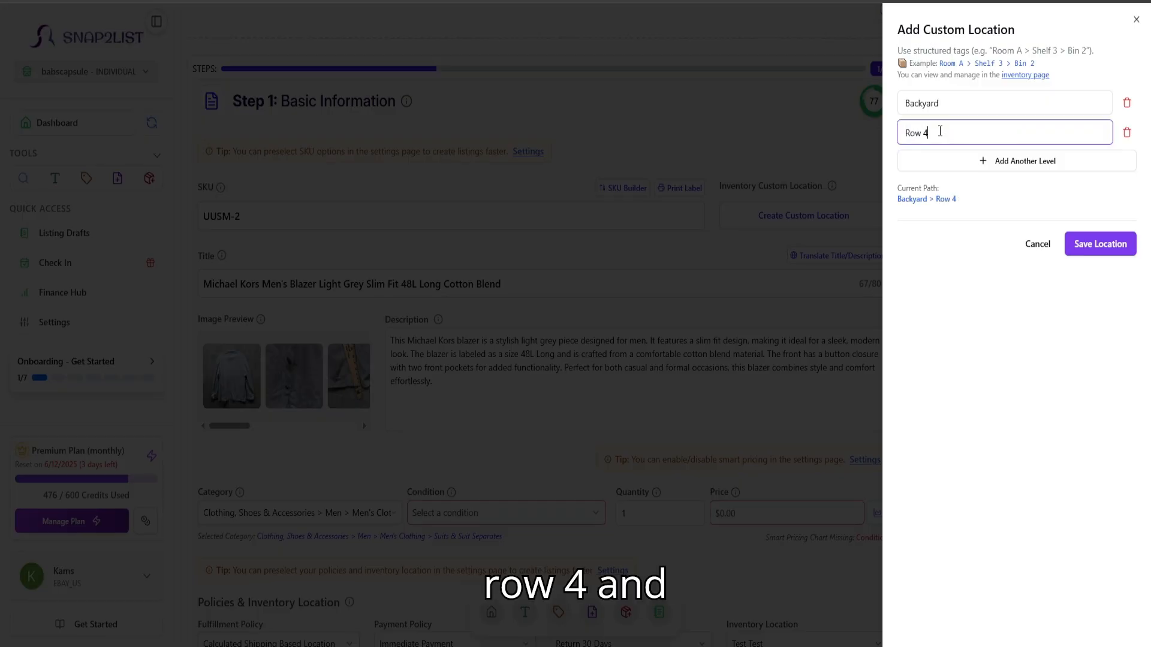
left_click(934, 159)
type("Boc")
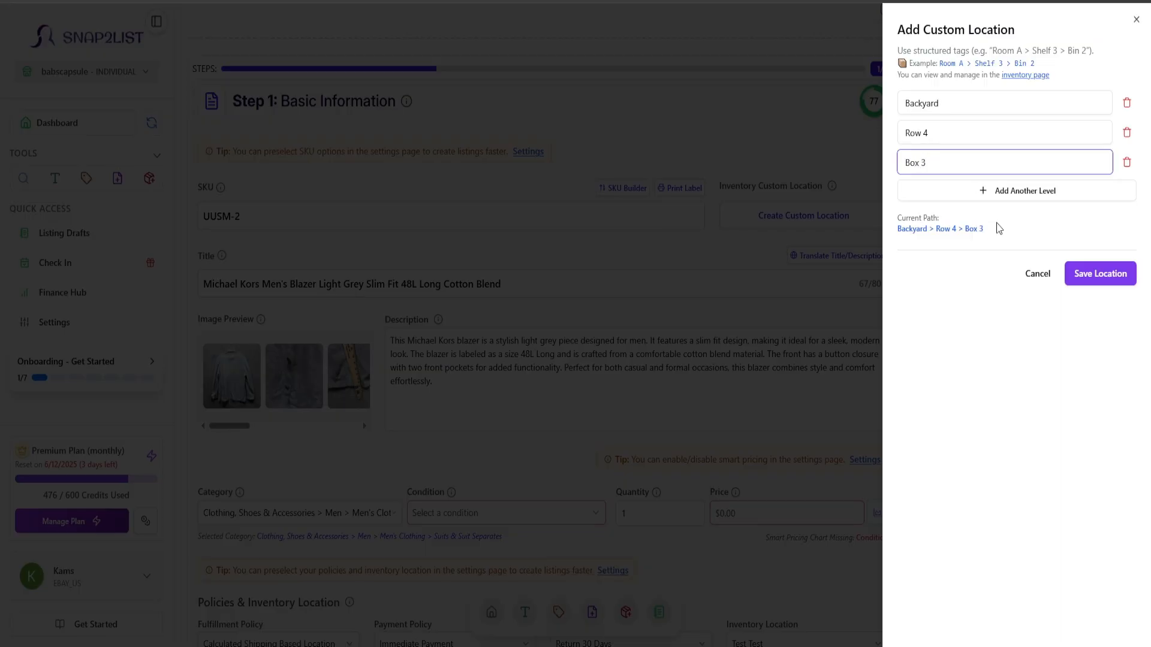
left_click(1098, 274)
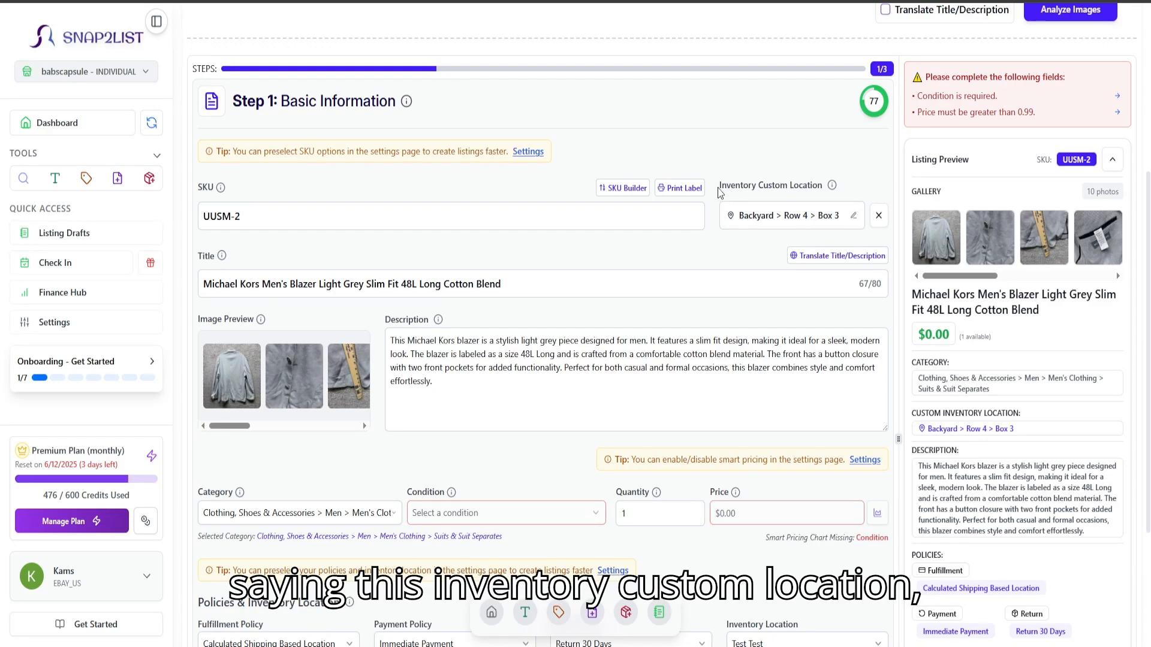
Step: Review the blazer's inventory custom location and its generated title in Basic Information
left_click_drag(719, 189, 752, 187)
left_click(817, 192)
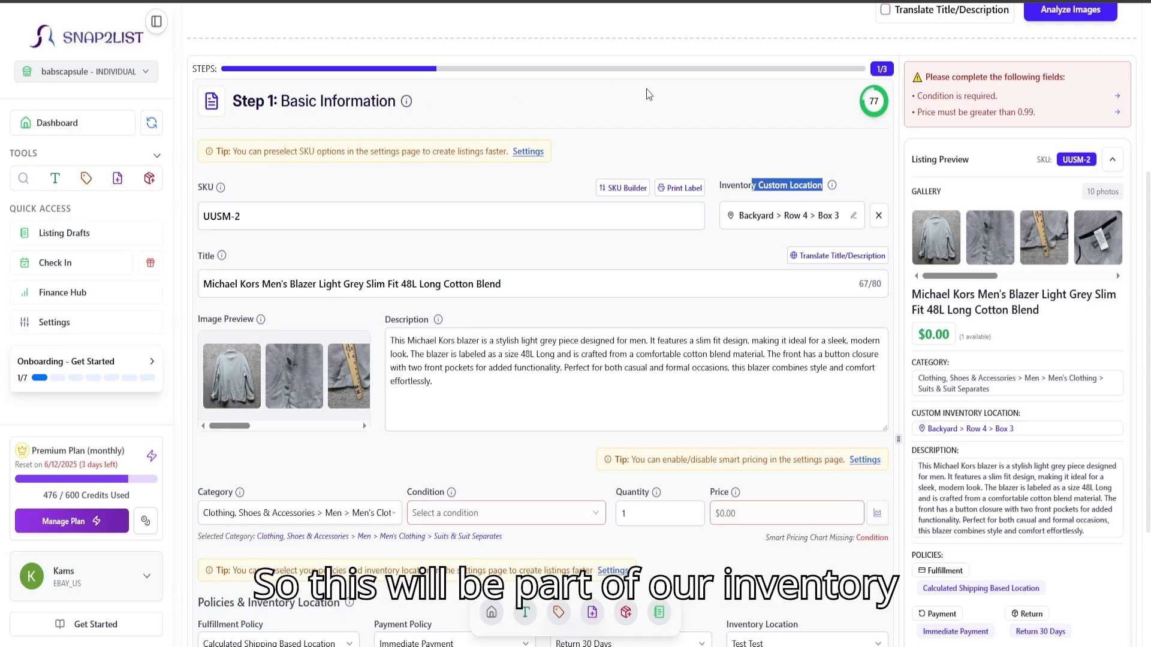
left_click(725, 195)
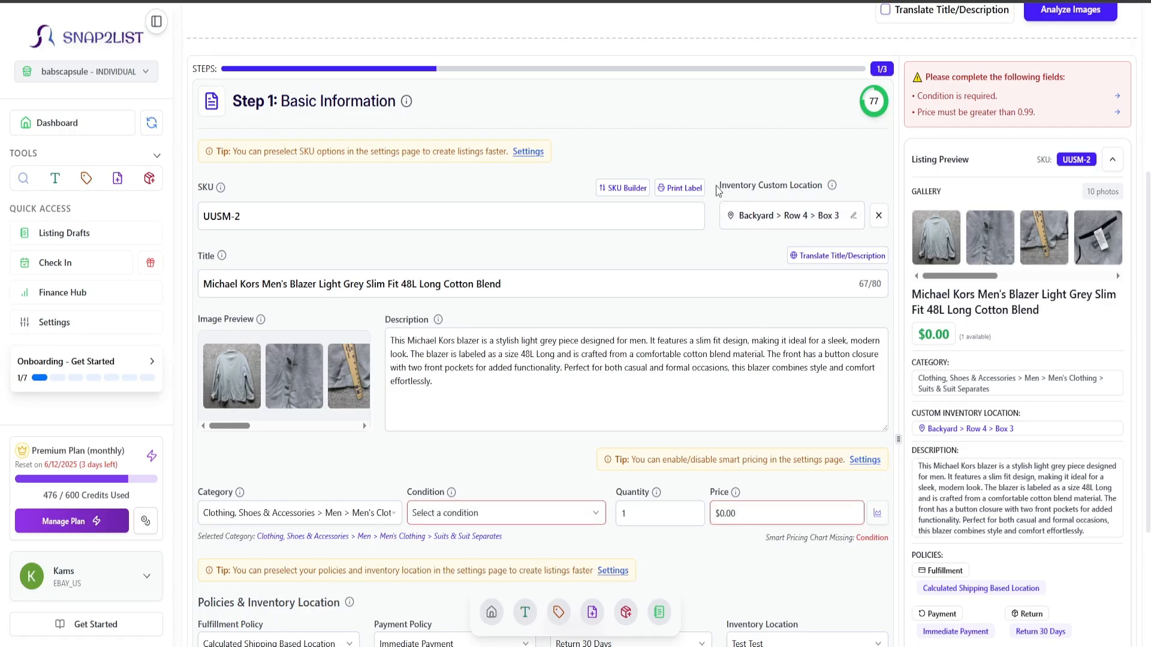
scroll(717, 191, "up", 5)
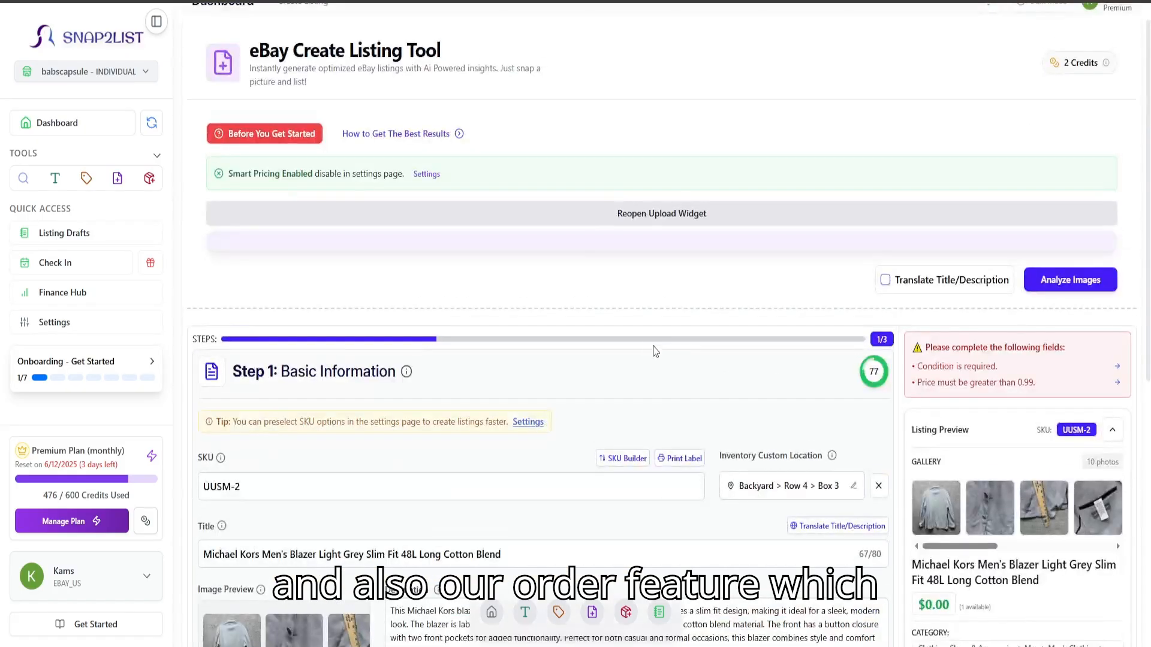
scroll(655, 352, "down", 3)
scroll(646, 336, "down", 1)
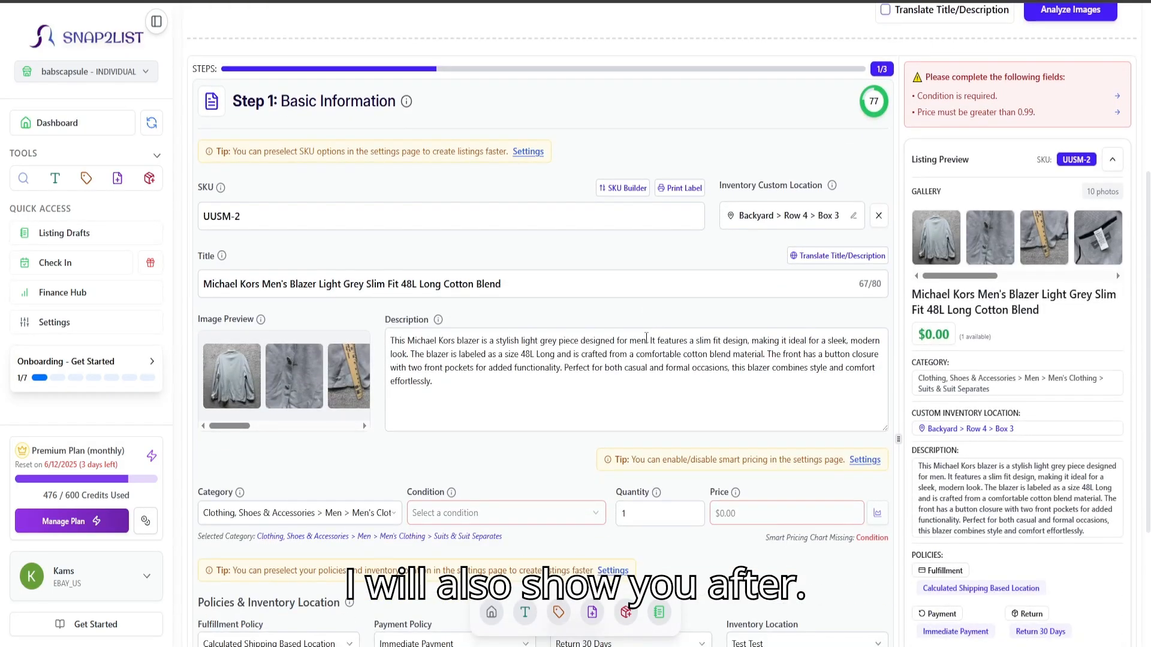
scroll(611, 264, "down", 2)
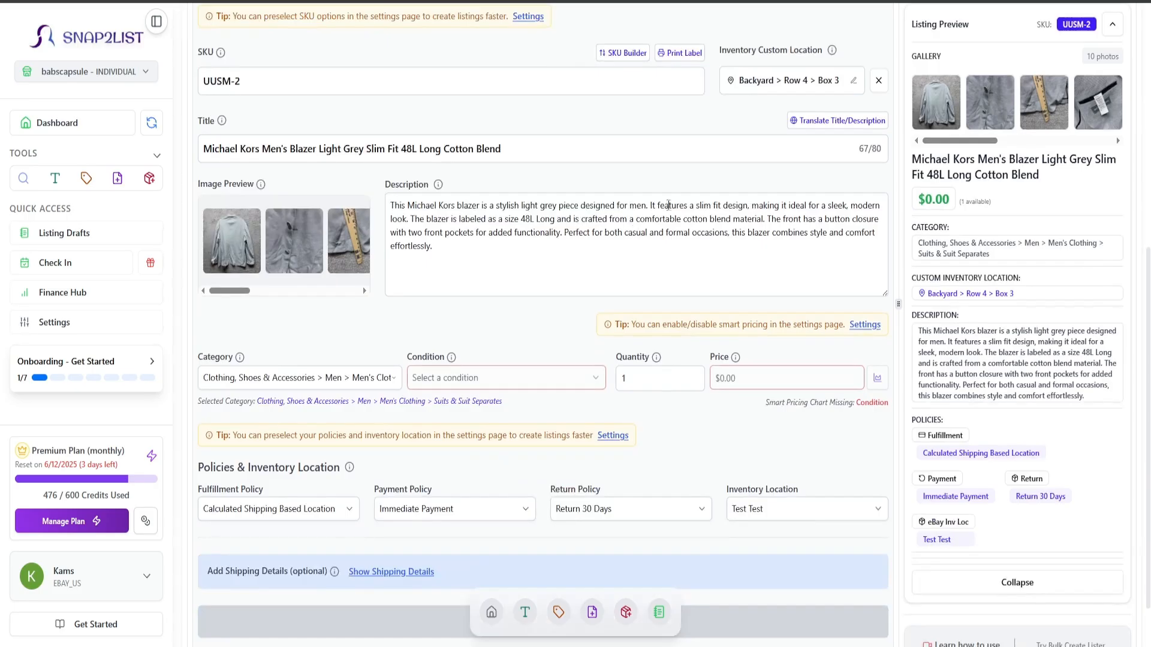
left_click_drag(196, 120, 214, 125)
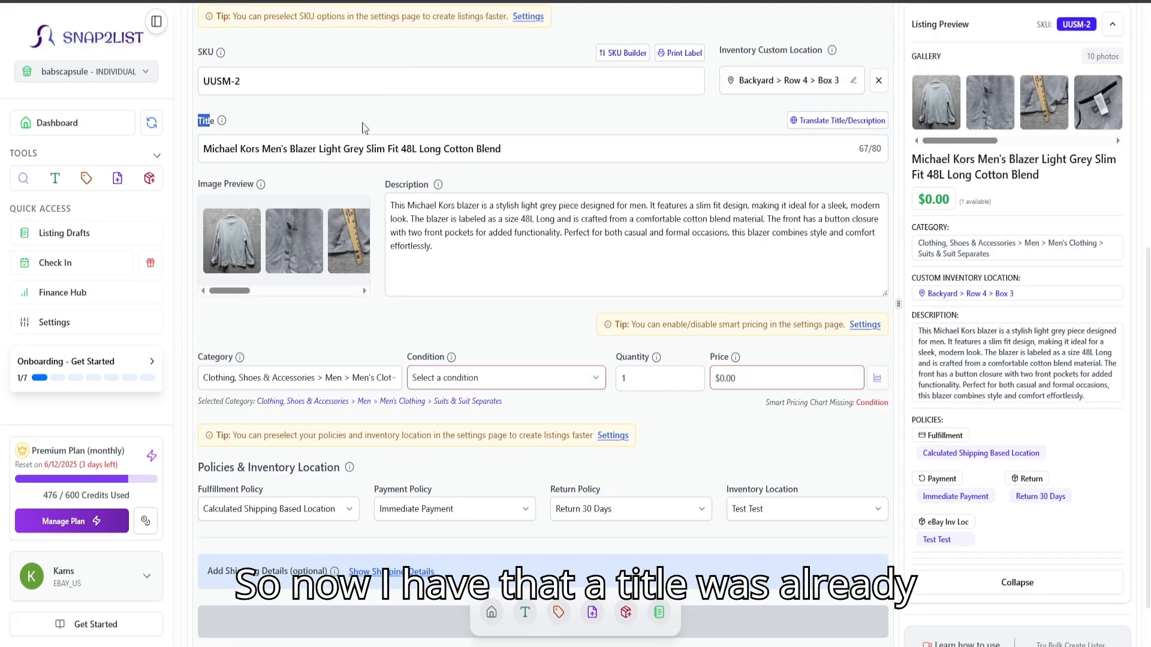
left_click(473, 122)
left_click_drag(543, 147, 203, 147)
left_click(492, 88)
scroll(486, 137, "up", 1)
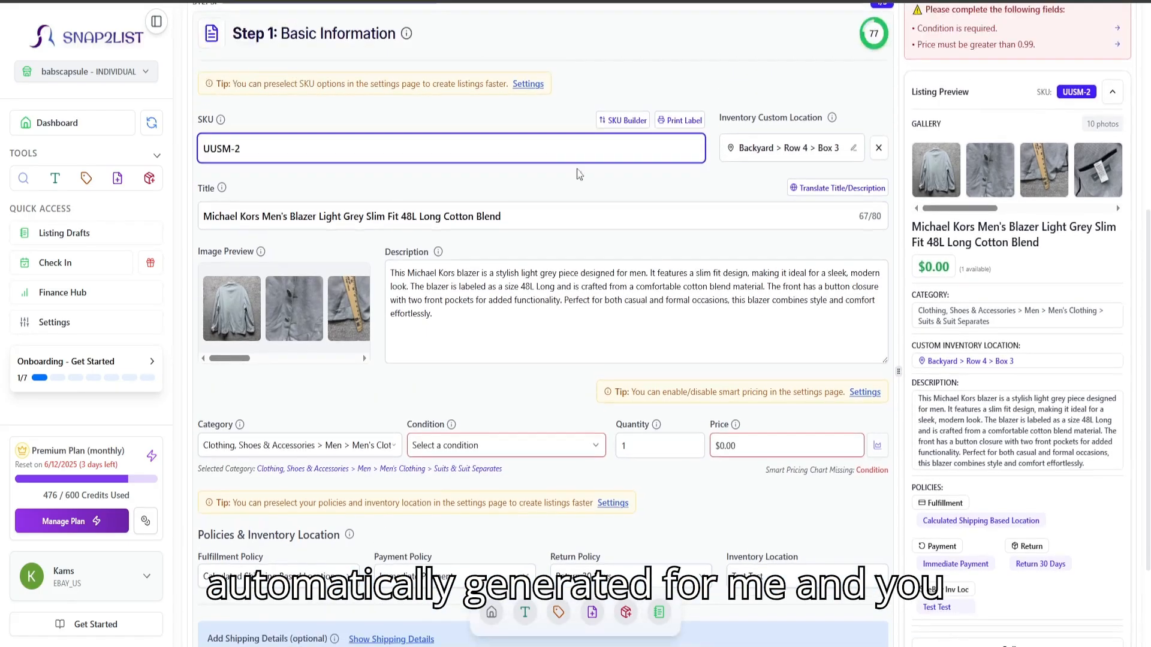
Step: Compare the generated title with the gallery photos, enlarging the last photo of the Michael Kors tags
left_click(658, 214)
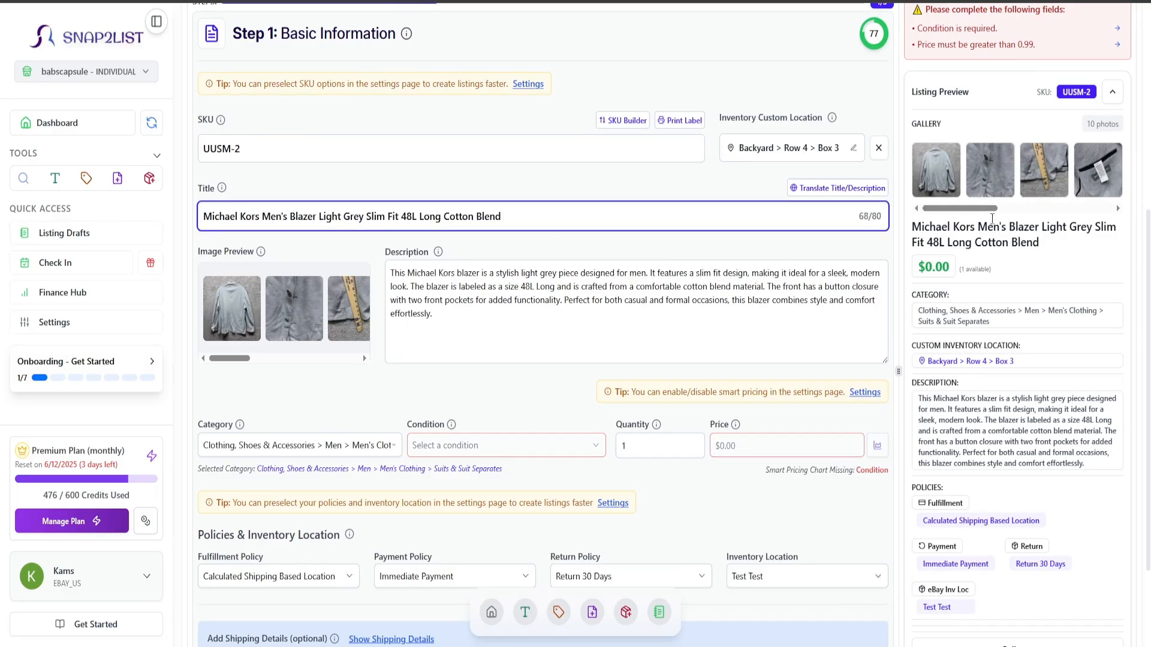
left_click_drag(987, 213, 1005, 214)
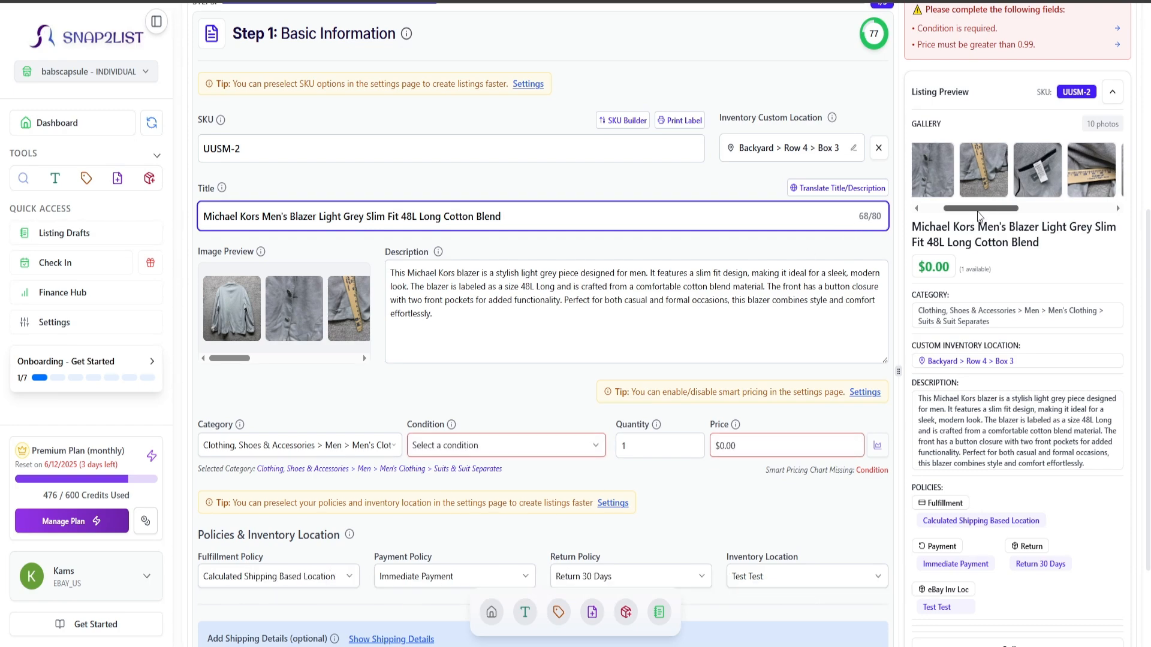
left_click_drag(204, 219, 510, 218)
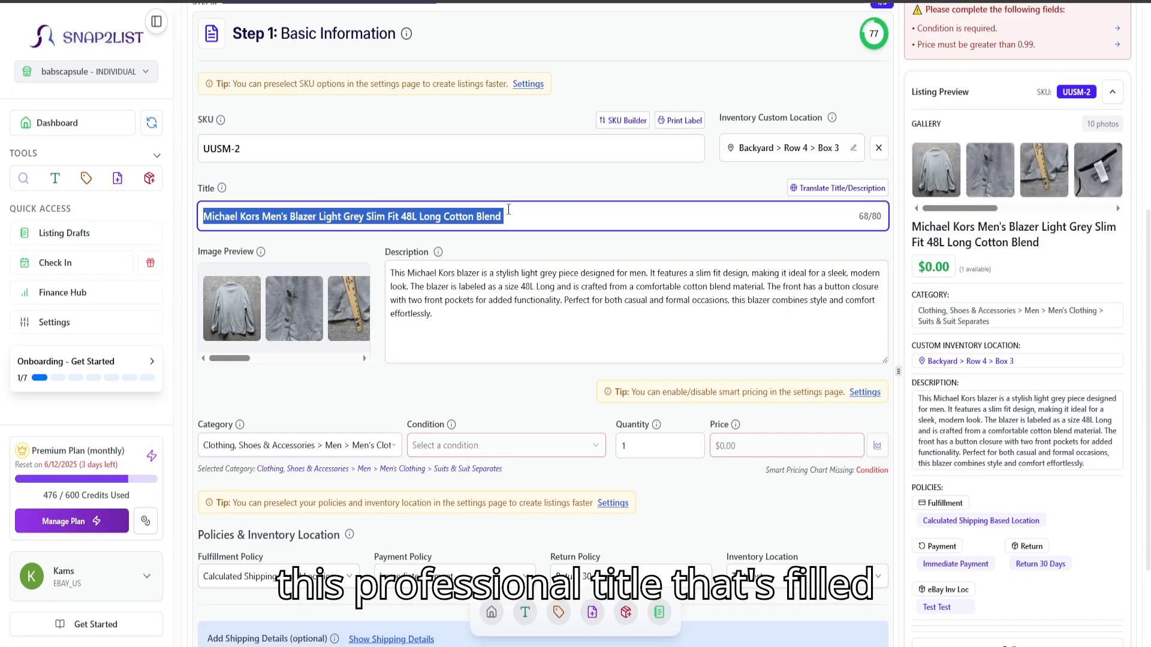
left_click(872, 211)
left_click_drag(1039, 208, 1106, 211)
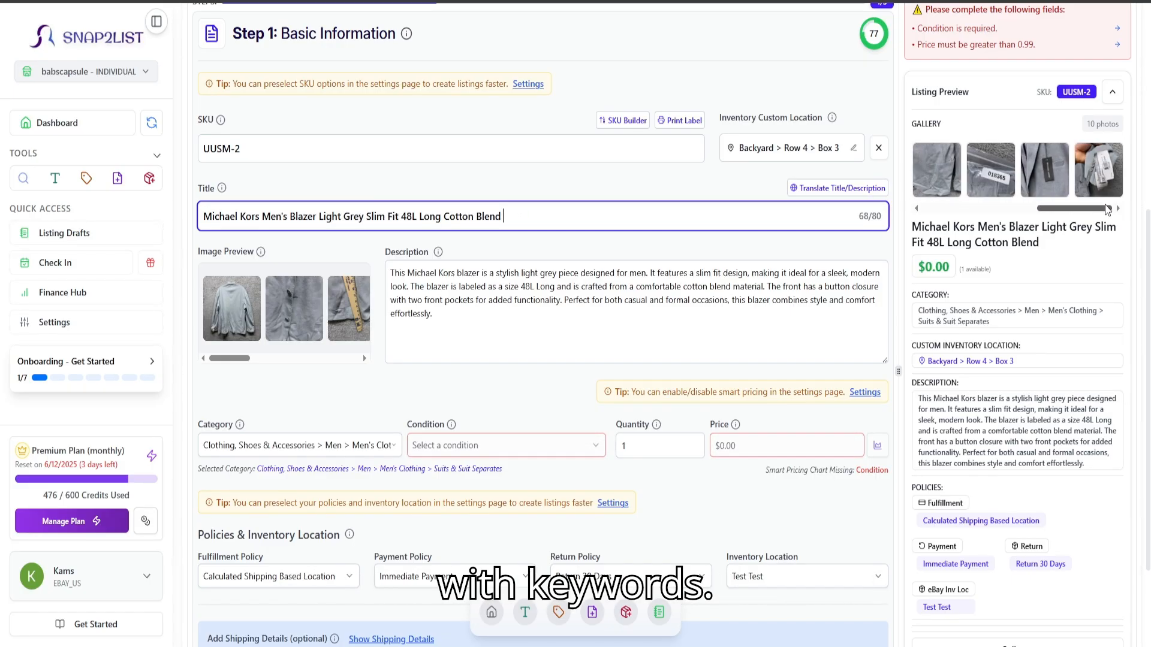
left_click(1106, 180)
scroll(609, 359, "up", 2)
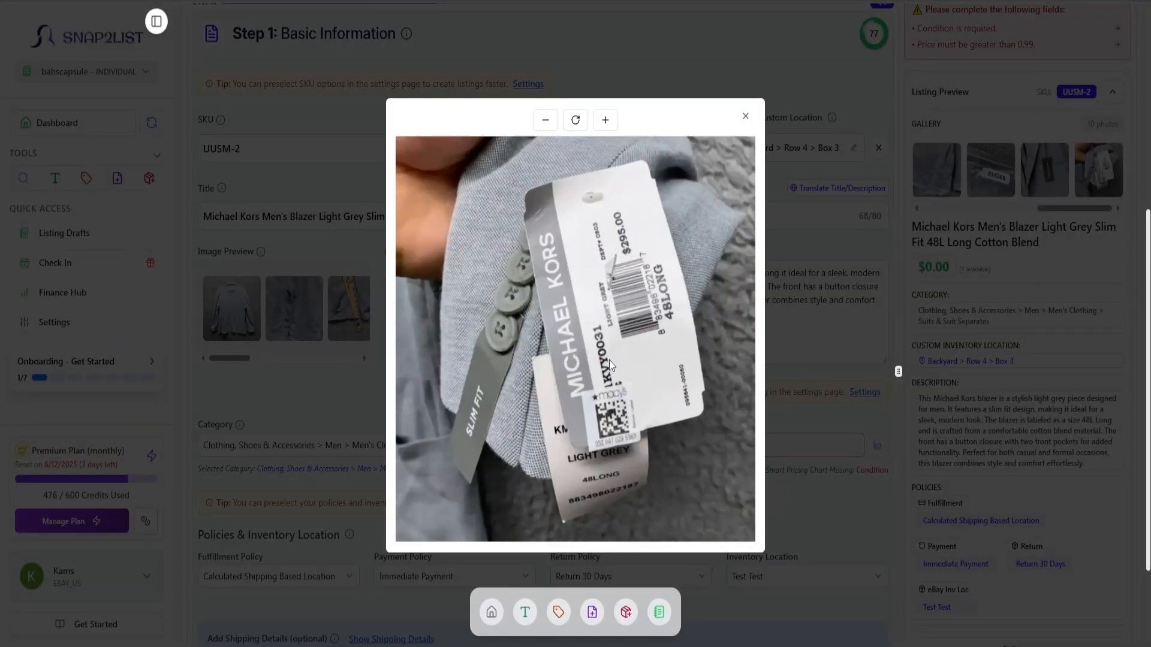
left_click(821, 344)
left_click(406, 216)
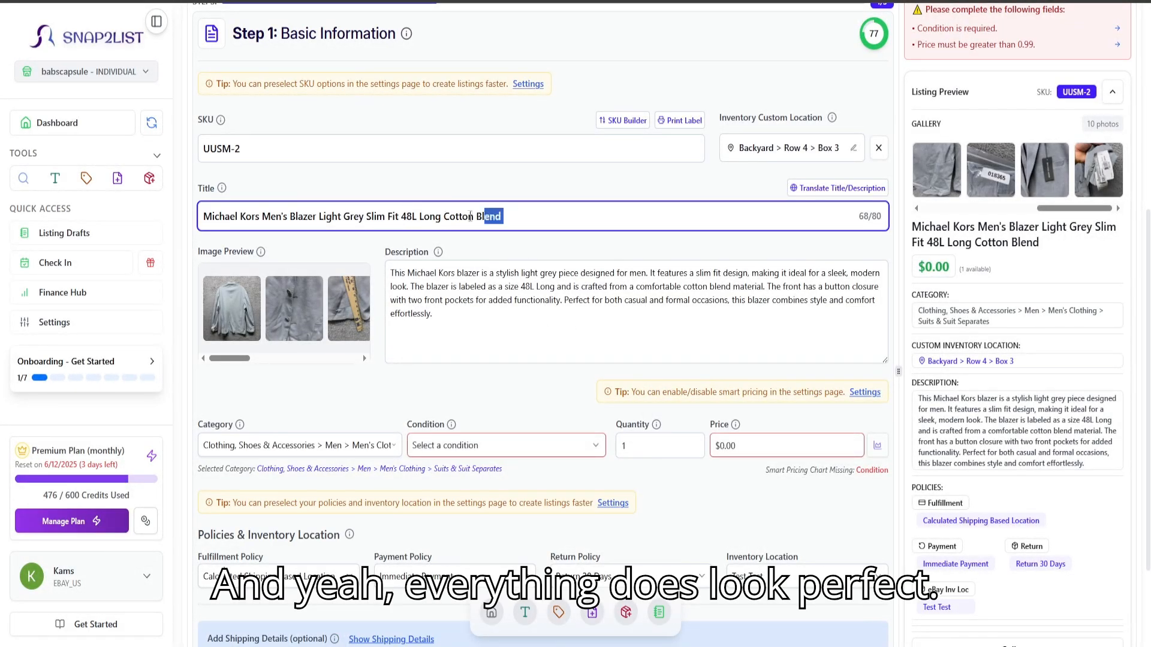
left_click_drag(471, 217, 185, 224)
scroll(349, 278, "down", 1)
left_click(411, 326)
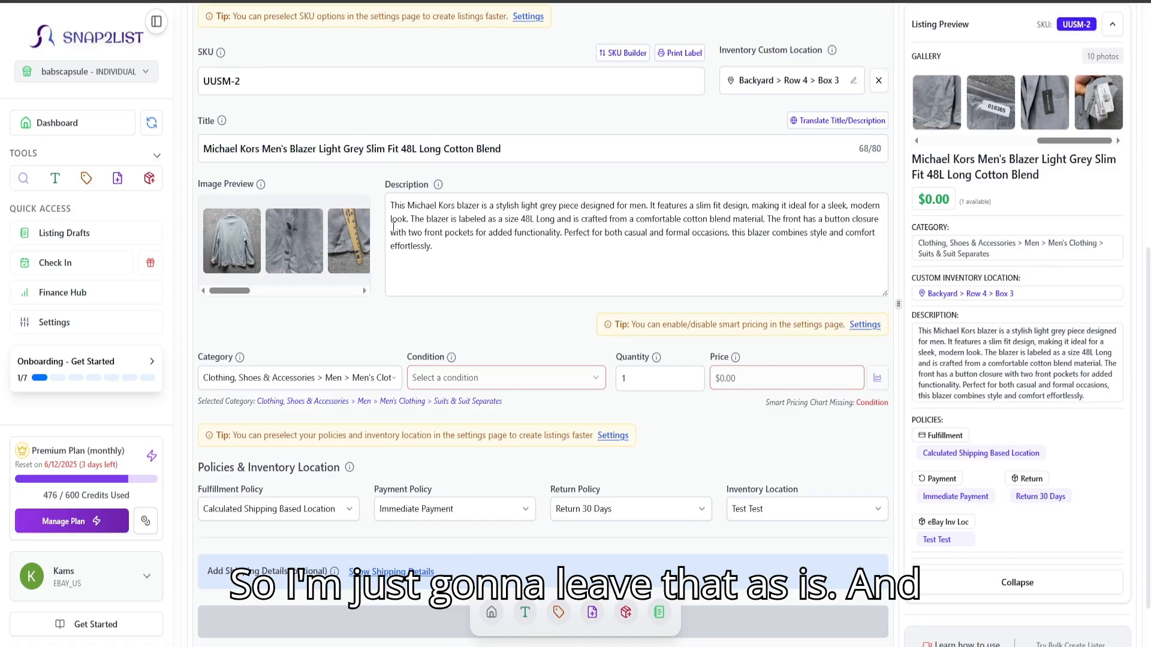
Step: Check the selected category and its alternatives, keeping Suits & Suit Separates
scroll(393, 227, "down", 1)
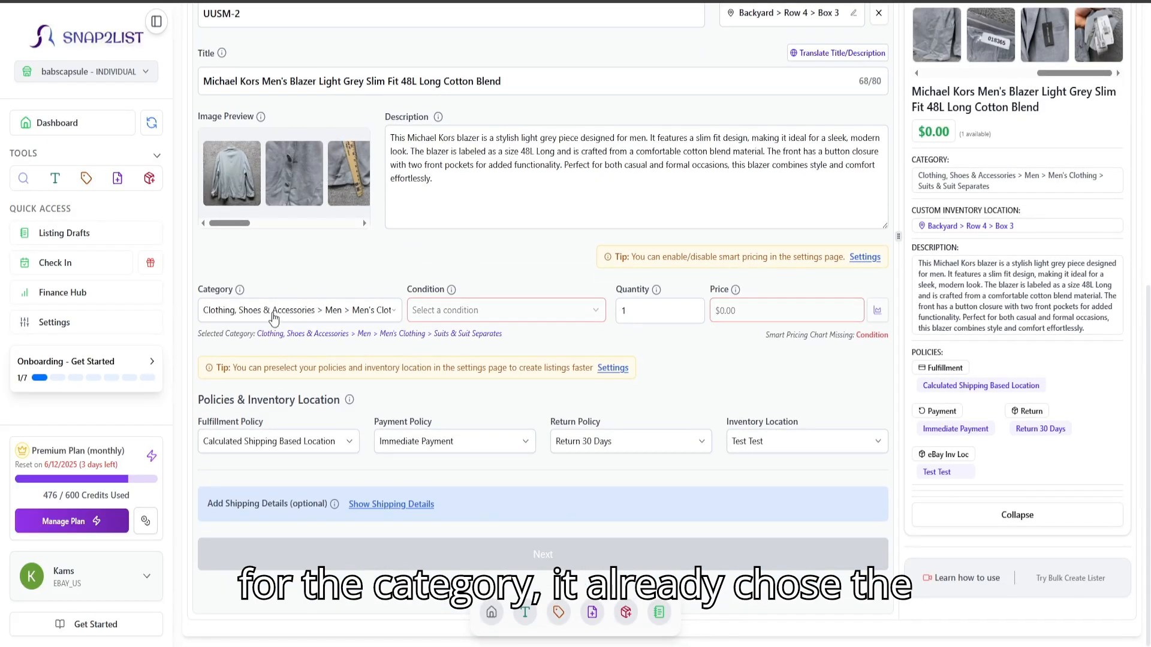
mouse_move(282, 333)
left_mouse_down()
mouse_move(507, 337)
mouse_move(259, 333)
left_mouse_up()
left_click(511, 339)
left_click(272, 310)
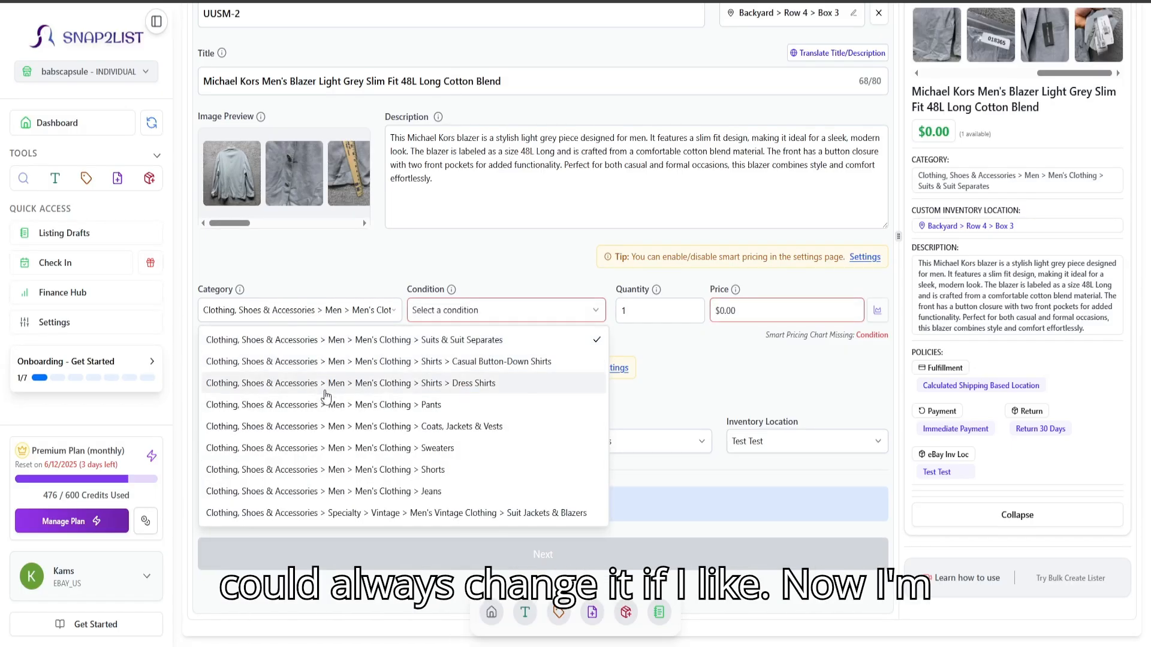
left_click(473, 259)
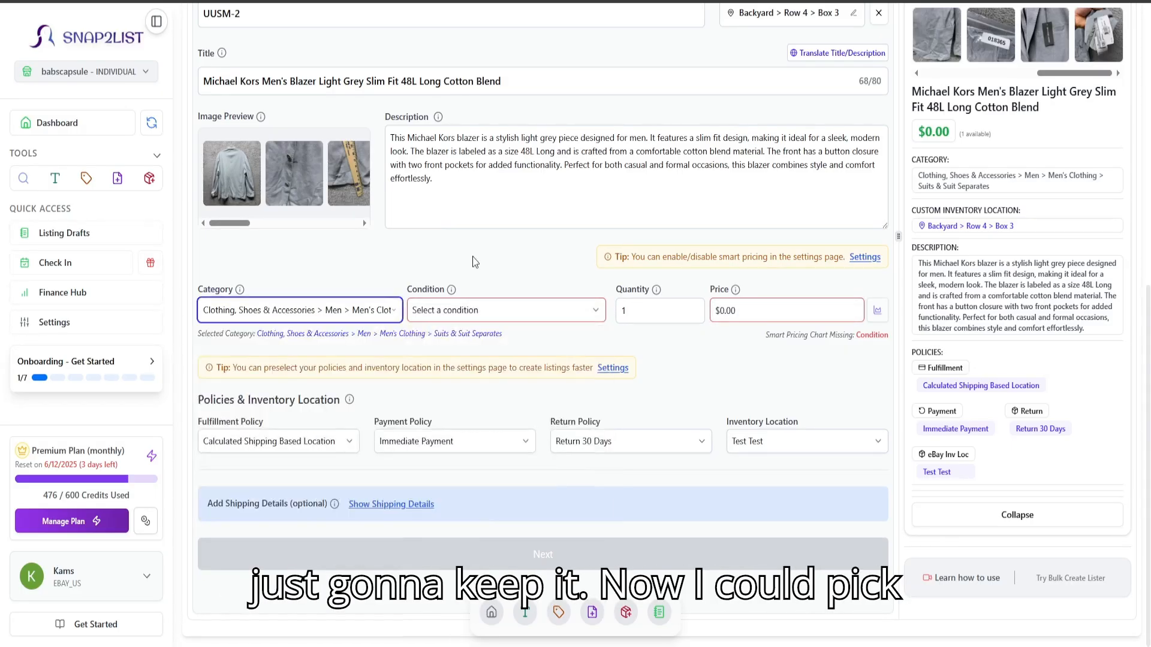
Step: Check the condition field and the smart pricing note under the price, leaving both fields unfilled
left_click(455, 309)
left_click(452, 306)
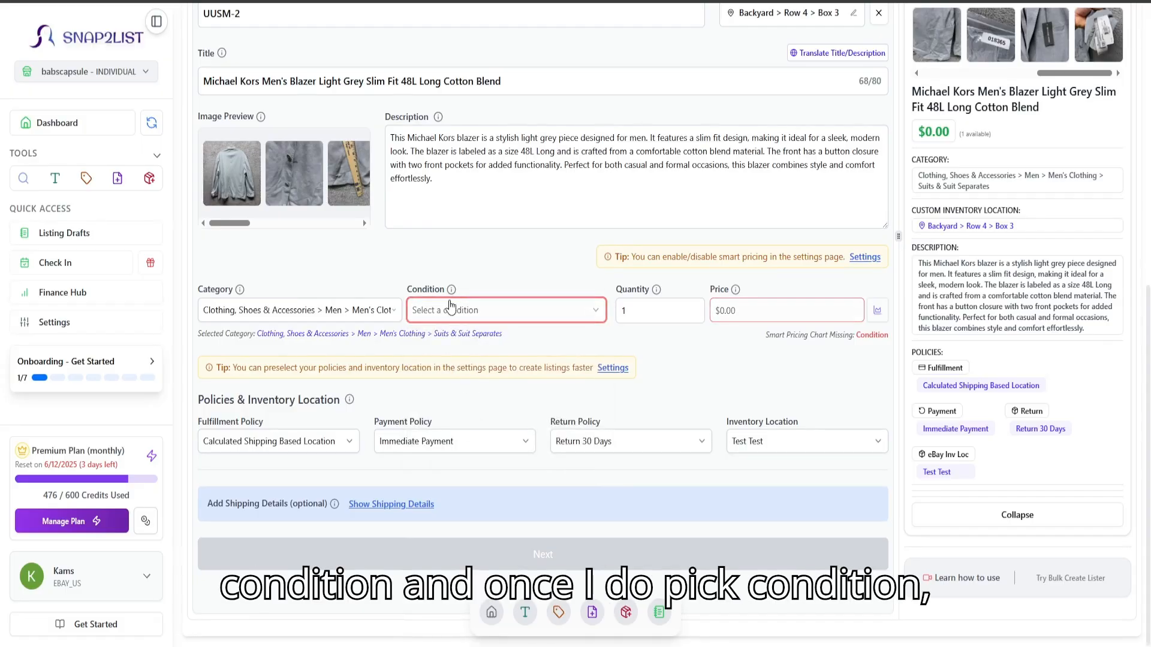
left_click(451, 305)
left_click(498, 277)
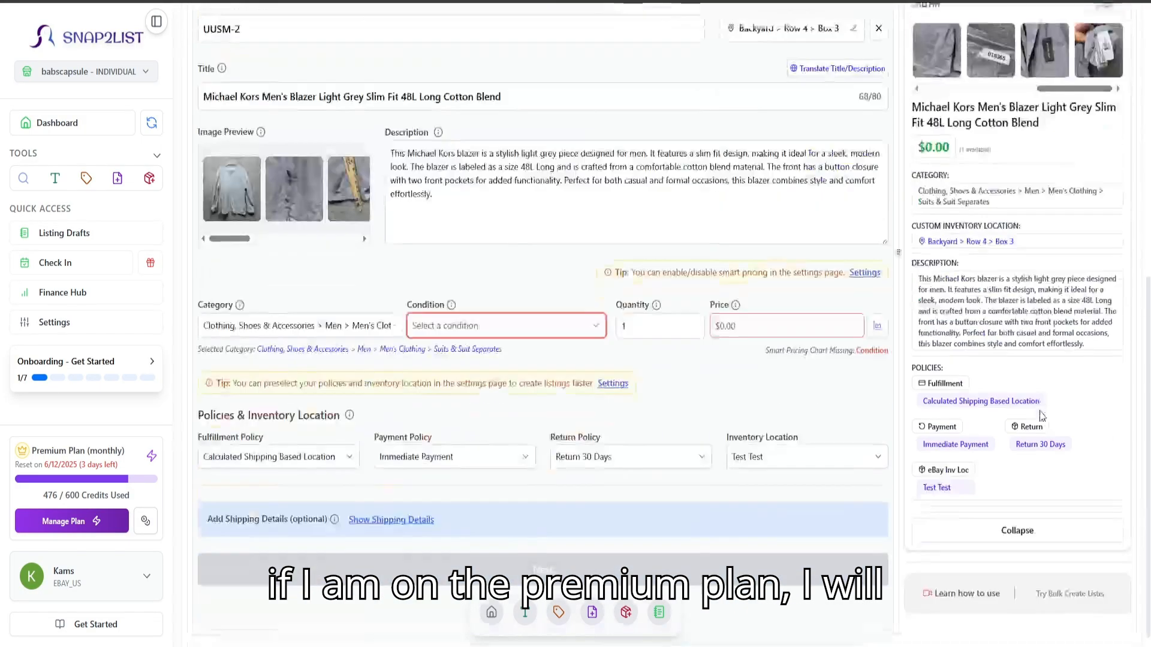
left_click_drag(765, 337, 833, 339)
left_click(722, 339)
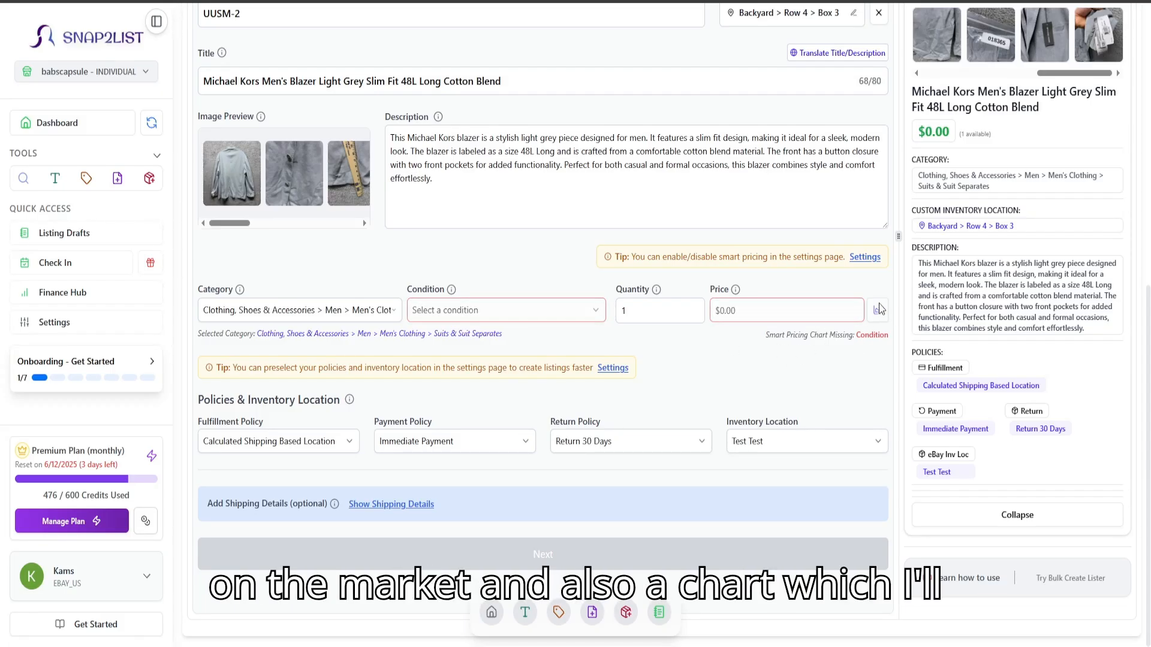
Step: Set the blazer's condition to Pre-owned - Excellent
left_click_drag(405, 294, 444, 290)
left_click(410, 292)
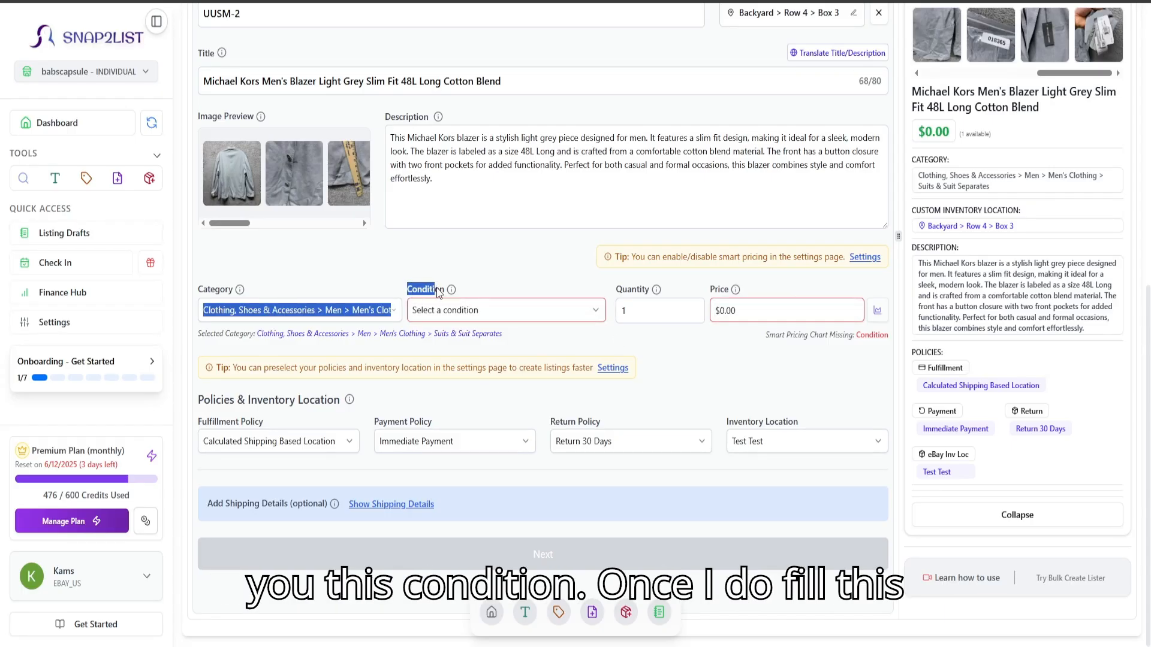
left_click(451, 313)
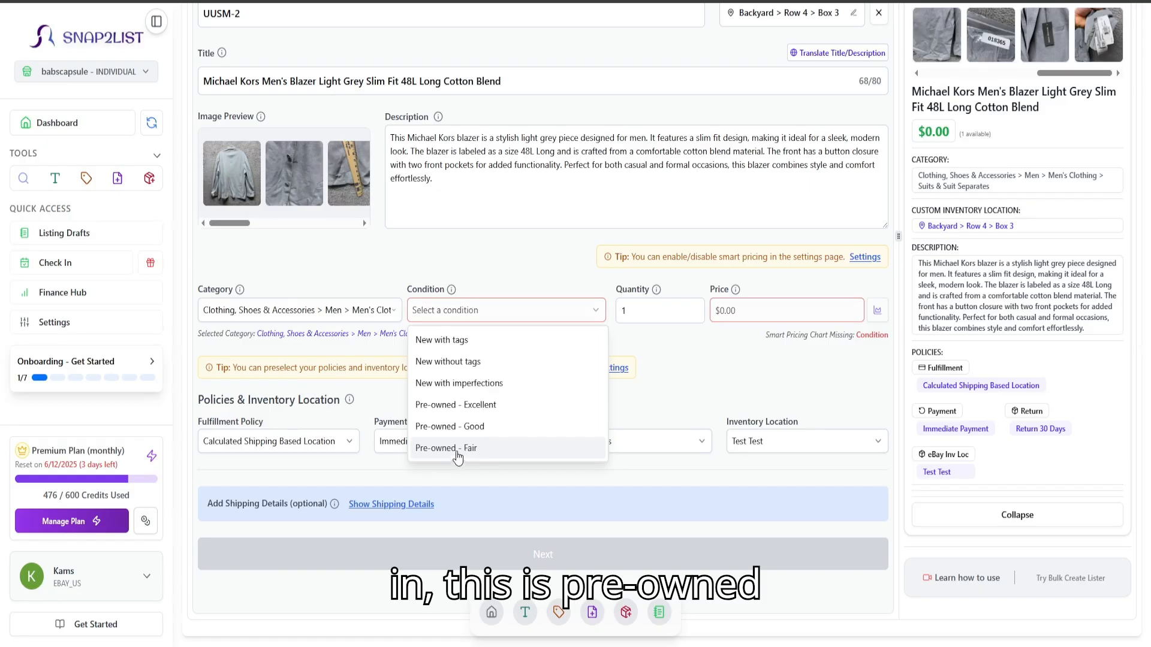
left_click(473, 410)
Step: Examine the suggested prices and the Condition Description field for the pre-owned blazer
left_click_drag(410, 291, 444, 292)
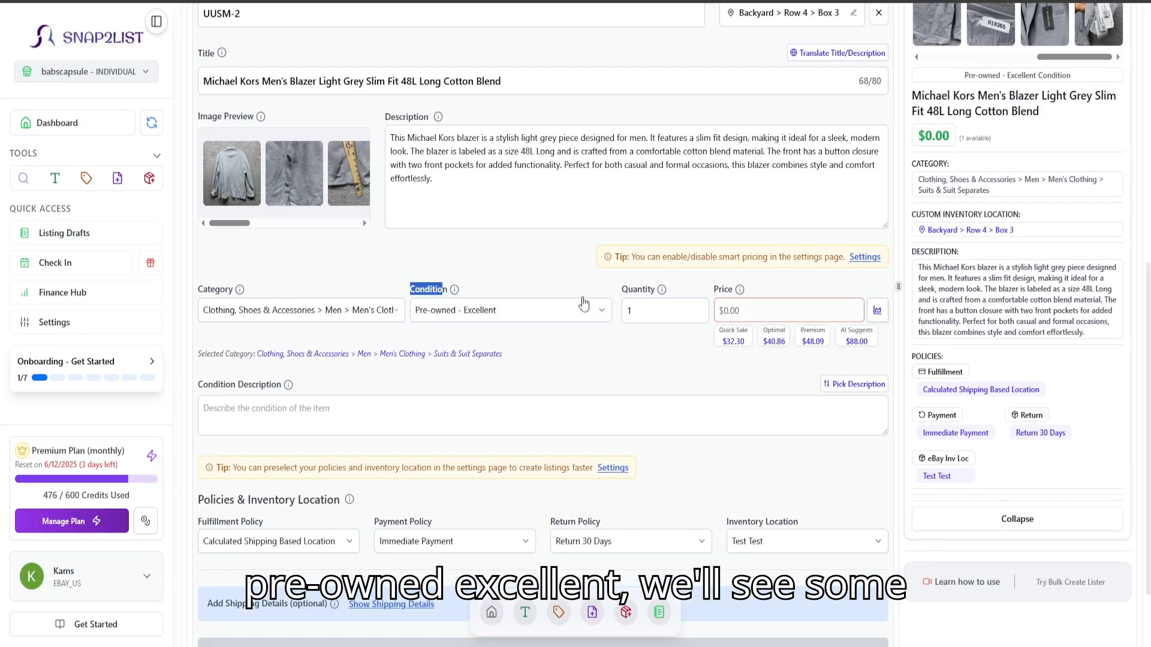
left_click(757, 316)
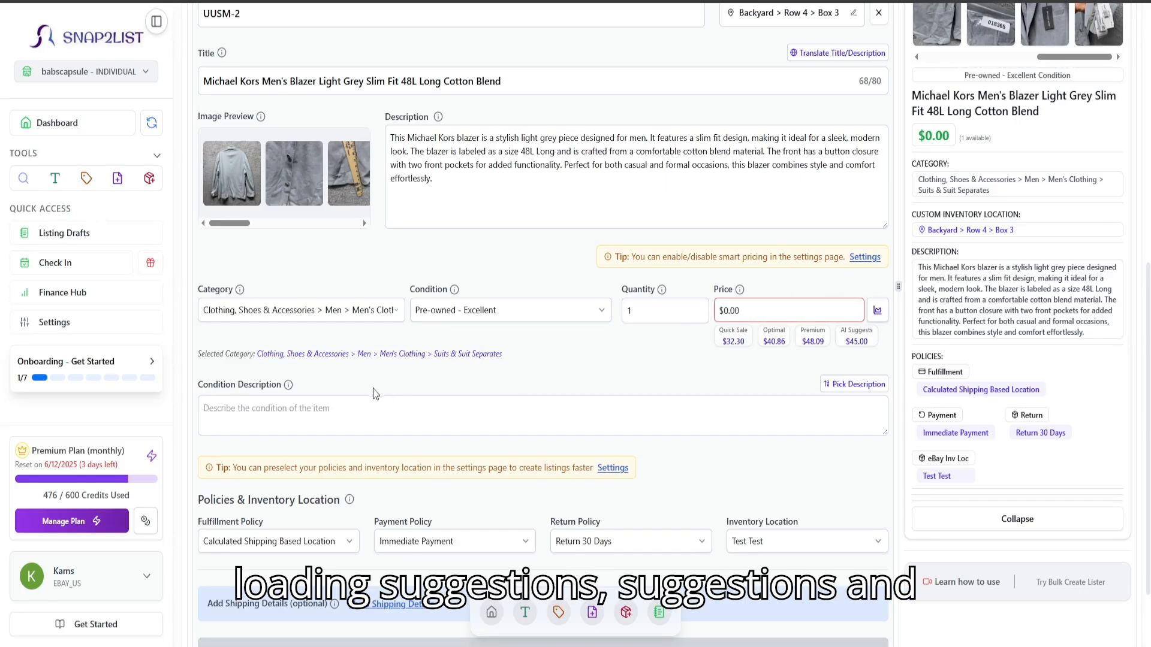
left_click_drag(202, 385, 256, 387)
left_click(408, 381)
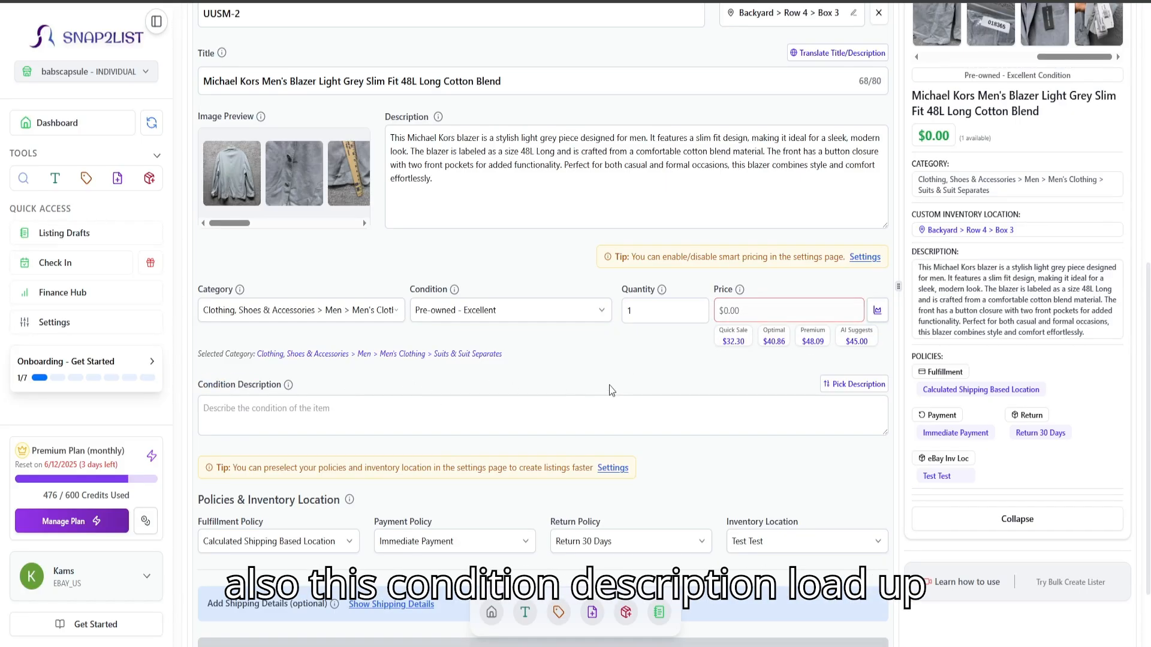
scroll(599, 377, "down", 1)
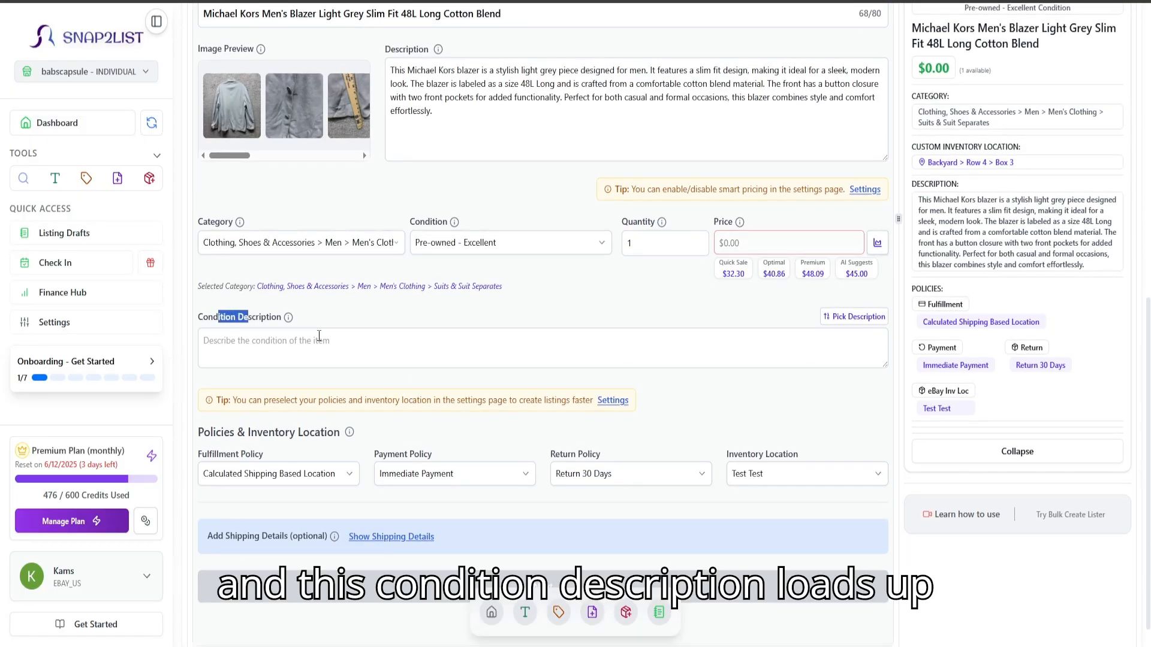
left_click(428, 314)
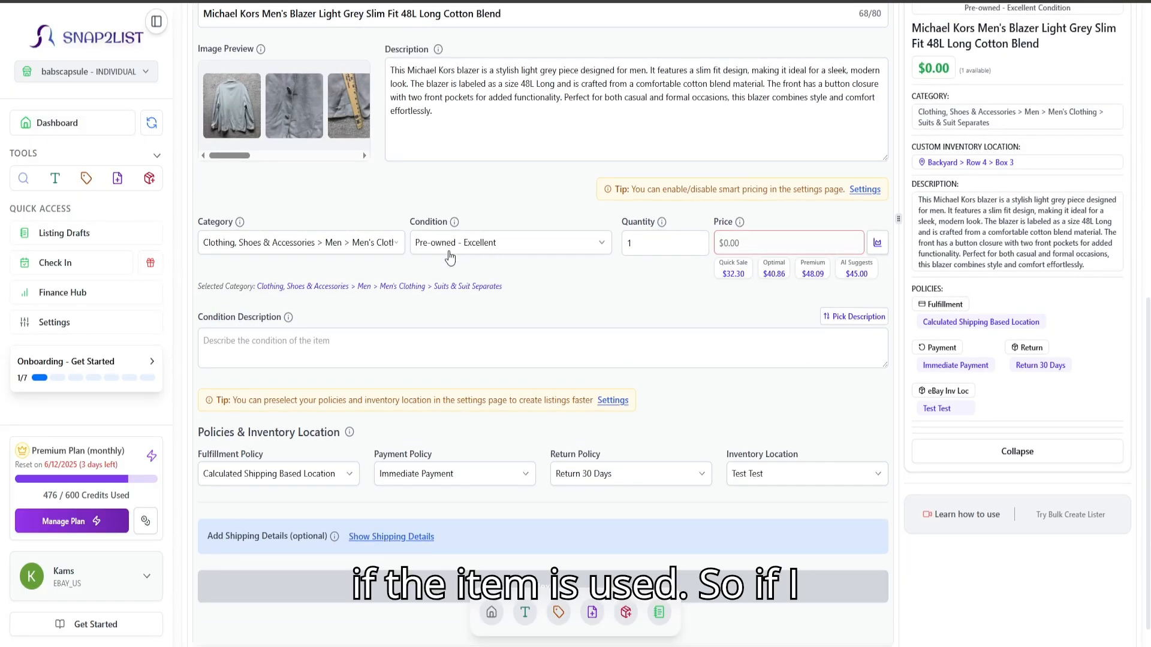
Step: Fill the blazer's condition description with the predefined text "Gently used, minimal signs of wear."
left_click(835, 324)
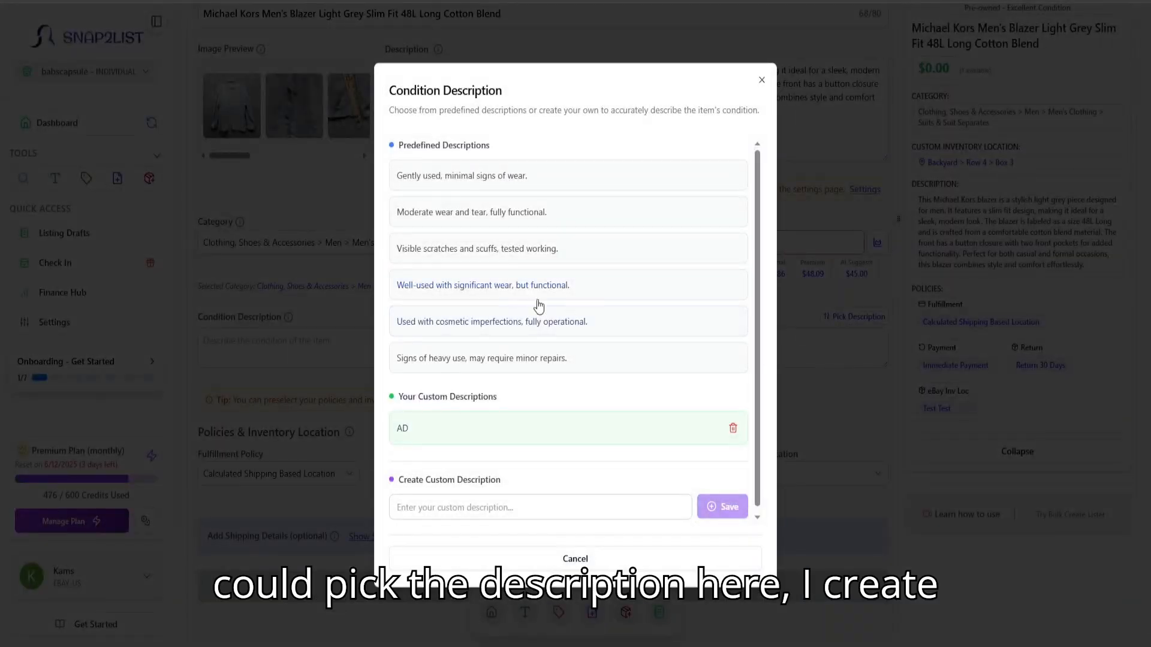
left_click(443, 508)
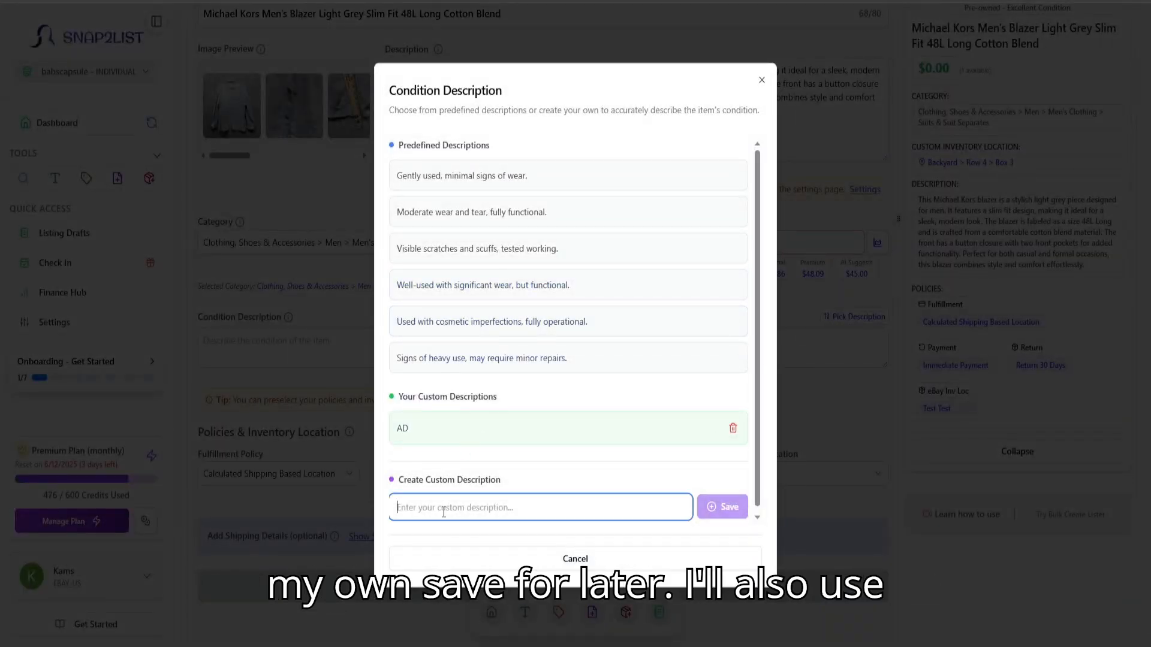
left_click(444, 188)
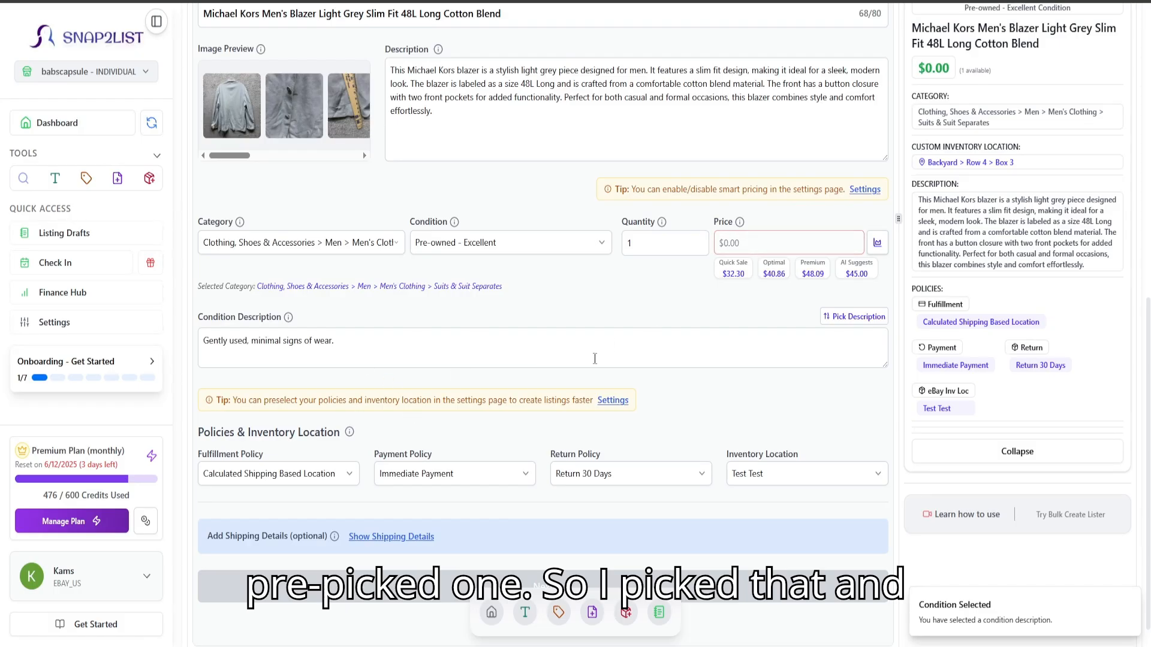
Step: Open the price suggestions based on similar listings and examine the highest, lowest and average prices and the active listings period
scroll(539, 360, "up", 1)
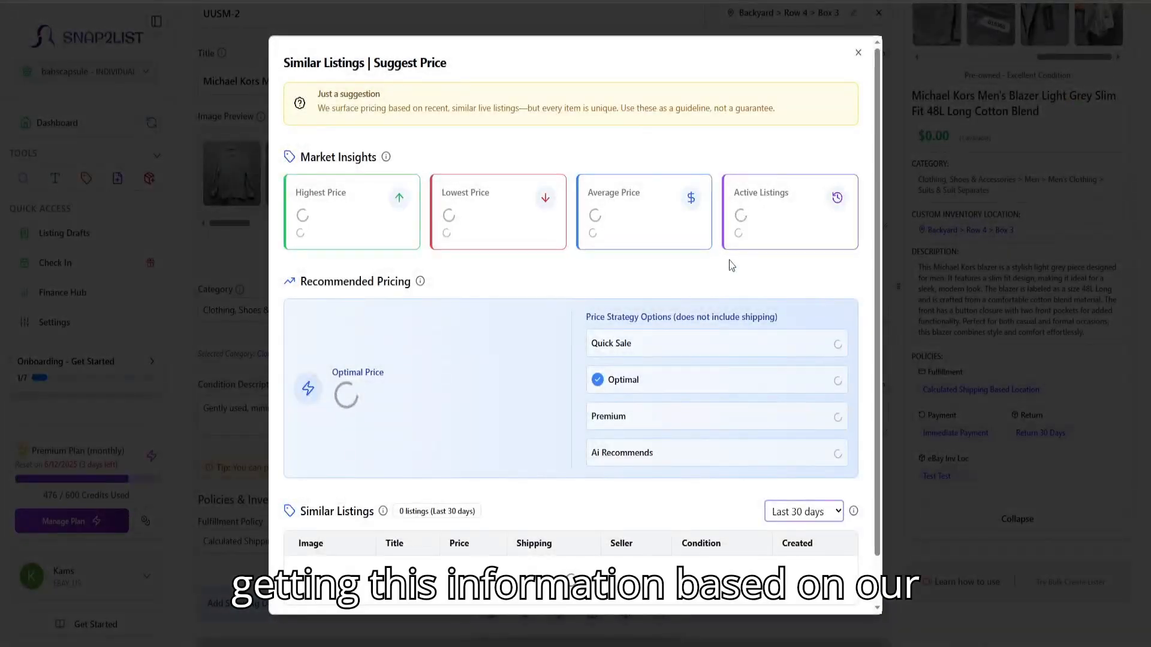
scroll(707, 312, "down", 1)
scroll(552, 384, "down", 3)
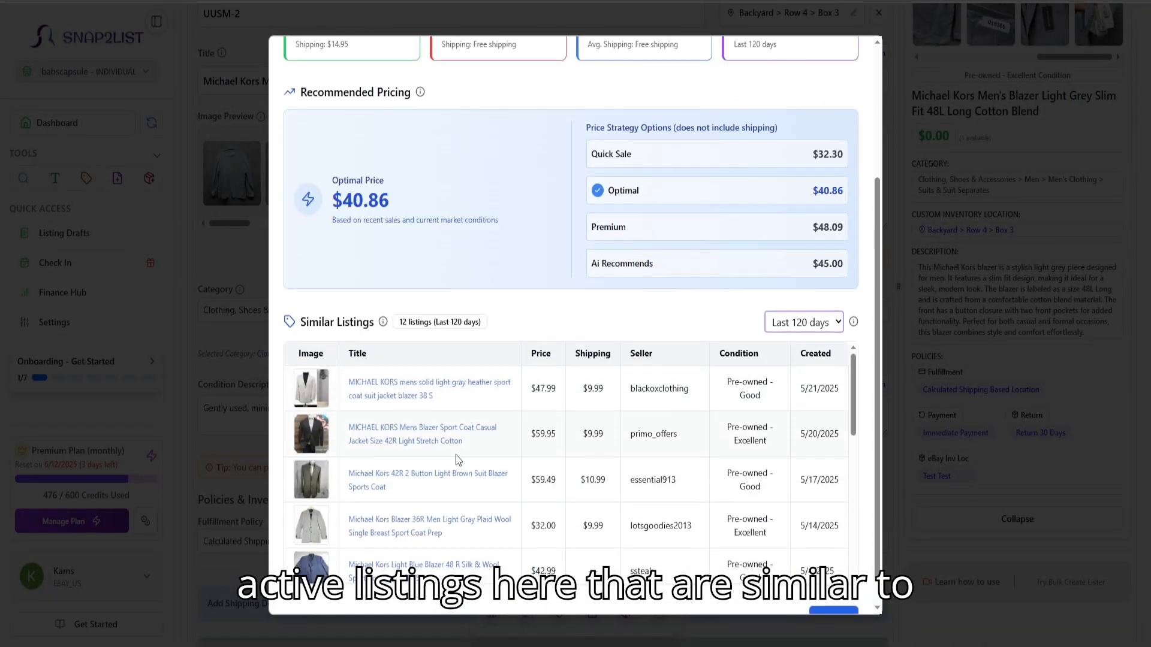
scroll(465, 473, "down", 1)
scroll(465, 473, "up", 5)
scroll(441, 305, "down", 1)
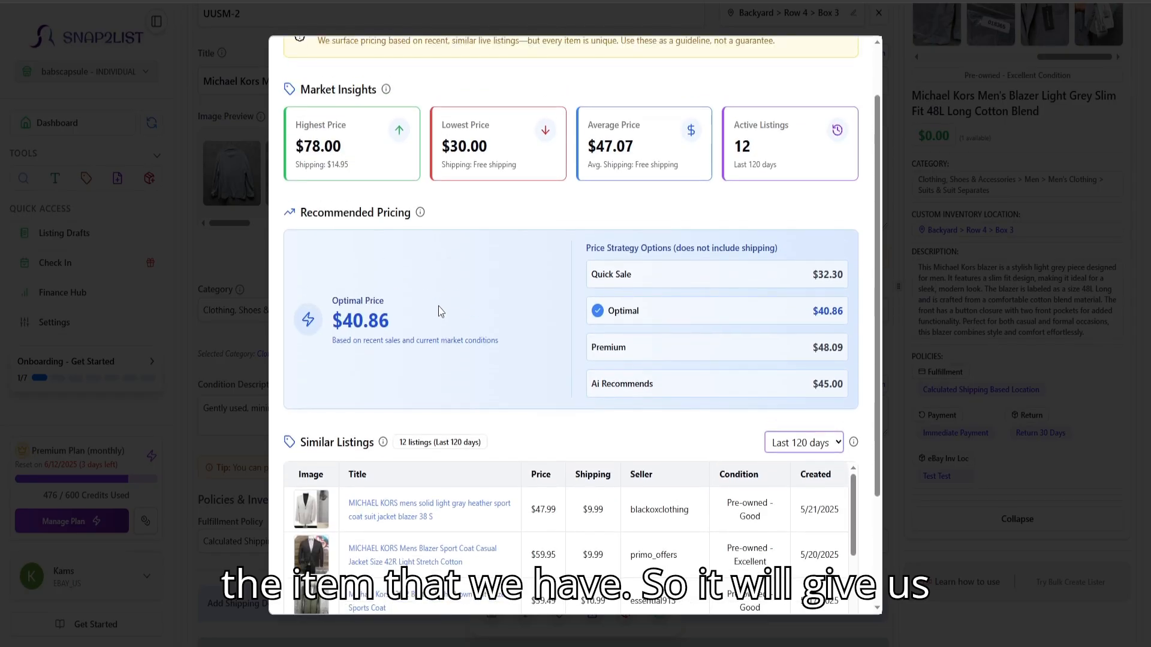
scroll(438, 308, "up", 1)
left_click_drag(301, 157, 372, 161)
left_click(373, 161)
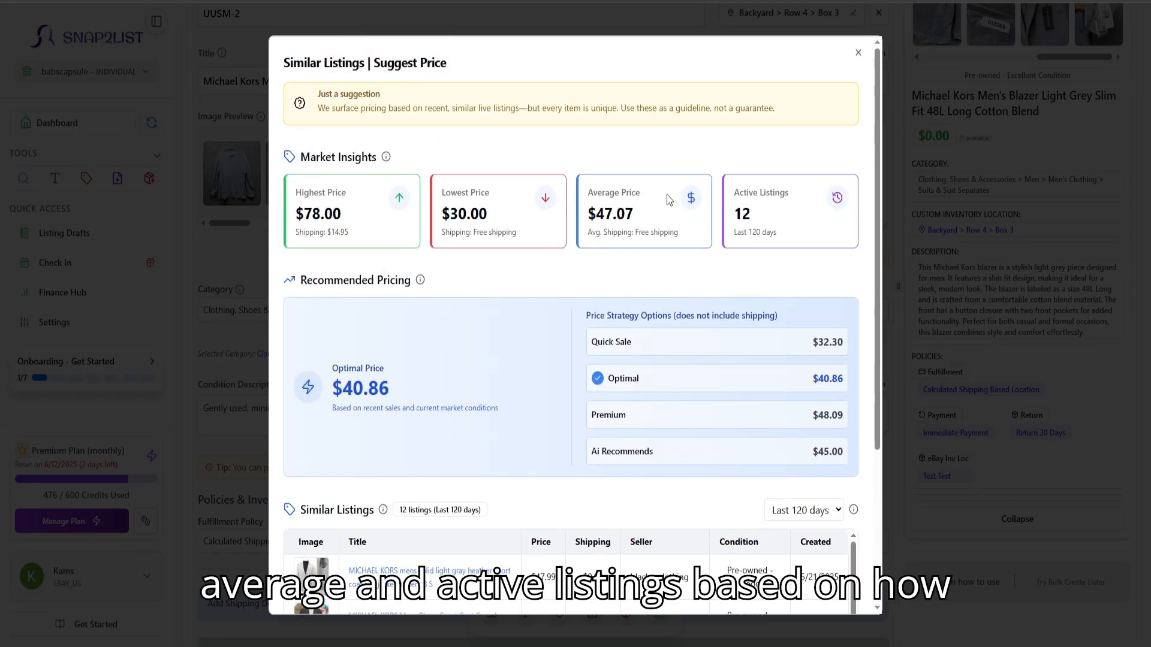
scroll(755, 205, "down", 1)
left_click_drag(794, 174, 737, 166)
scroll(729, 297, "down", 1)
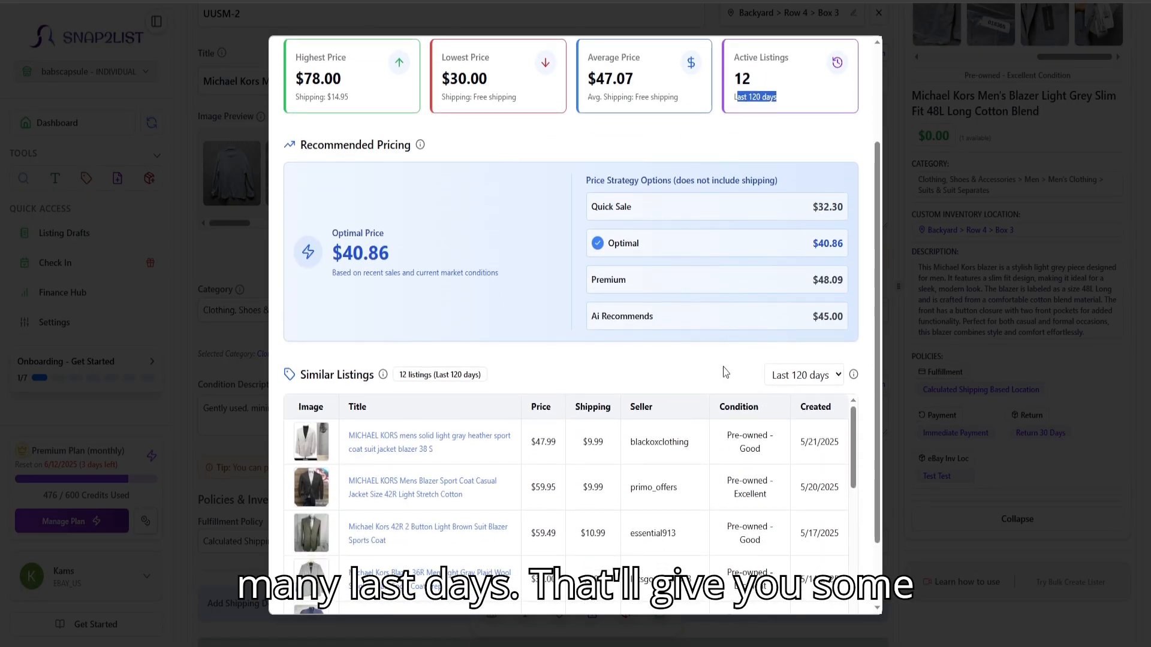
Step: Review the price strategy options and browse the similar listings' prices, shipping and conditions, closing the price suggestions when done
left_click_drag(601, 207, 742, 329)
left_click(620, 298)
scroll(620, 299, "down", 1)
scroll(476, 390, "down", 6)
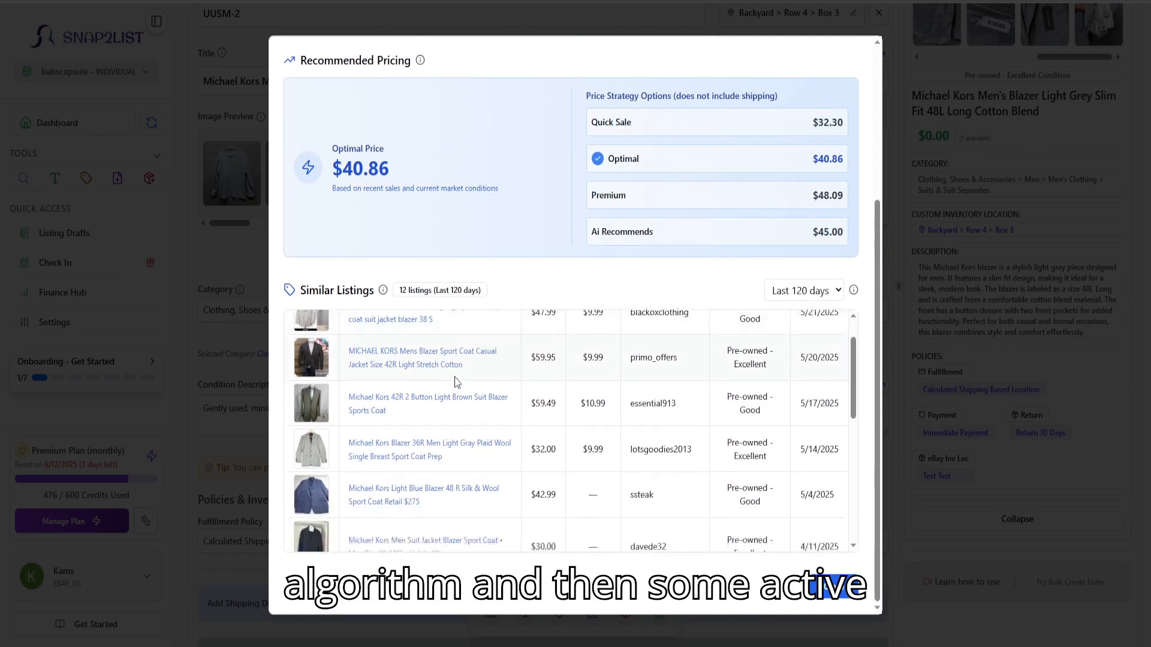
scroll(483, 472, "up", 5)
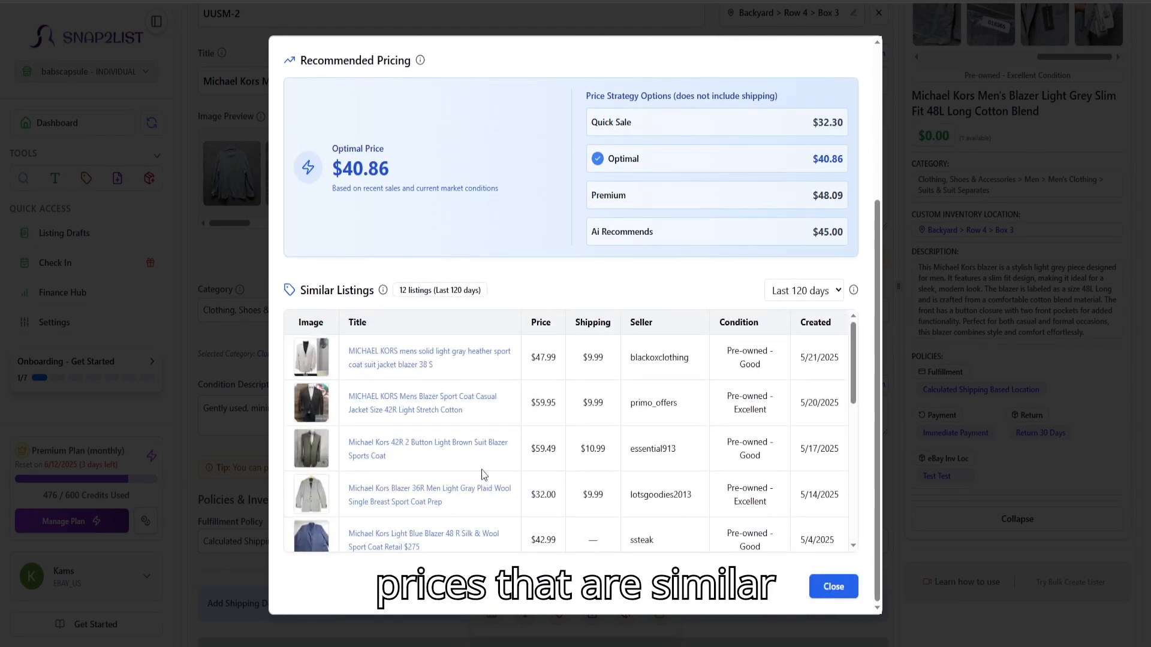
scroll(483, 475, "down", 7)
scroll(461, 474, "up", 7)
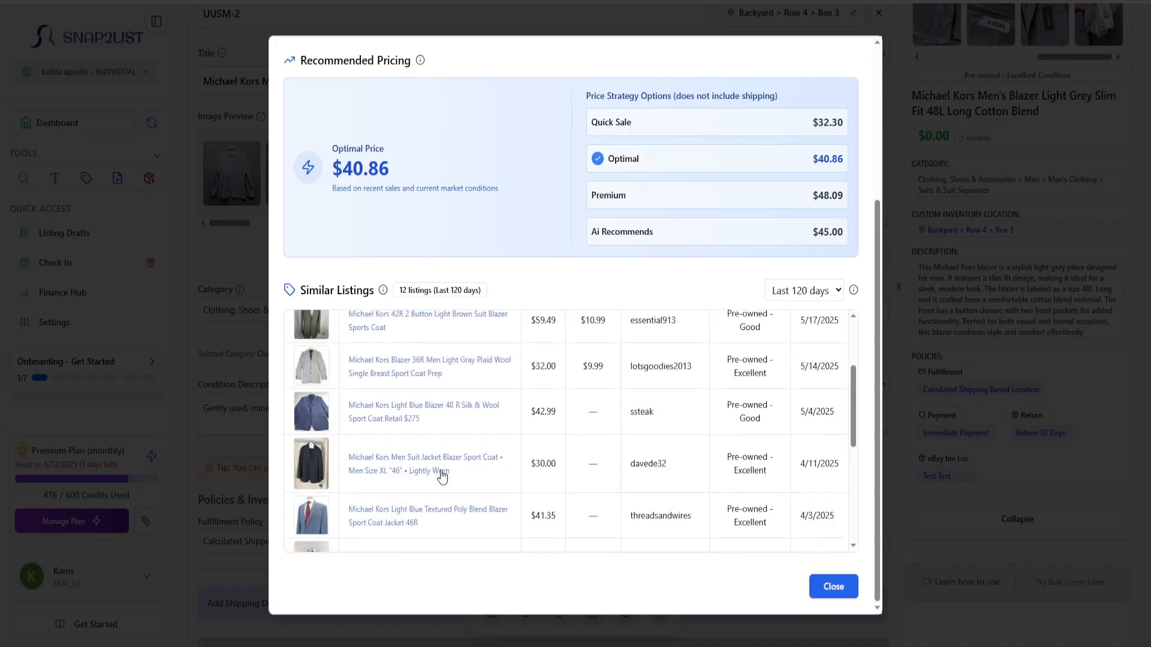
scroll(791, 438, "down", 7)
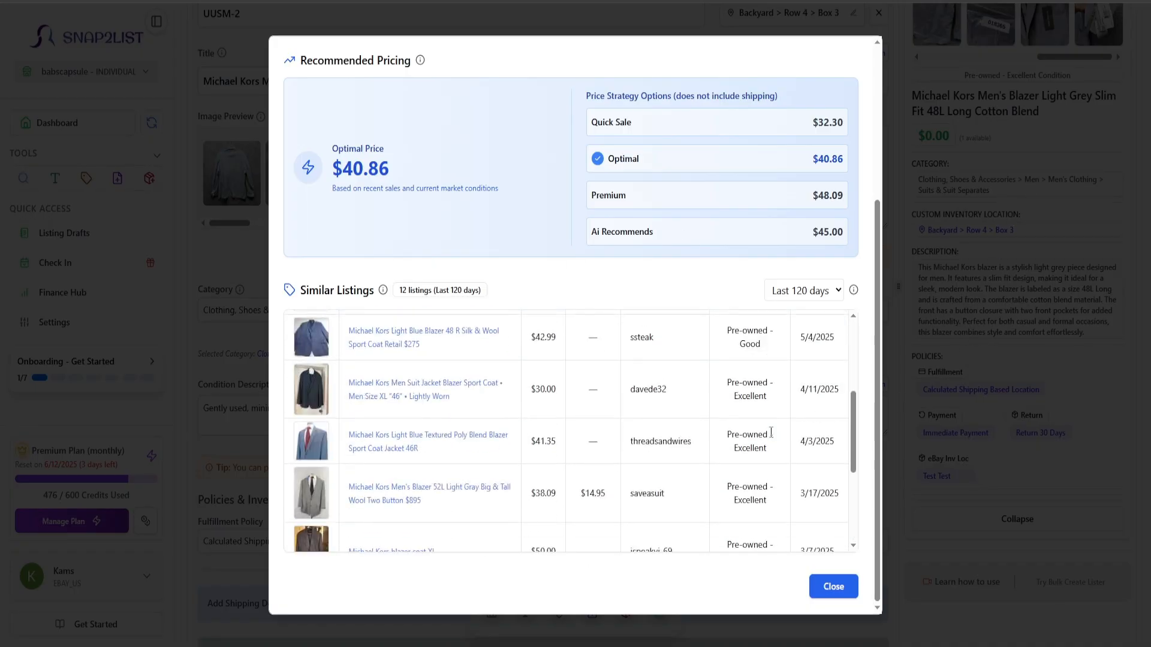
left_click(971, 458)
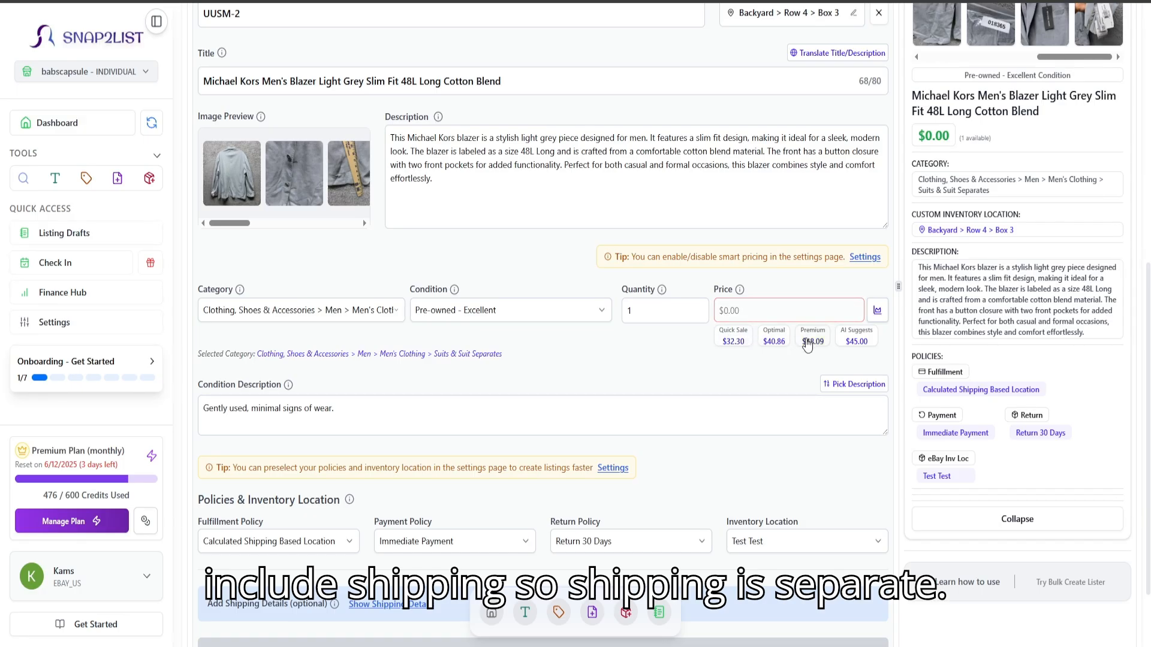
Step: Apply the Premium suggested price of $48.09 to the blazer and open the price for editing
left_click(809, 346)
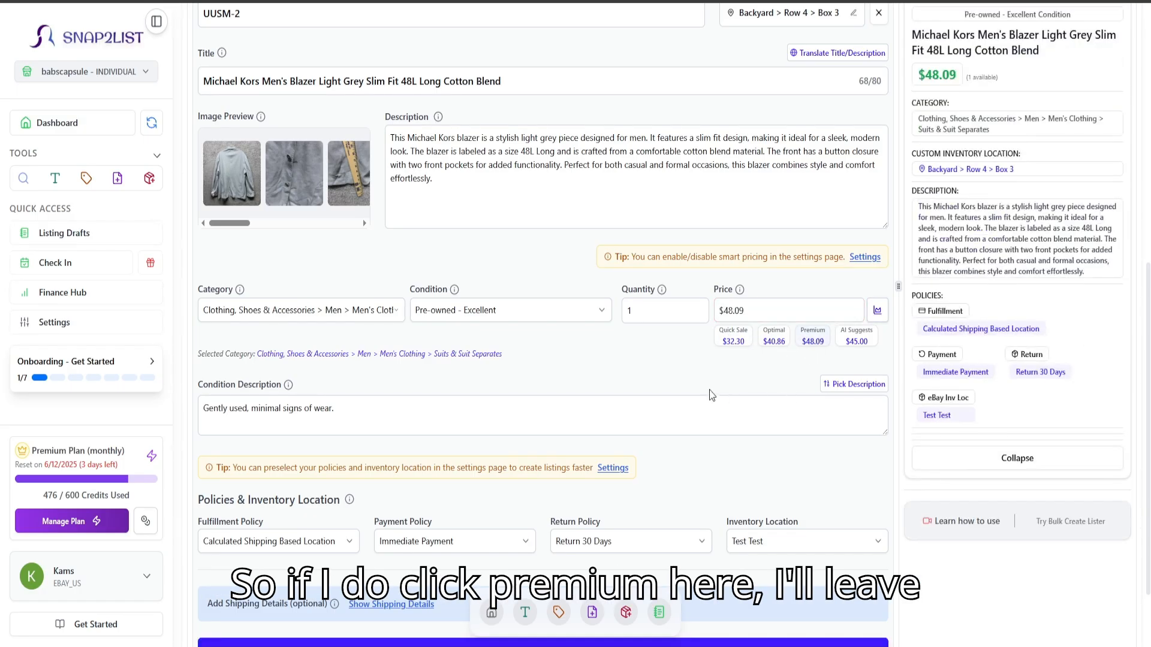
left_click(742, 306)
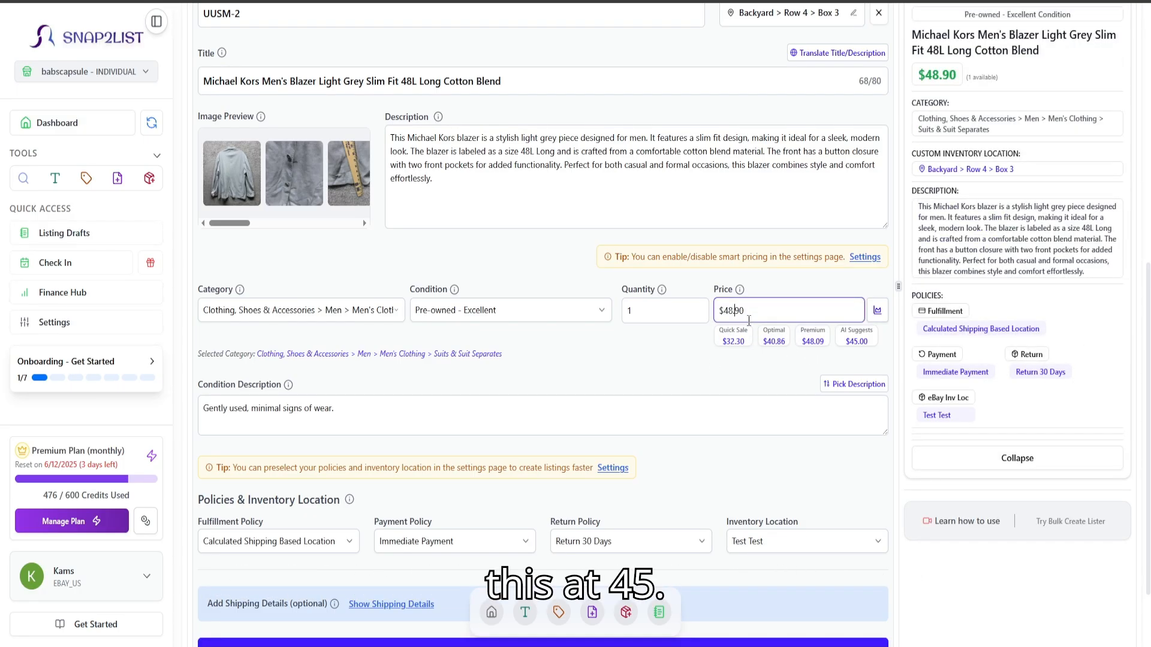
Step: Set the blazer's price to $48.45 and choose the $5.95 fulfillment policy
type("45")
scroll(590, 388, "down", 2)
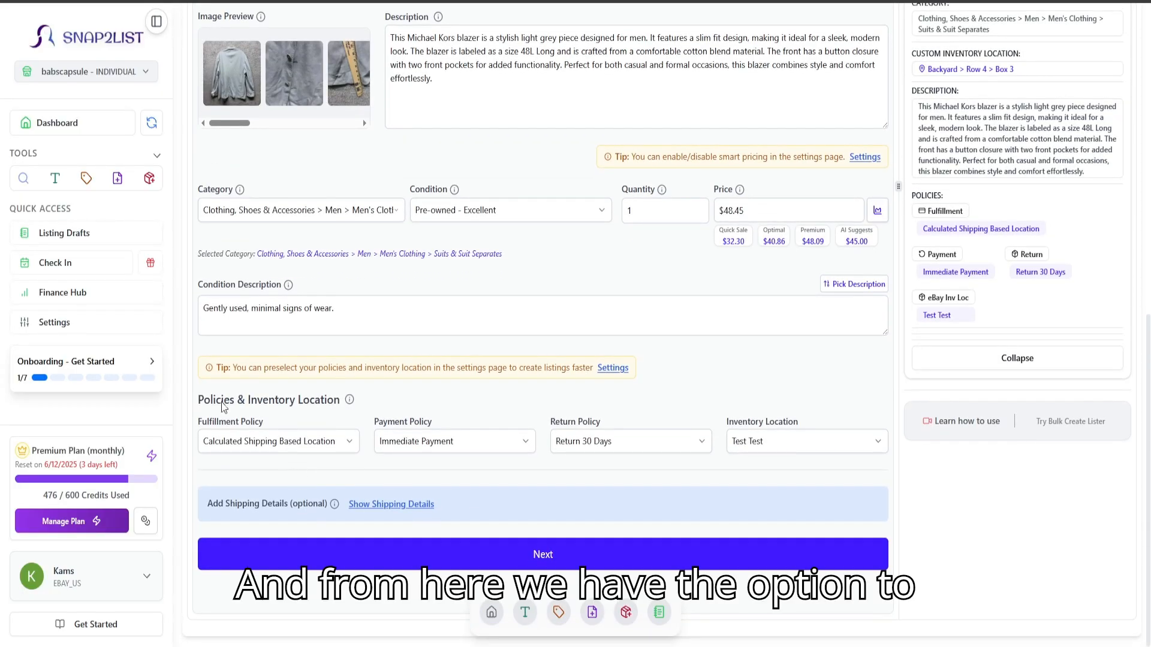
left_click_drag(200, 400, 340, 399)
left_click(282, 459)
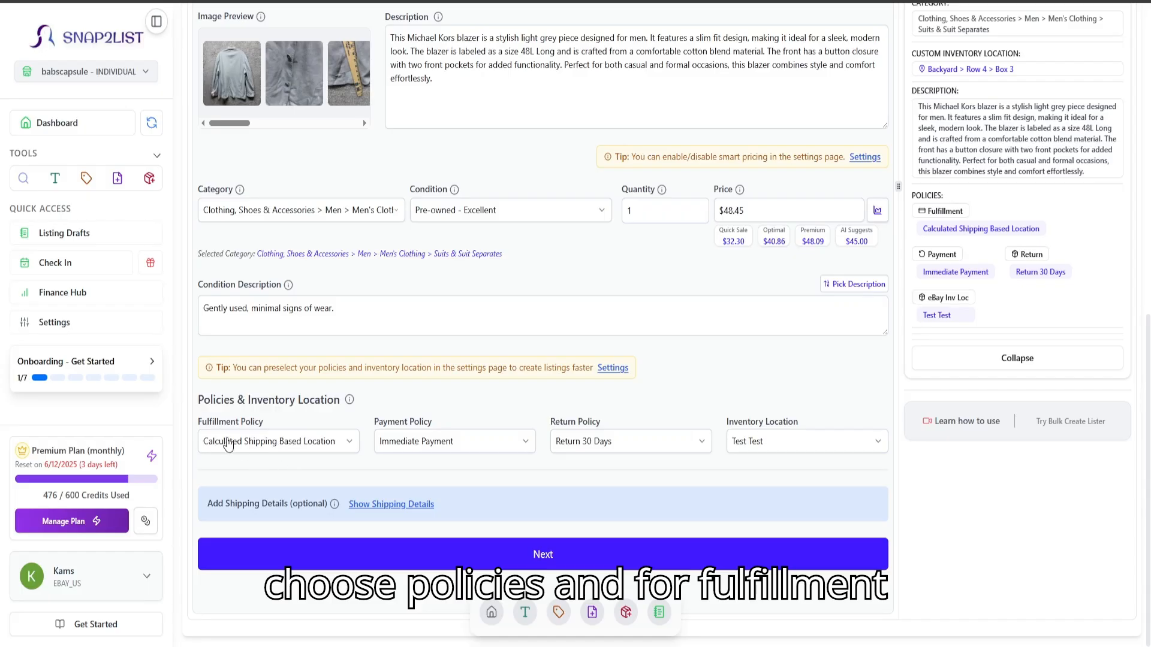
left_click_drag(204, 425, 242, 426)
left_click(283, 445)
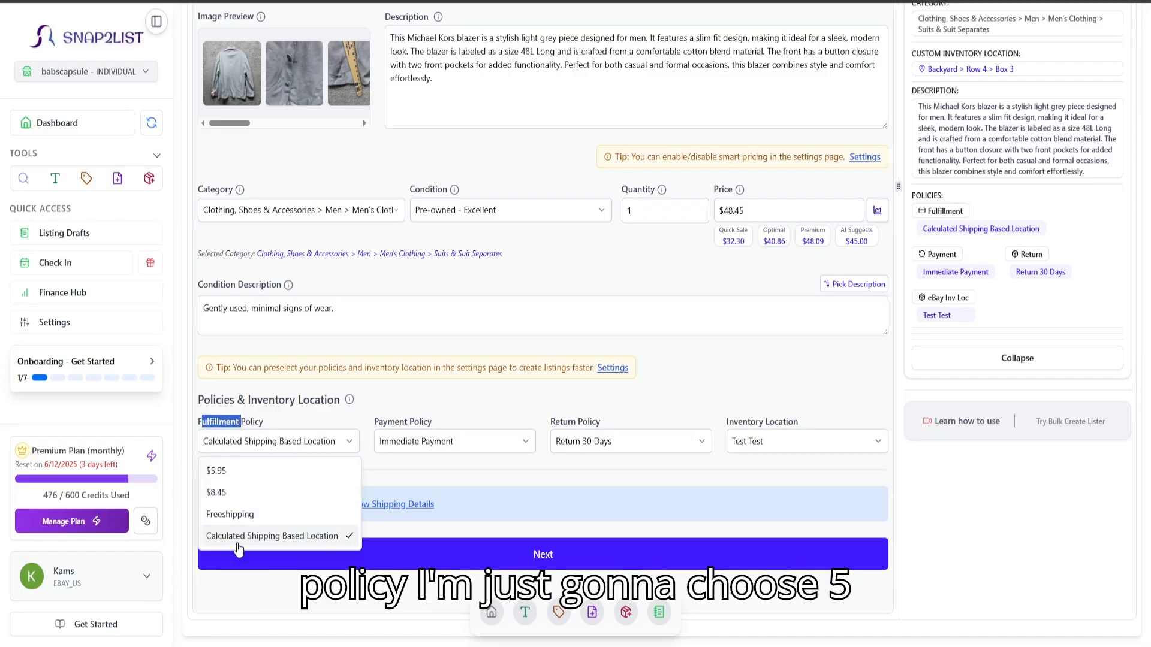
left_click(233, 473)
left_click(277, 400)
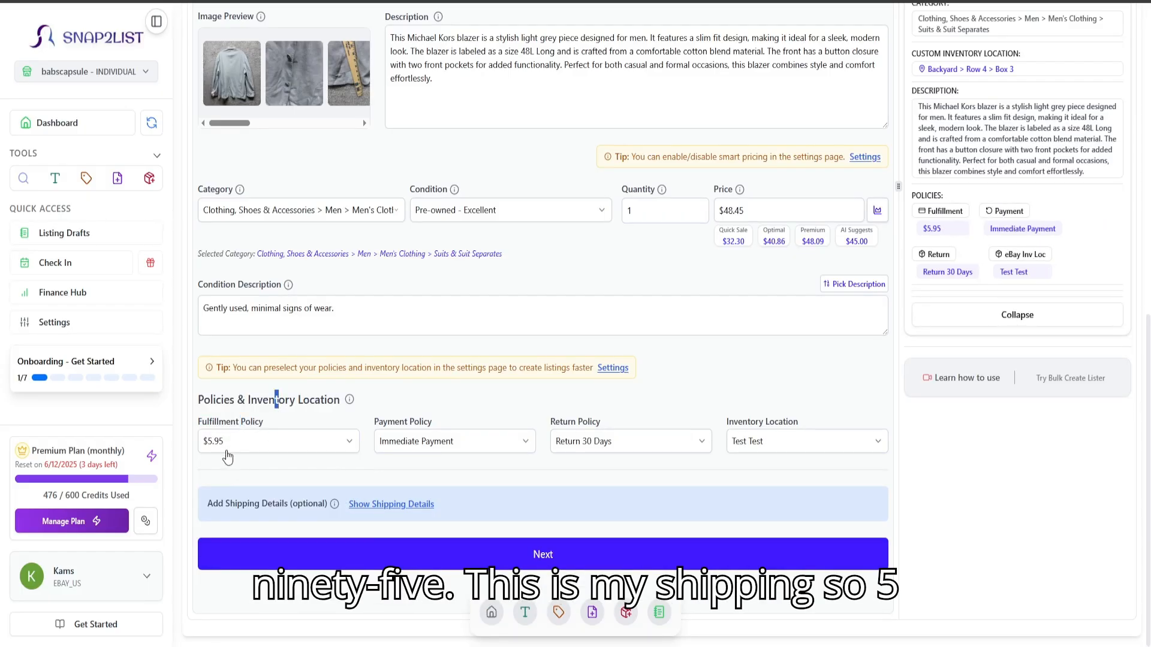
left_click_drag(757, 208, 729, 206)
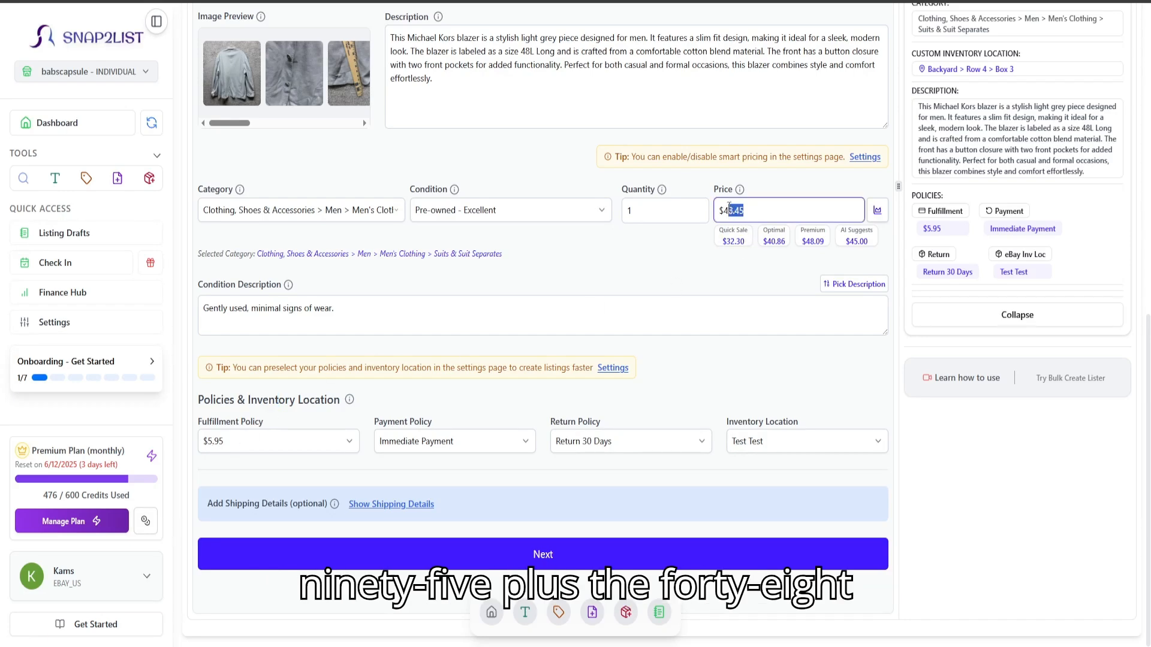
Step: Select Immediate Payment as the payment policy and Return 30 Days as the return policy
left_click(418, 443)
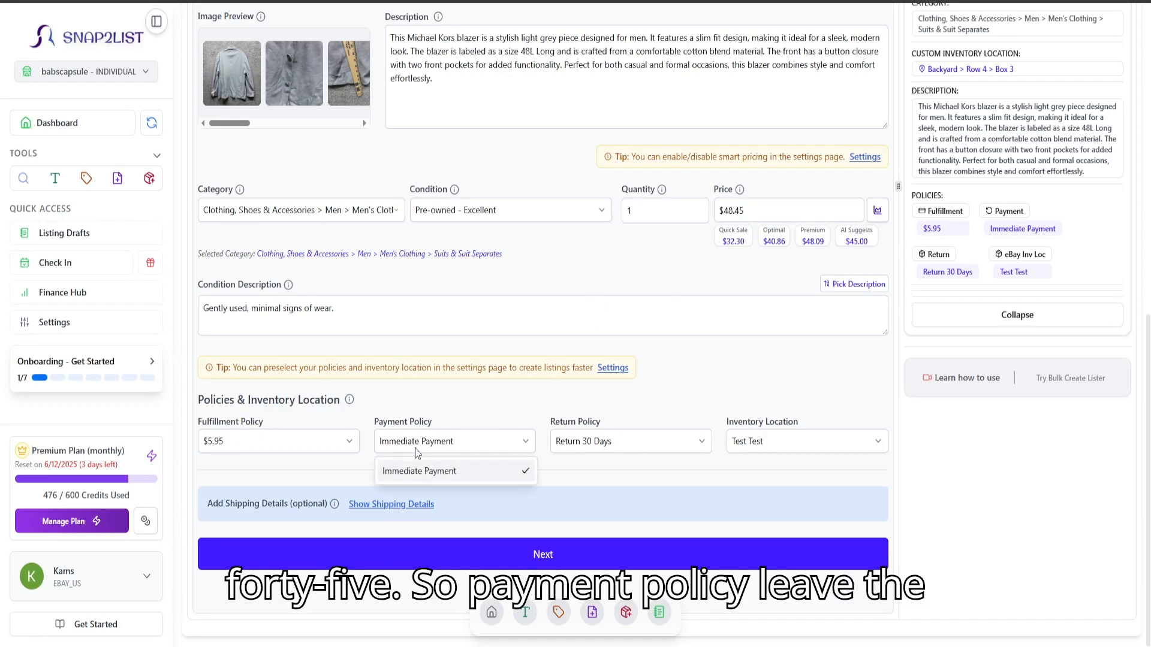
left_click(421, 476)
left_click(588, 441)
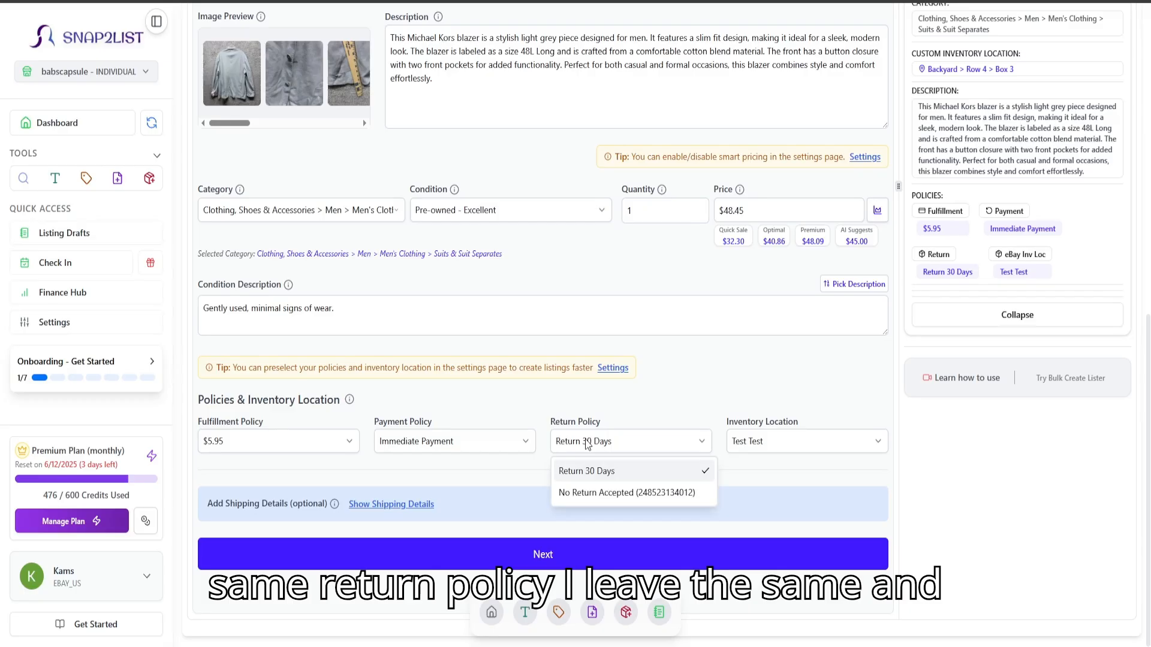
left_click(593, 471)
Step: Look at the form for creating a new inventory location and close it without creating one
left_click(765, 438)
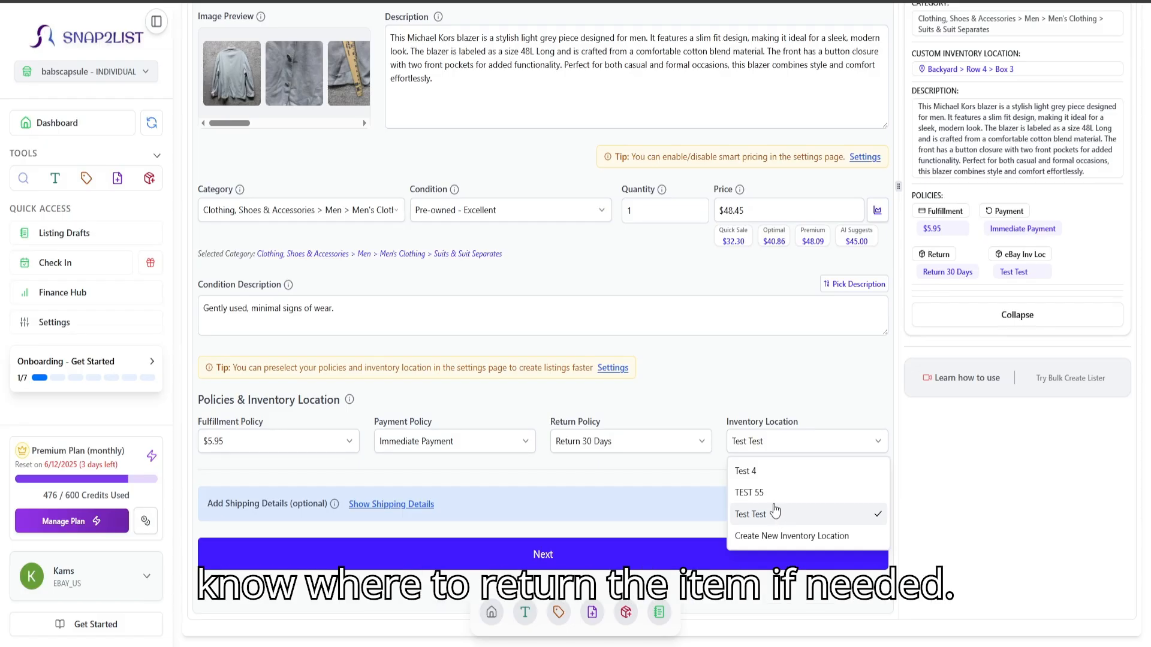
left_click(784, 534)
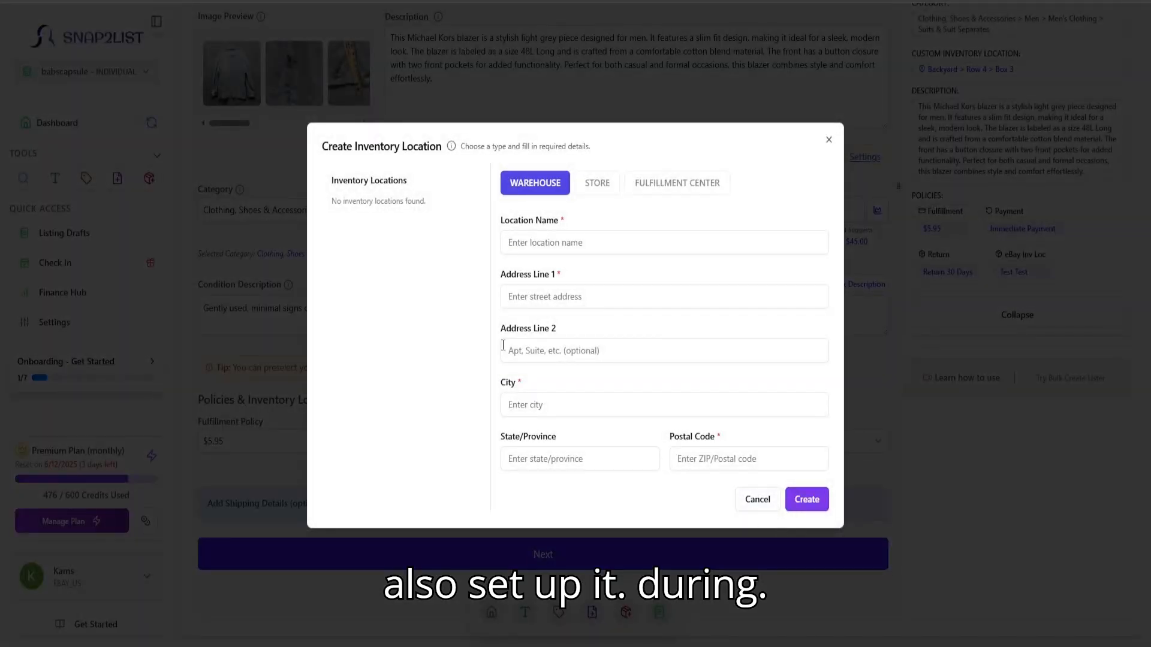
left_click(756, 501)
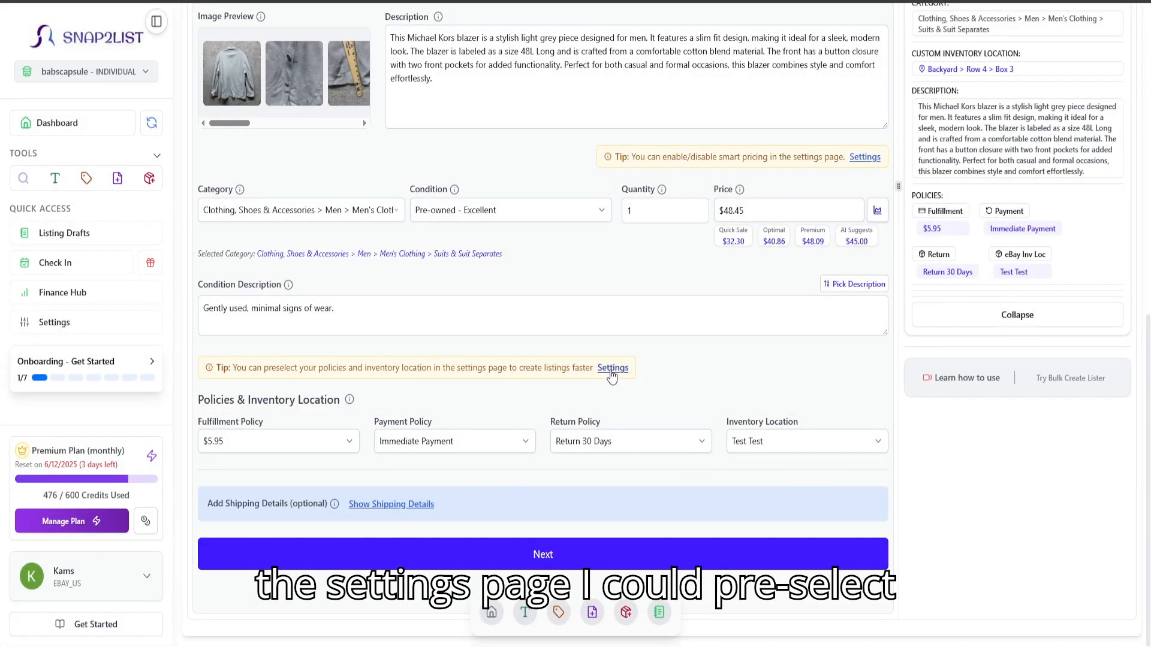
Step: Review the basic information of the listing, from the SKU and custom inventory location to the price, condition and policies
left_click_drag(248, 372, 460, 369)
left_click(458, 402)
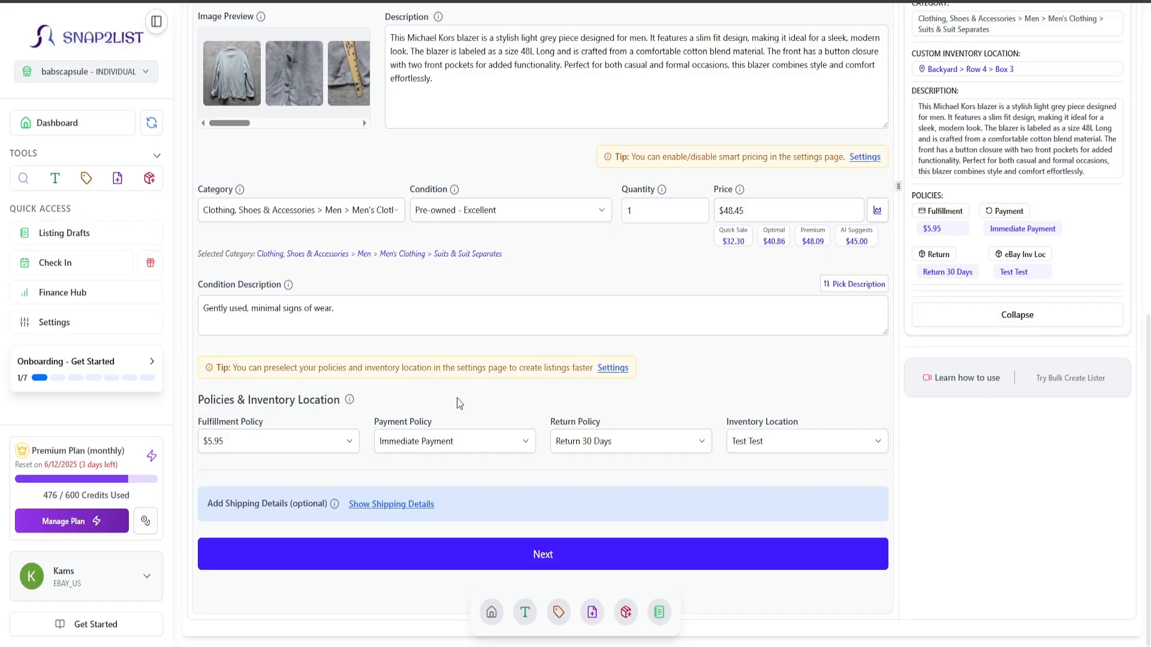
scroll(644, 444, "up", 7)
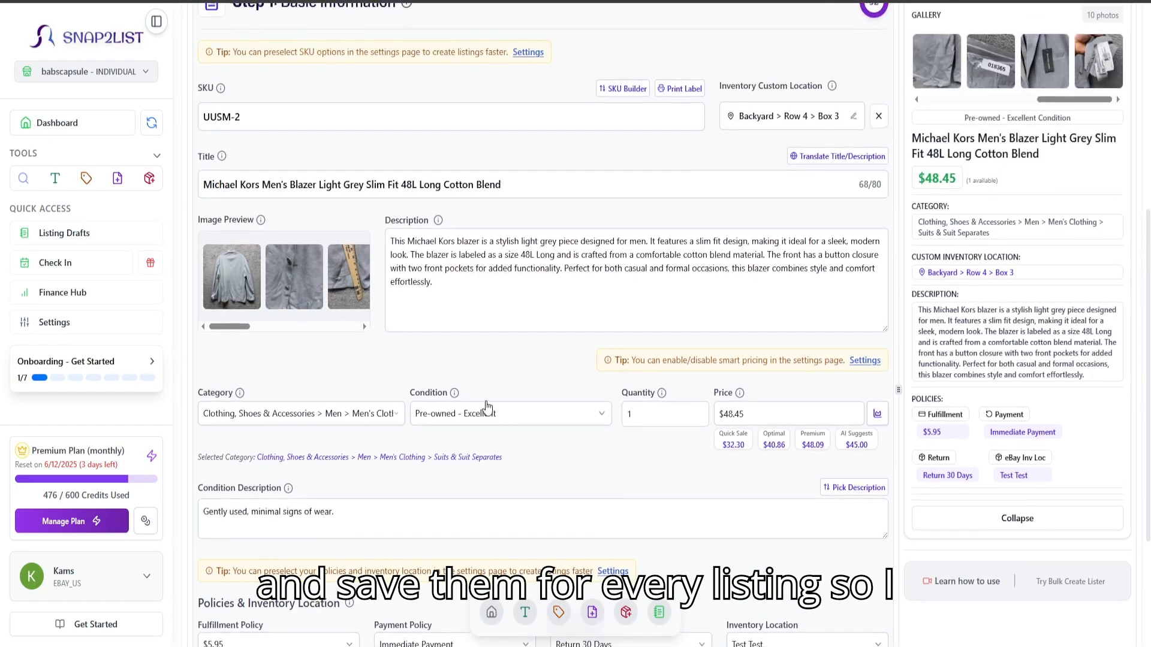
scroll(709, 337, "down", 4)
scroll(709, 337, "up", 1)
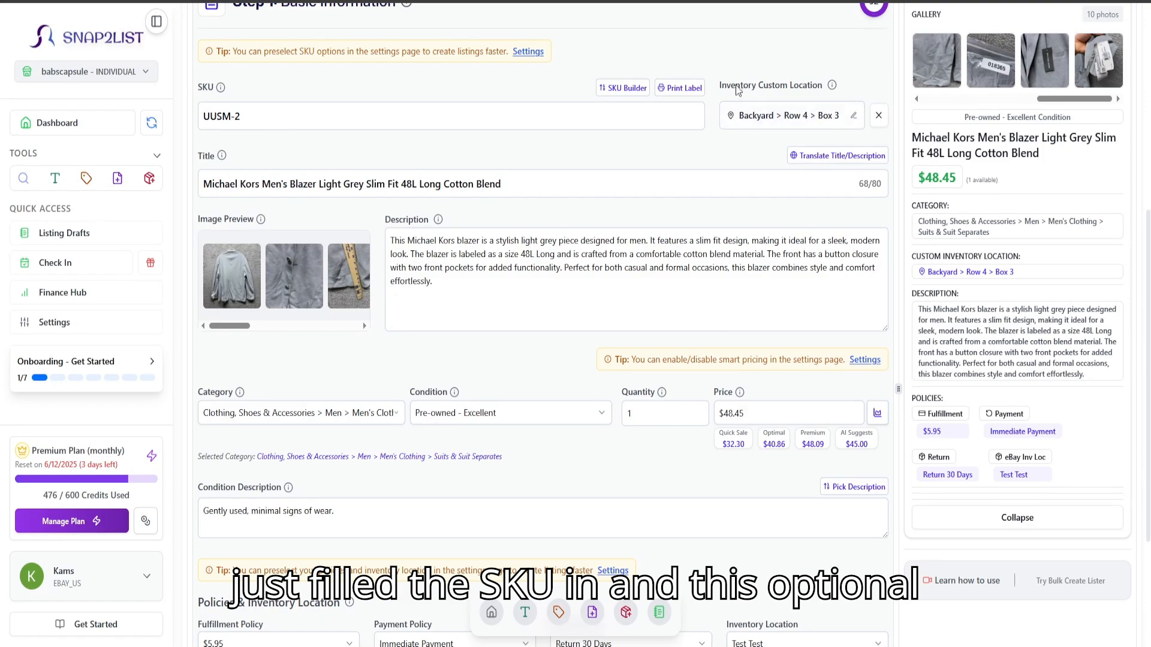
left_click_drag(721, 86, 804, 87)
left_click(802, 97)
scroll(773, 114, "down", 2)
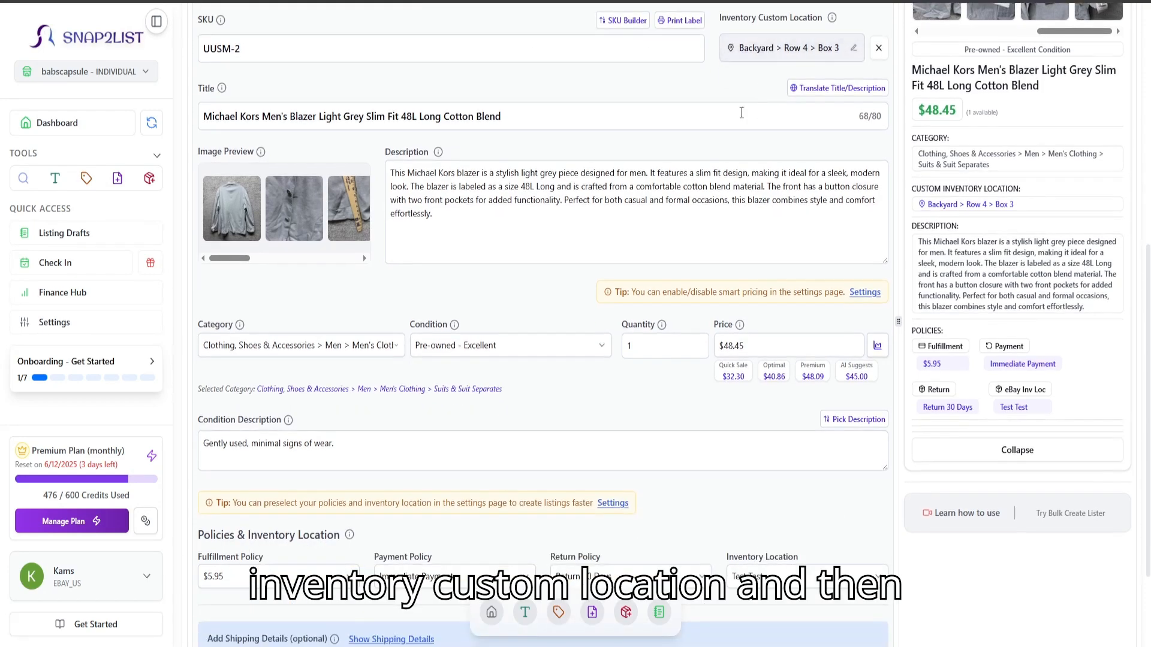
scroll(594, 224, "down", 2)
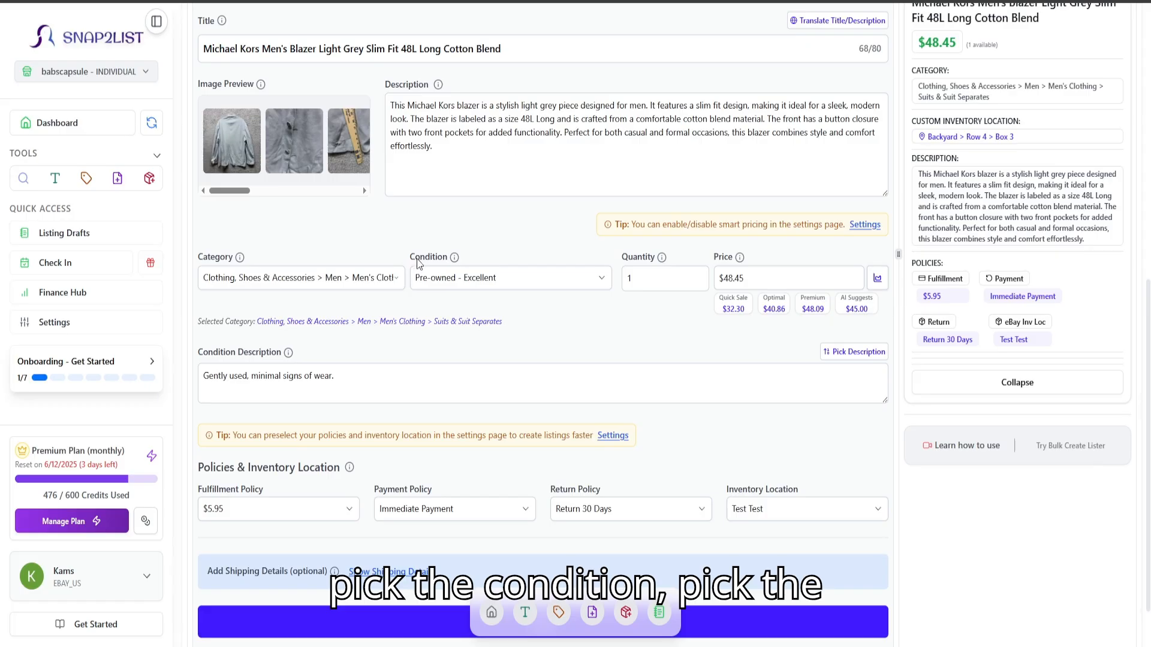
scroll(449, 286, "down", 2)
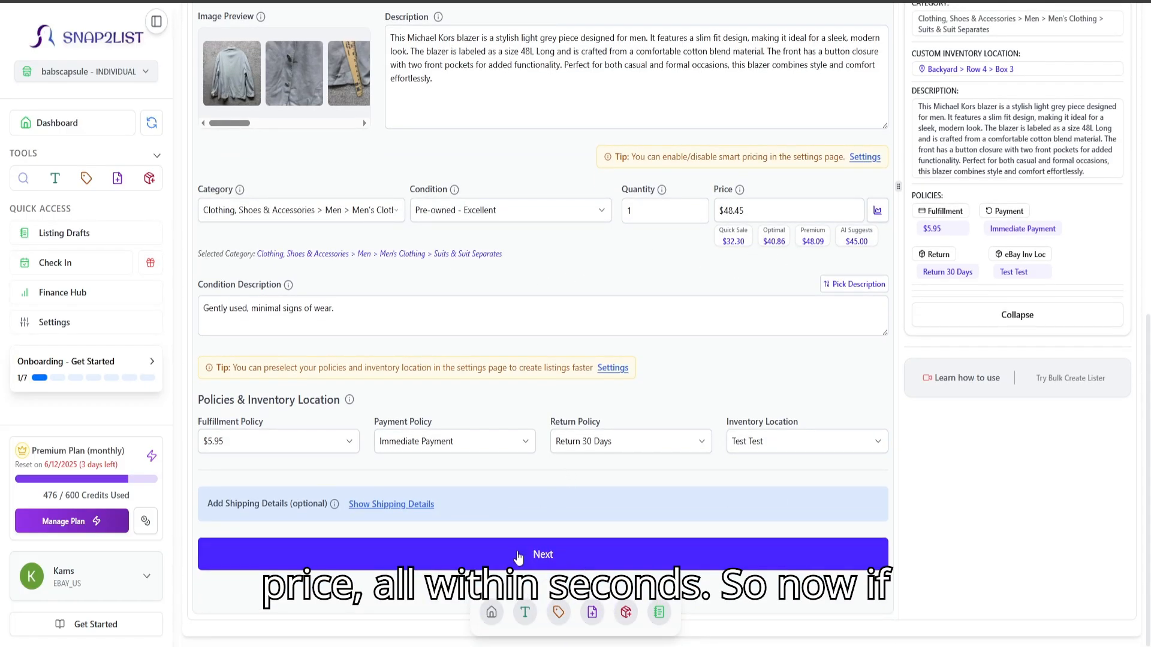
Step: Proceed to the Item Aspects step and review the required details of the blazer
left_click(365, 566)
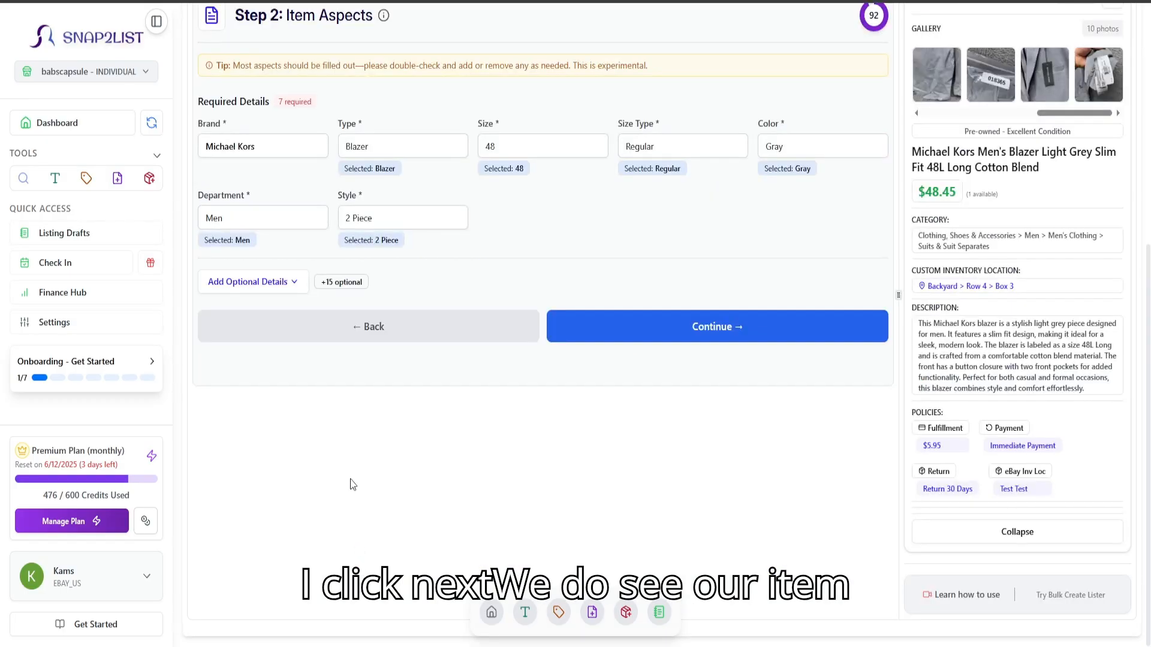
scroll(353, 484, "up", 2)
left_click_drag(255, 150, 373, 152)
left_click(473, 402)
scroll(475, 419, "up", 1)
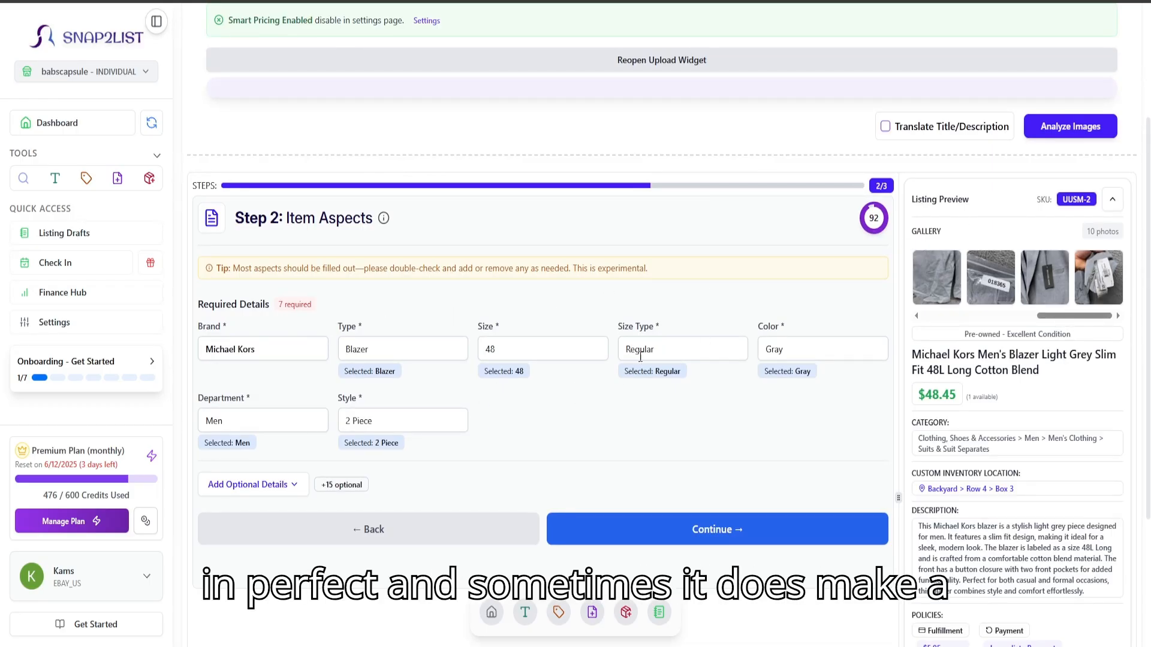
scroll(993, 376, "down", 1)
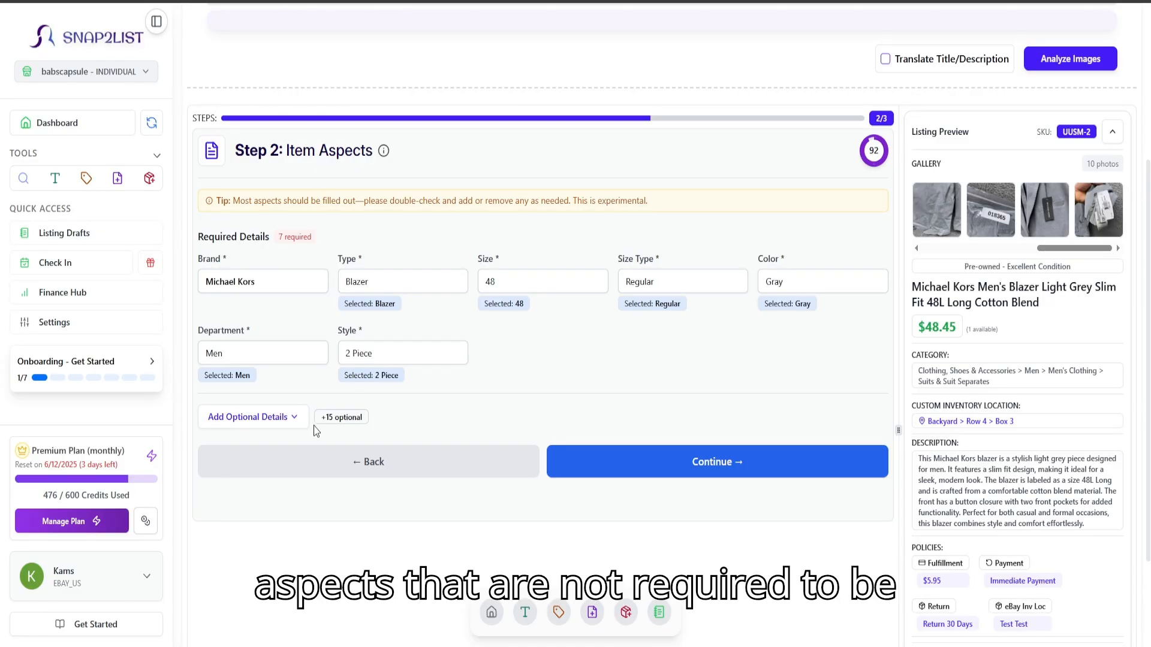
Step: Include the optional details in the item aspects and check the prefilled values against the listing preview
left_click(296, 424)
left_click(682, 355)
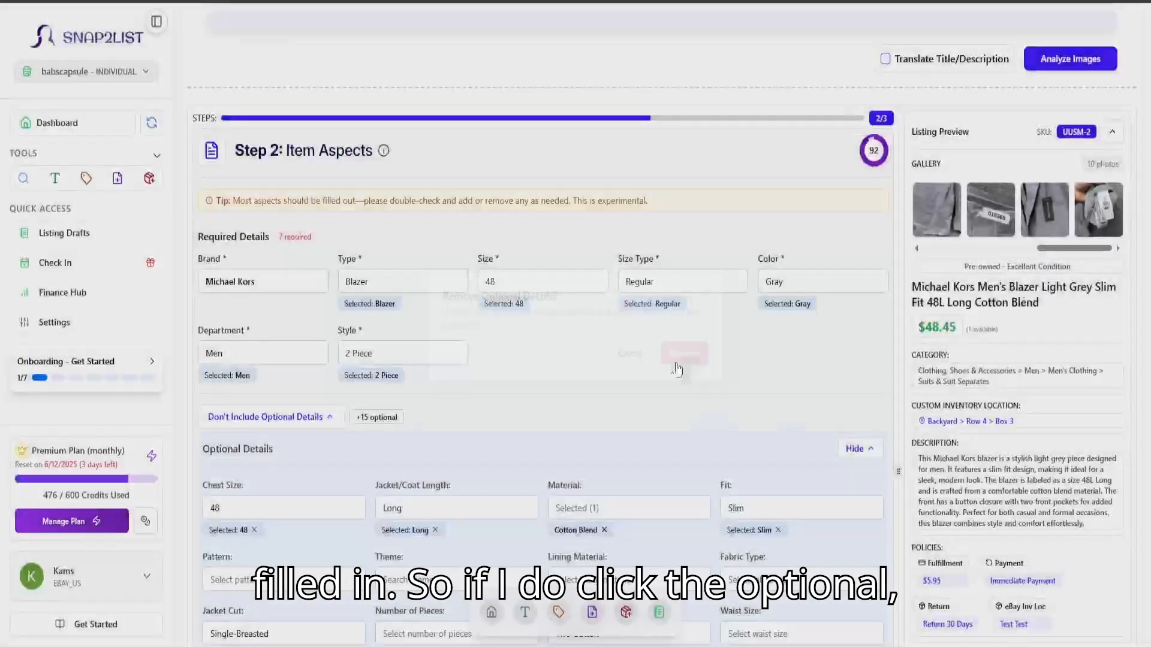
scroll(562, 377, "down", 4)
scroll(453, 401, "up", 1)
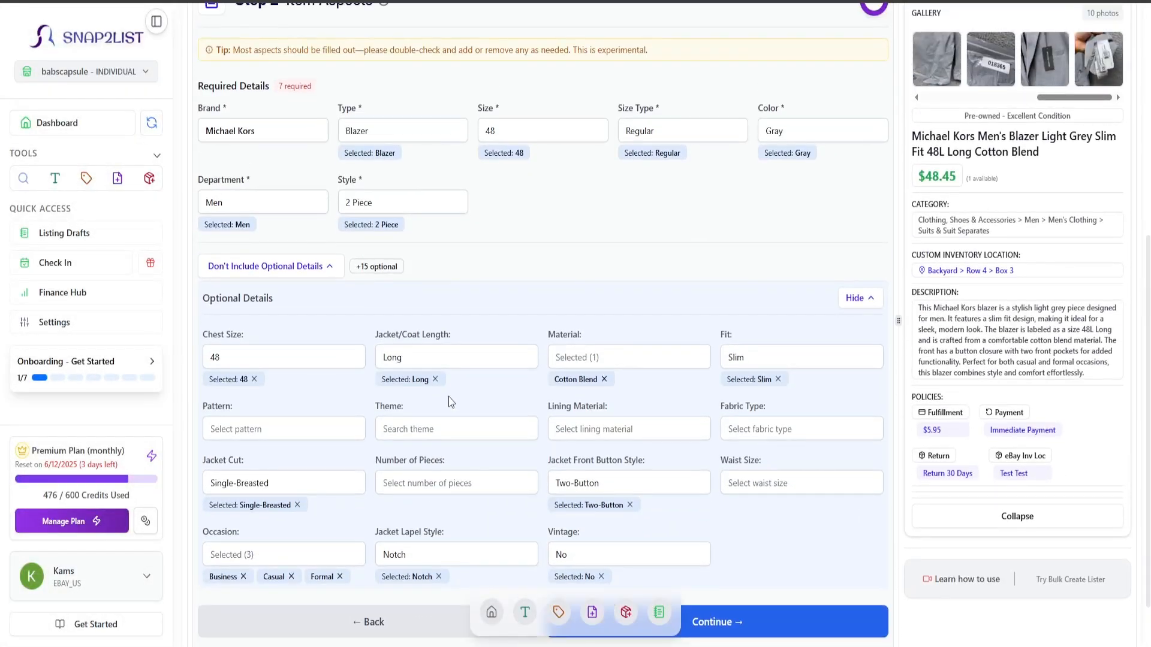
scroll(451, 402, "up", 2)
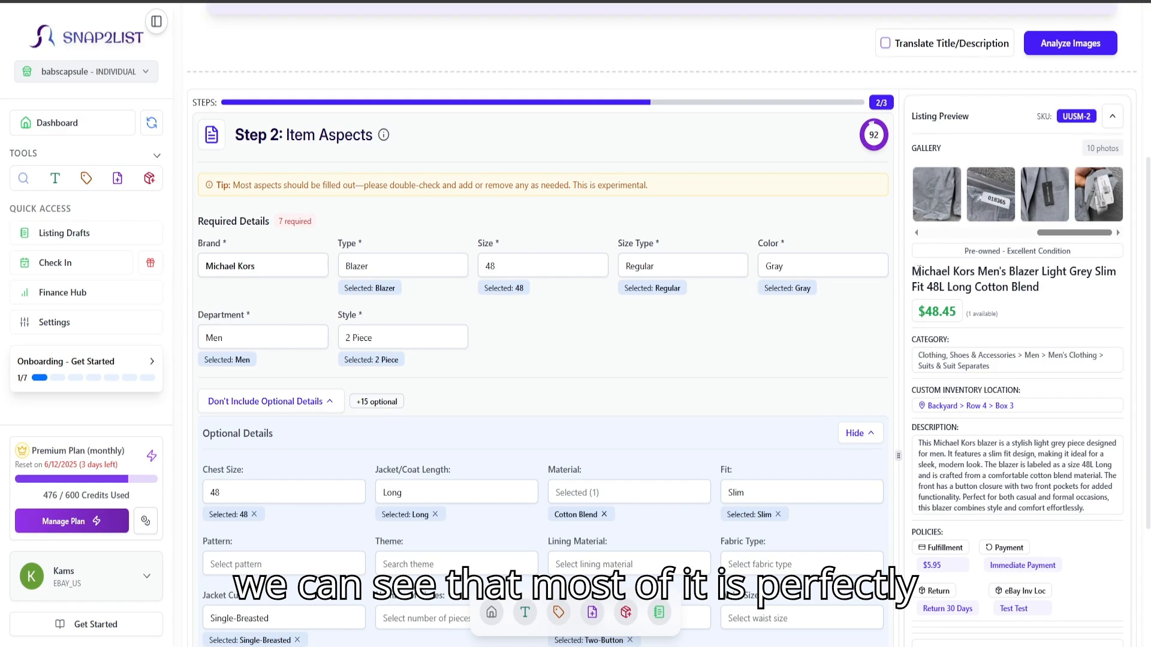
scroll(952, 303, "down", 1)
scroll(930, 288, "up", 2)
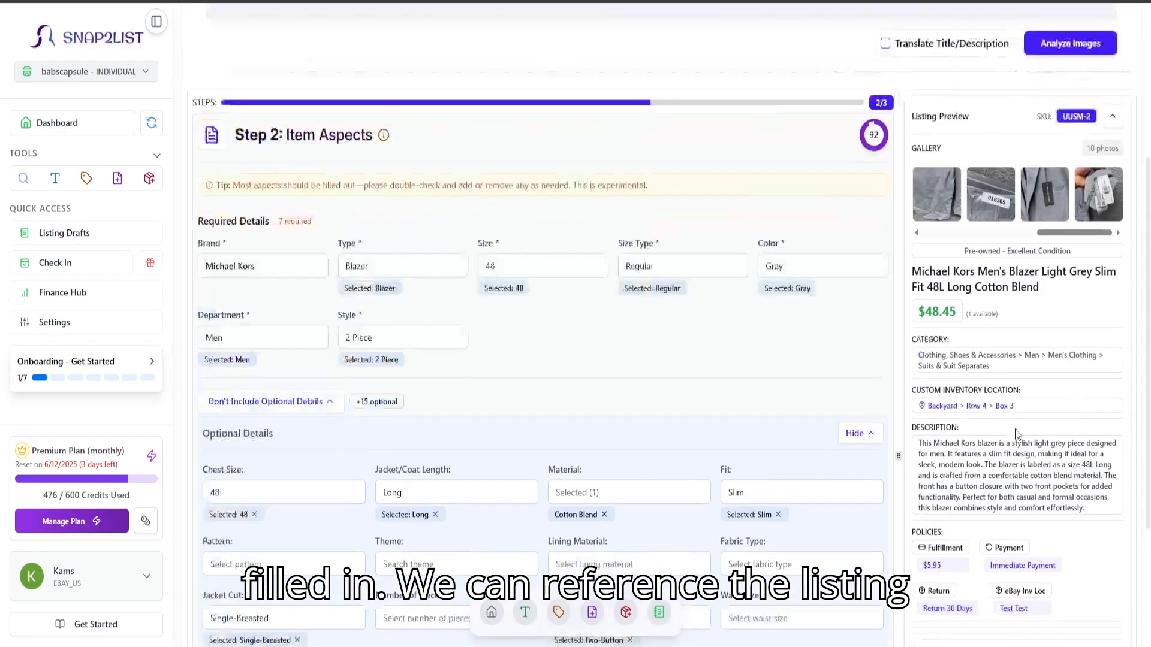
scroll(930, 287, "down", 3)
scroll(539, 361, "up", 3)
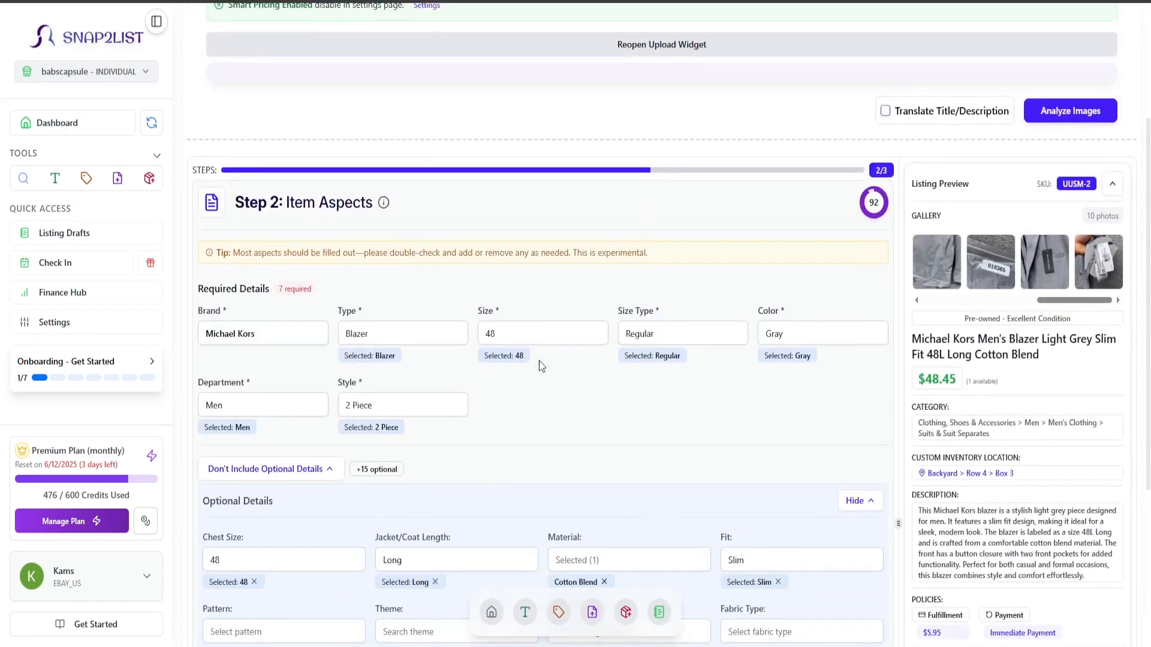
Step: Change the required size type to Big & Tall and the style to Tuxedo
left_click(658, 330)
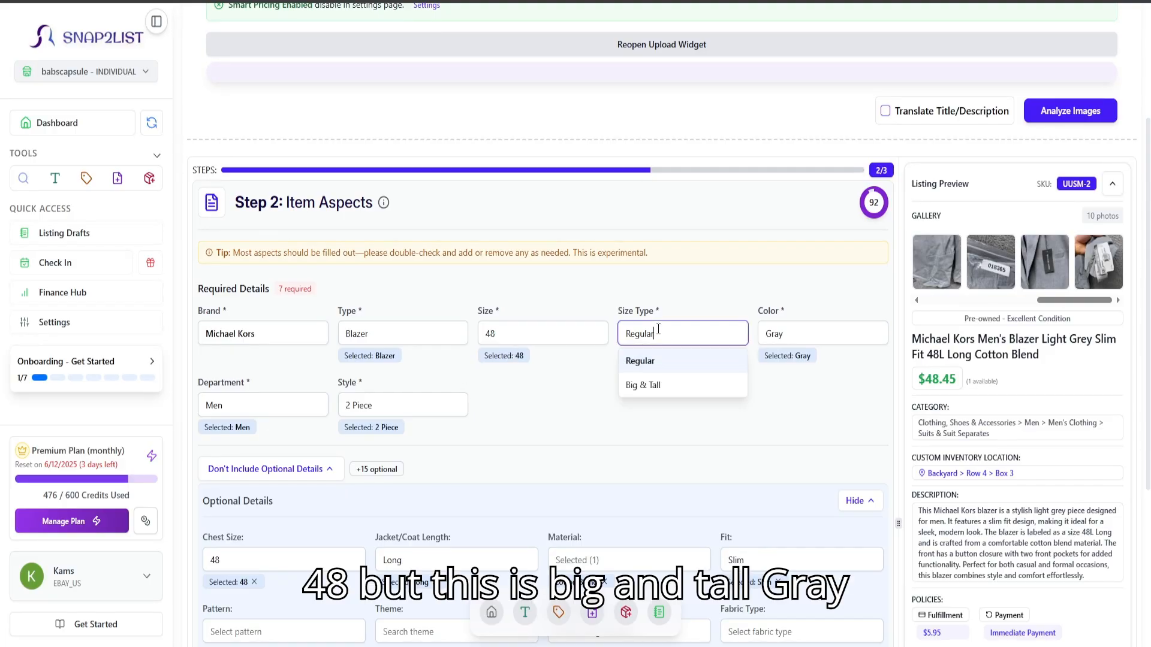
left_click(646, 386)
scroll(828, 336, "down", 1)
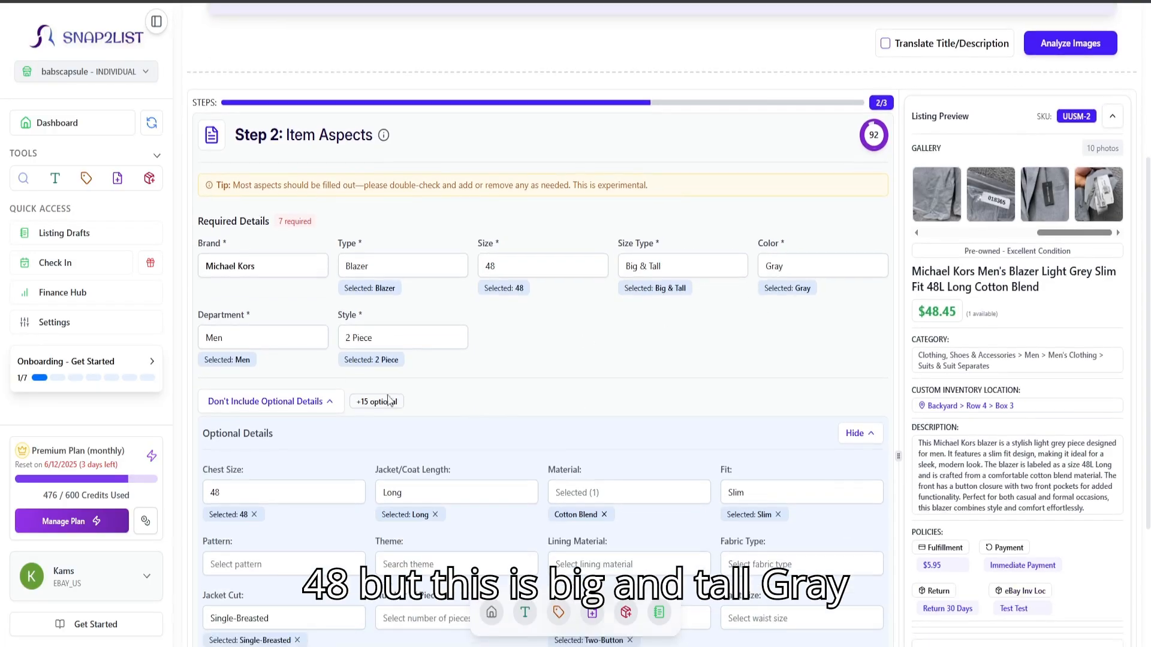
left_click(391, 342)
left_click(366, 415)
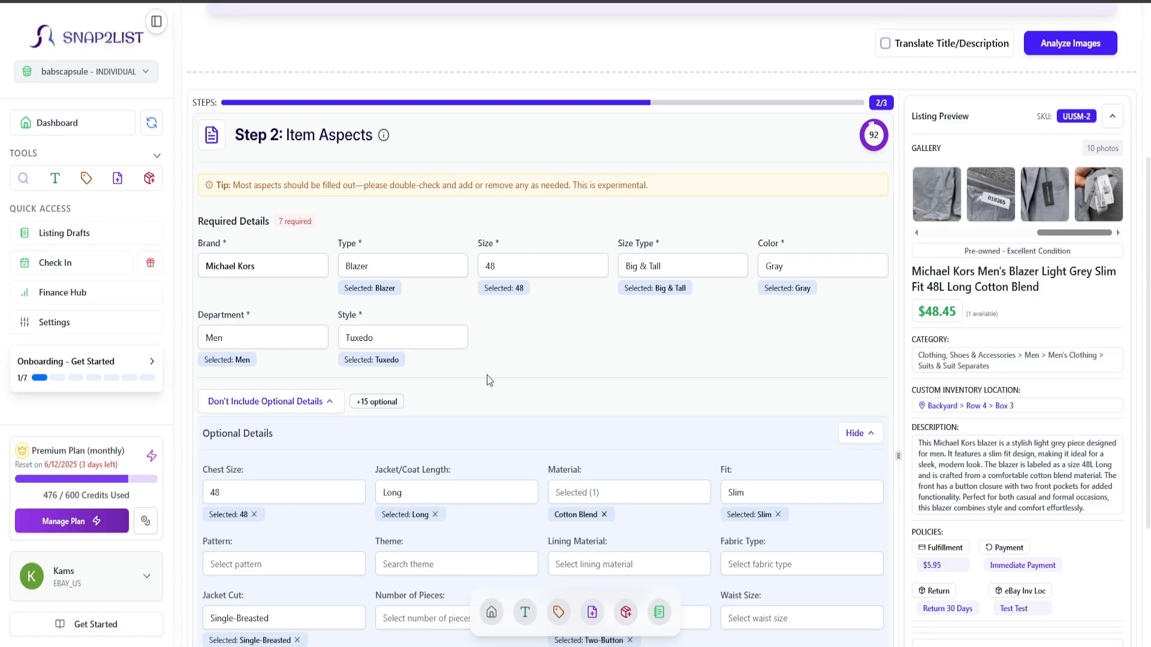
Step: Examine the optional details, including the choices offered for chest size, jacket length, pattern, theme and fabric type
scroll(254, 370, "down", 2)
left_click(253, 361)
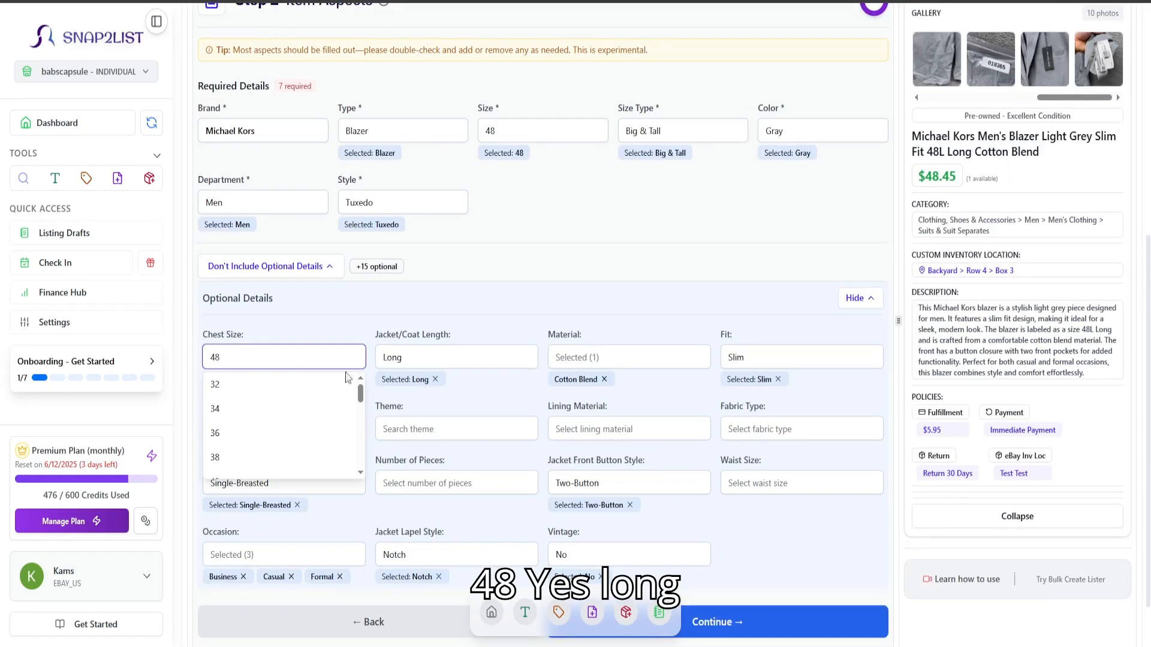
left_click(434, 359)
left_click(466, 373)
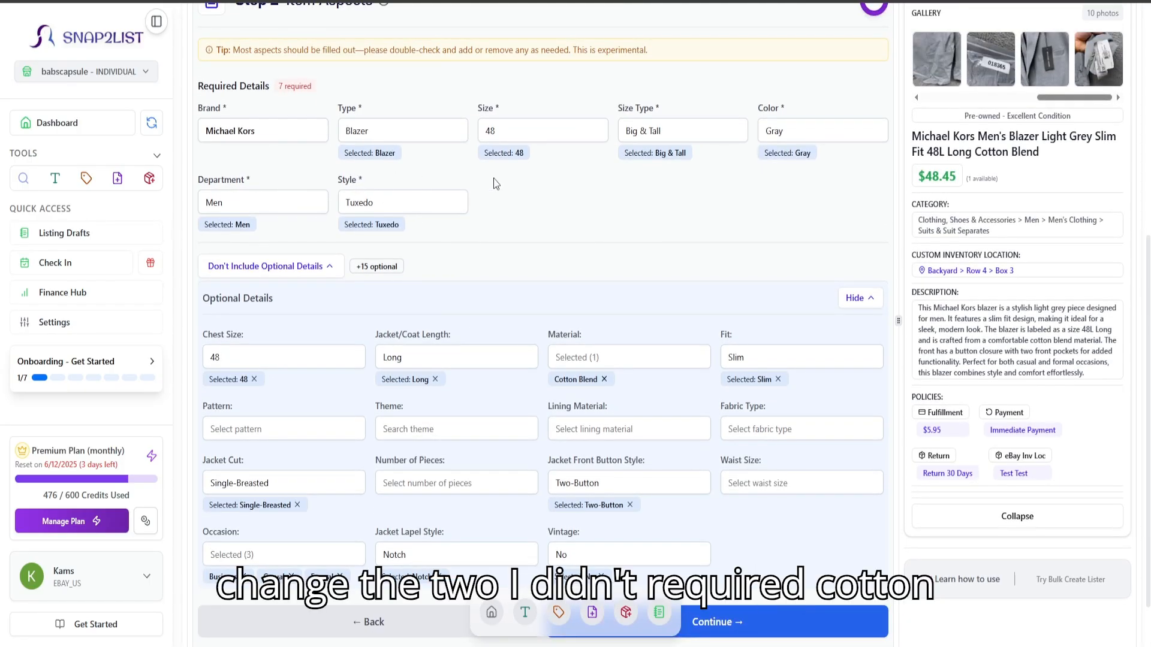
scroll(586, 291, "down", 1)
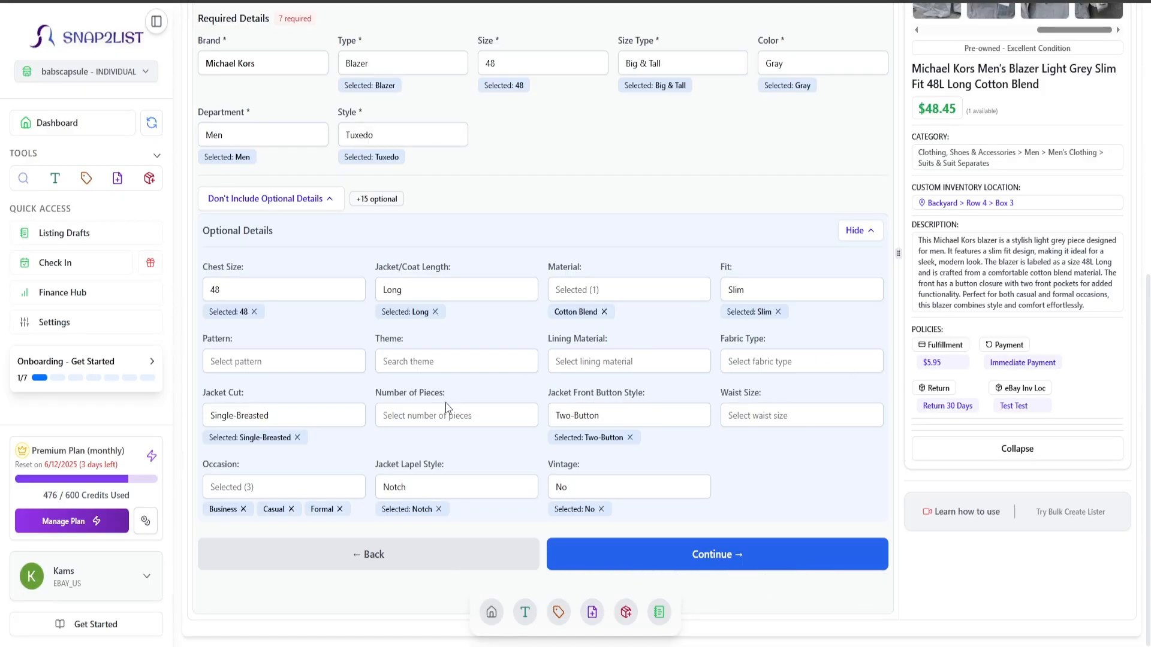
left_click(231, 361)
scroll(277, 442, "down", 3)
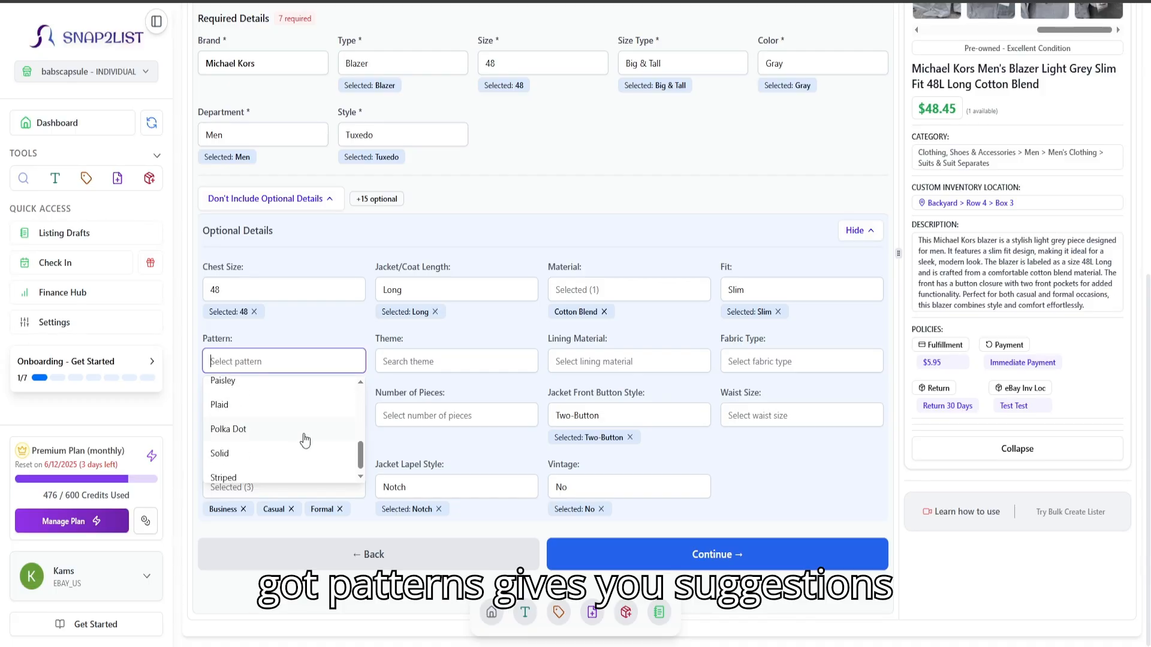
left_click(420, 361)
scroll(420, 430, "down", 3)
left_click(725, 366)
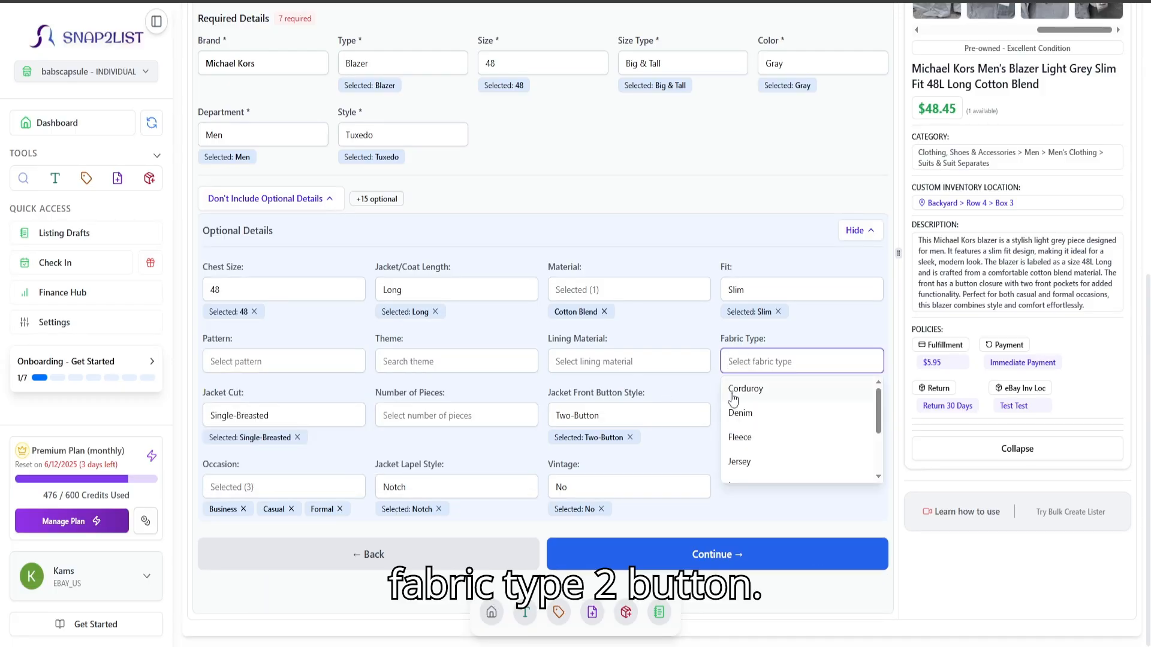
left_click(659, 399)
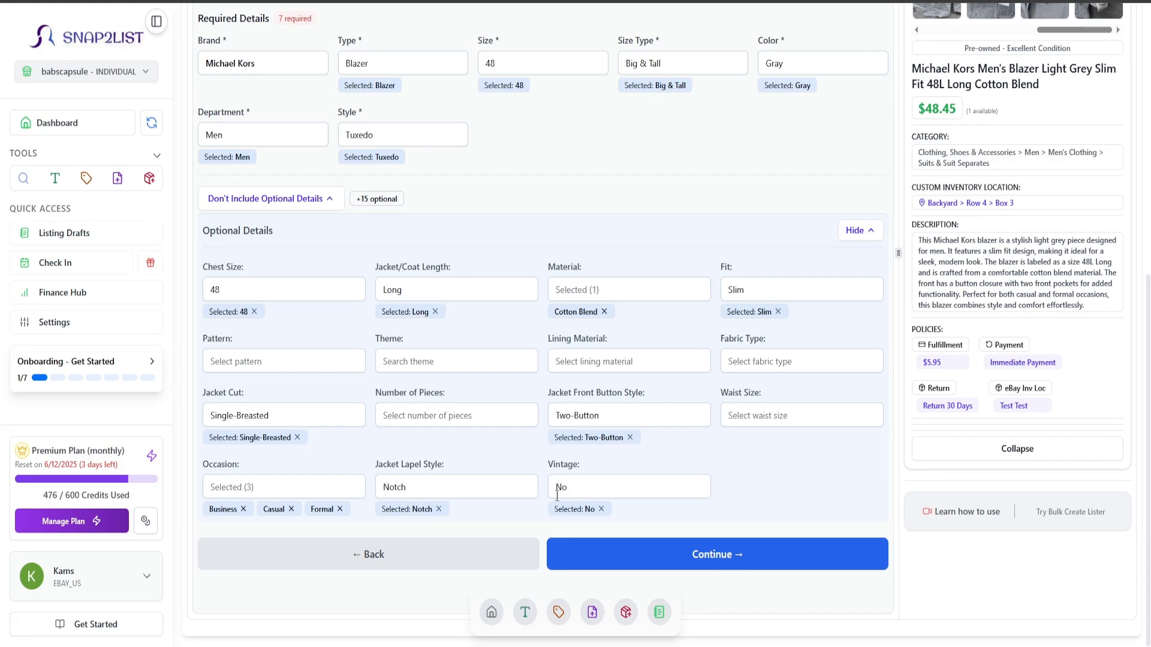
Step: Remove the Vintage value from the optional details and check the jacket lapel style and occasion
left_click(601, 509)
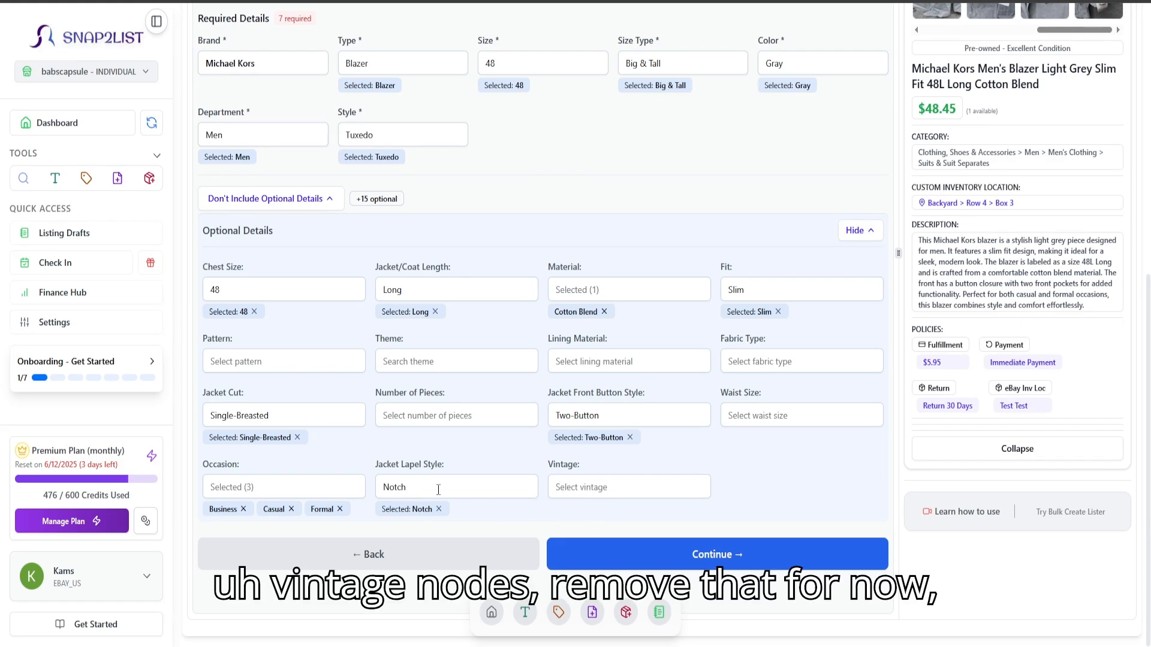
left_click(413, 492)
left_click(283, 482)
left_click(283, 480)
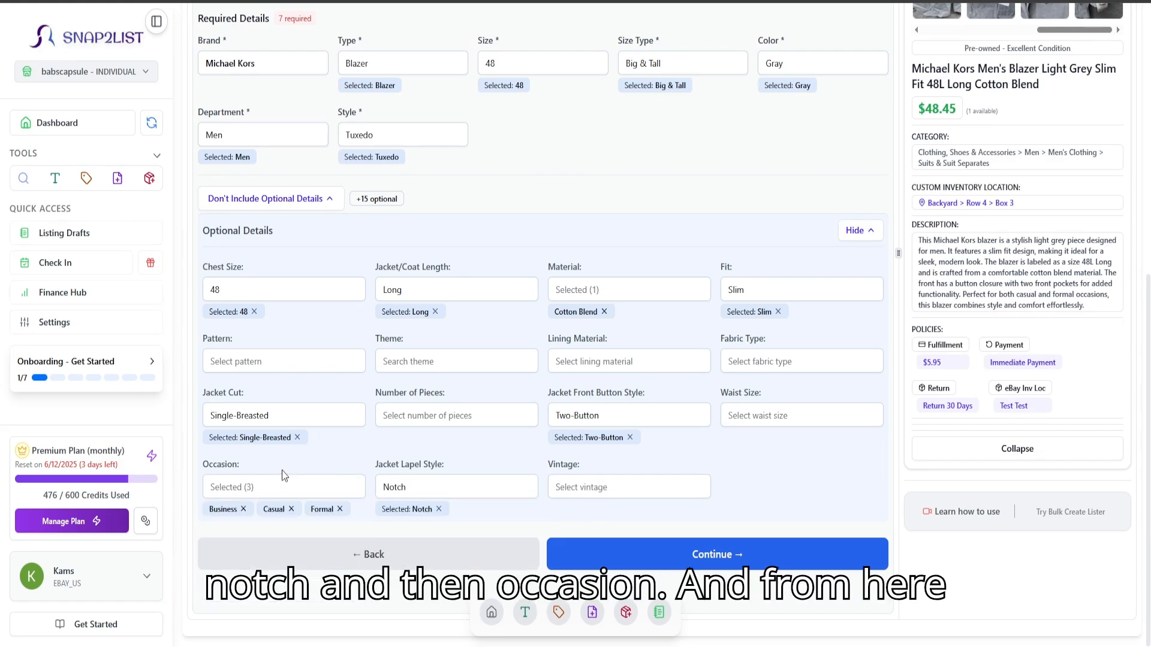
Step: Finish reviewing the item aspects and continue to the image arrangement and listing creation stage
scroll(641, 542, "up", 2)
scroll(642, 541, "up", 3)
scroll(642, 541, "down", 5)
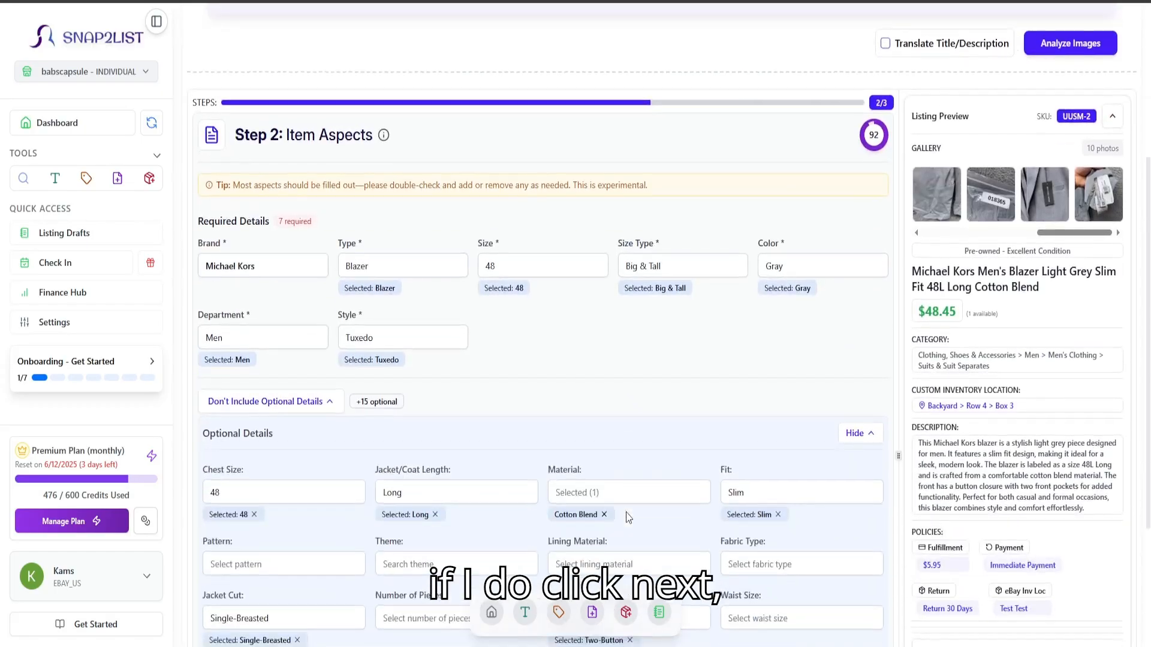
left_click(728, 561)
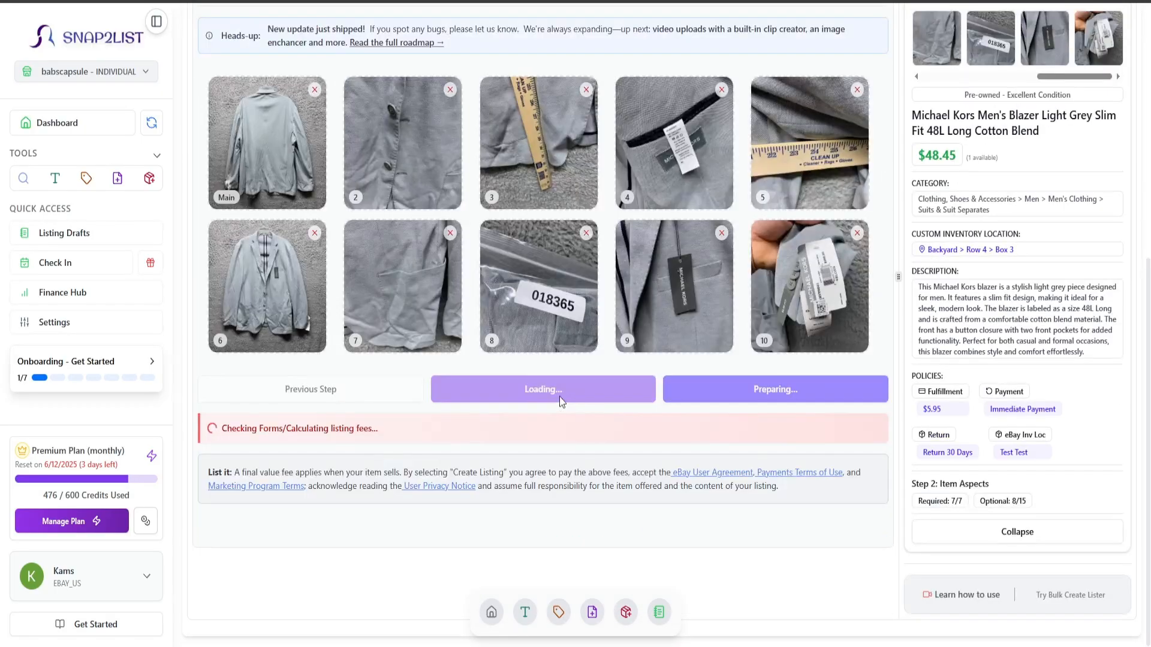
scroll(500, 439, "down", 1)
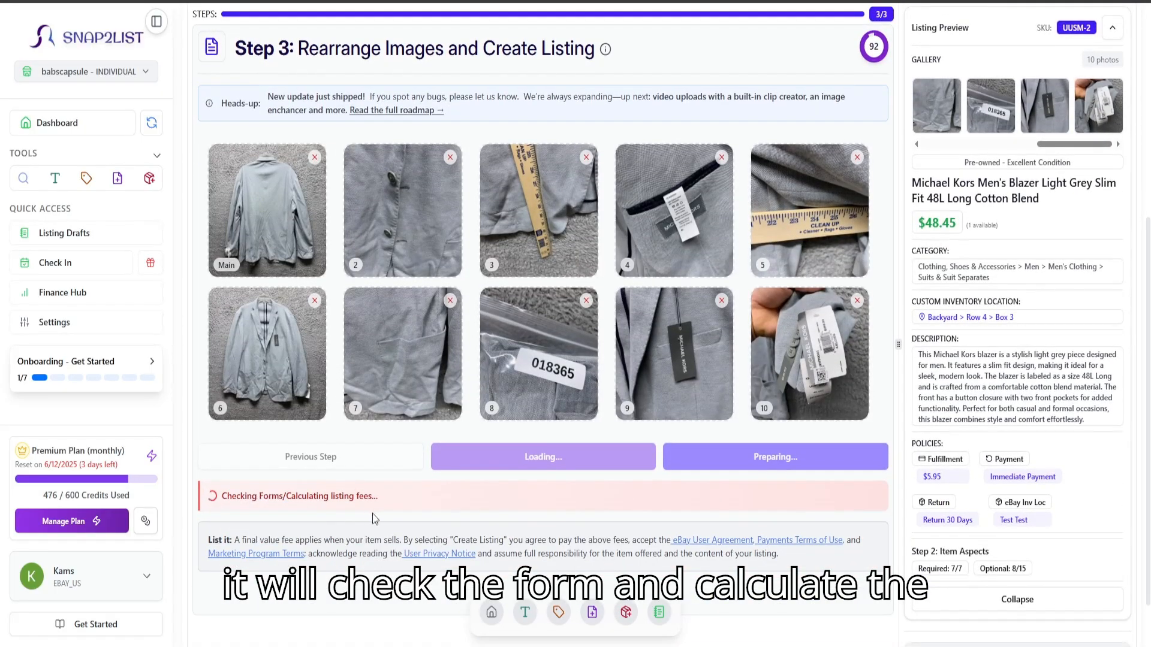
left_click_drag(396, 504, 283, 495)
left_click(497, 494)
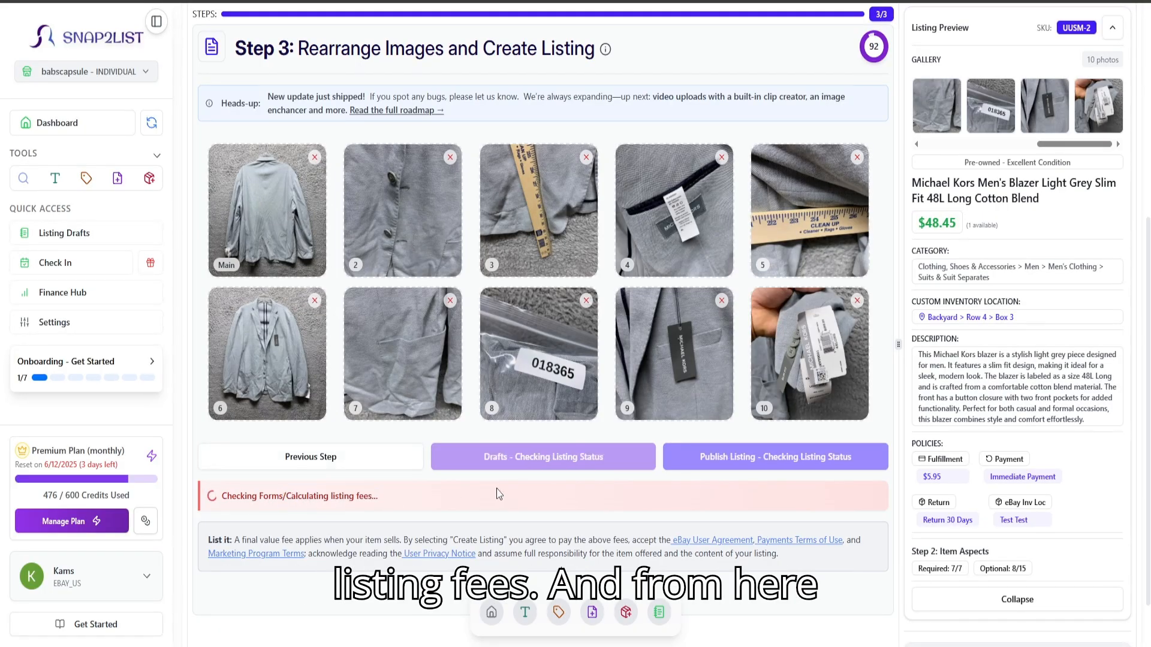
Step: Move the two ruler photos to the last two gallery positions and the barcode tag photo ahead of the Michael Kors hang tag photo
scroll(499, 483, "up", 1)
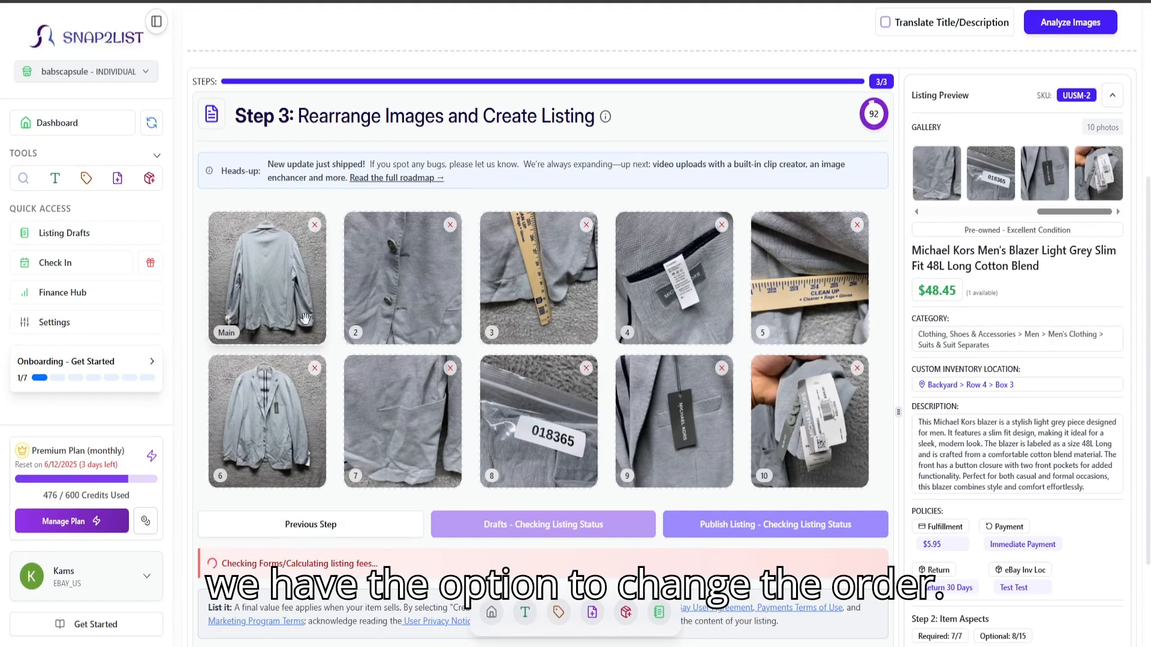
scroll(501, 346, "down", 2)
scroll(501, 346, "up", 2)
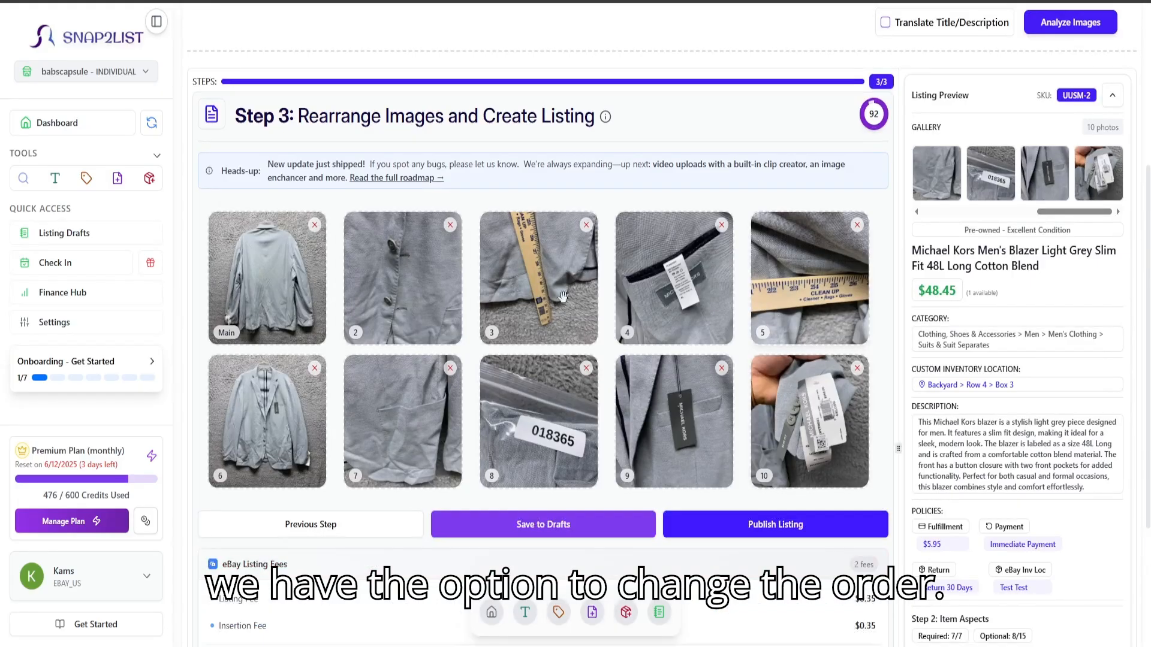
left_click_drag(540, 300, 693, 448)
left_click_drag(698, 310, 839, 457)
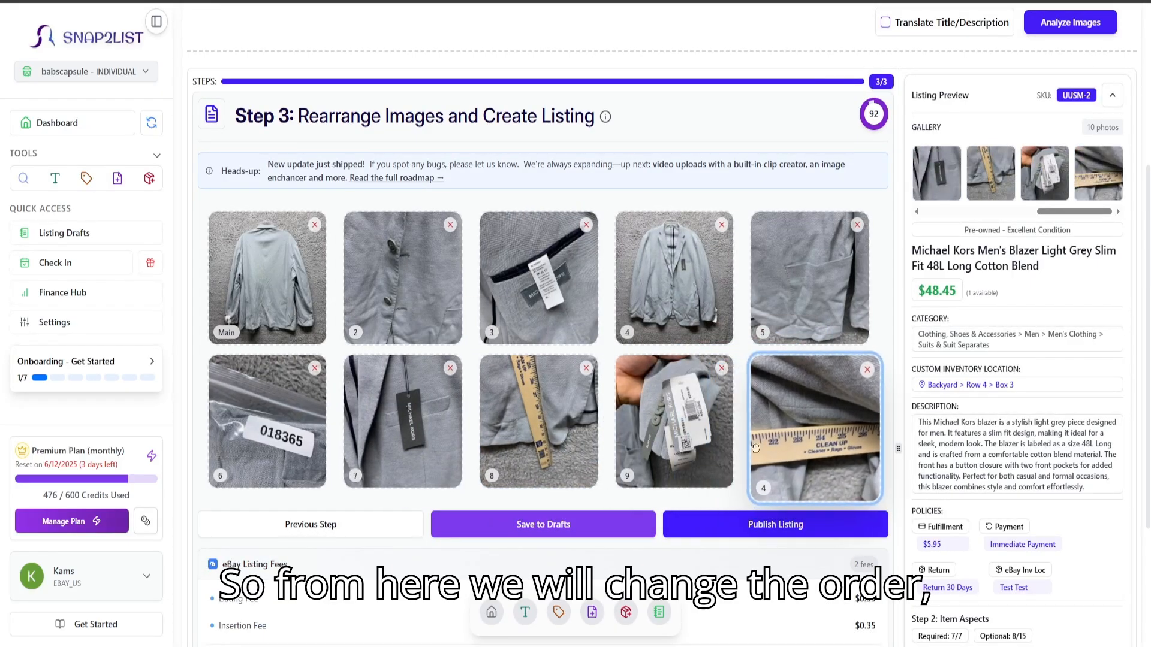
left_click_drag(642, 411, 514, 440)
left_click_drag(417, 423, 555, 418)
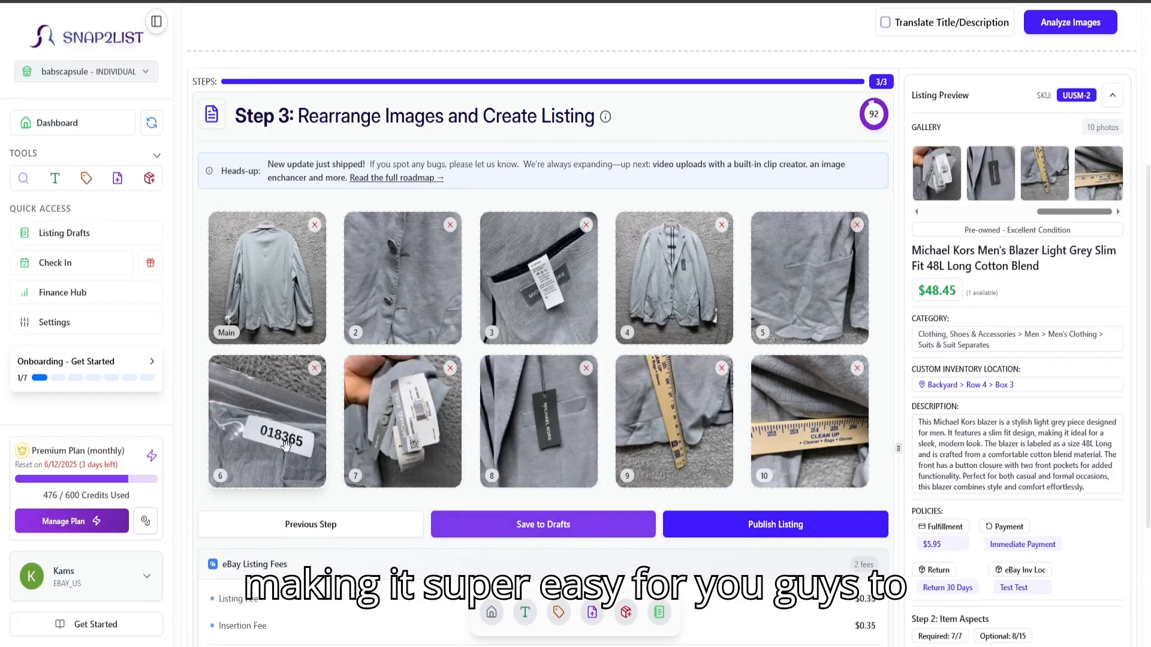
Step: Reorder the gallery with the blazer's front view as the main photo, the button close-up fourth and the numbered bag photo last
left_click_drag(319, 421, 809, 427)
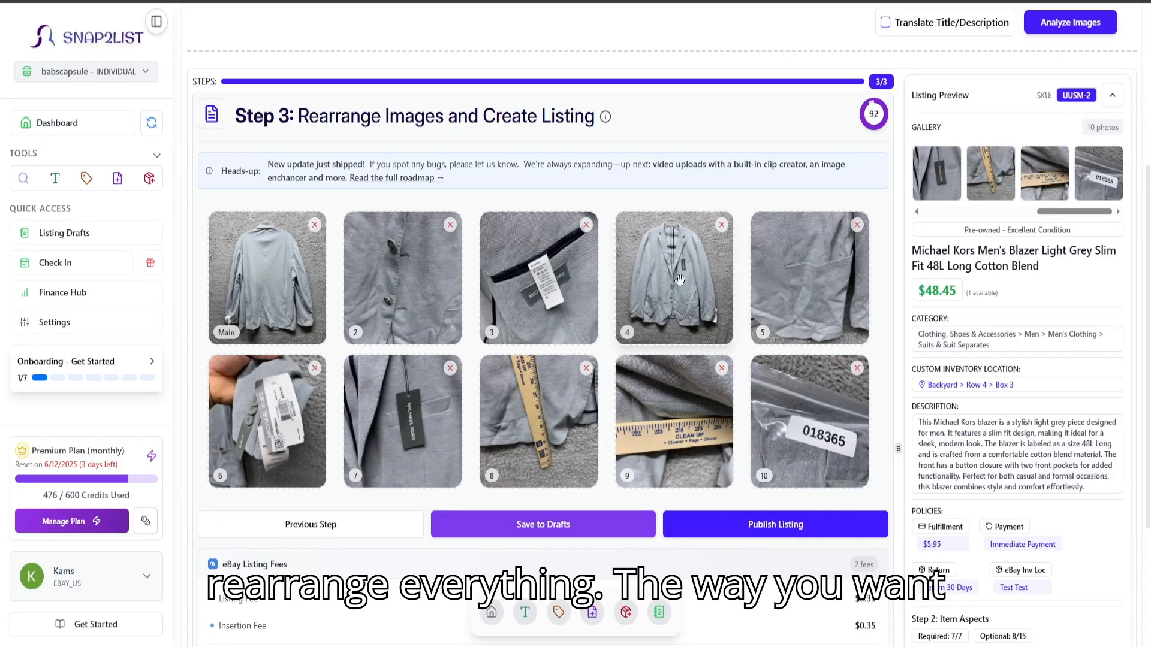
left_click_drag(676, 282, 267, 282)
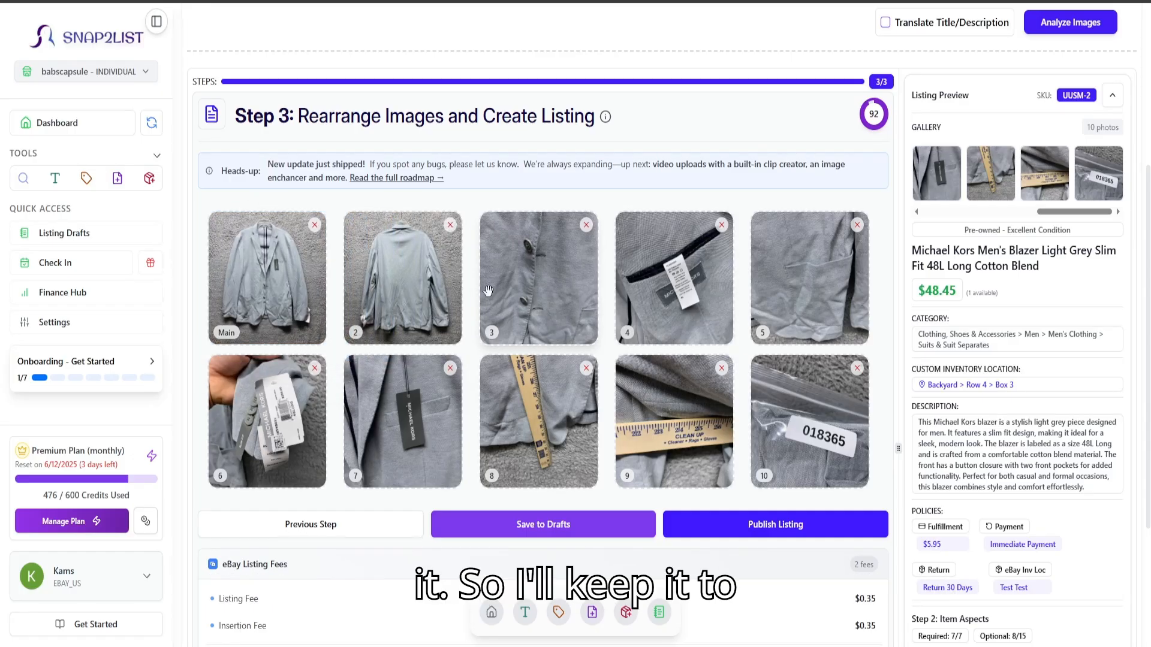
left_click_drag(551, 294, 594, 298)
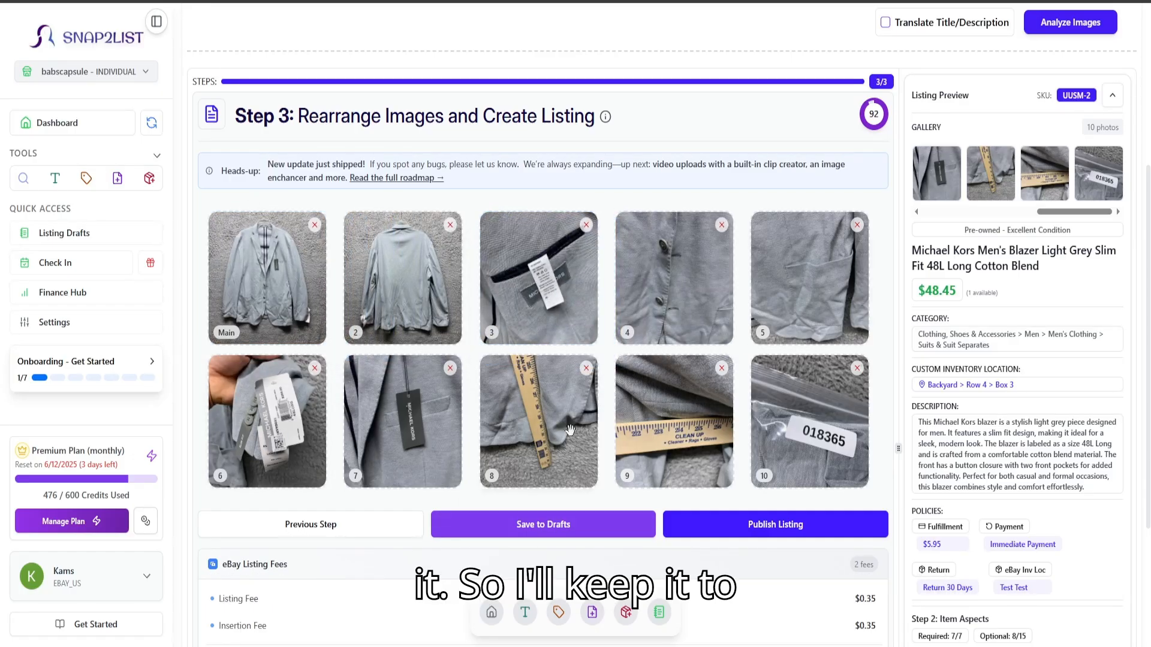
Step: Check the eBay listing fees and save the blazer listing to drafts
scroll(557, 425, "down", 2)
scroll(586, 432, "down", 1)
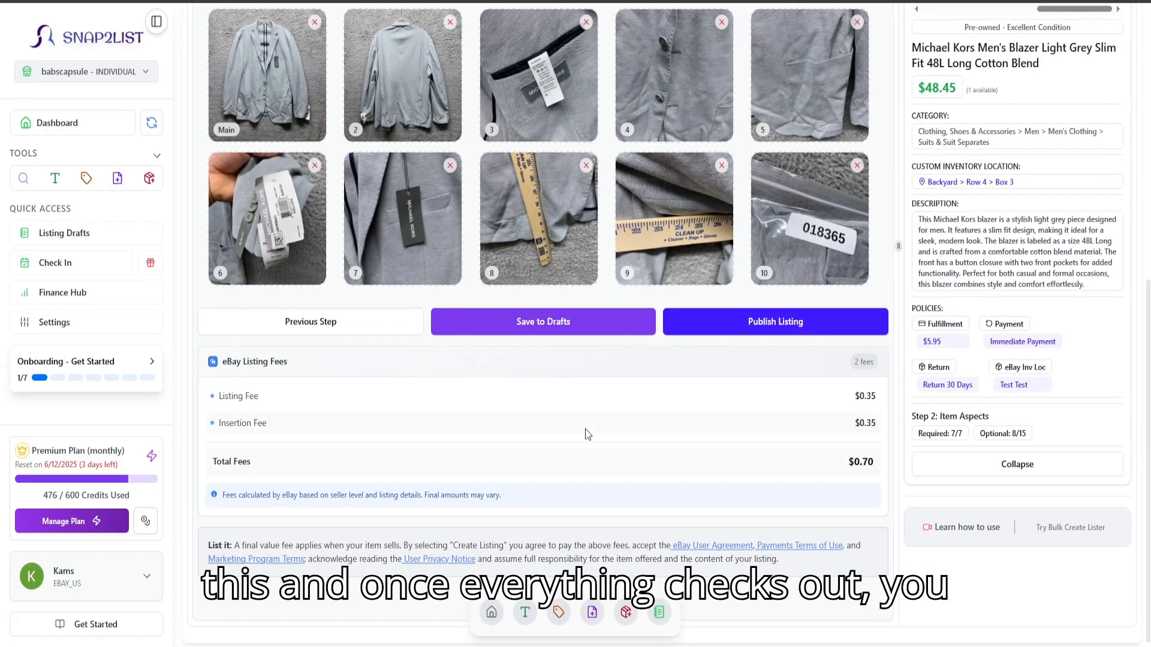
scroll(557, 525, "up", 1)
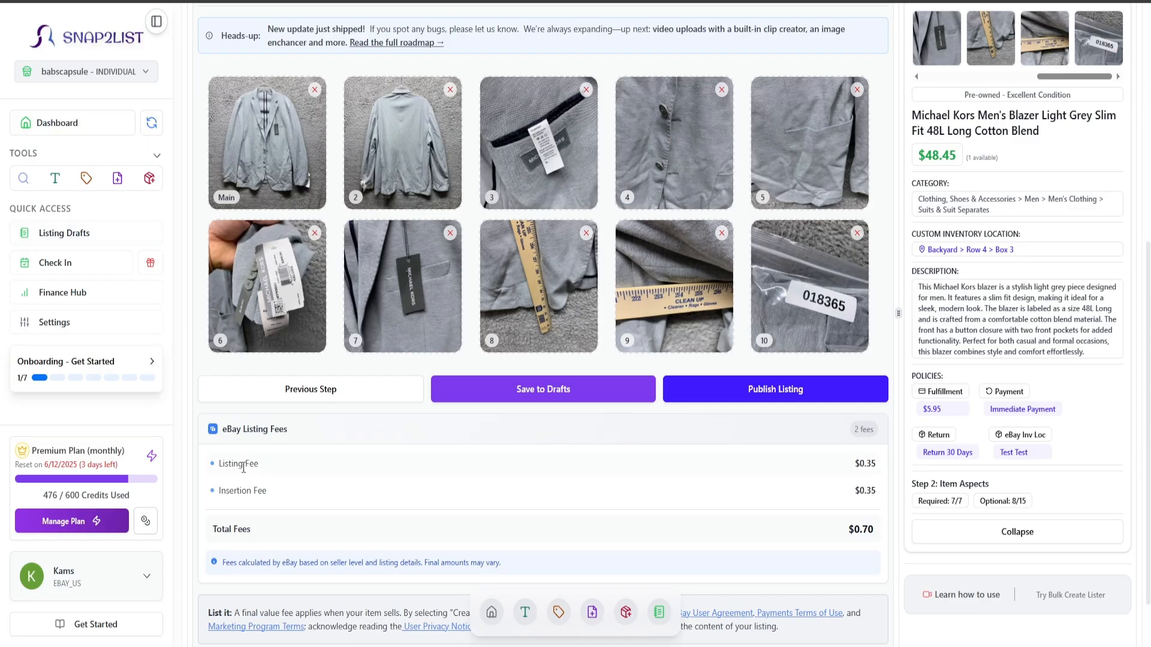
scroll(599, 336, "down", 1)
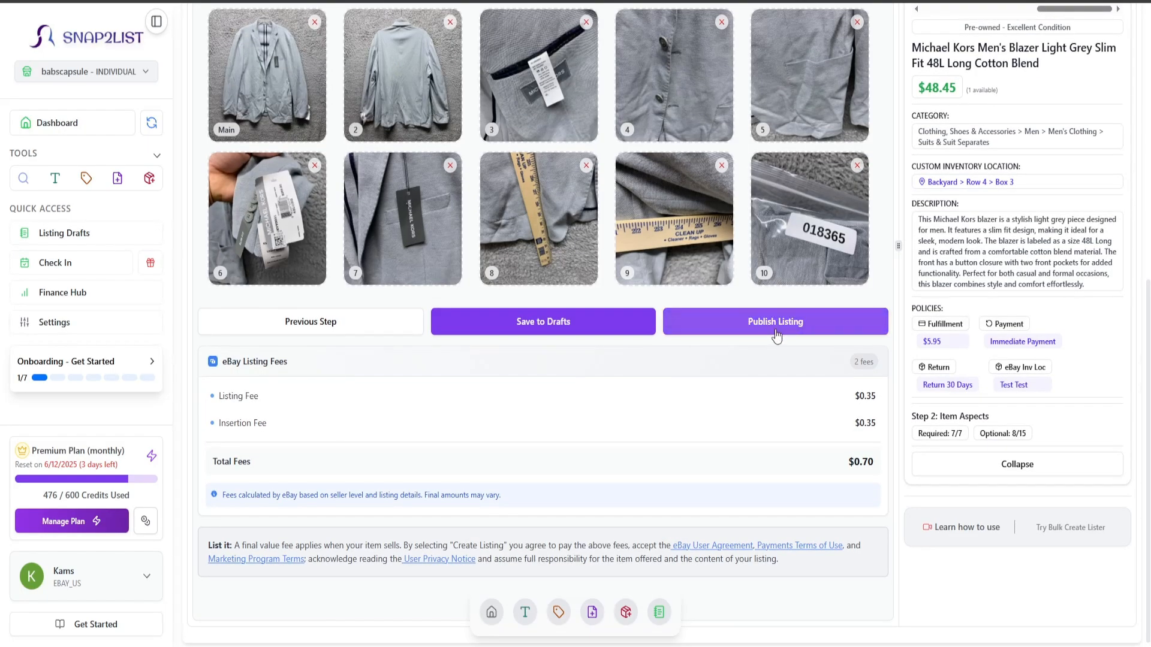
left_click(595, 331)
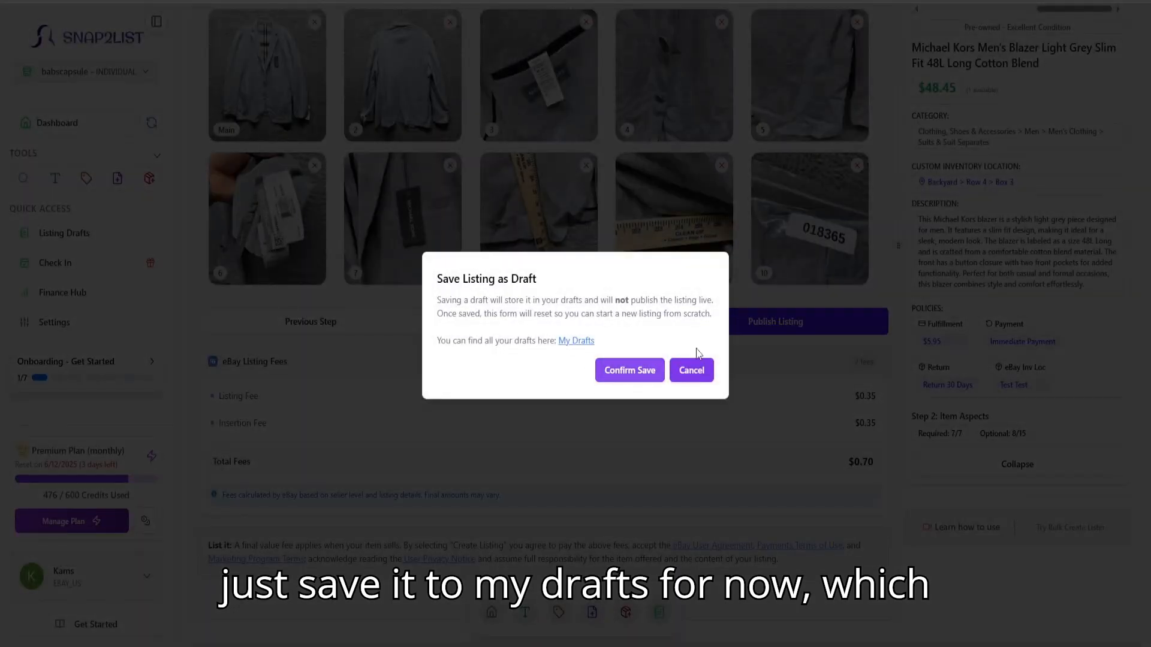
left_click(632, 377)
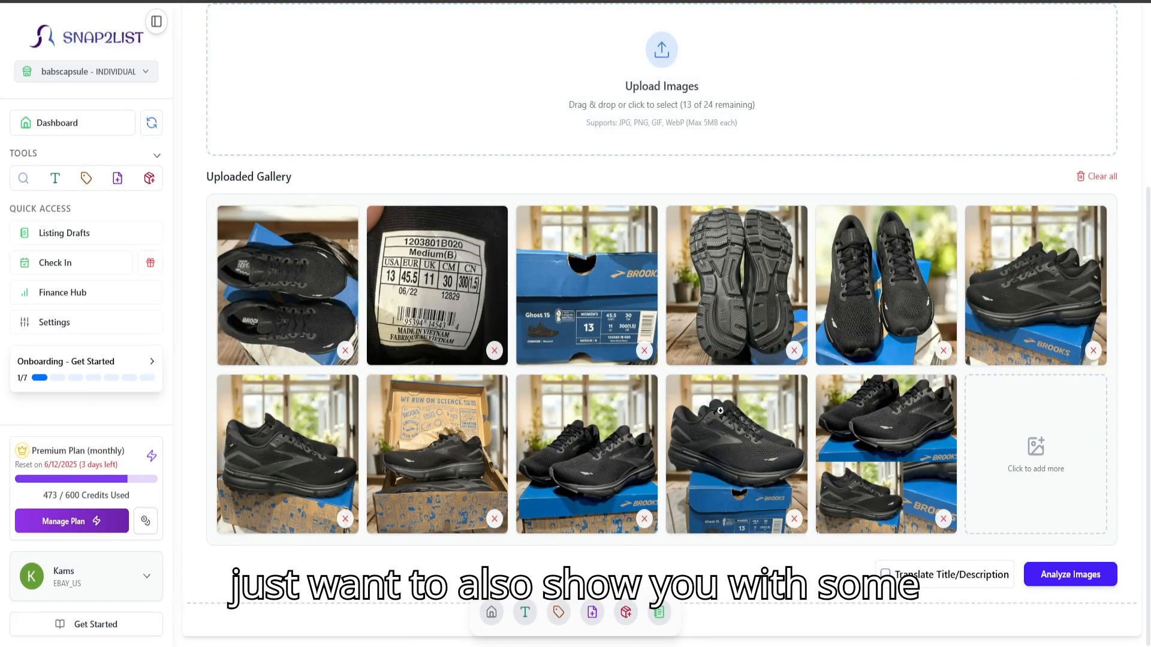
Step: Analyze the uploaded Brooks shoe photos to generate a new listing without translating the title or description
left_click(1049, 575)
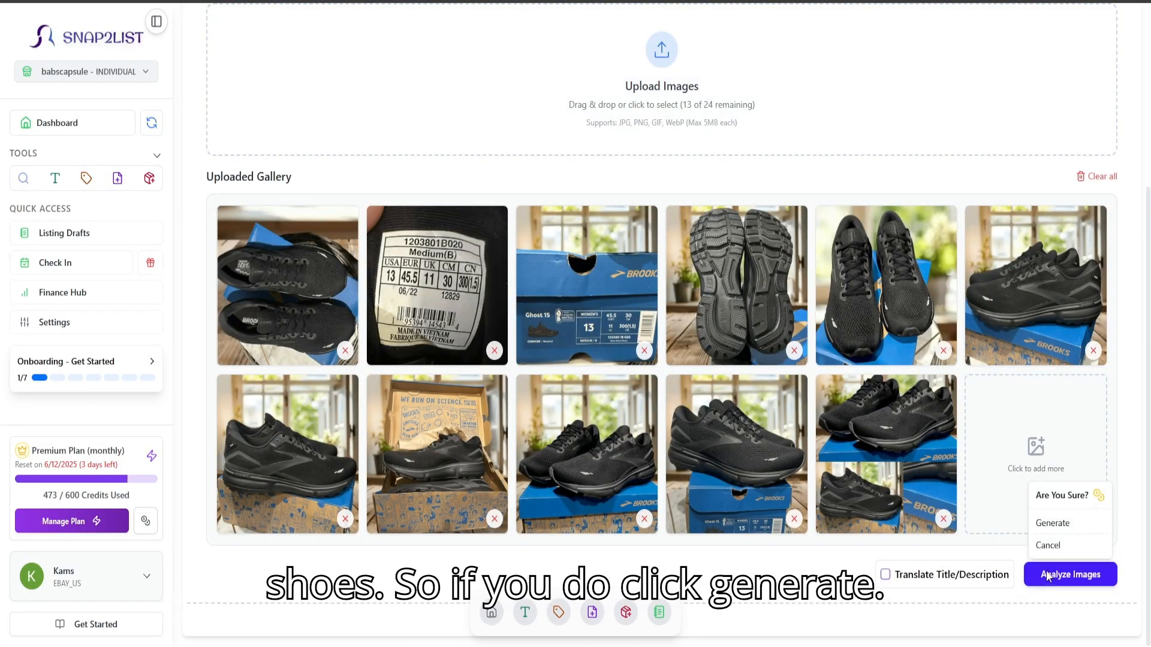
left_click(1046, 525)
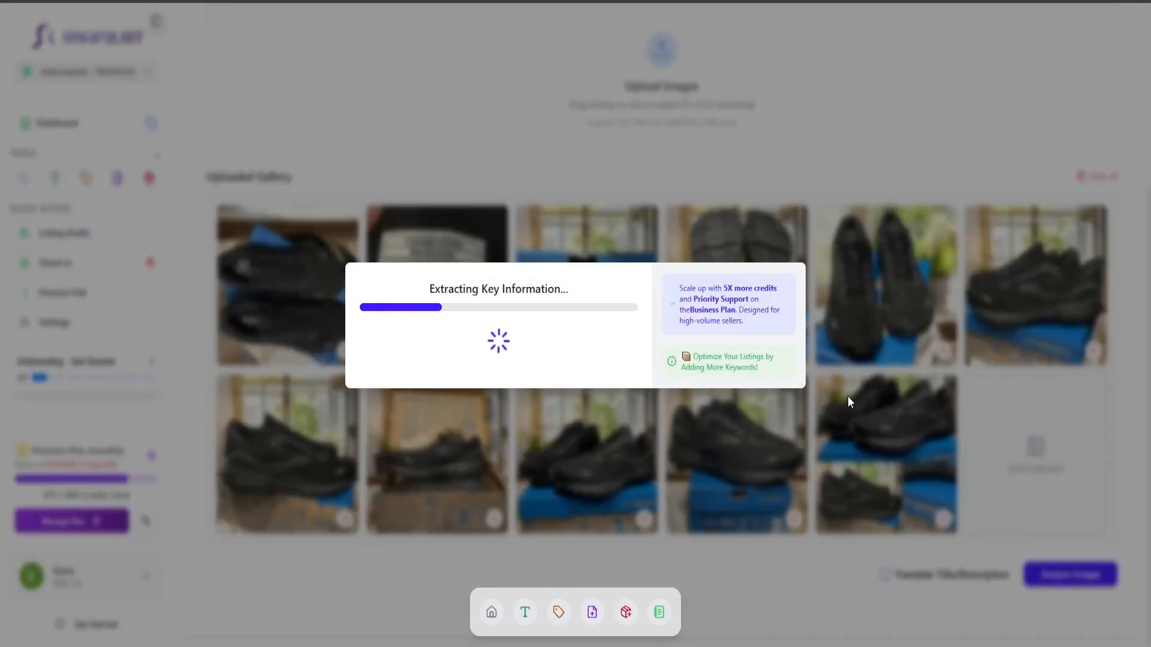
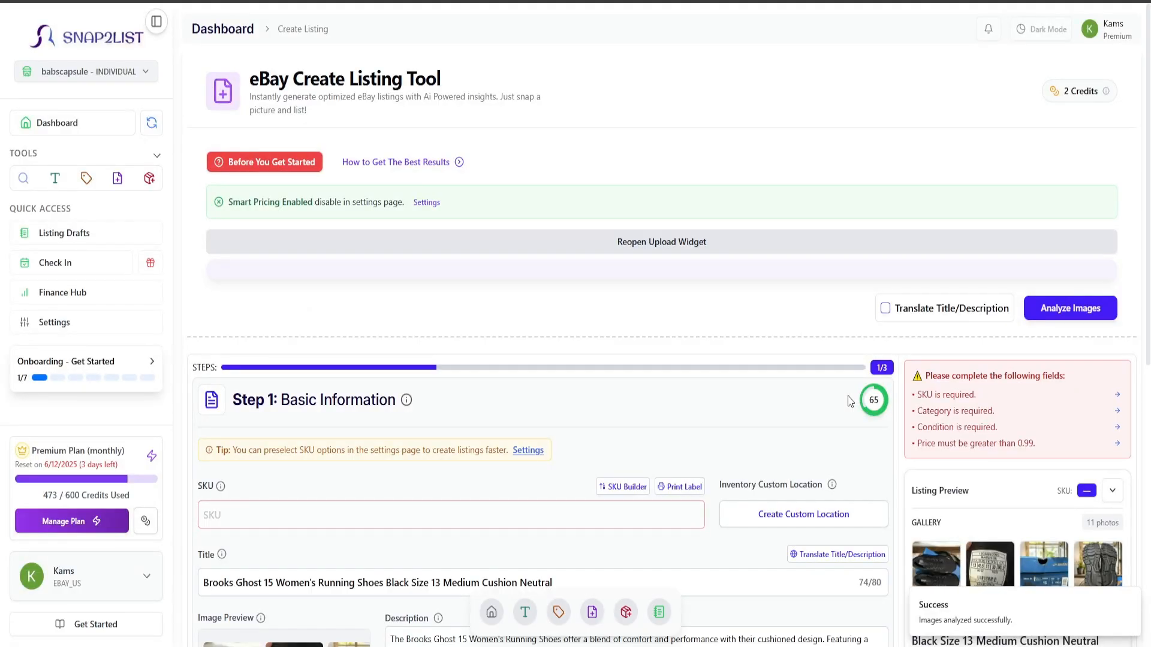
Step: Generate a SKU without a prefix for the shoe listing and leave its custom inventory location unset
scroll(687, 377, "down", 5)
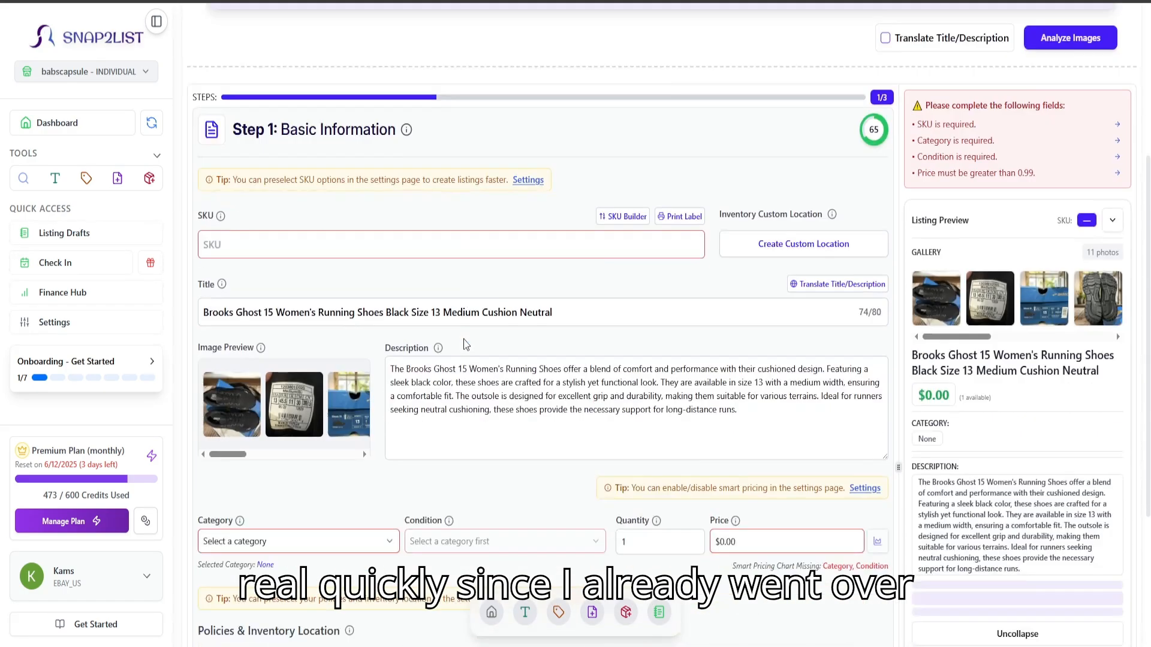
left_click(622, 217)
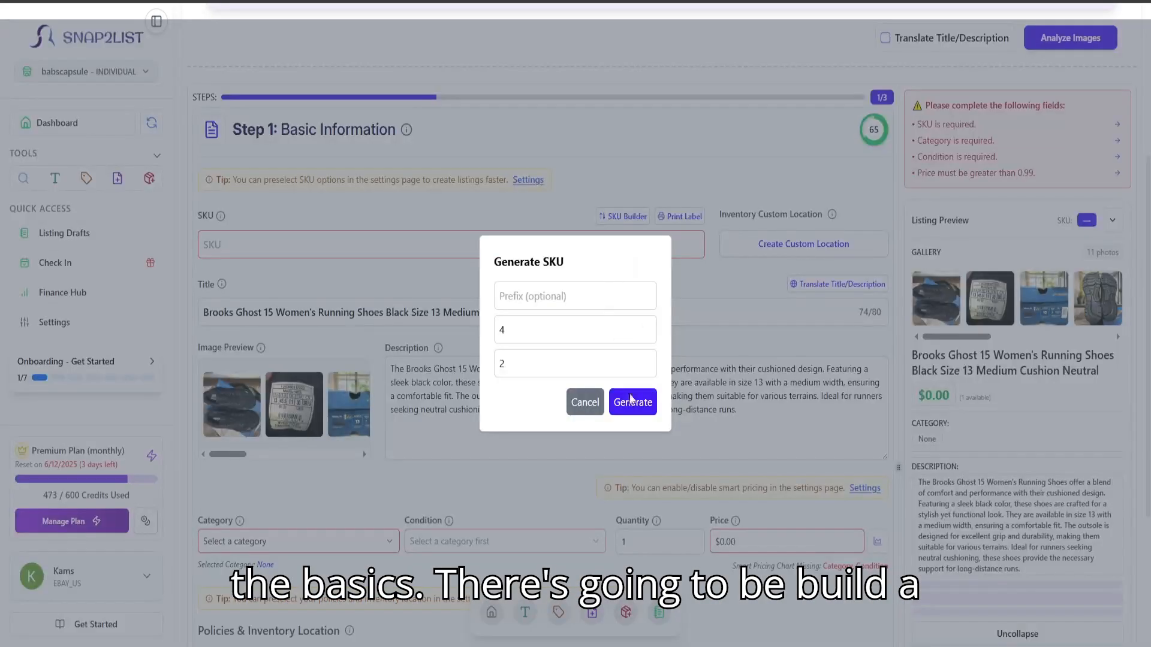
left_click(638, 399)
scroll(616, 278, "down", 2)
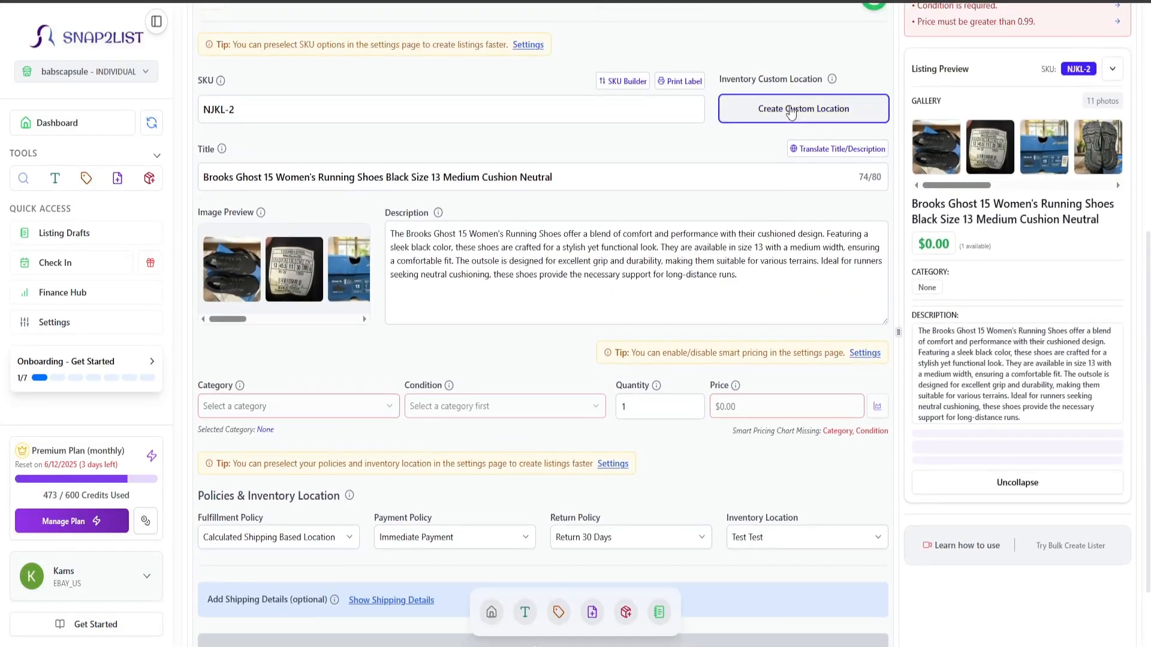
left_click(789, 108)
left_click(1135, 19)
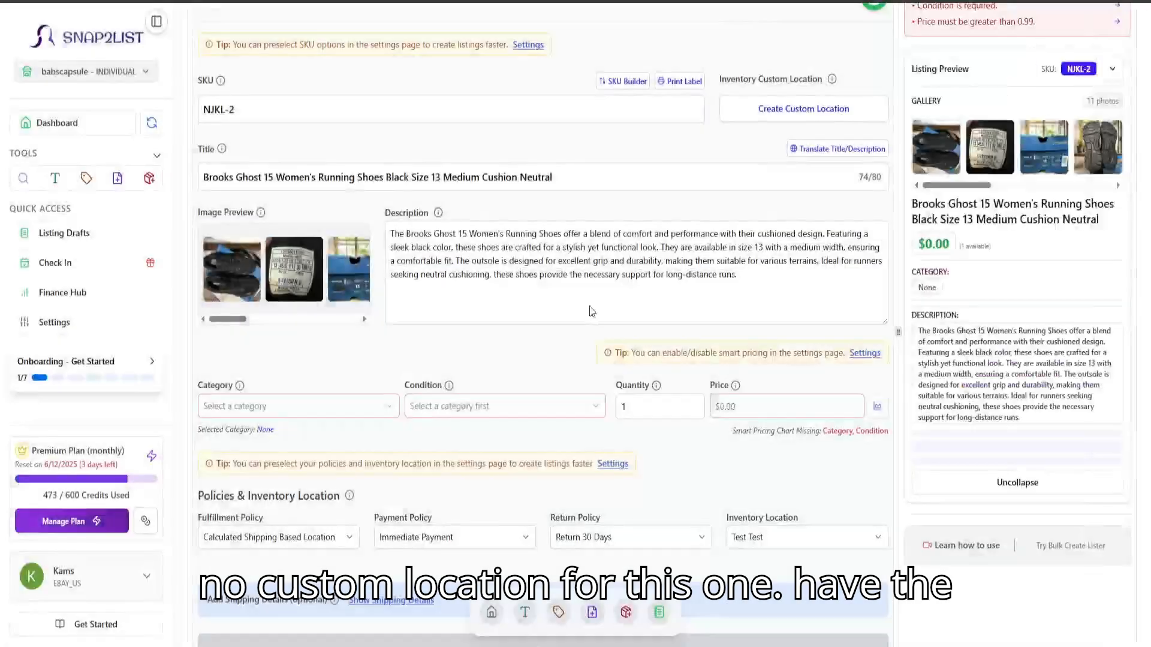
Step: Compare the shoe box and size label photos with the generated title and description
scroll(359, 294, "down", 1)
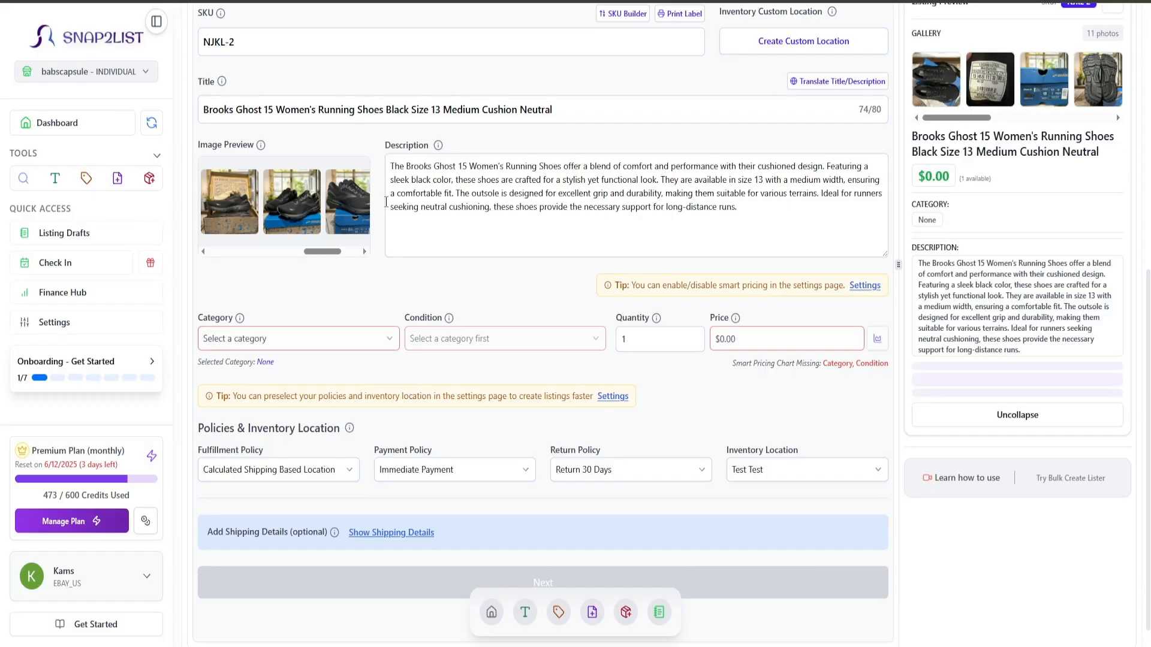
scroll(360, 294, "up", 3)
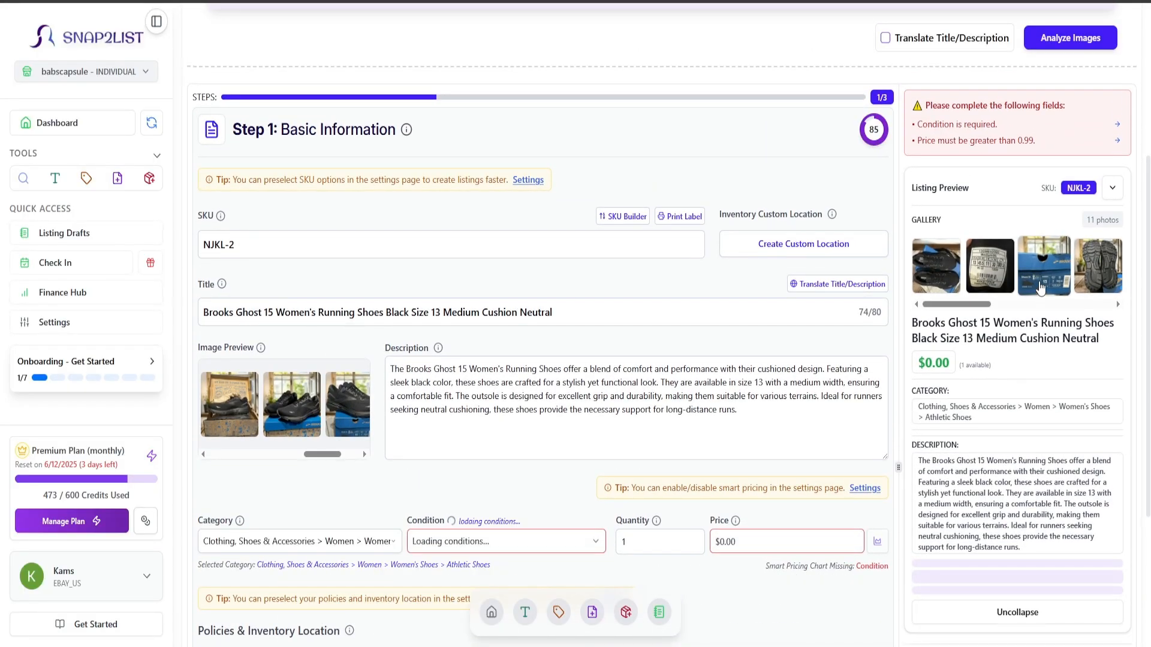
left_click(1041, 272)
left_click(979, 390)
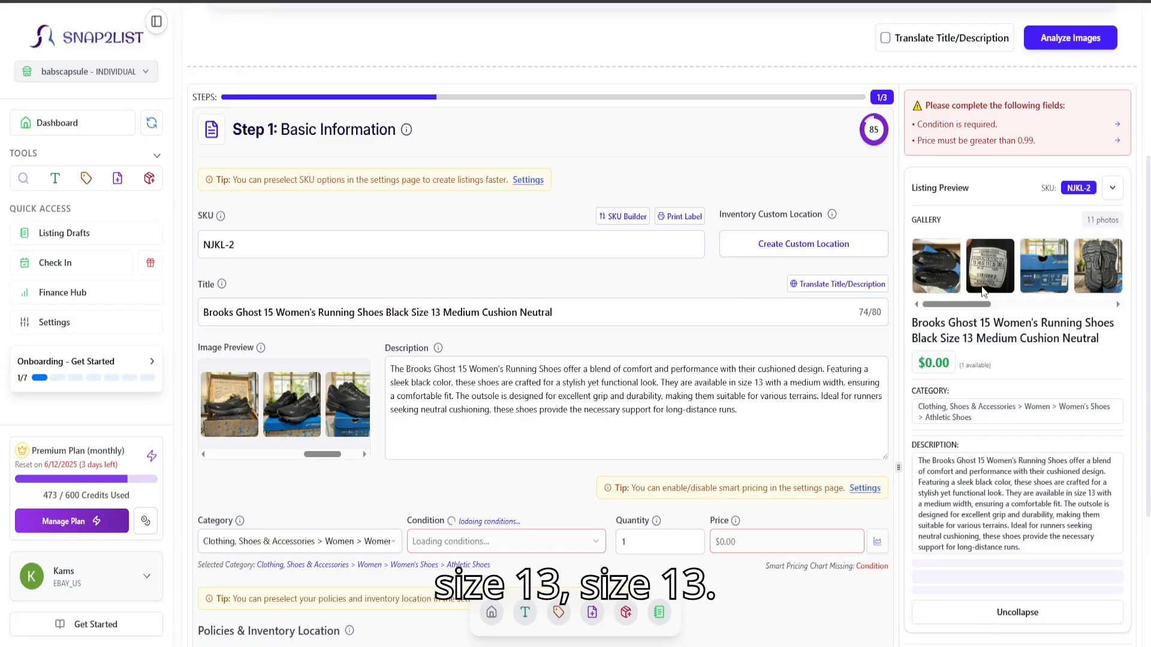
left_click(1045, 266)
left_click(262, 414)
left_click(851, 323)
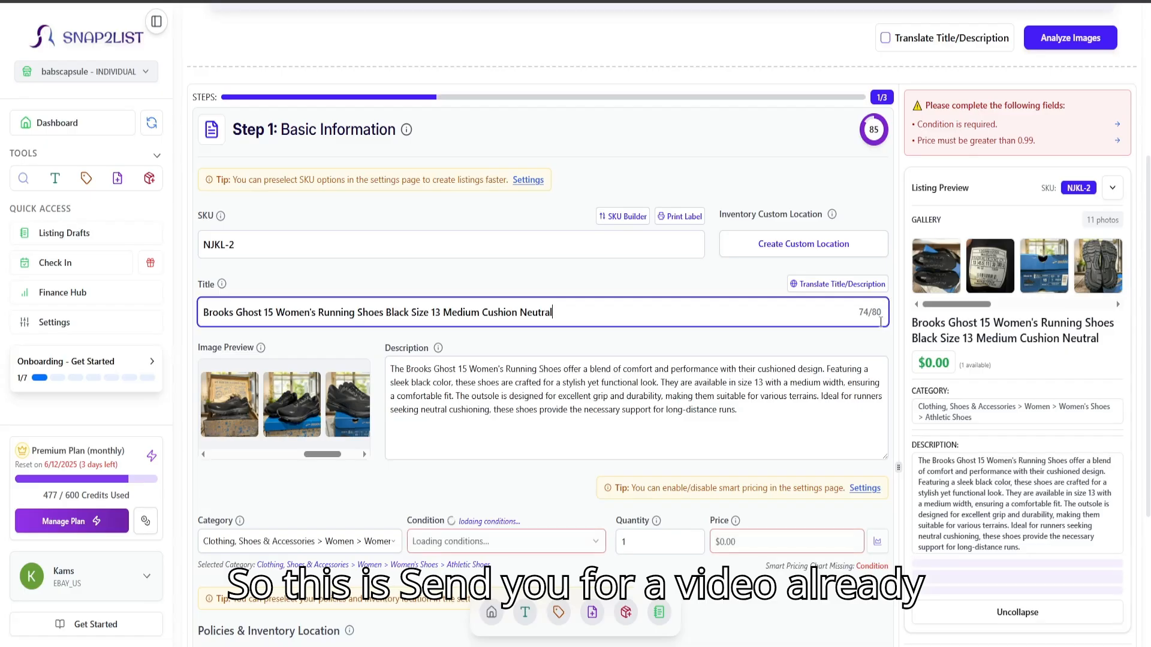
Step: Choose the Women's Shoes > Athletic Shoes category and set the condition to New with box
scroll(490, 410, "down", 3)
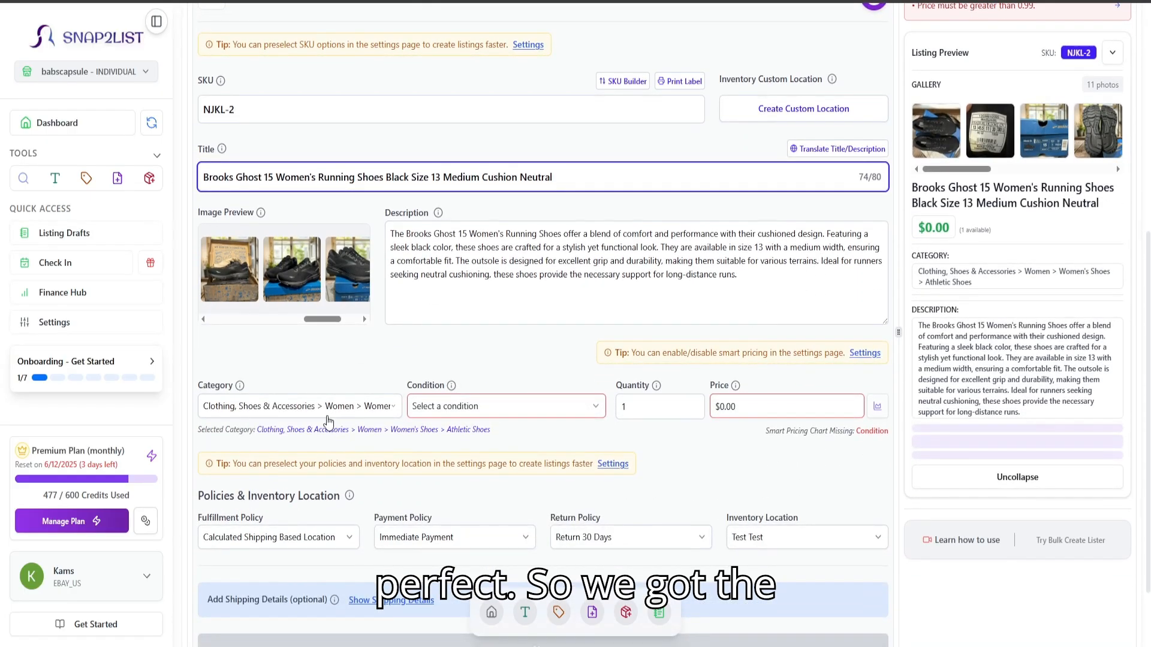
left_click(293, 413)
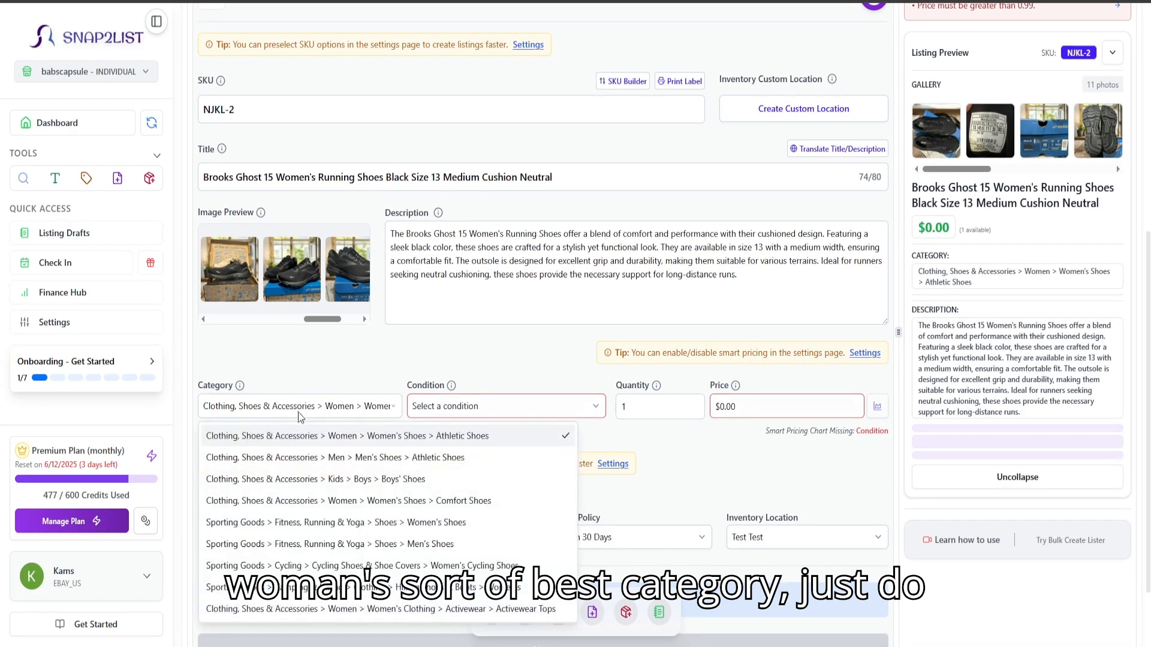
left_click(300, 436)
left_click(470, 413)
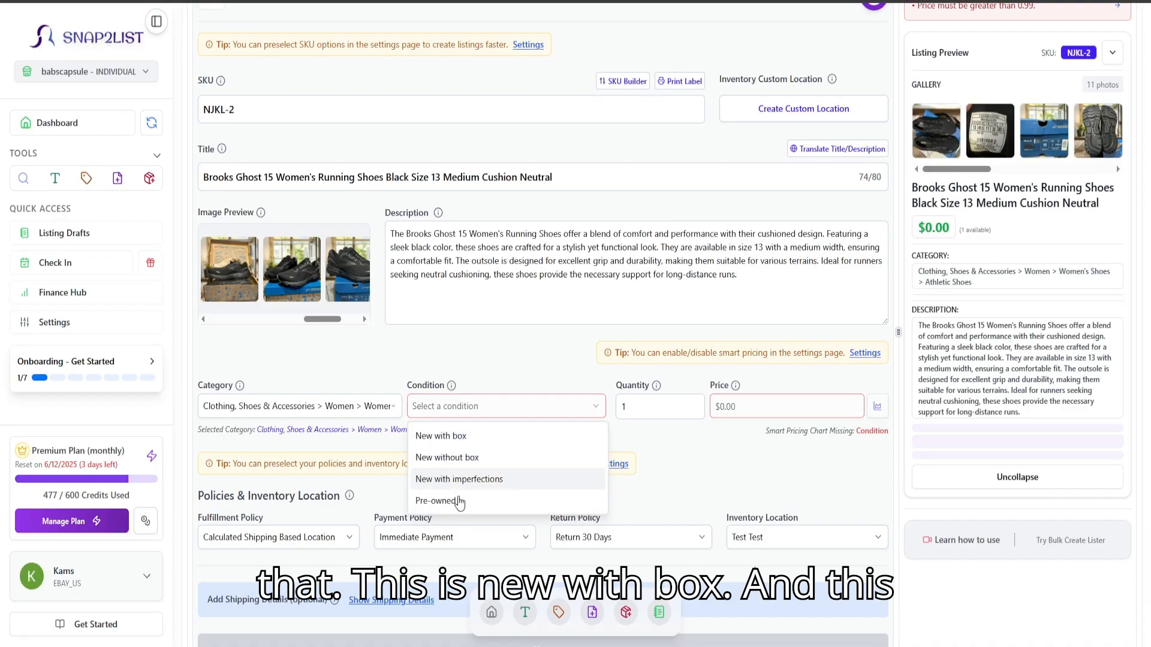
left_click(459, 437)
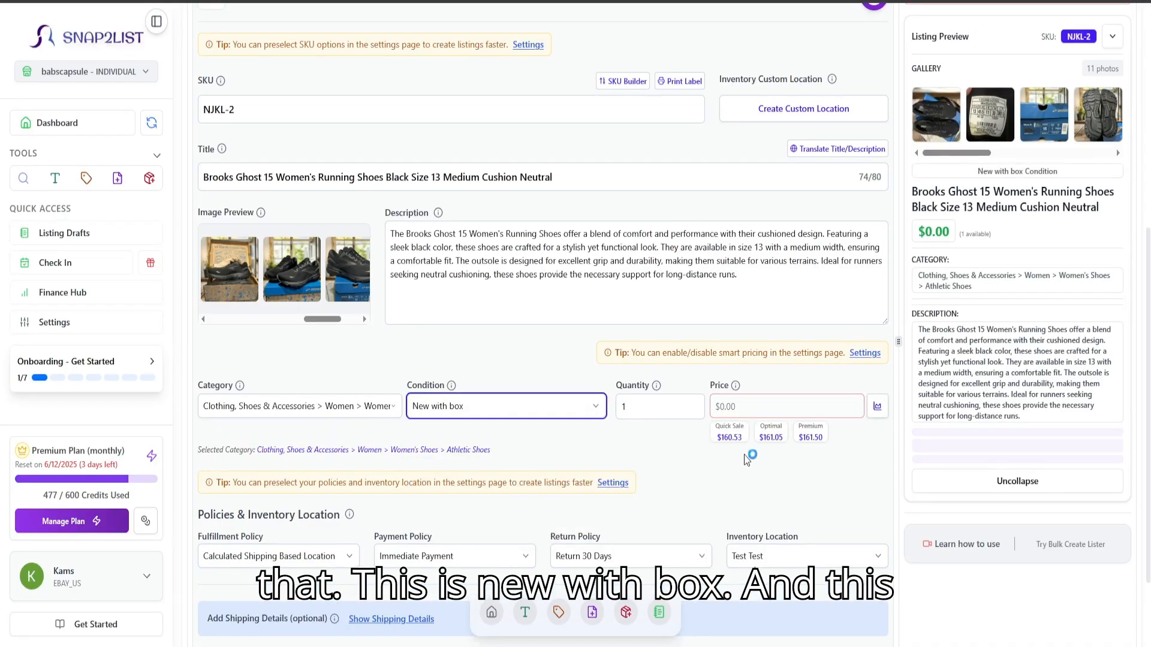
Step: Examine the suggested prices and similar listings for the Brooks shoes over the last 30 days and the last 60 days
left_click(876, 407)
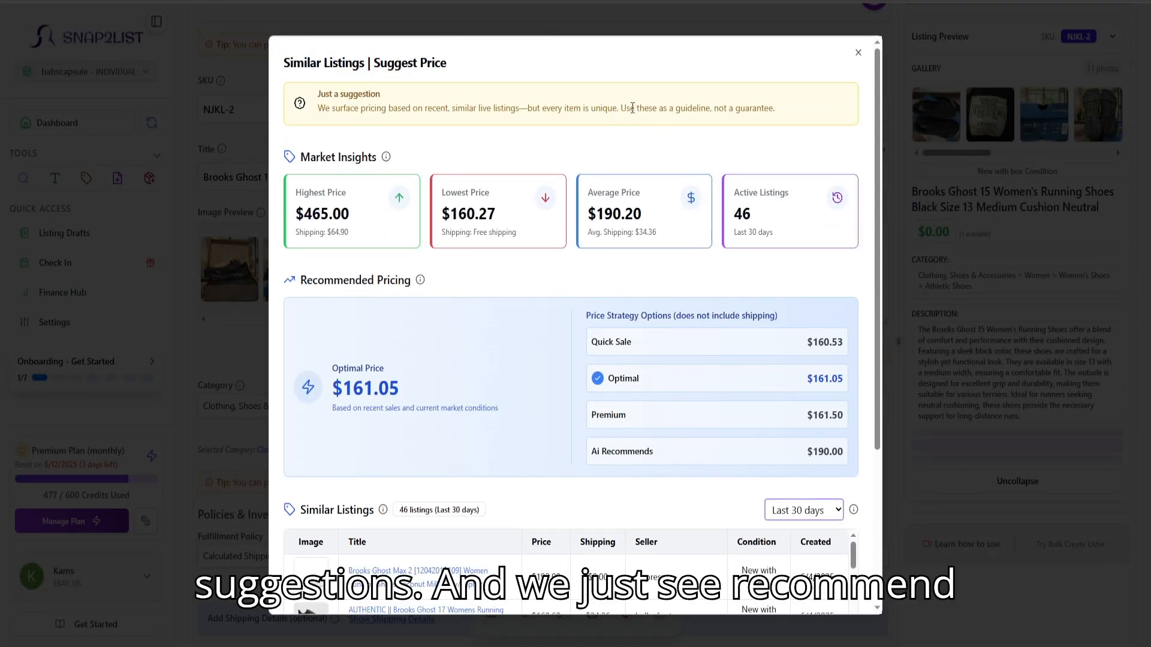
scroll(642, 217, "down", 3)
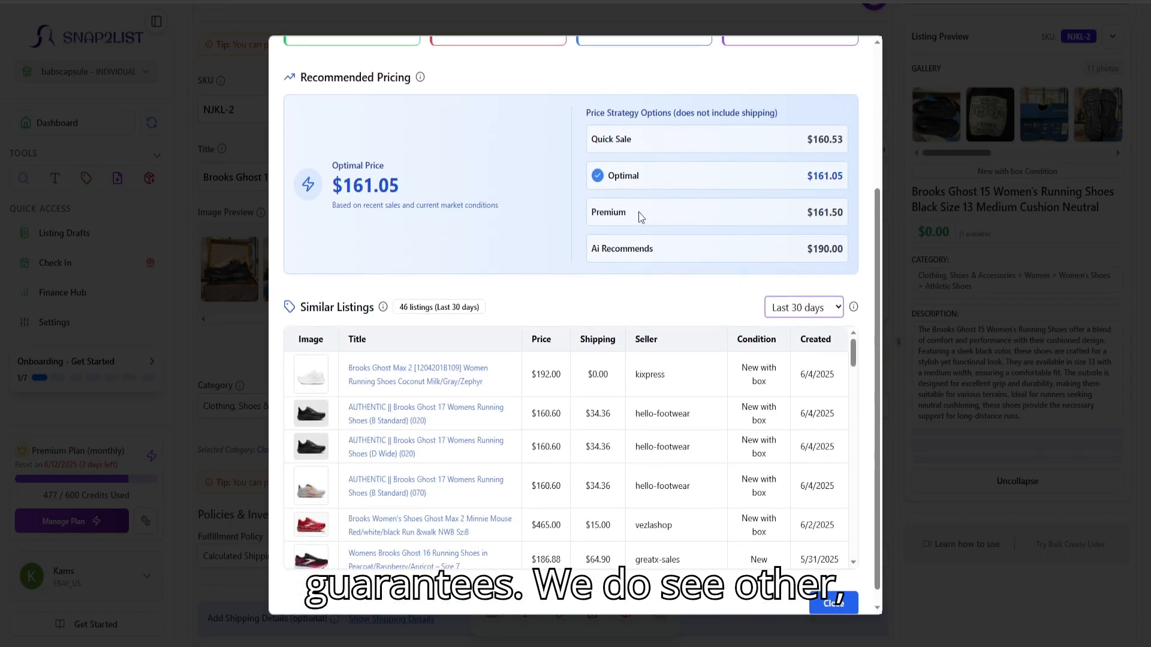
scroll(547, 367, "down", 5)
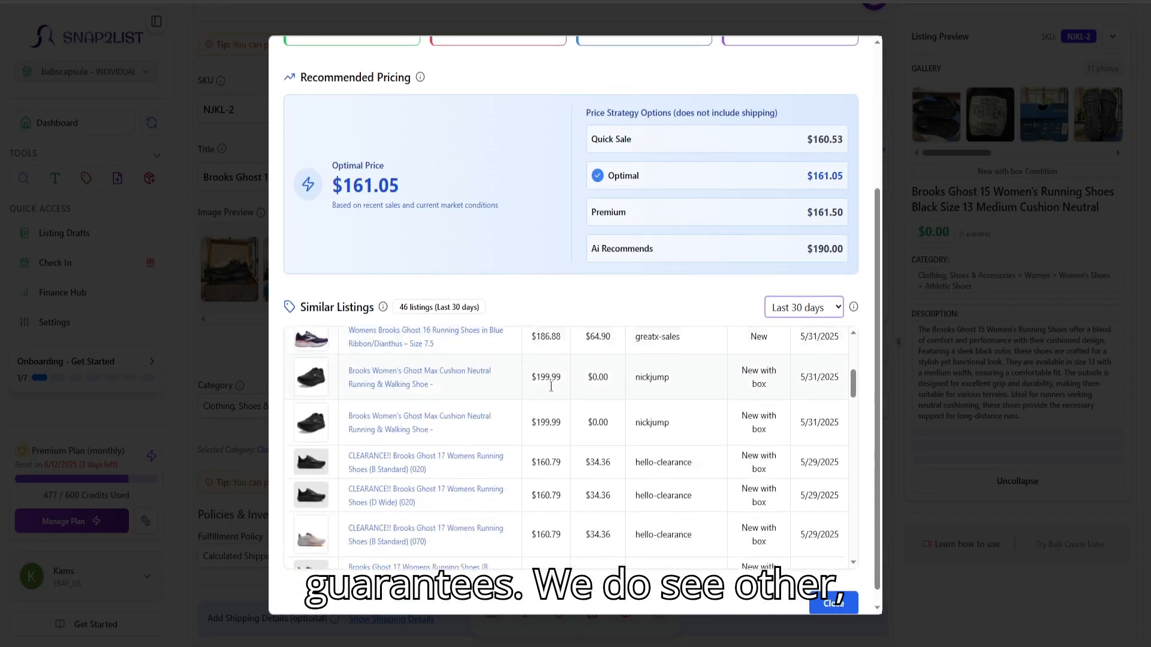
scroll(549, 437, "down", 4)
scroll(549, 437, "up", 10)
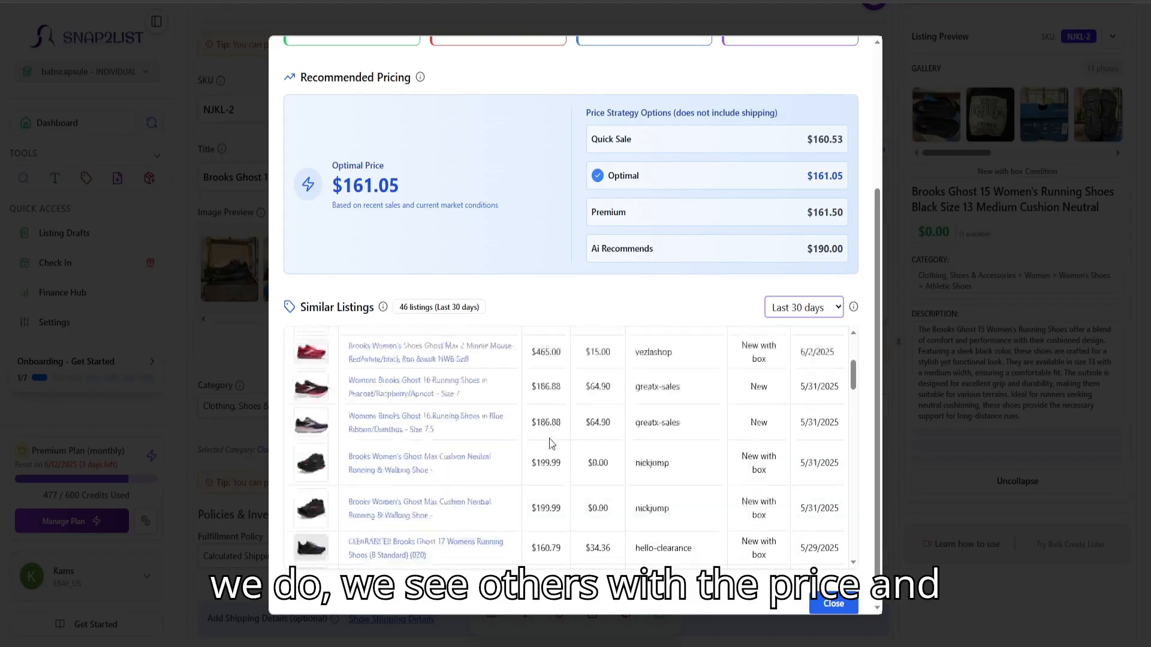
left_click_drag(532, 340, 540, 337)
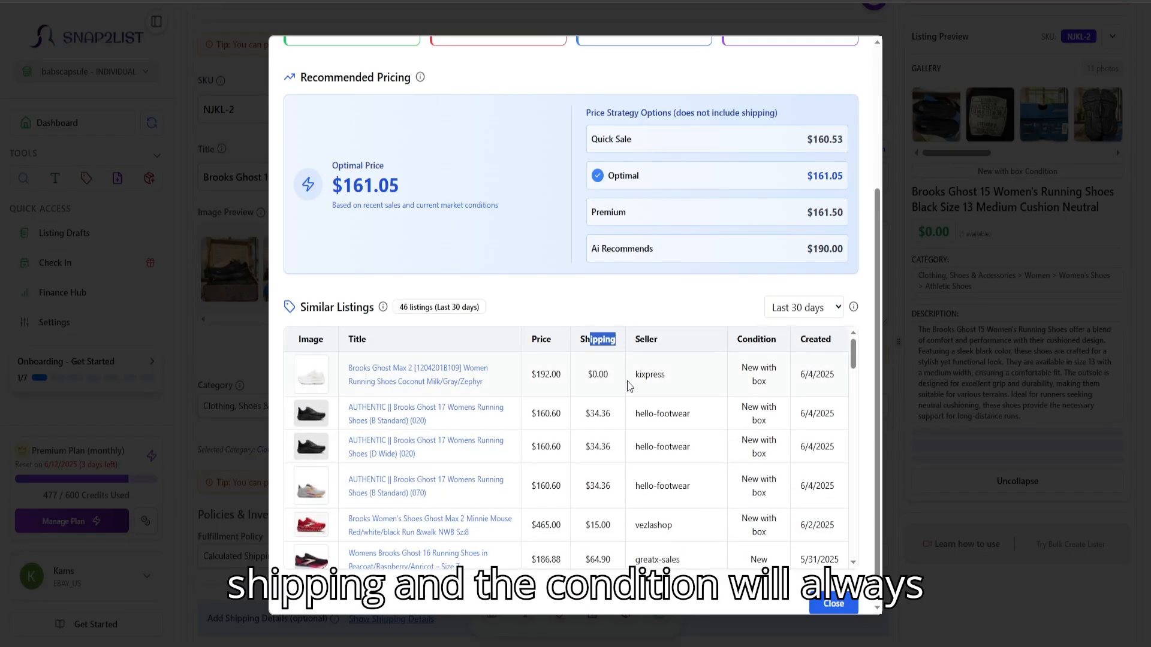
scroll(623, 389, "down", 1)
scroll(718, 355, "up", 2)
scroll(746, 389, "down", 5)
scroll(737, 408, "down", 10)
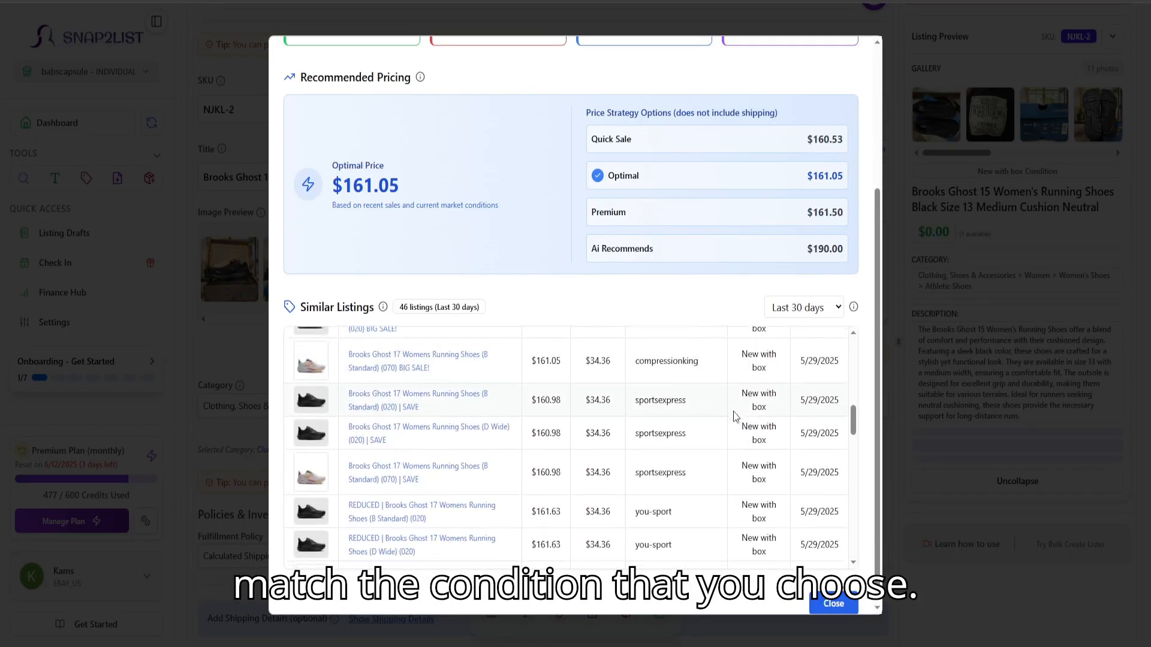
scroll(550, 483, "down", 10)
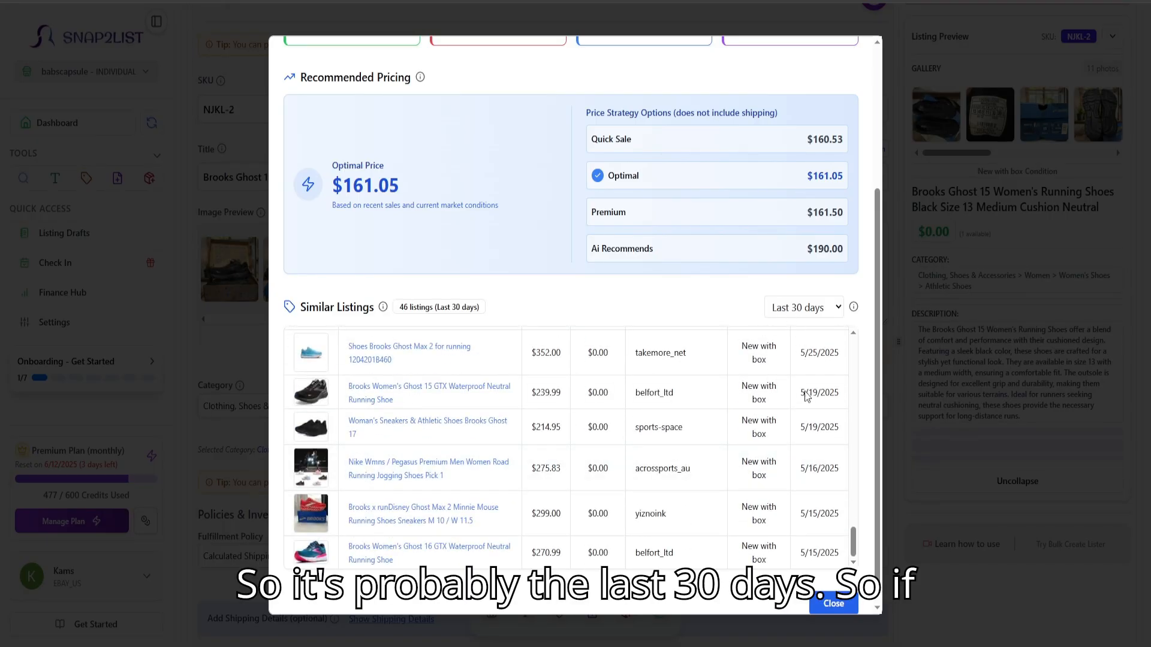
left_click(802, 358)
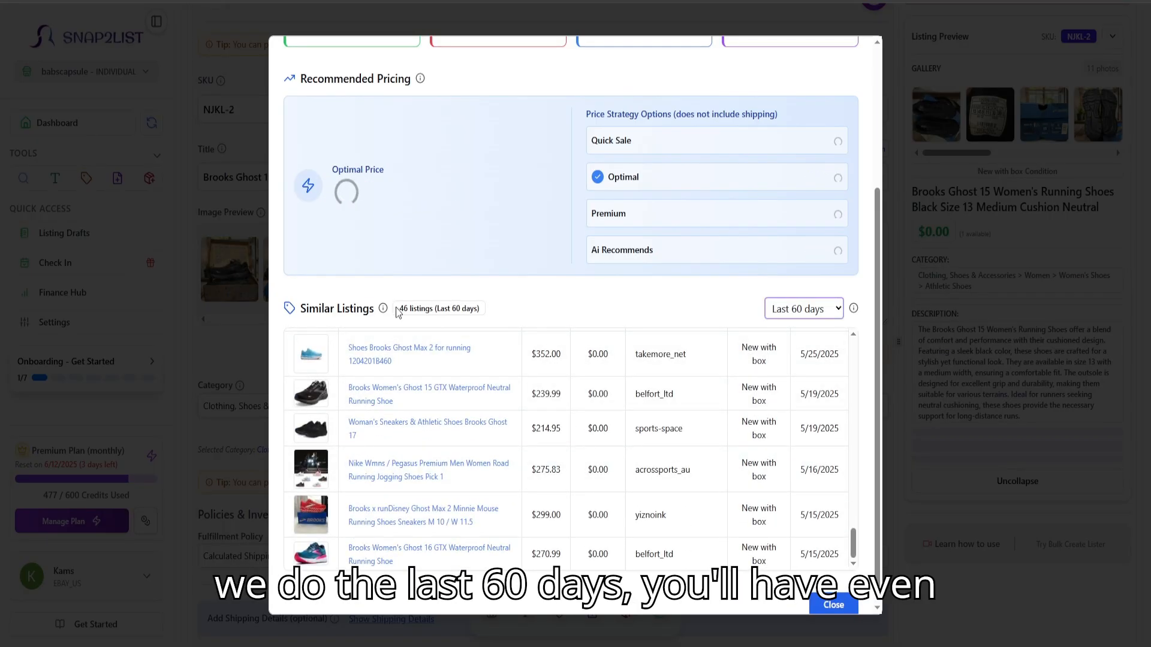
scroll(550, 369, "down", 4)
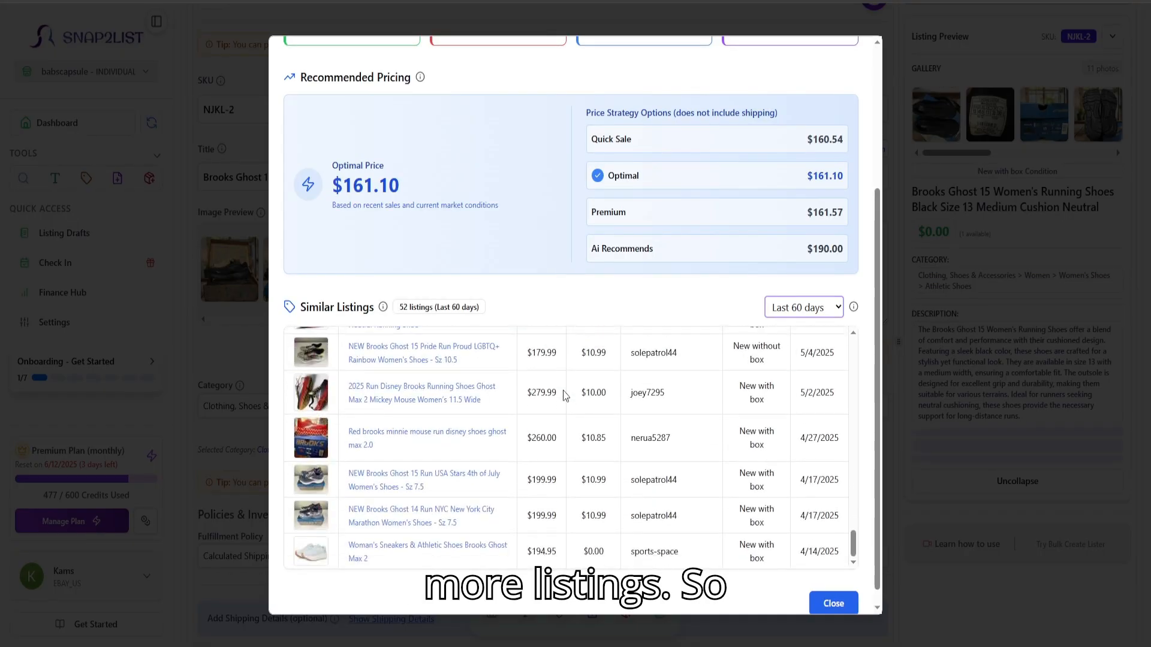
Step: Close the price suggestions and apply the Quick Sale price of $160.53 to the shoe listing
left_click(834, 604)
left_click(725, 439)
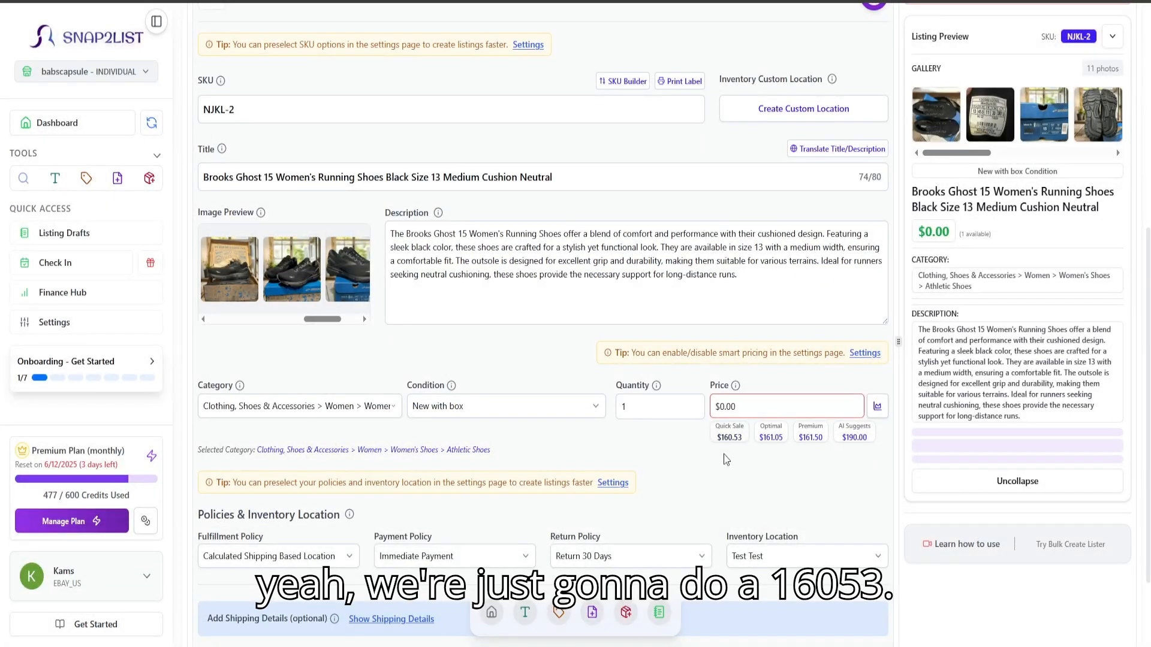
left_click(729, 438)
Step: Switch the fulfillment policy to $5.95 and back to Calculated Shipping Based Location
scroll(350, 534, "down", 2)
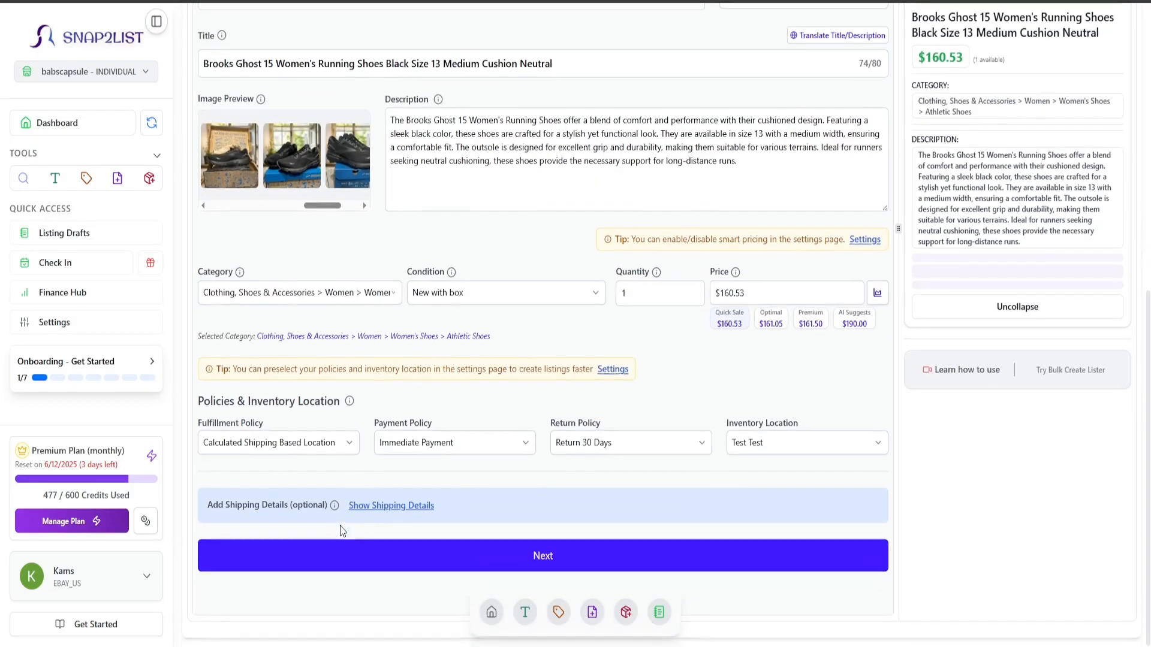
left_click(298, 443)
left_click(303, 442)
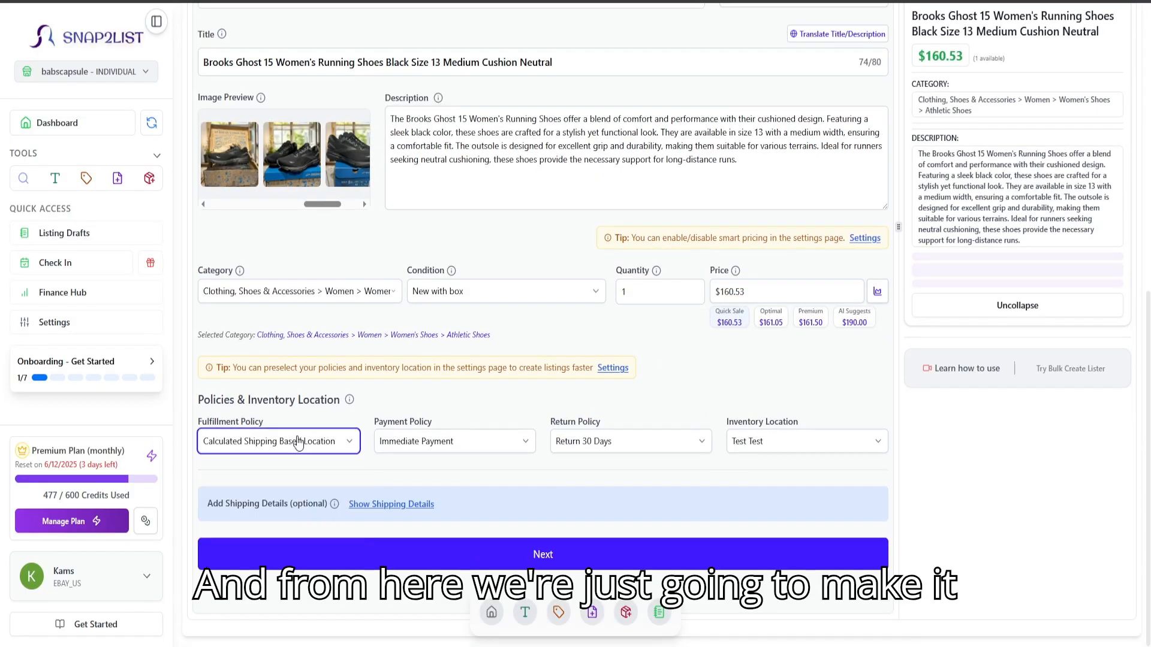
left_click(303, 441)
left_click(260, 492)
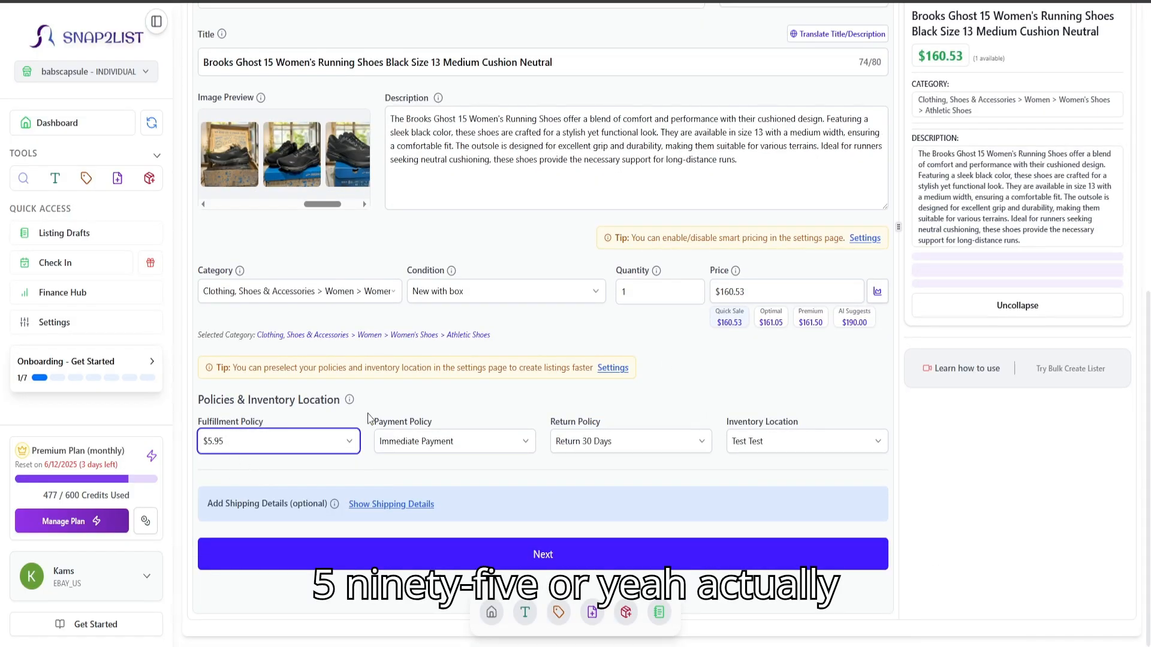
left_click(296, 444)
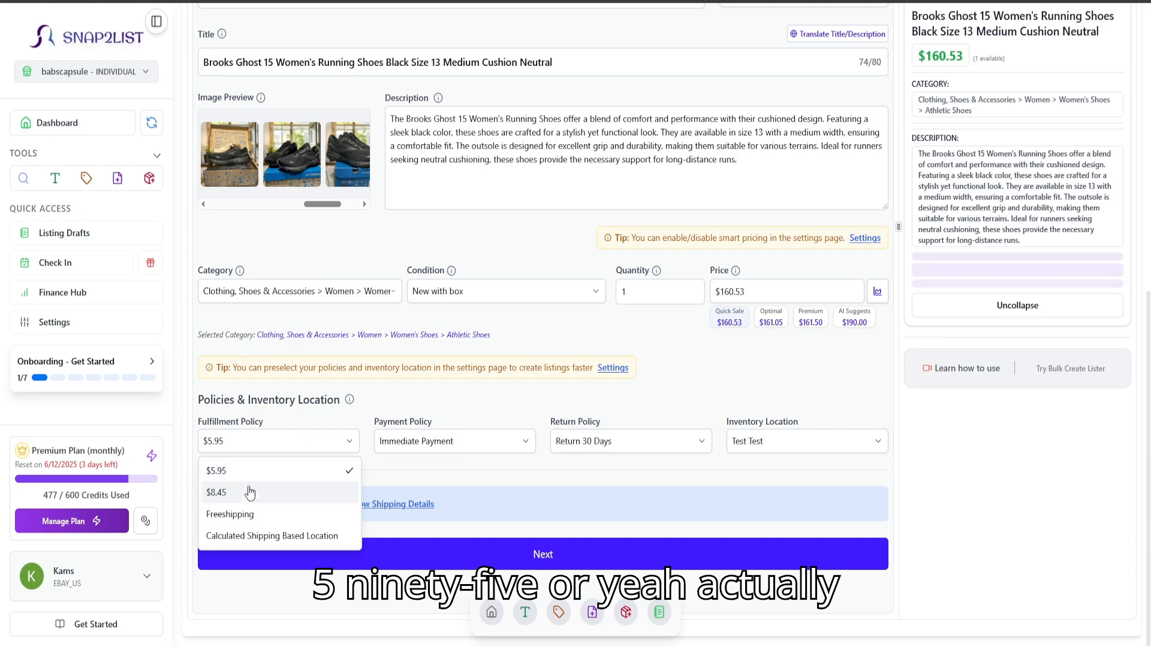
left_click(247, 538)
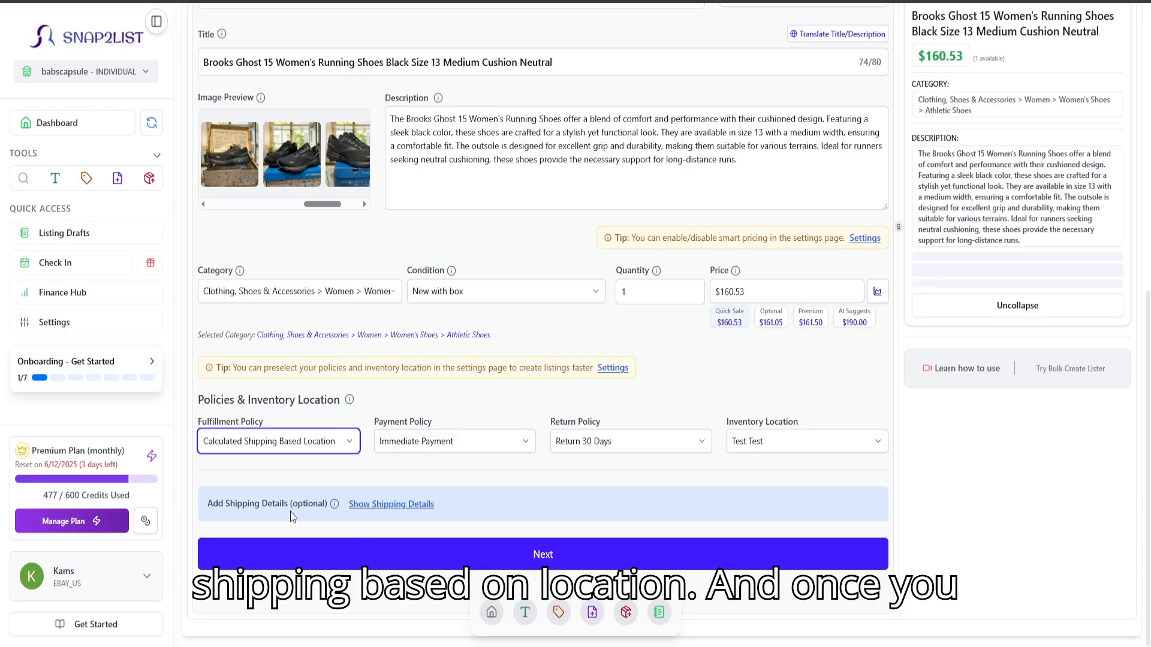
left_click(267, 478)
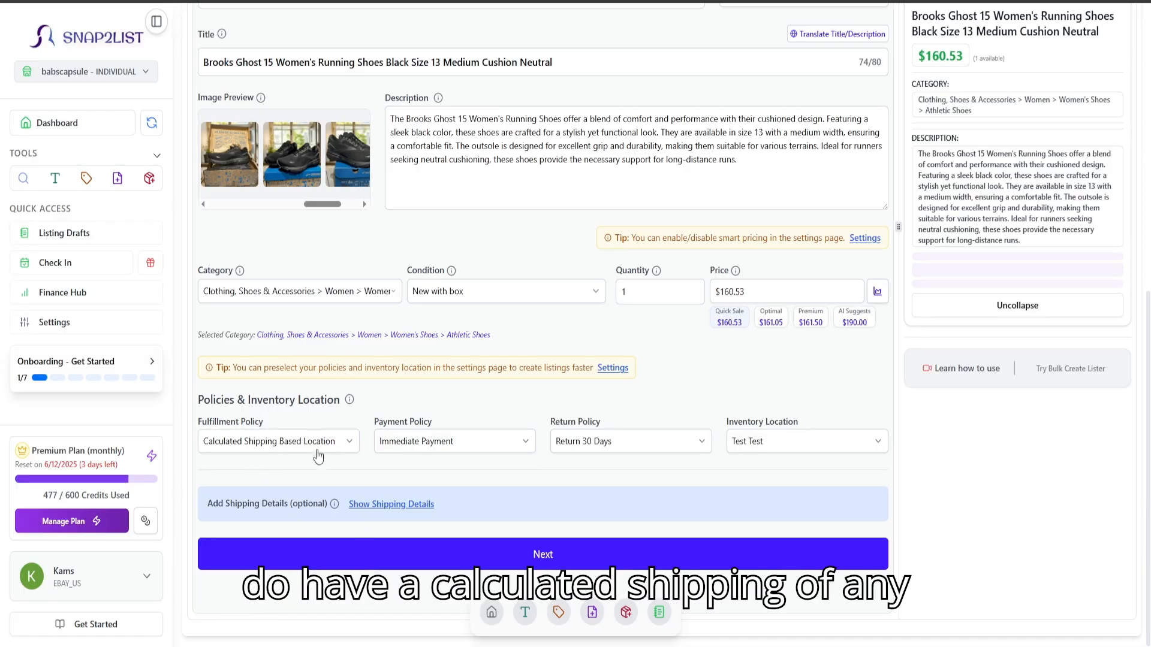
Step: Show the optional shipping details and set the package weight to 3 lbs 2 oz
left_click(391, 504)
scroll(262, 473, "down", 1)
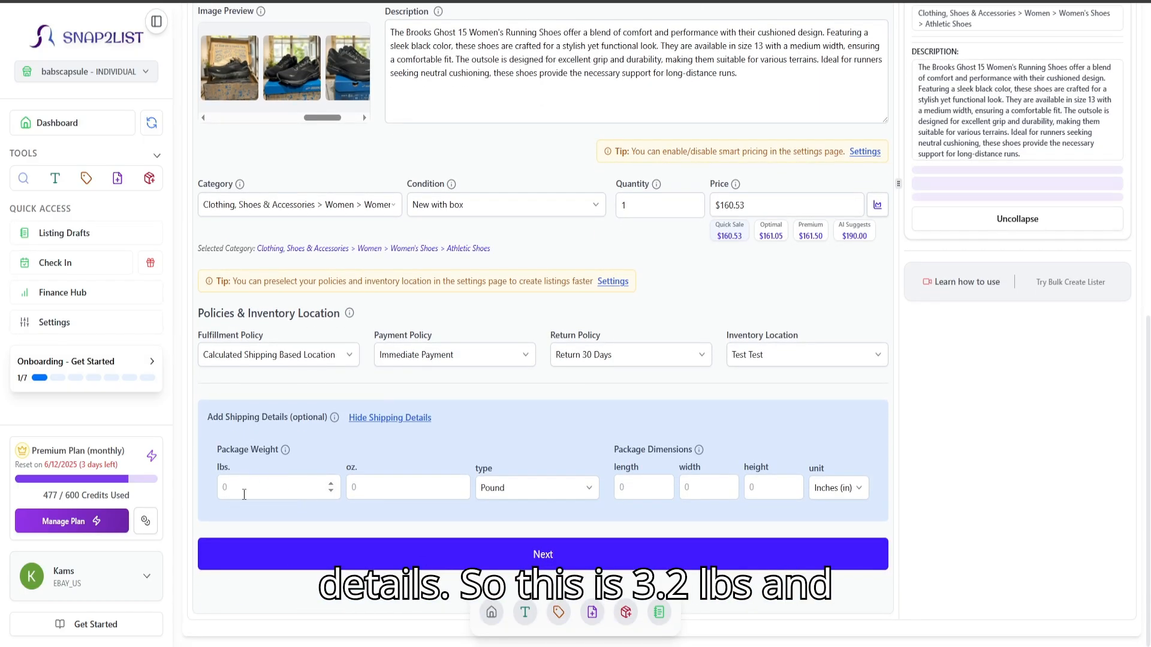
left_click(242, 497)
type("3")
left_click(387, 482)
Step: Set the package dimensions to 14 × 8 × 6 inches, keeping Pound as the weight type
left_click(654, 492)
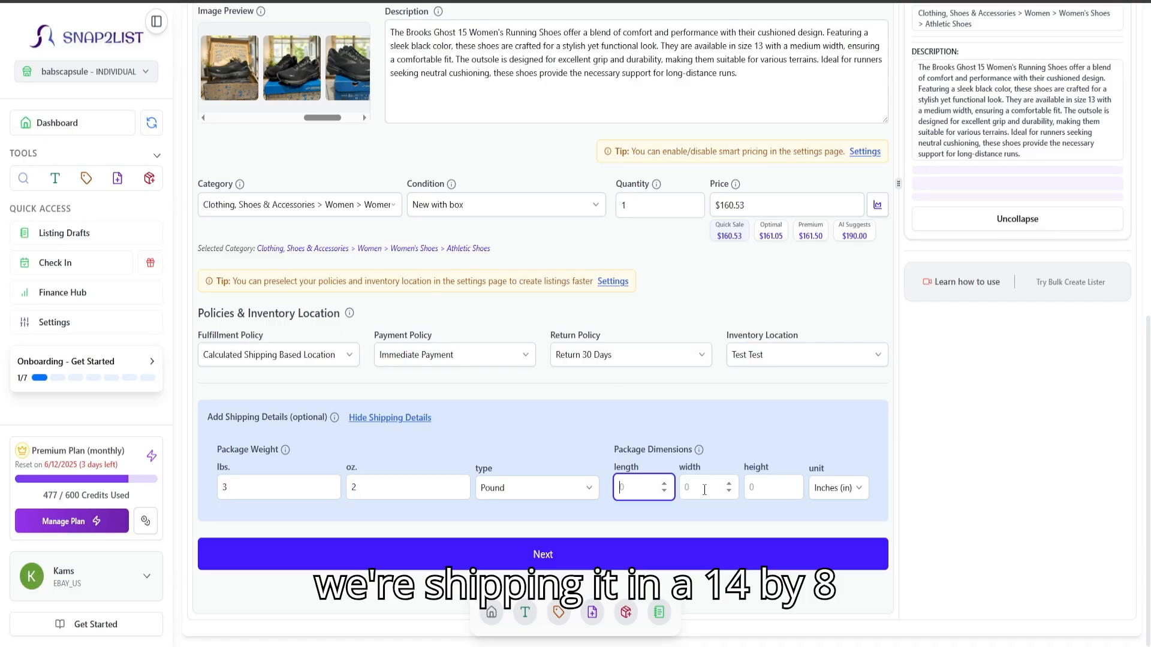
left_click(704, 489)
left_click(778, 490)
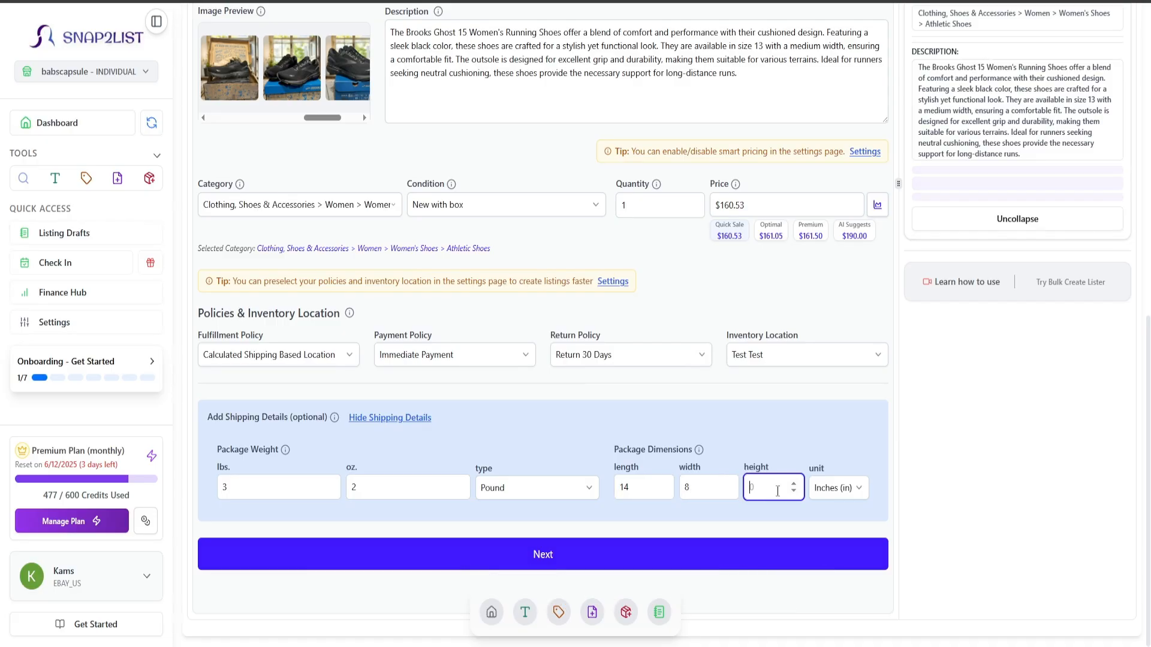
left_click(833, 501)
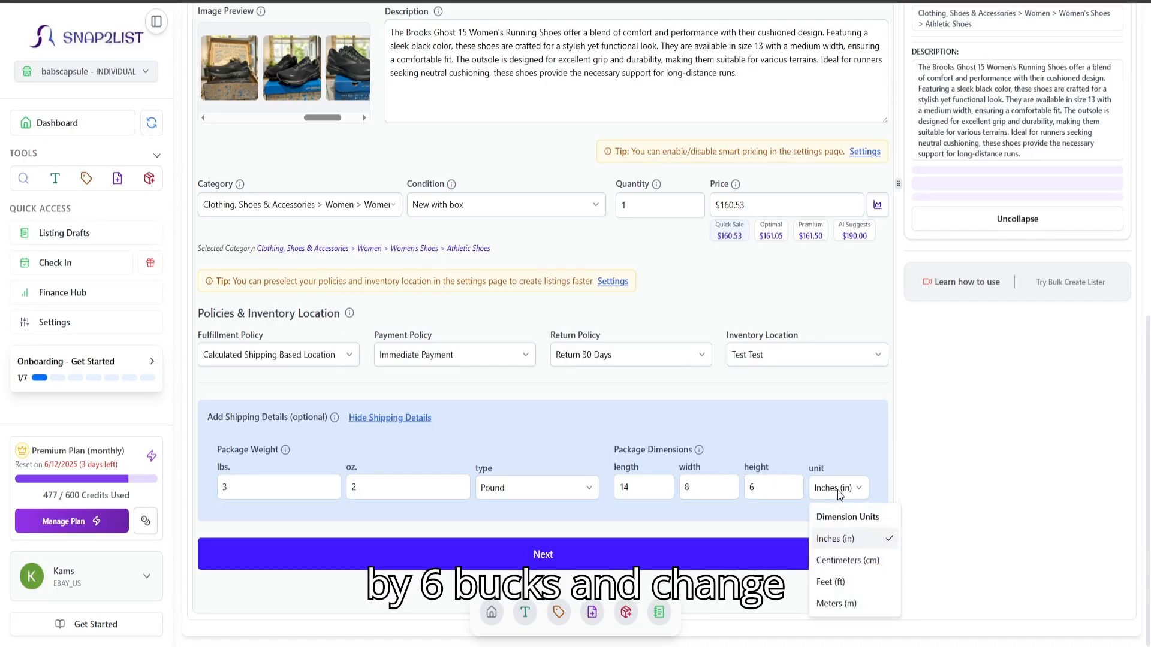
left_click(835, 499)
left_click(525, 495)
left_click(527, 497)
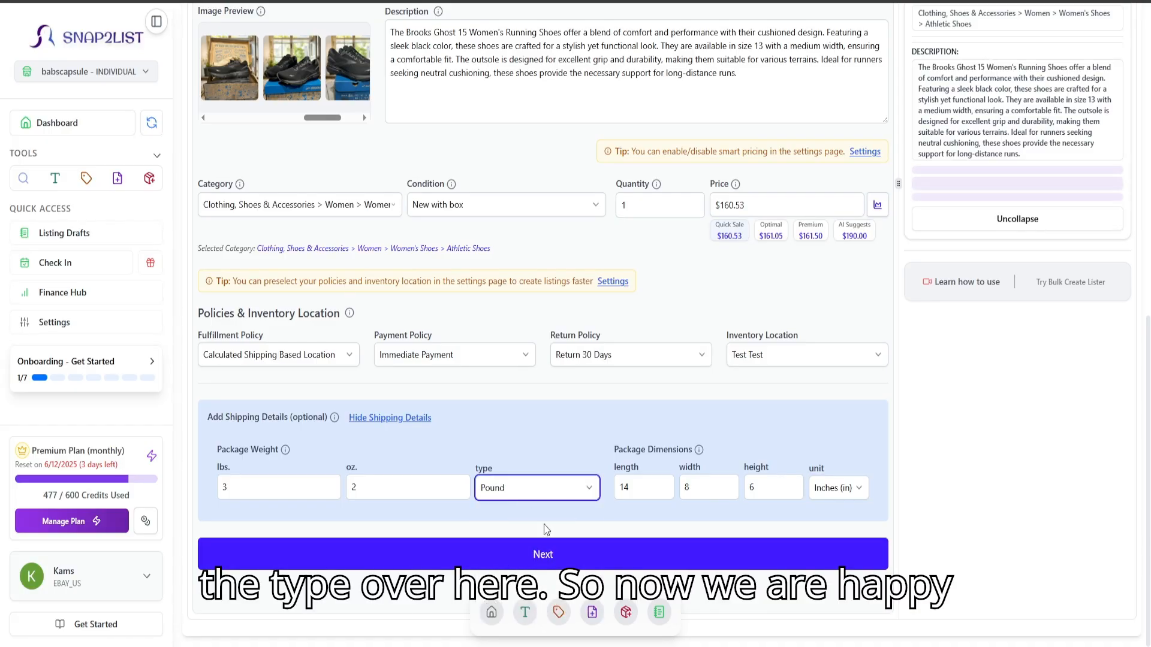
Step: Advance to the item aspects and include the auto-filled optional details
scroll(548, 520, "up", 4)
scroll(548, 521, "down", 4)
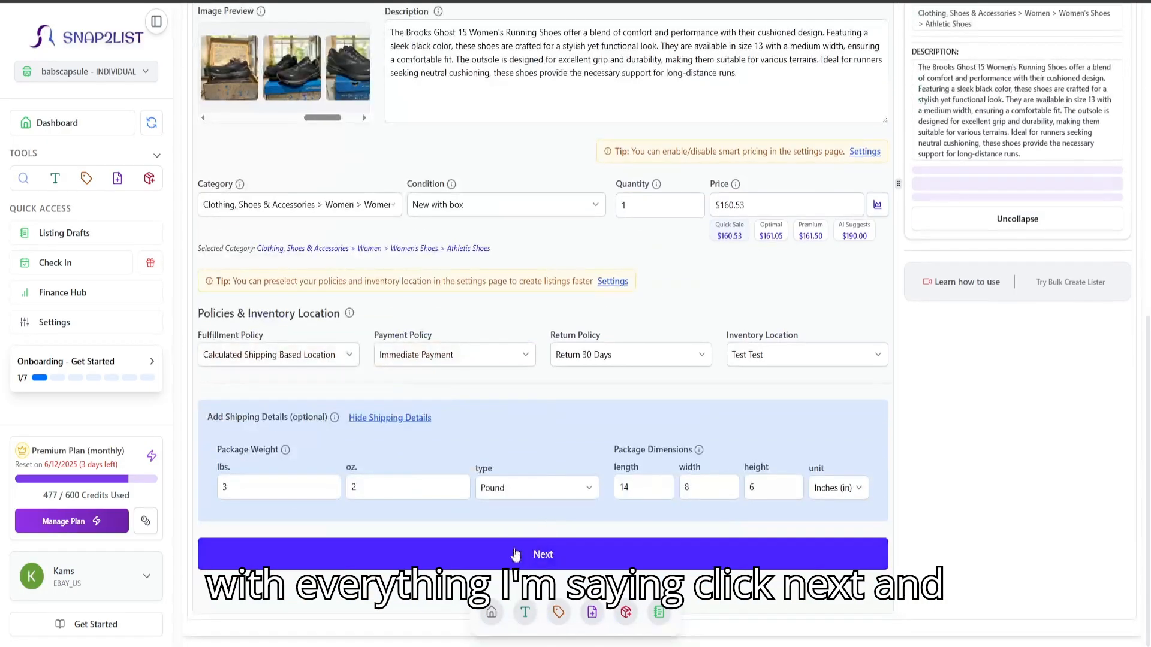
left_click(493, 555)
left_click(257, 370)
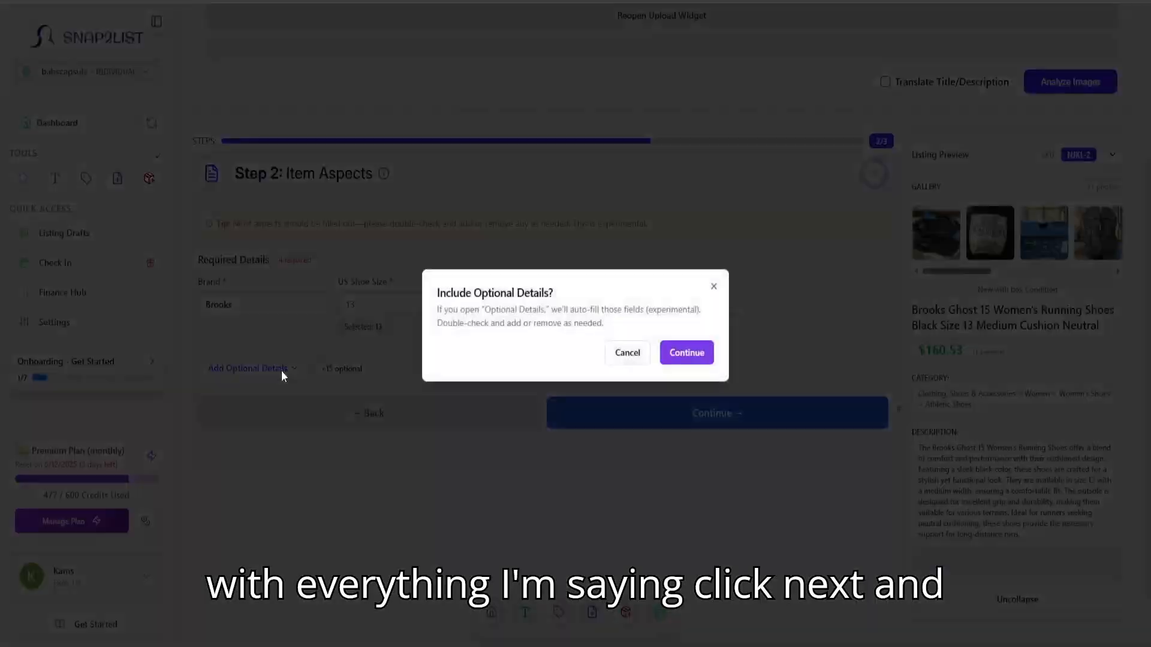
left_click(685, 353)
Step: Check the item aspects against the size label photo and set the UK shoe size to 11
left_click_drag(344, 283, 378, 296)
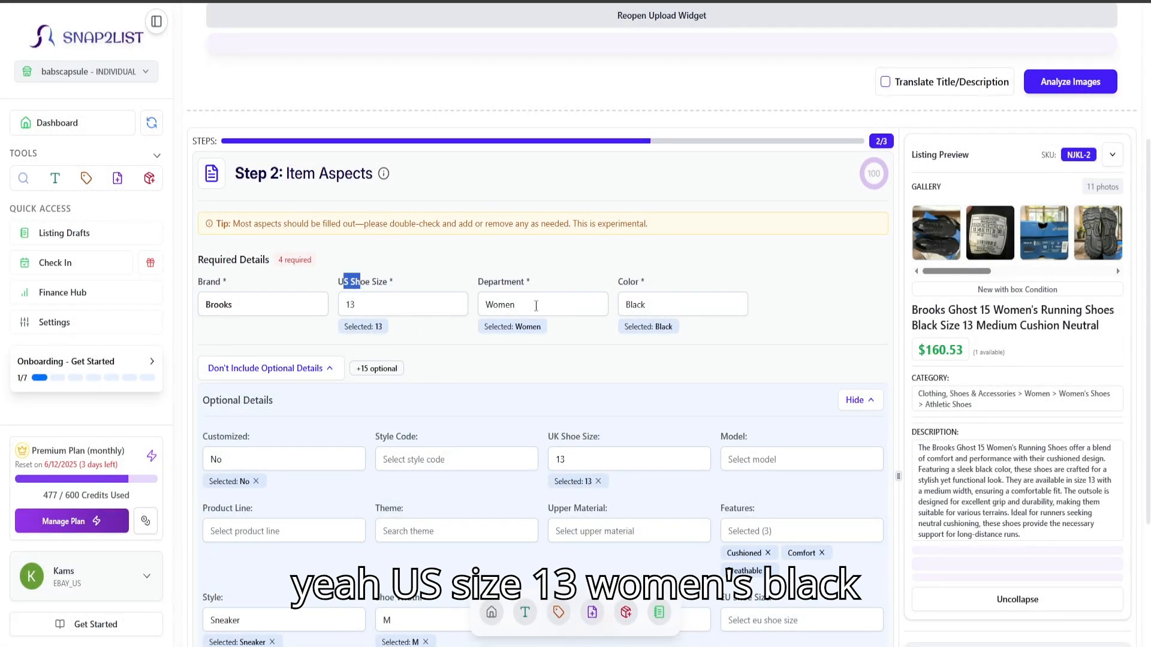
left_click(537, 305)
left_click(655, 309)
left_click(302, 403)
scroll(300, 403, "down", 2)
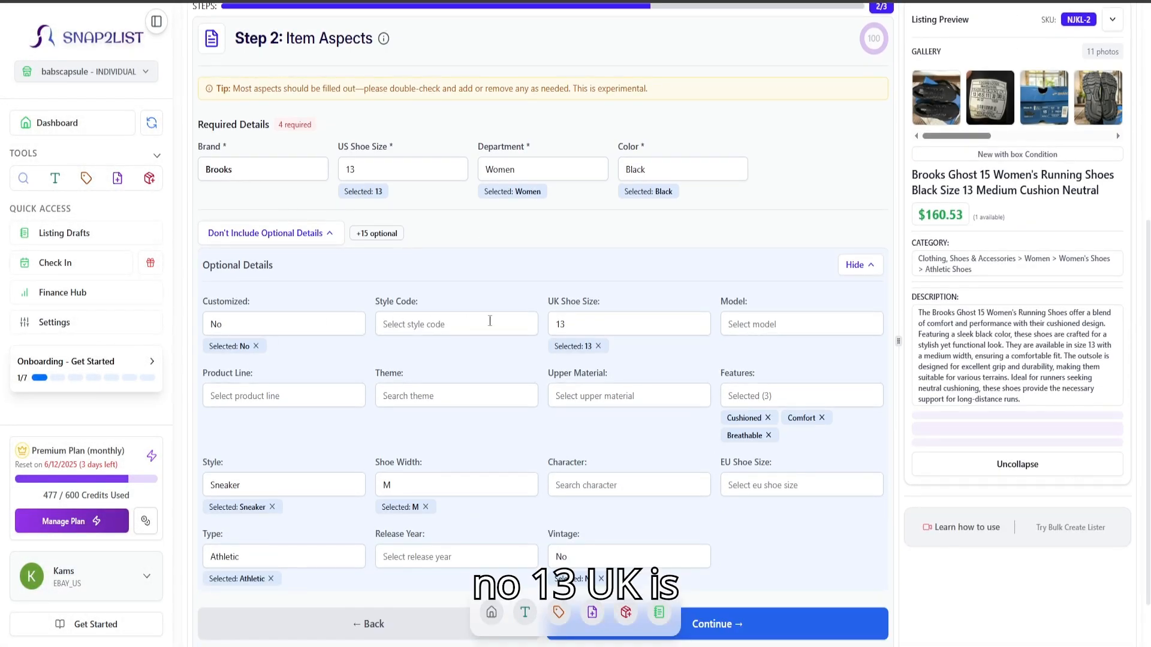
left_click(990, 97)
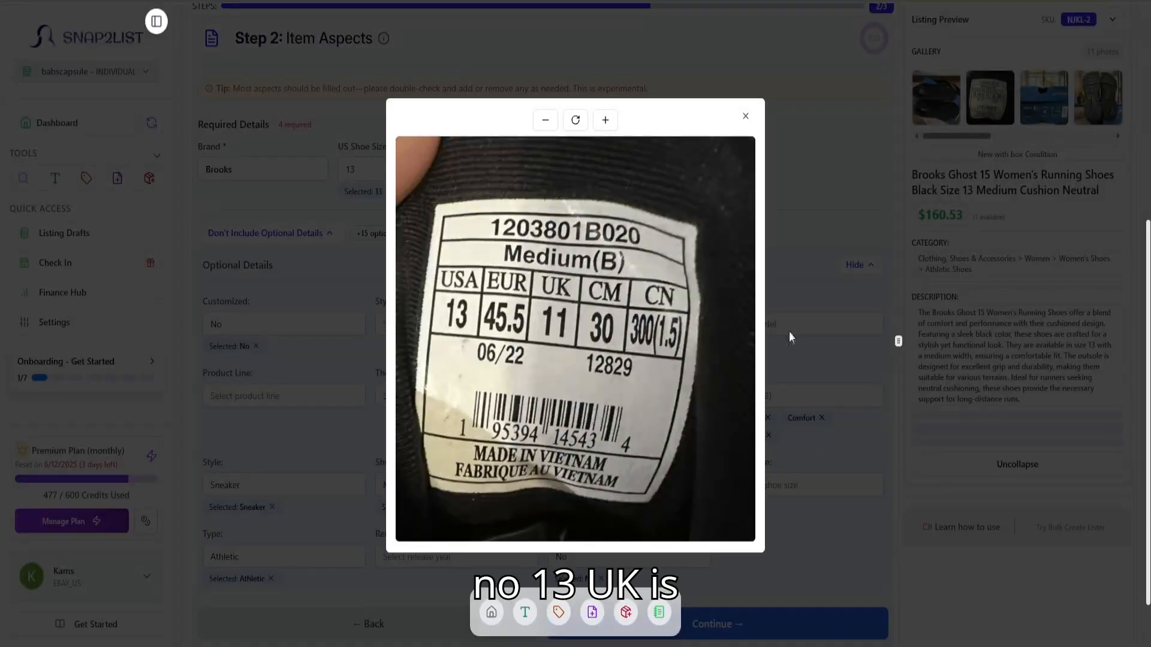
key("Escape")
left_click(597, 334)
type("11")
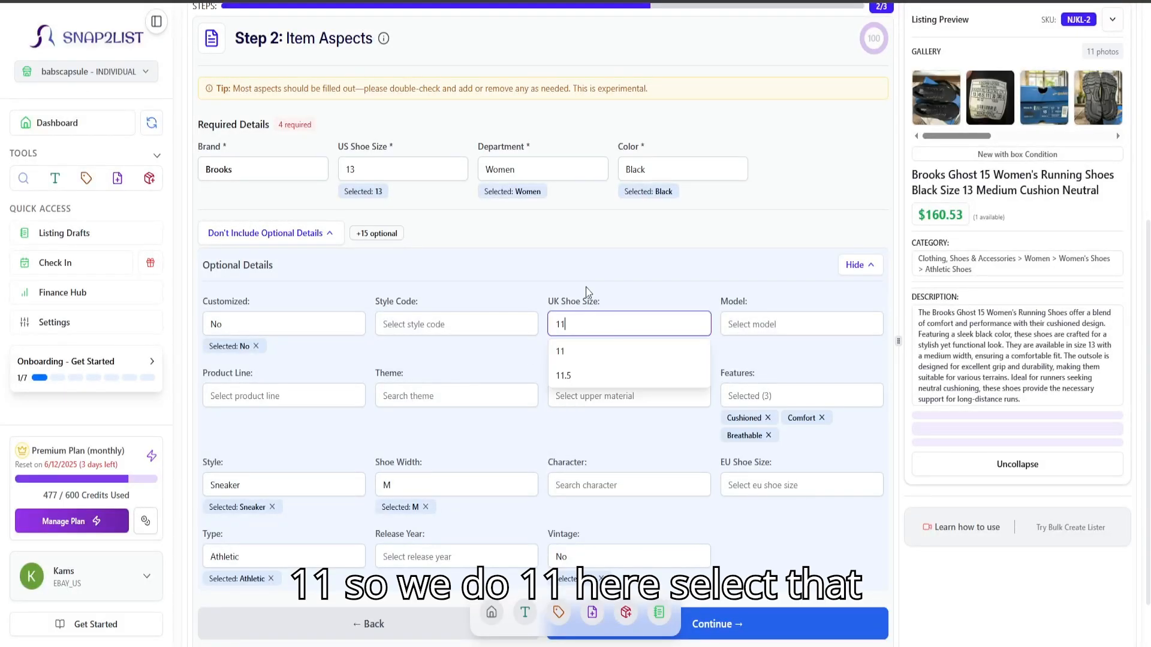
key("Return")
Step: Continue to image arrangement and order the upright front view as main photo, the soles second and the angled pair on the box third
scroll(660, 331, "down", 1)
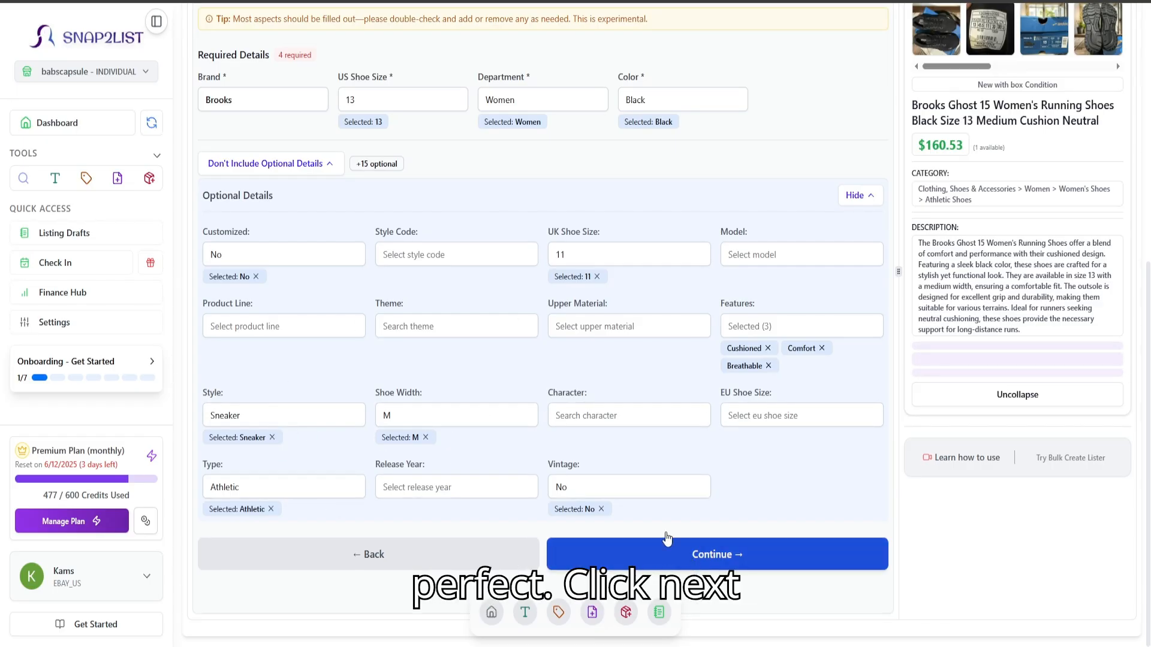
left_click(667, 538)
scroll(496, 413, "down", 1)
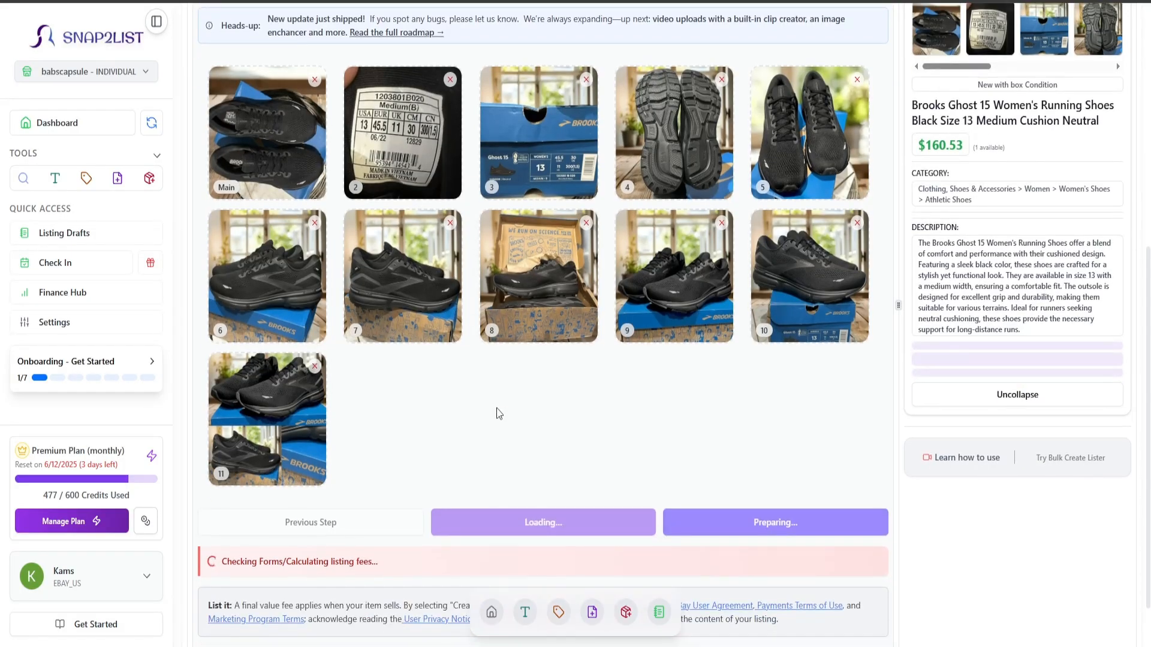
scroll(447, 377, "up", 1)
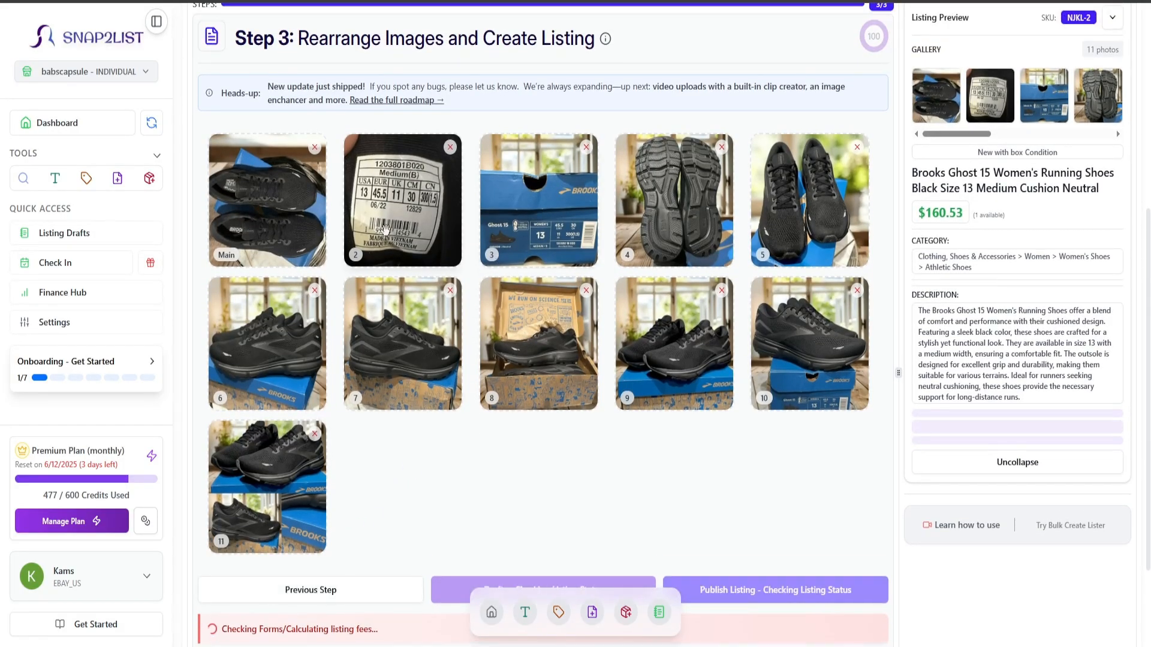
left_click_drag(806, 224, 266, 200)
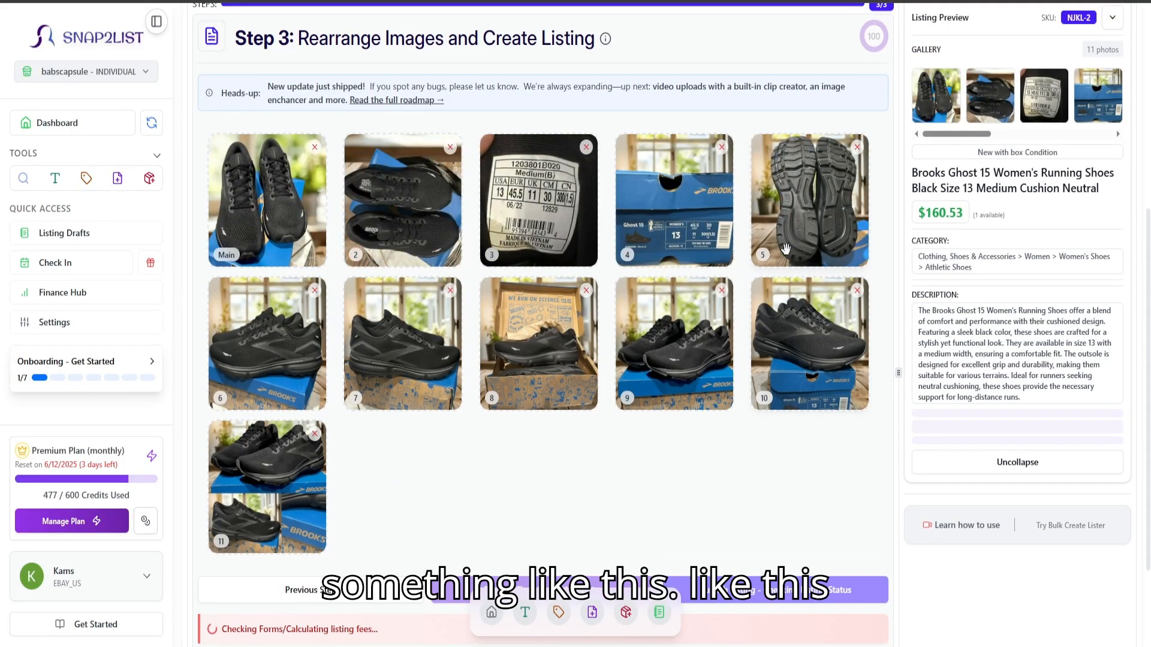
left_click_drag(809, 239, 407, 216)
left_click_drag(700, 365, 542, 216)
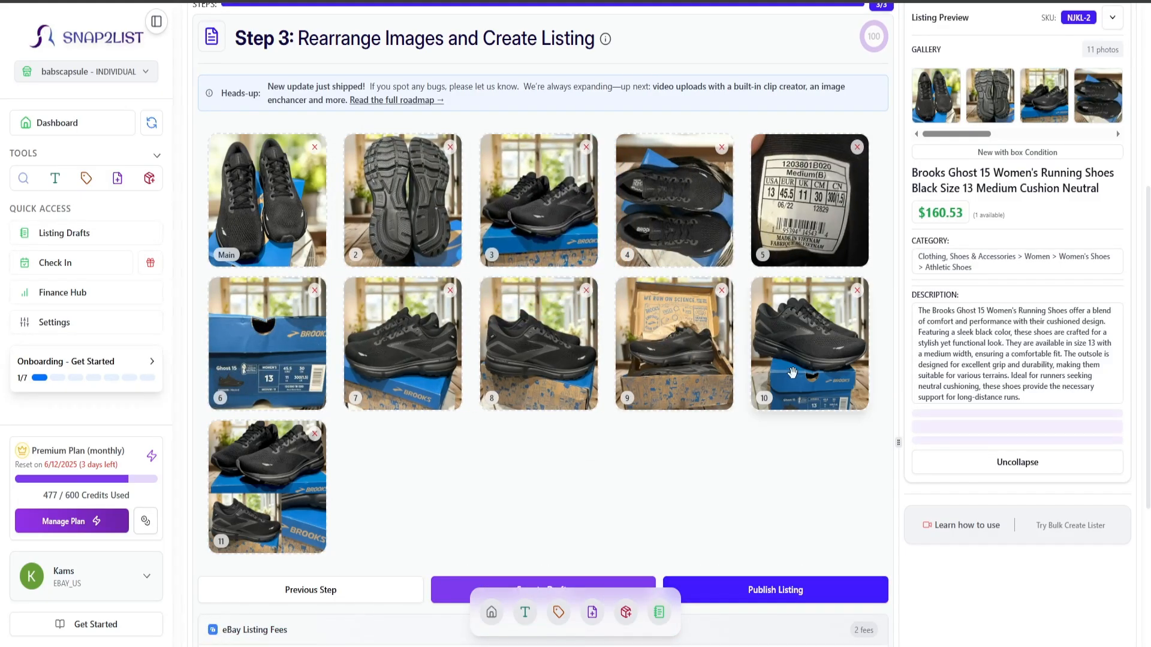
Step: Move the three single-shoe side views to positions four to six and the shoe-in-open-box photo to position eight, before the size label
left_click_drag(809, 347, 648, 316)
left_click_drag(542, 380, 790, 248)
left_click_drag(687, 376, 251, 361)
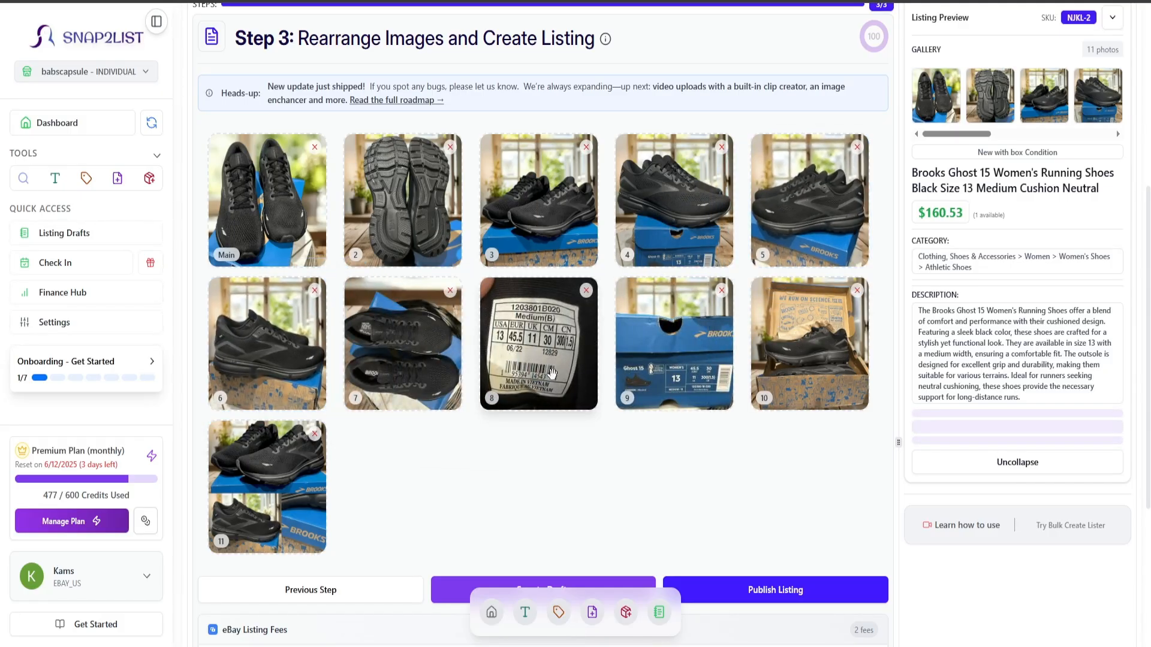
left_click_drag(773, 354, 537, 333)
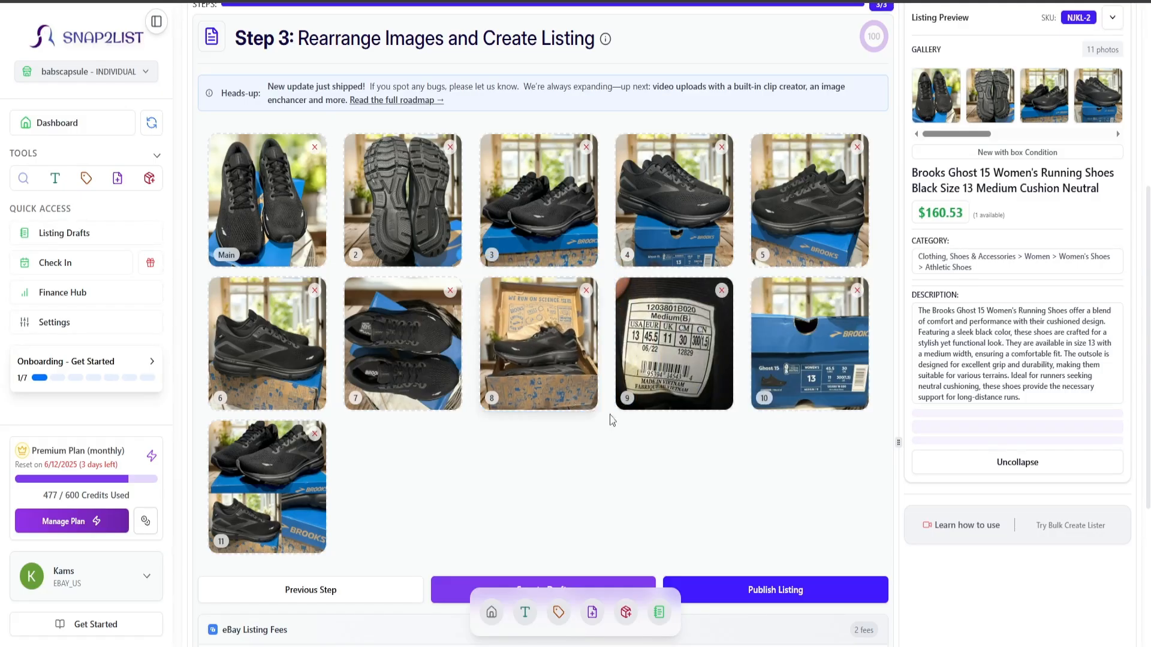
scroll(286, 452, "down", 1)
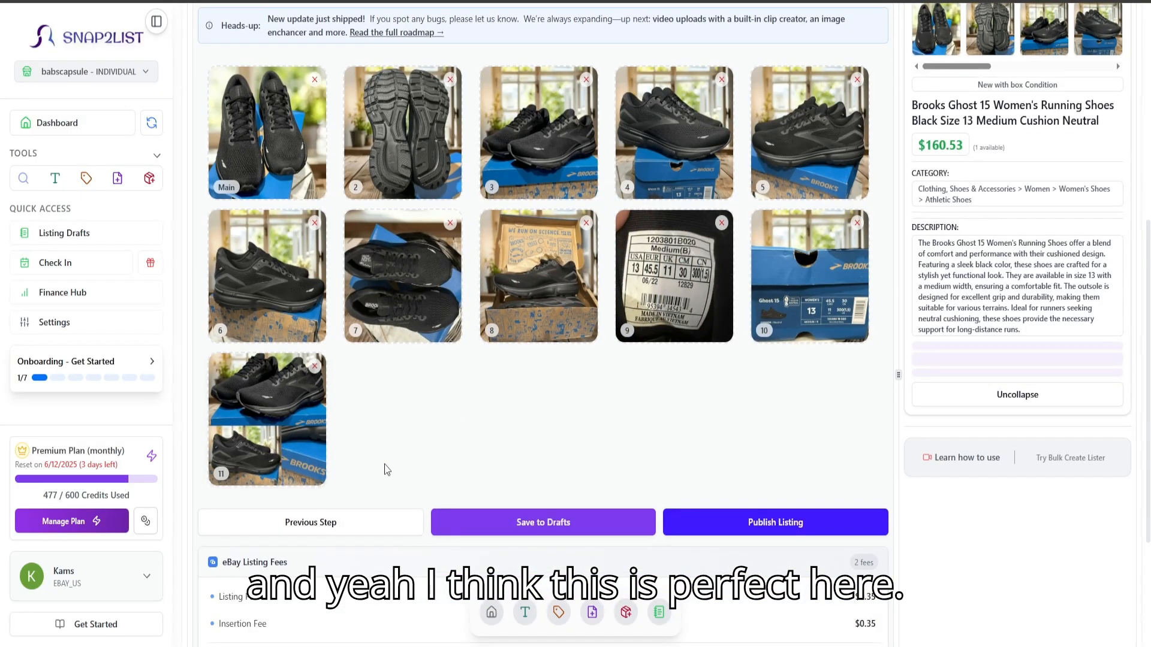
Step: Make the collage photo of the shoe pair and single shoe the main image of the Brooks listing
scroll(385, 468, "up", 1)
scroll(393, 468, "down", 1)
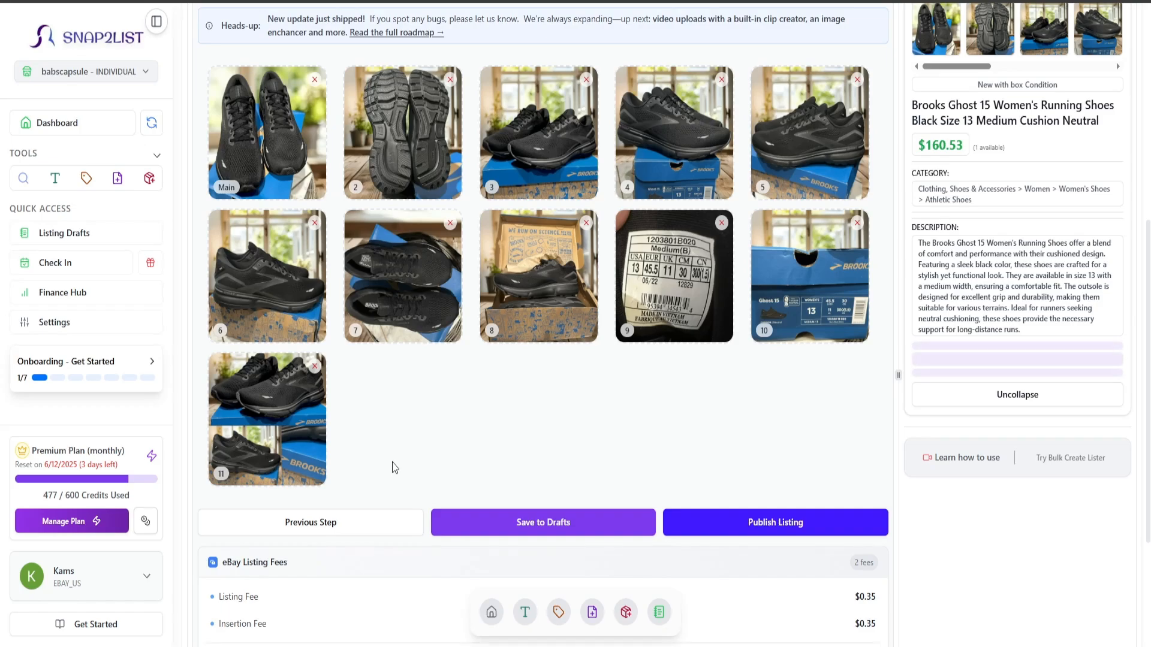
left_click_drag(311, 448, 270, 180)
scroll(366, 473, "down", 1)
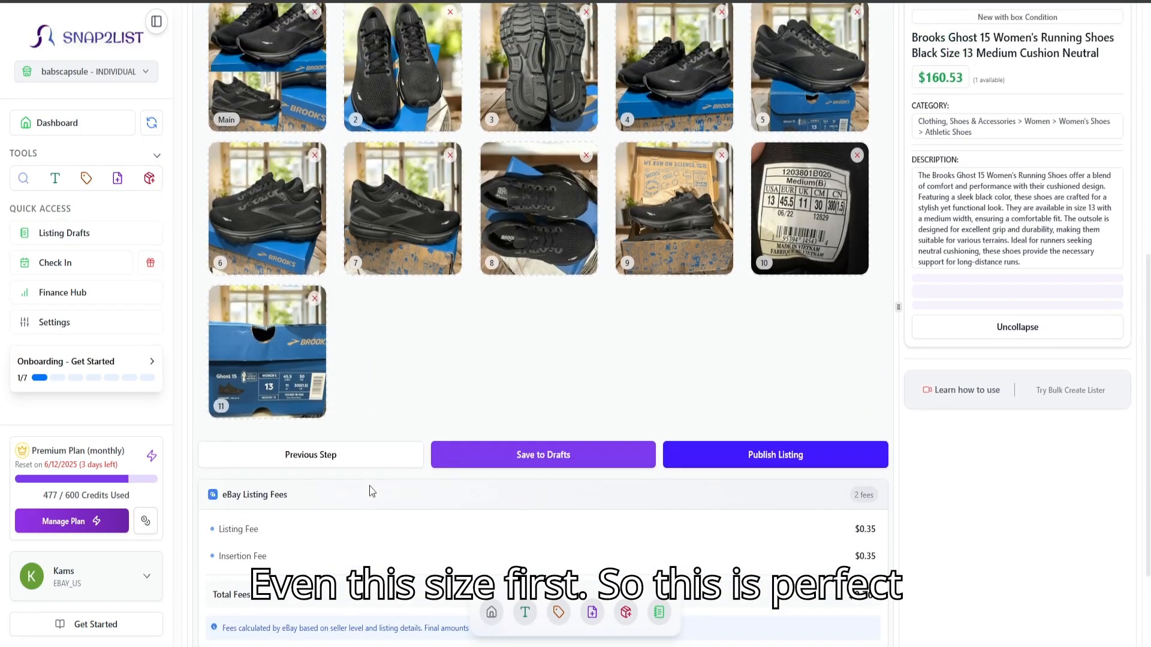
Step: Save the Brooks Ghost 15 listing to drafts and confirm the save
scroll(375, 489, "up", 2)
scroll(380, 488, "down", 2)
left_click(571, 460)
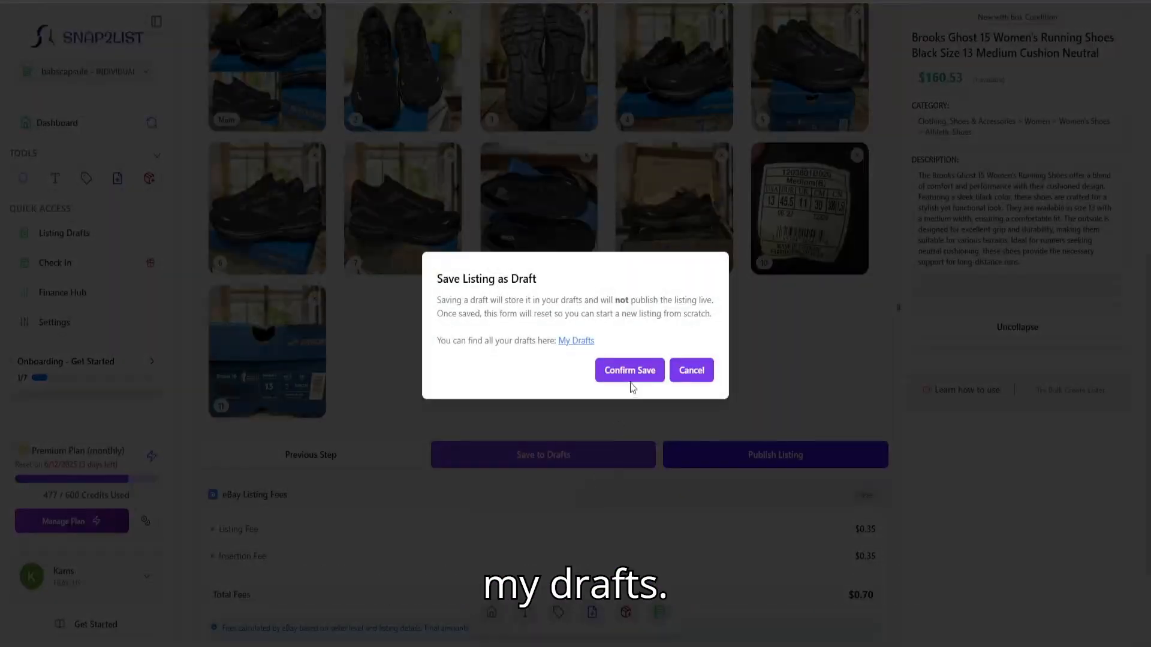
left_click(635, 371)
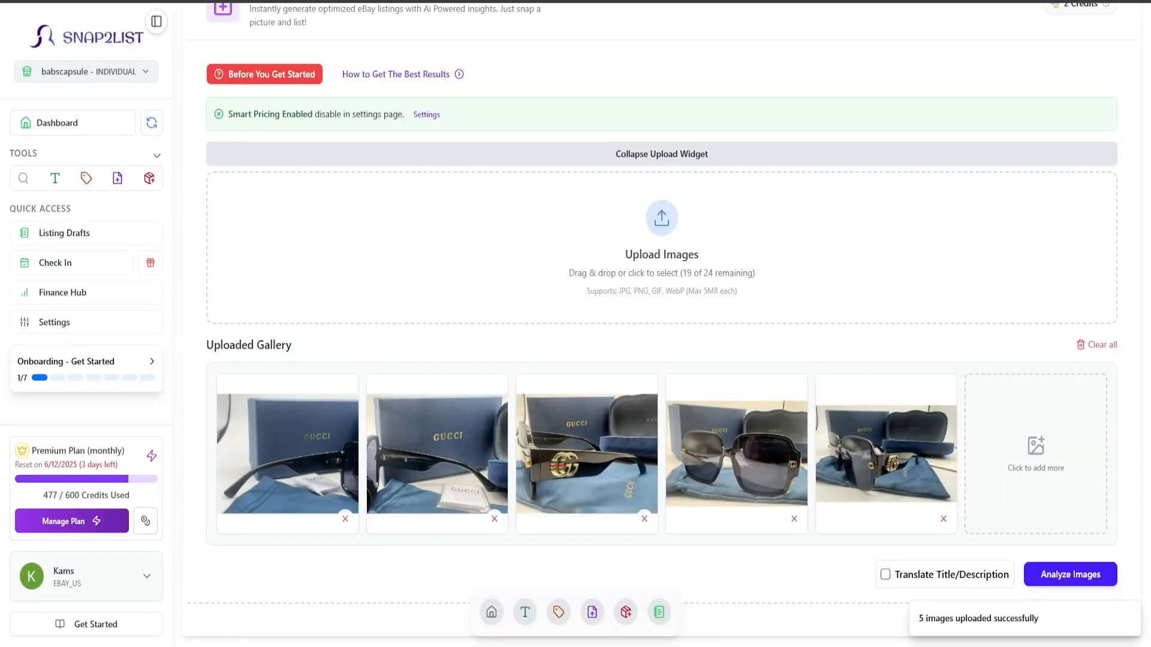
Step: Check the uploaded Gucci sunglasses photos and generate a listing from them without translating the title or description
scroll(616, 380, "up", 2)
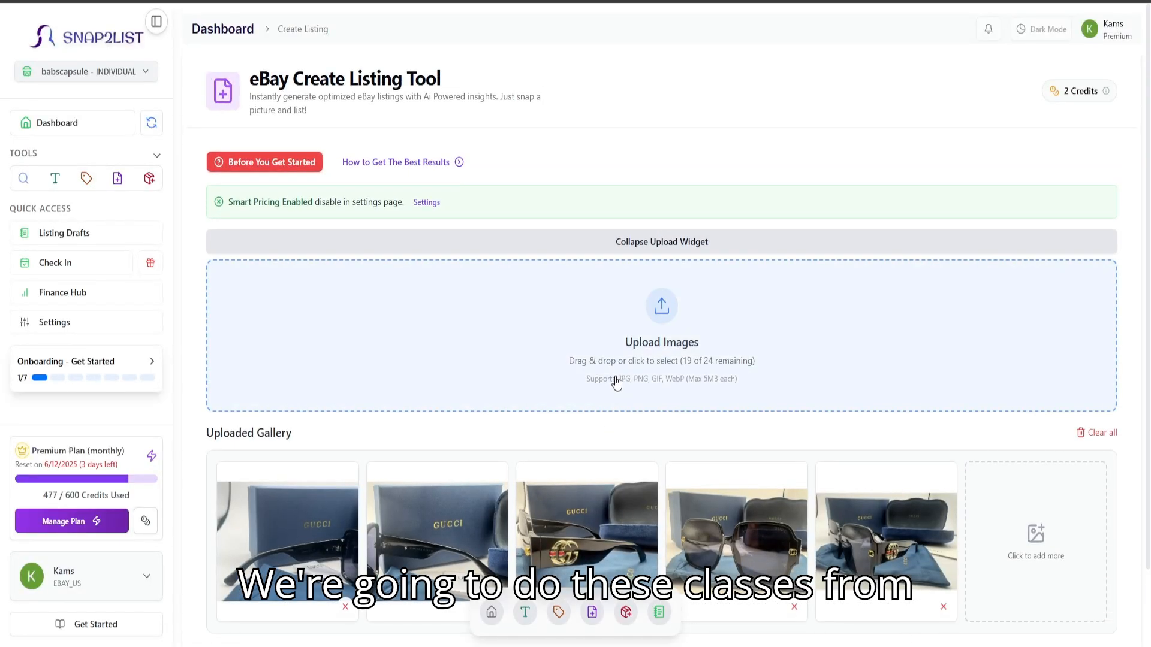
scroll(616, 381, "down", 2)
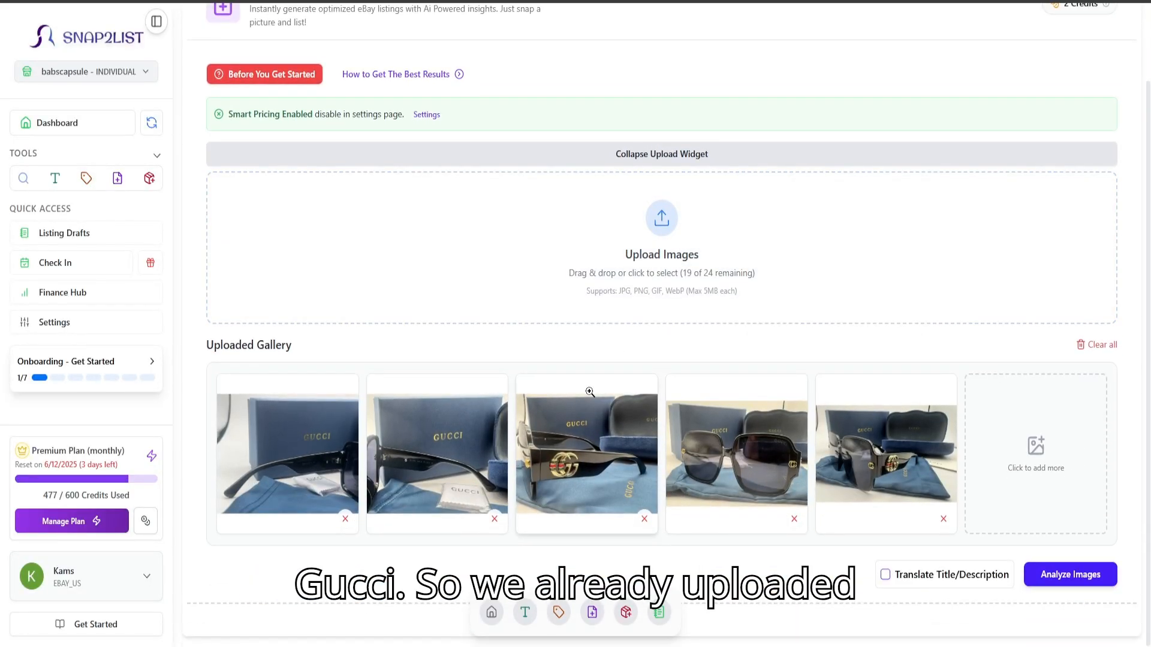
scroll(577, 367, "up", 2)
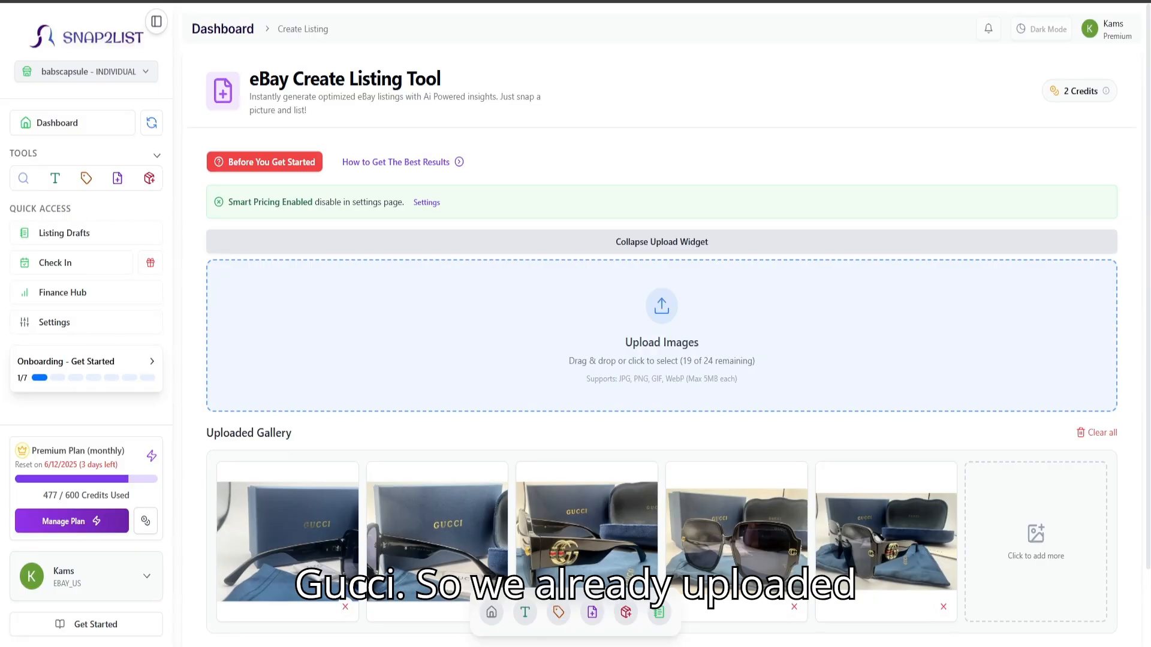
scroll(709, 413, "down", 2)
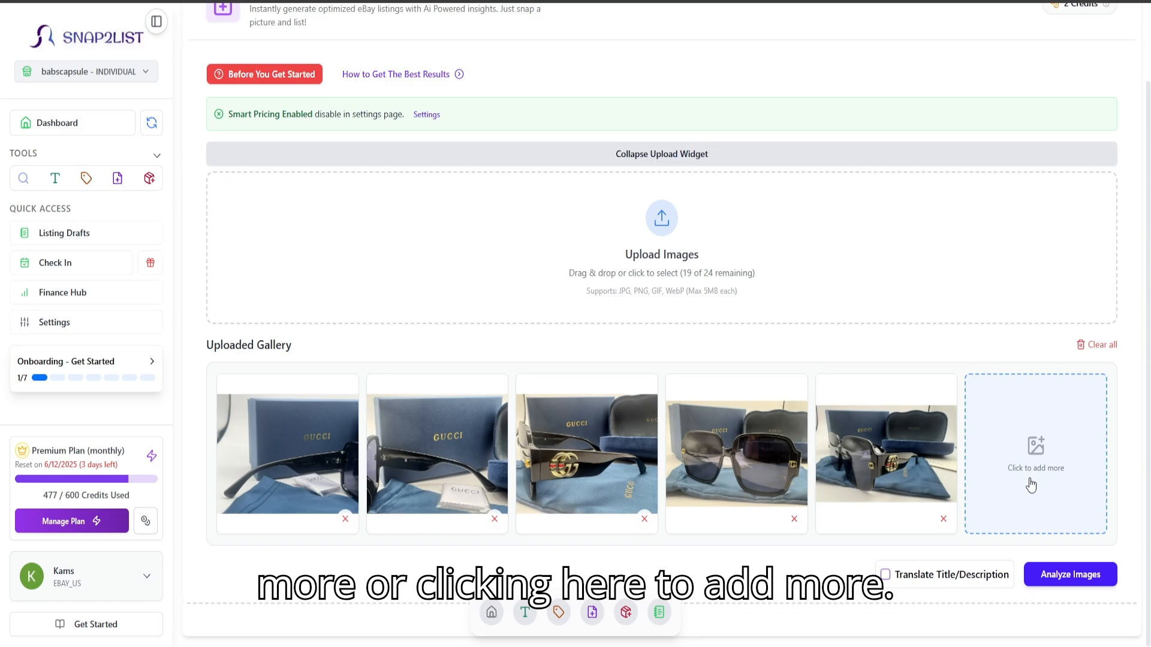
left_click(1044, 577)
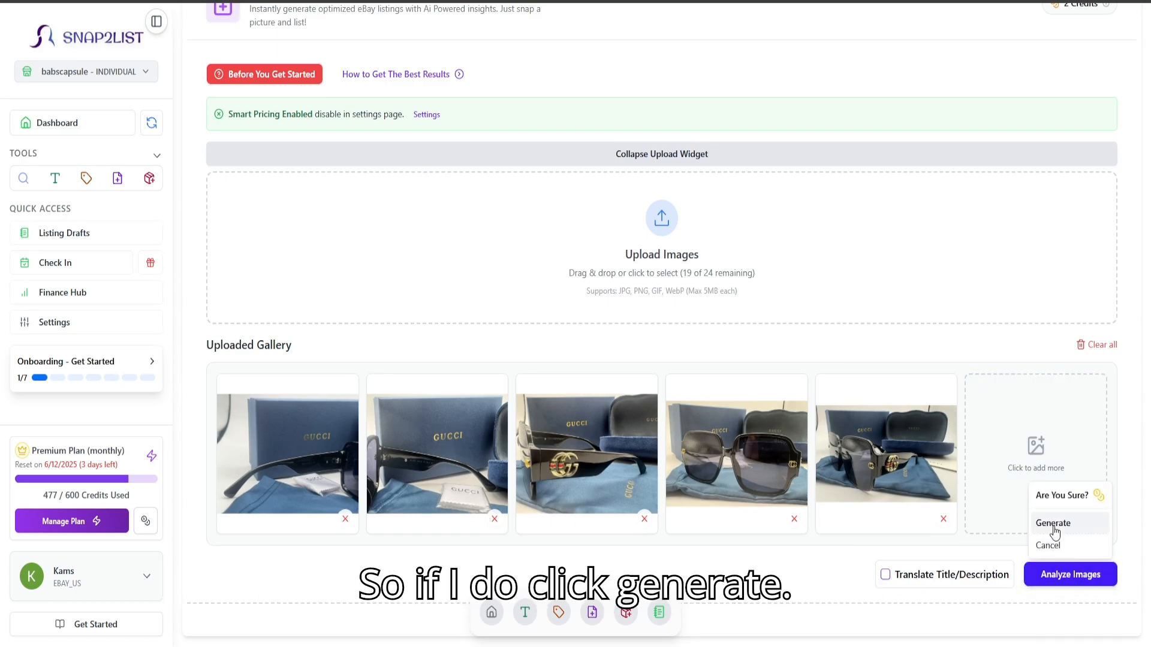
left_click(1053, 521)
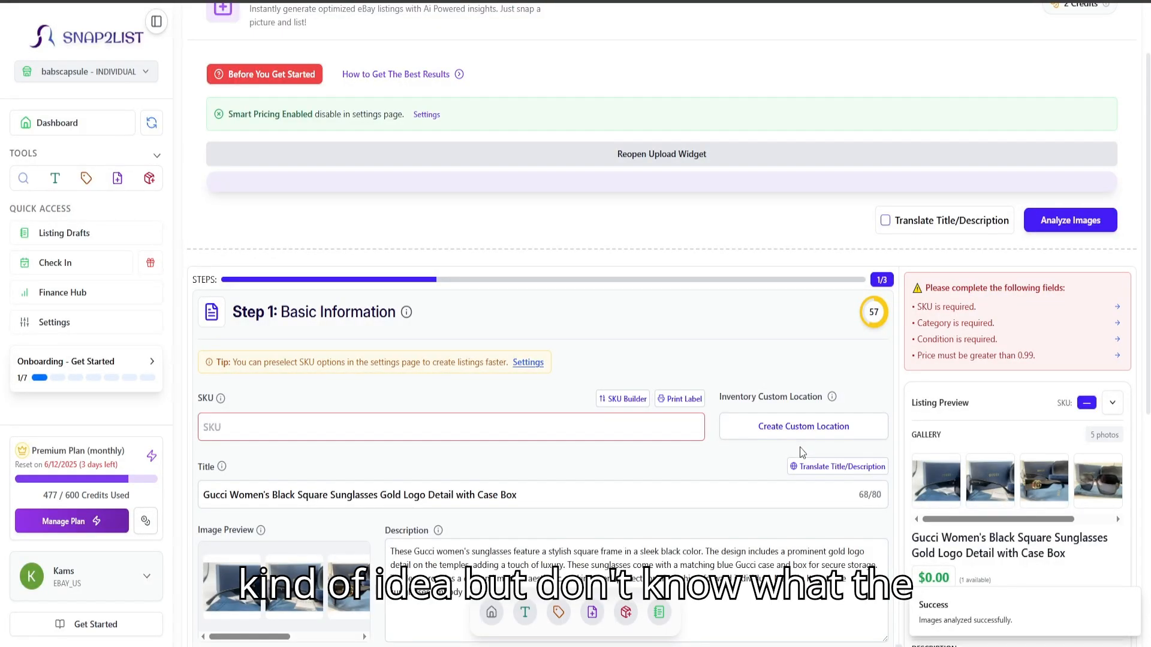
Step: Fill in the sunglasses listing's SKU as K25N-2 with the SKU Builder
scroll(503, 407, "down", 3)
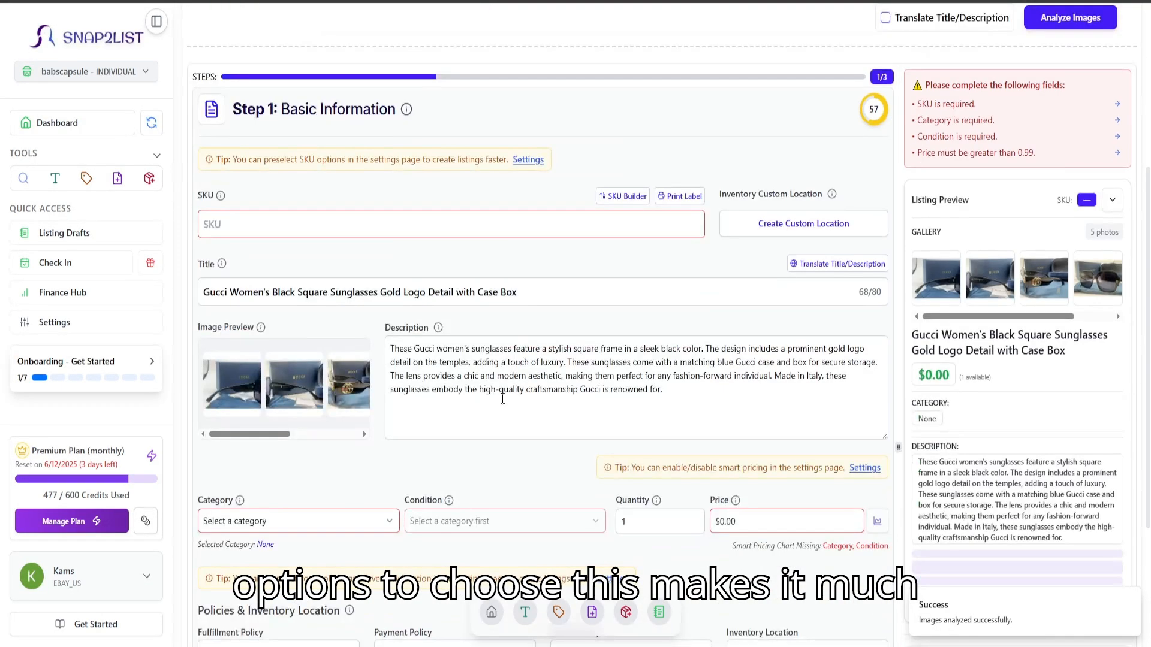
scroll(553, 332, "up", 2)
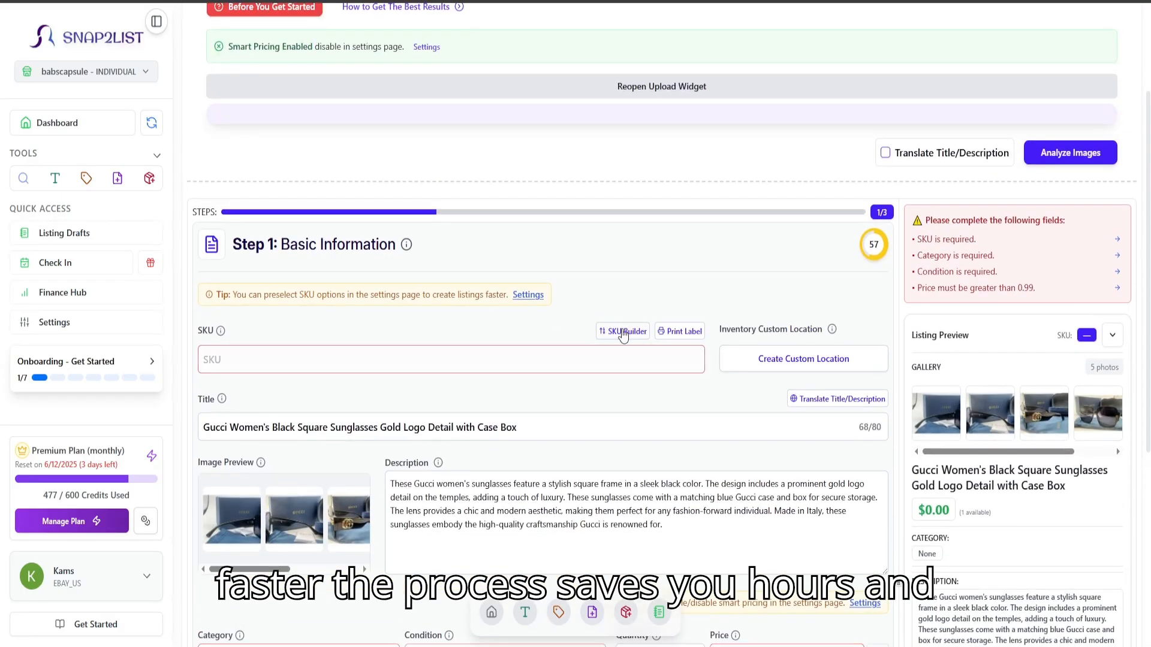
left_click(624, 331)
left_click(633, 401)
scroll(639, 401, "down", 1)
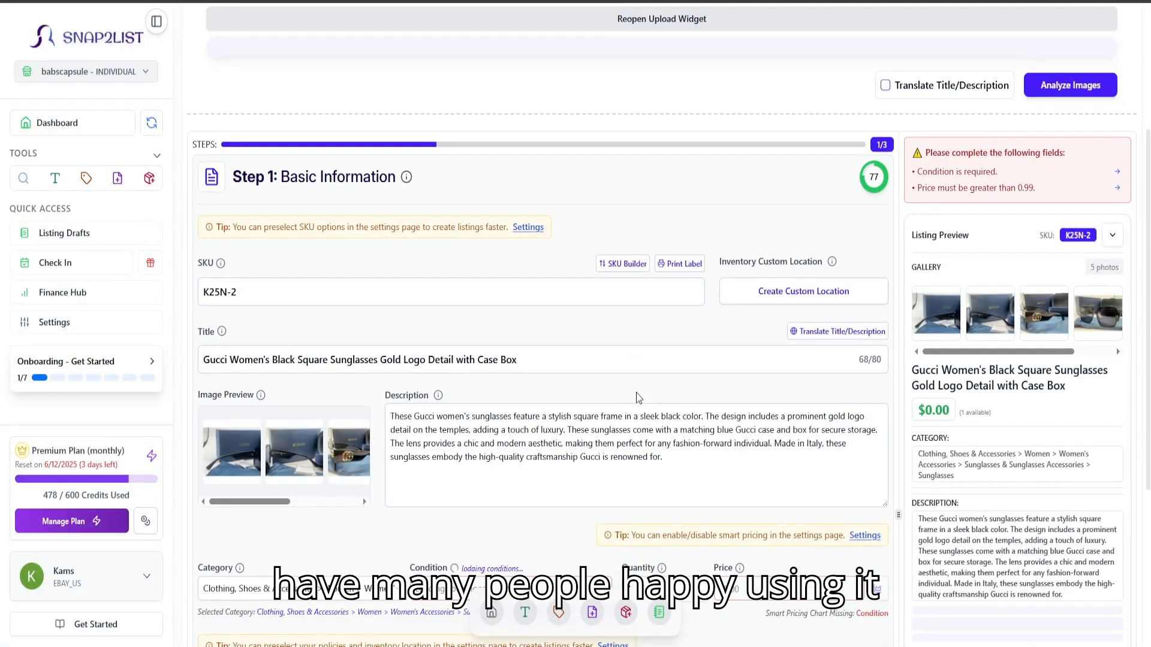
Step: Read through the generated sunglasses title and check its wording against the item and its accessories
scroll(638, 392, "down", 1)
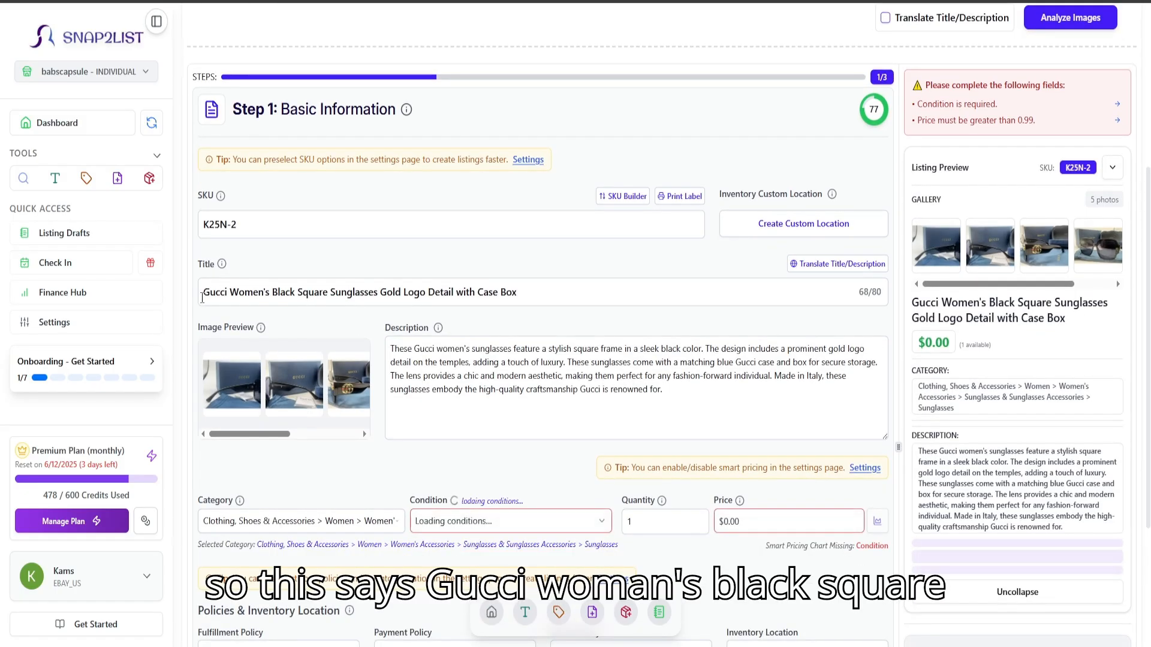
left_click_drag(277, 293, 343, 295)
left_click(323, 295)
left_click(360, 294)
left_click(388, 294)
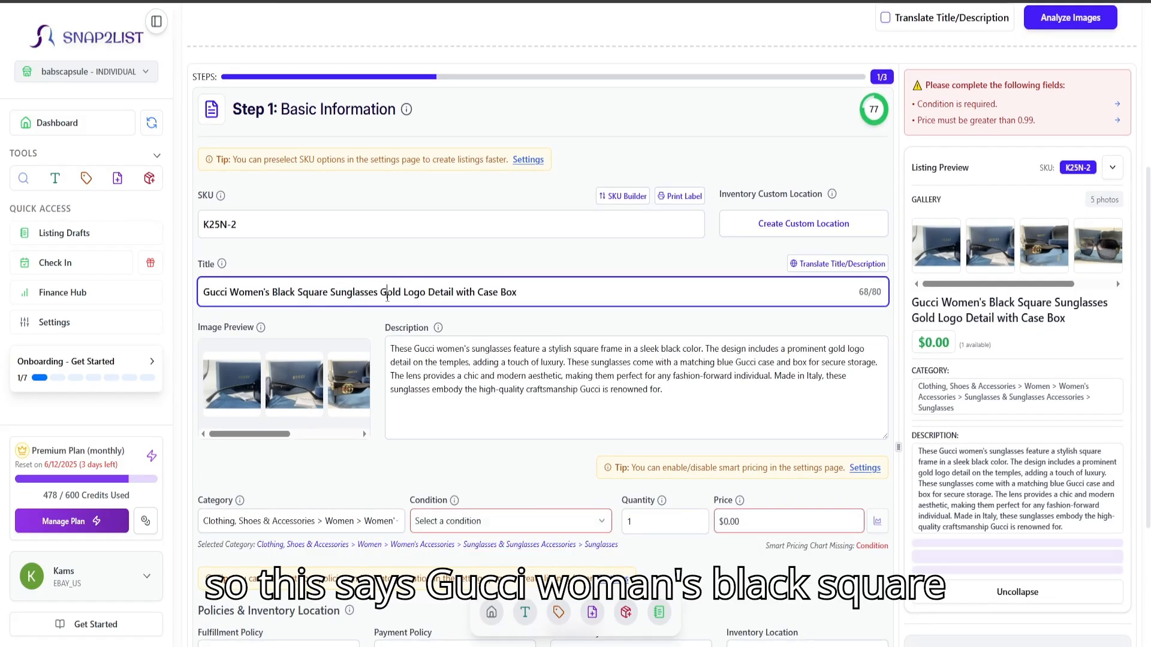
left_click(414, 295)
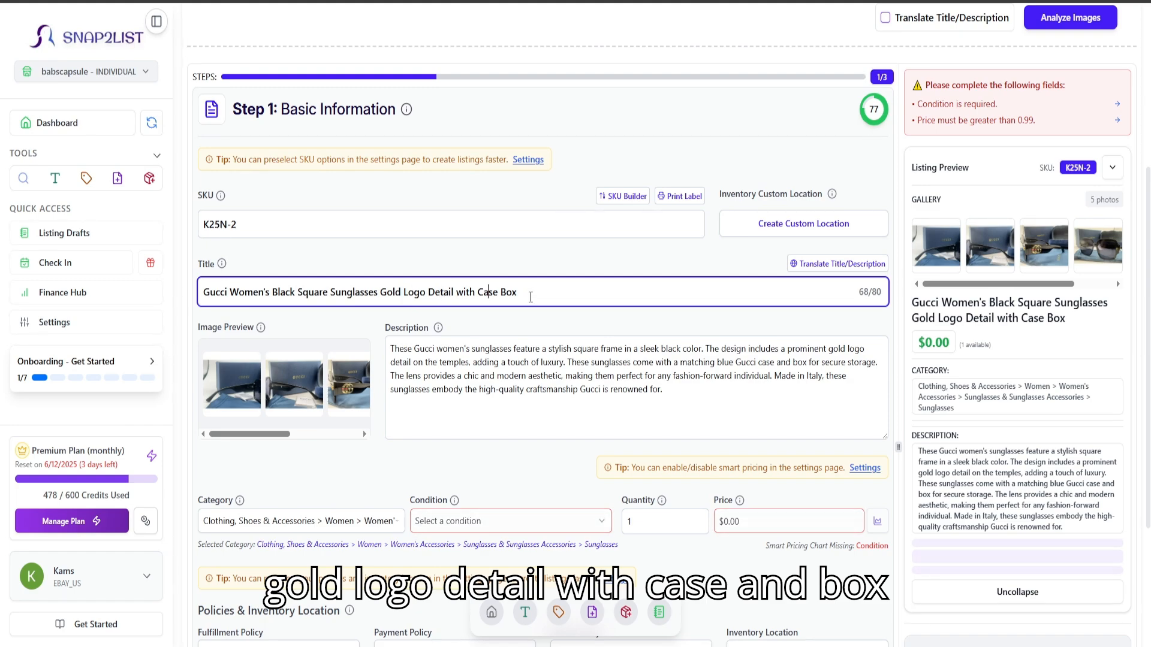
scroll(716, 327, "down", 1)
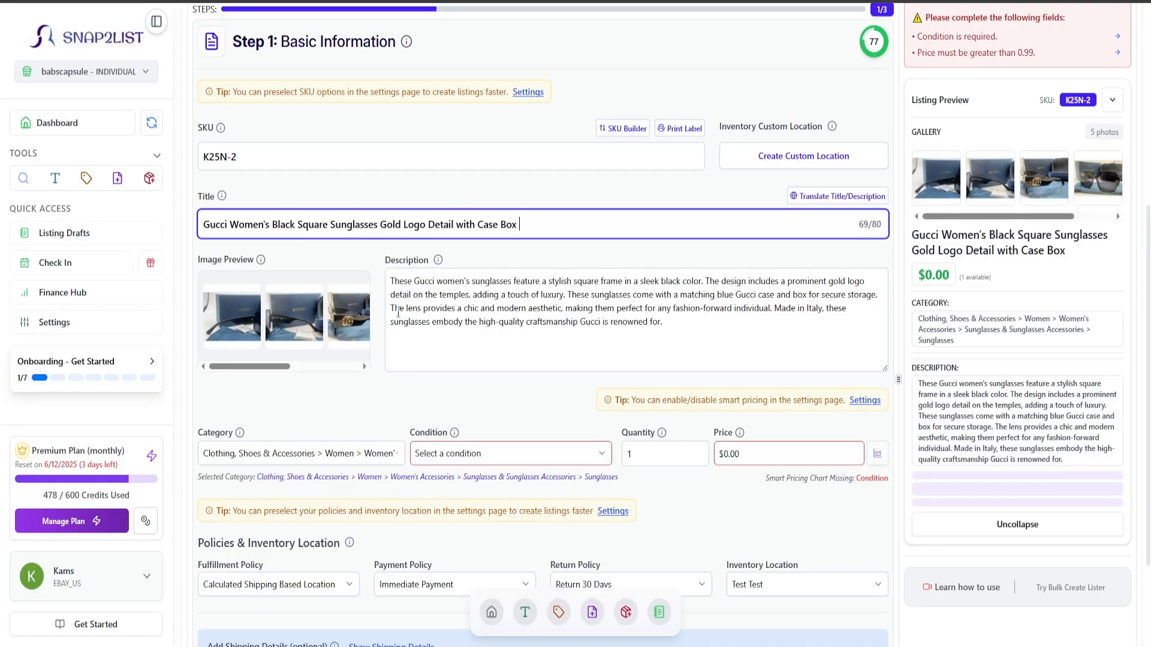
Step: Set the sunglasses' condition to New without tags
scroll(336, 252, "down", 3)
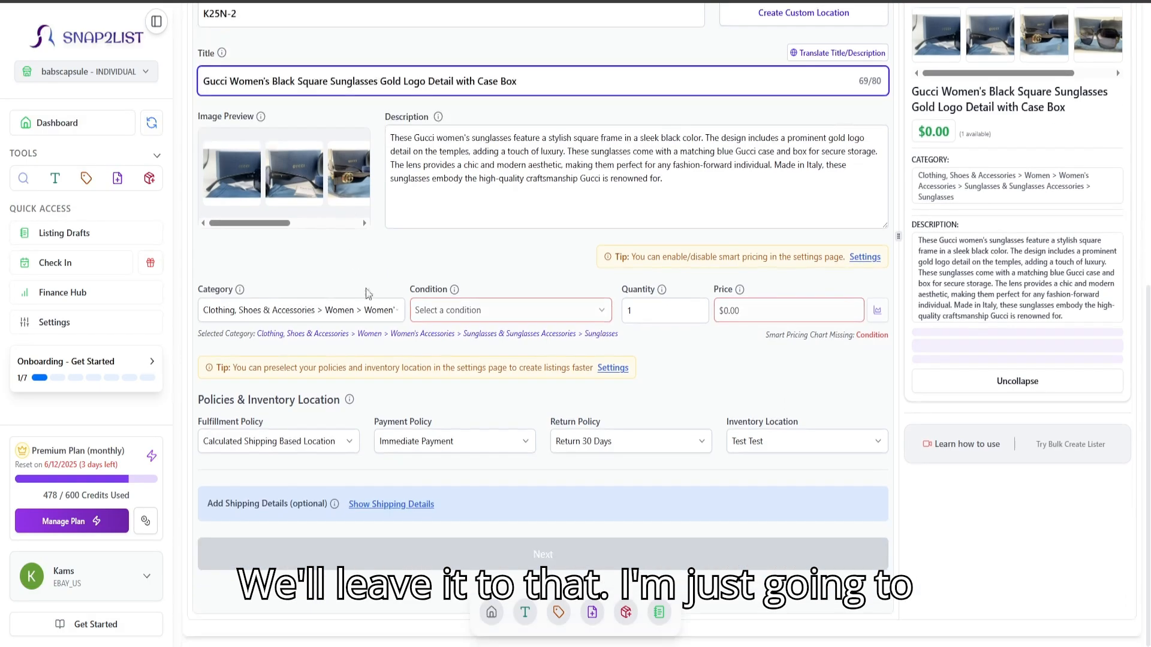
left_click(461, 310)
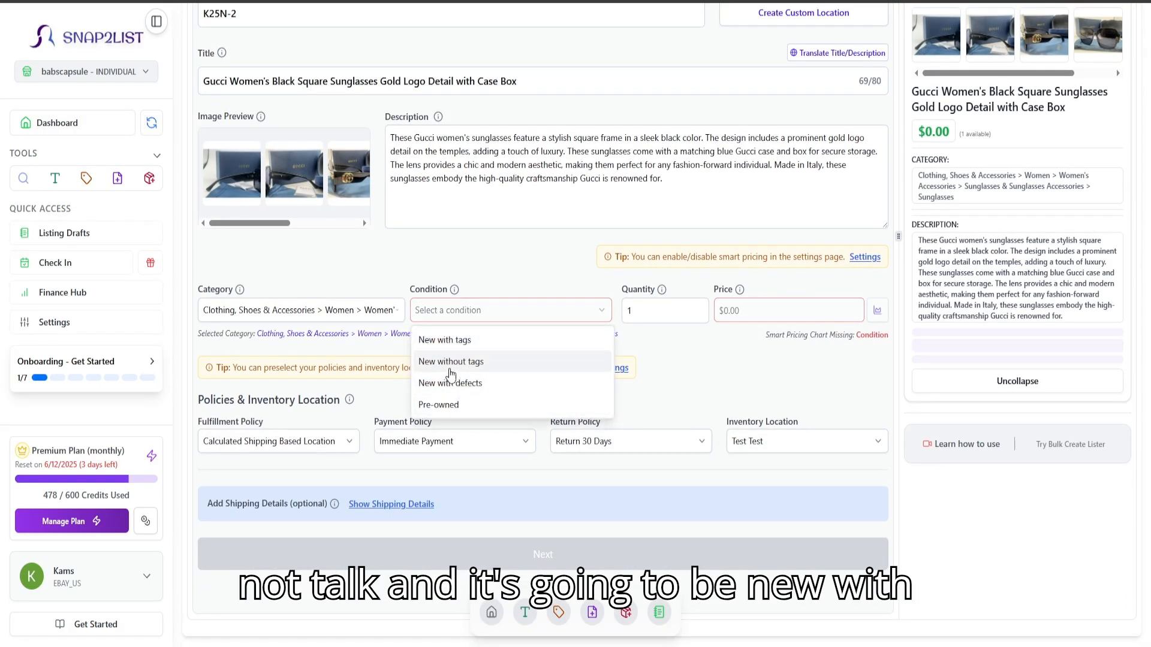
left_click(459, 343)
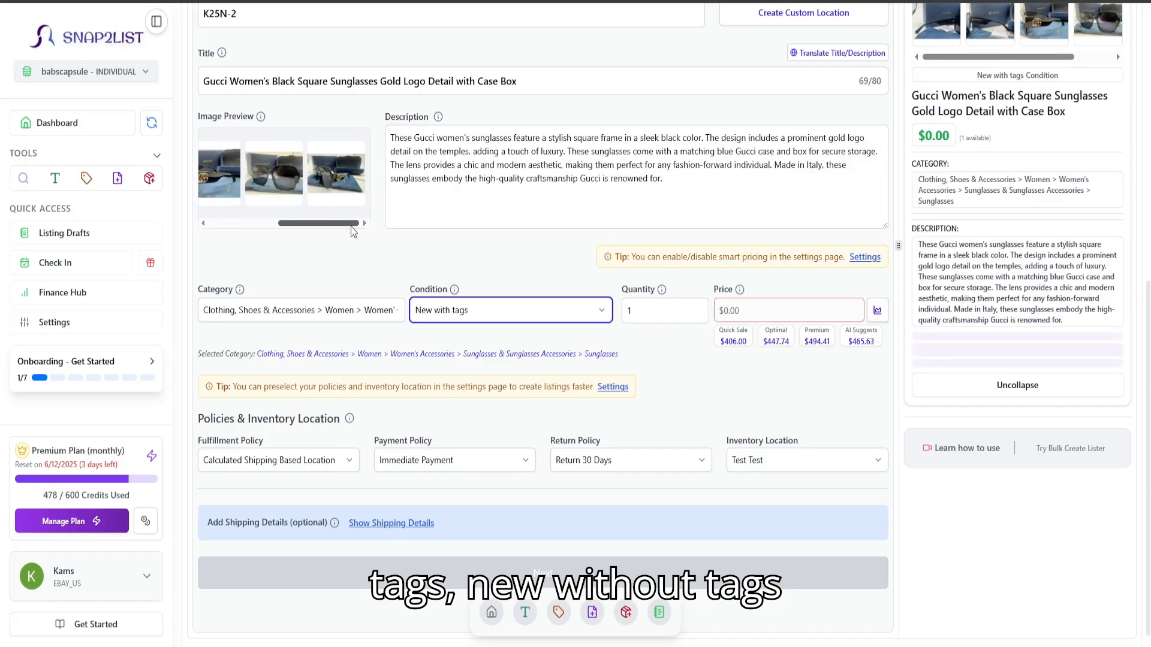
left_click(486, 310)
left_click(480, 359)
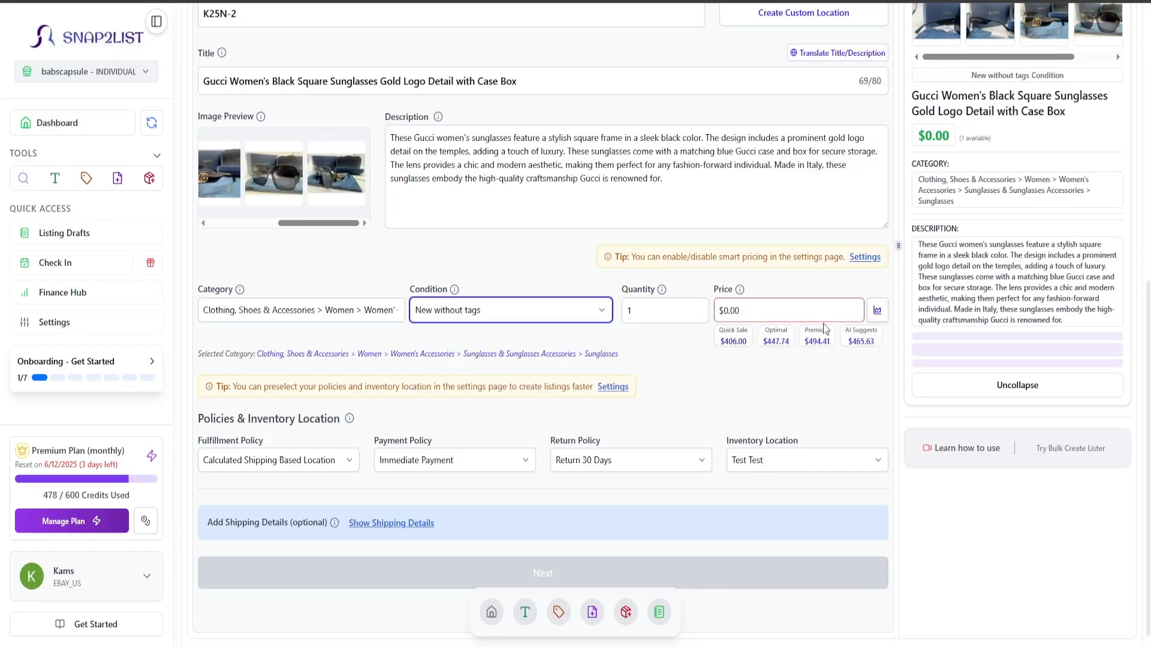
Step: Review the recommended pricing and similar listings for the sunglasses, and apply the AI-suggested price of $523.73
left_click(877, 310)
scroll(582, 293, "down", 4)
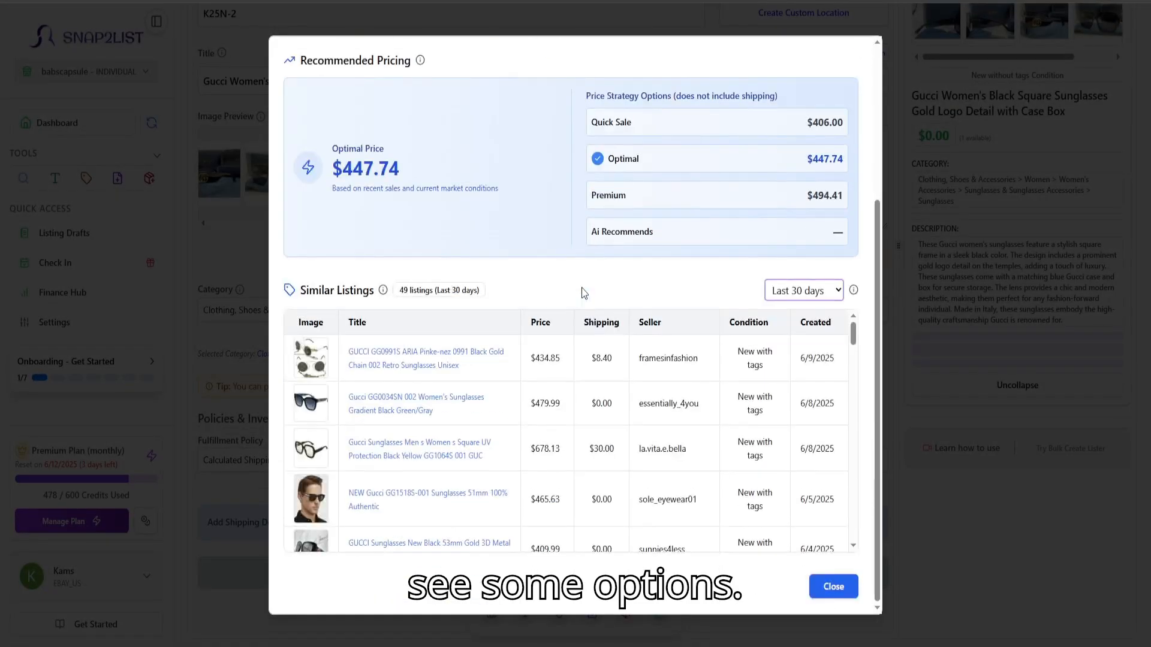
scroll(495, 416, "down", 1)
scroll(554, 355, "down", 8)
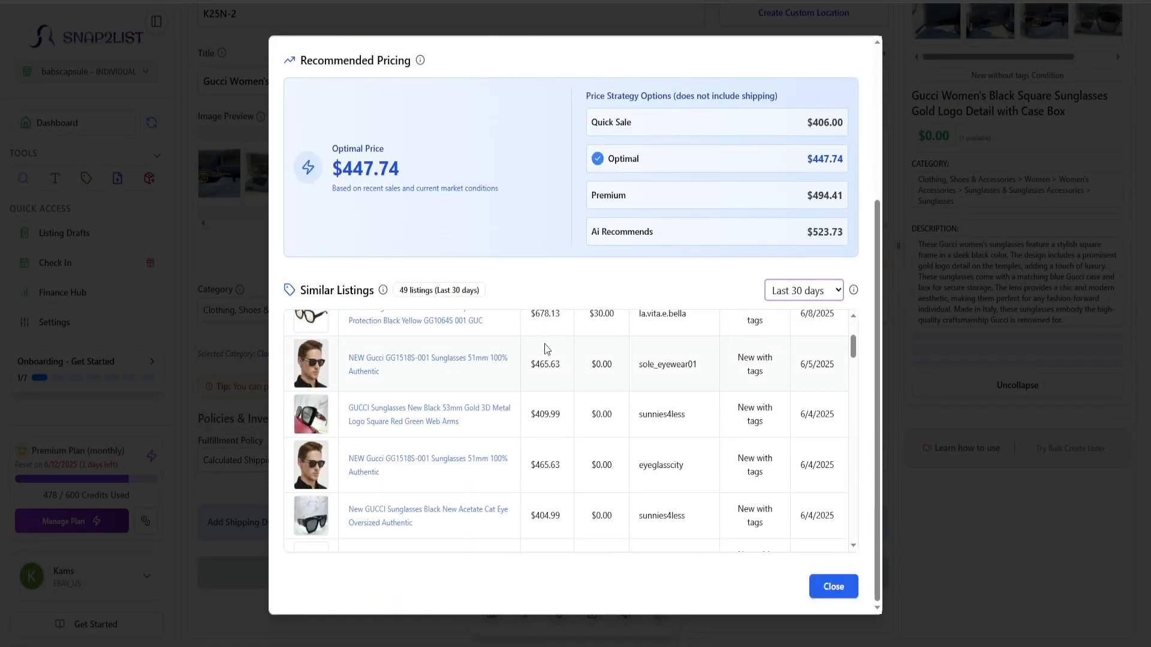
scroll(545, 355, "down", 10)
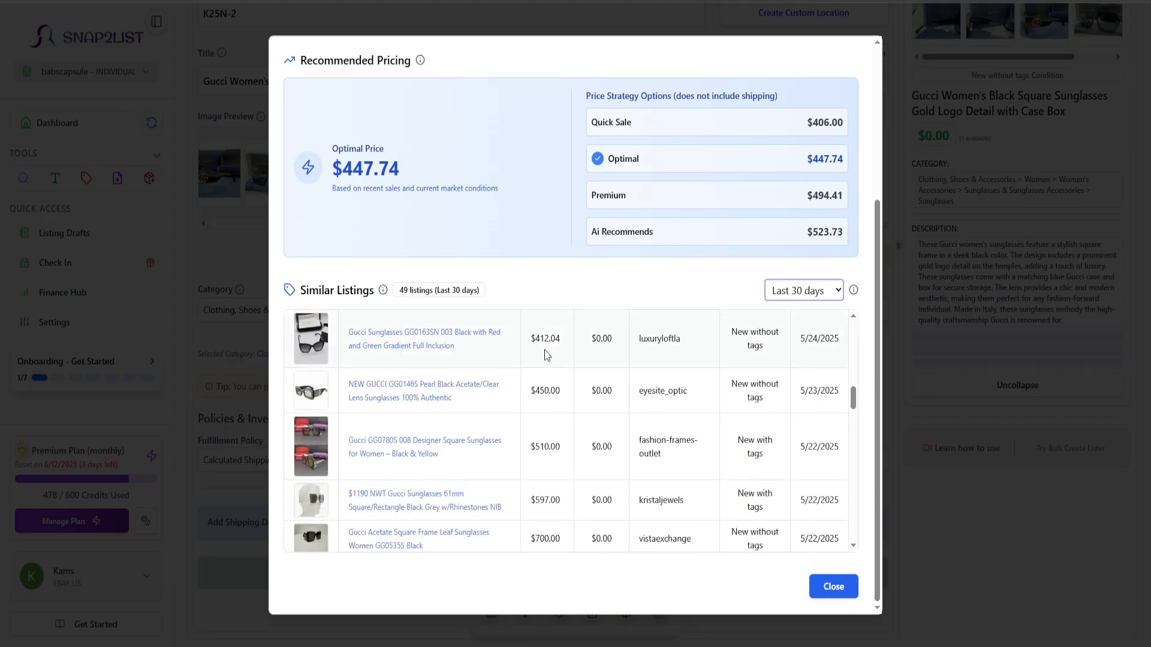
left_click(933, 365)
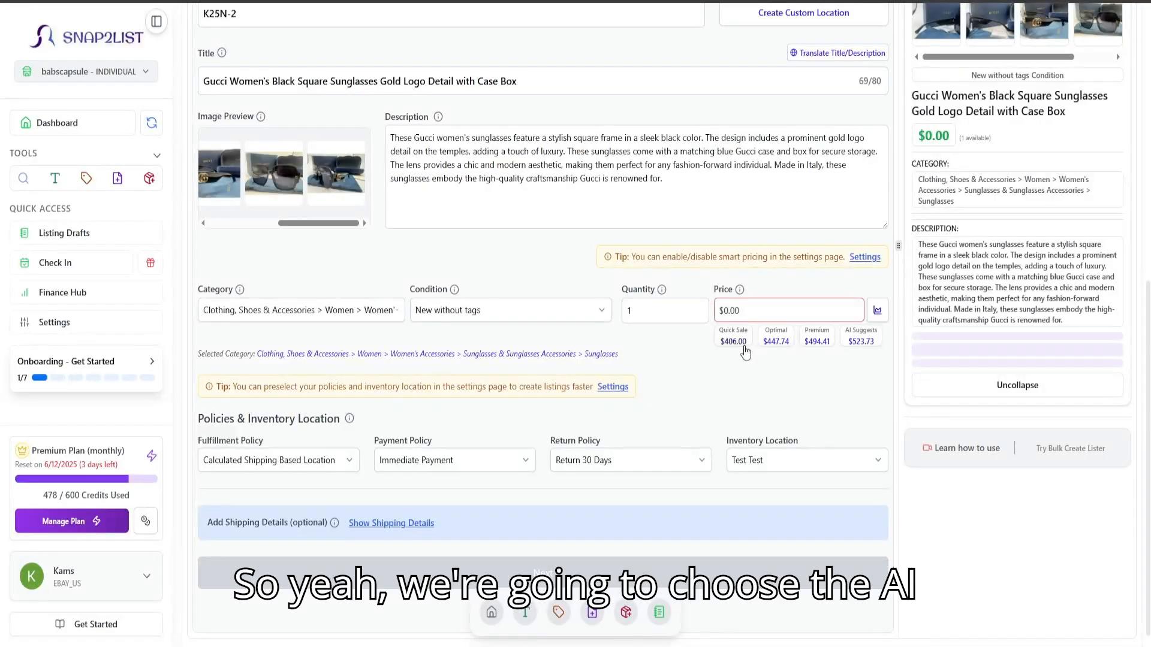
left_click(860, 340)
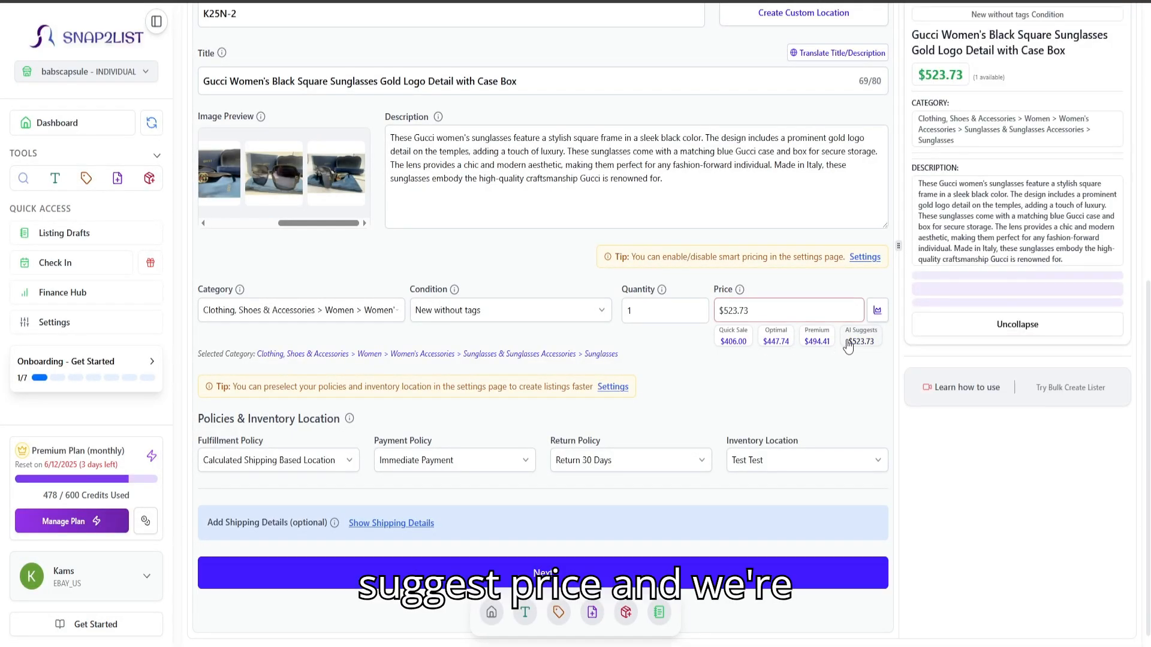
Step: Set the sunglasses listing's fulfillment policy to Freeshipping
left_click(329, 454)
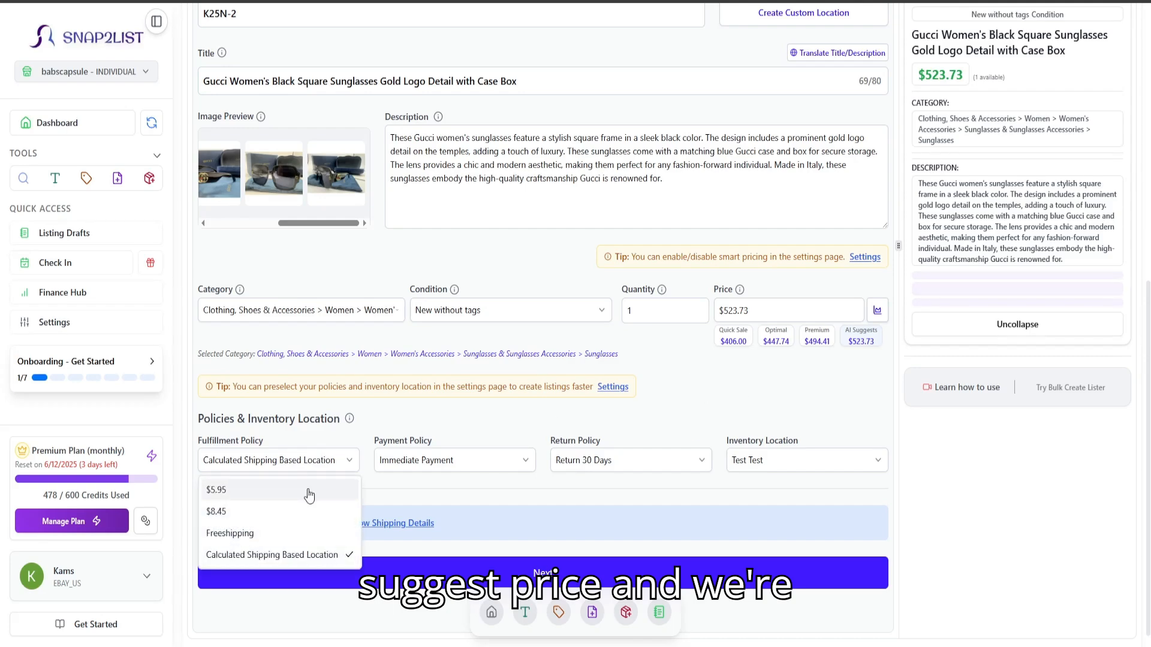
left_click(245, 535)
scroll(361, 423, "up", 3)
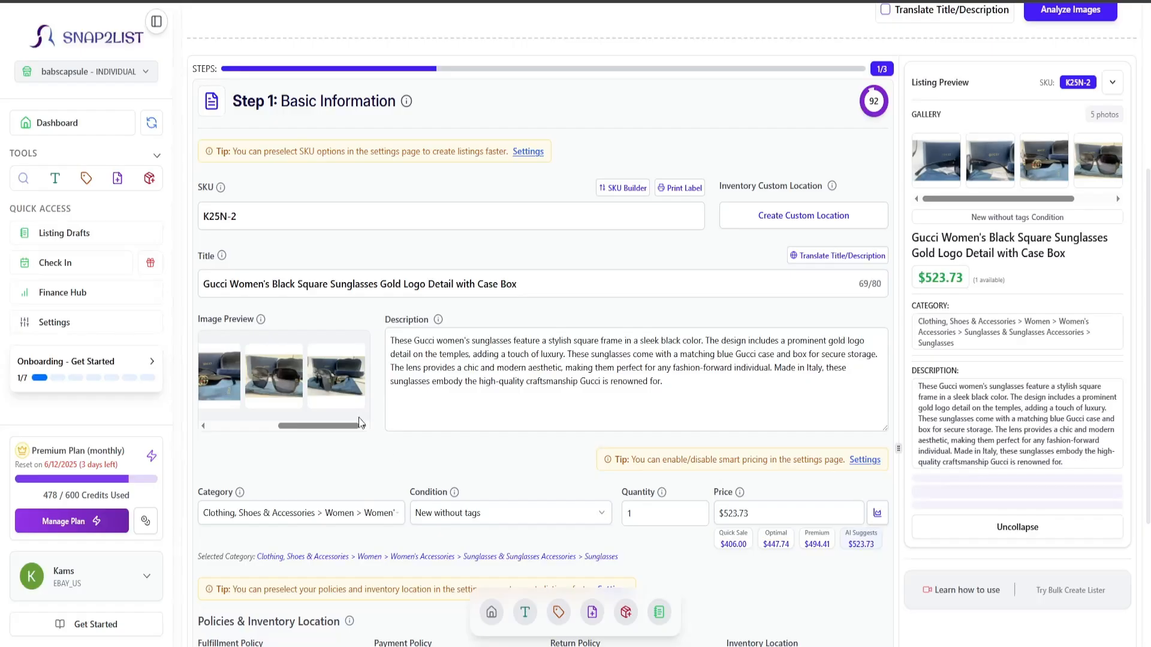
scroll(361, 423, "down", 4)
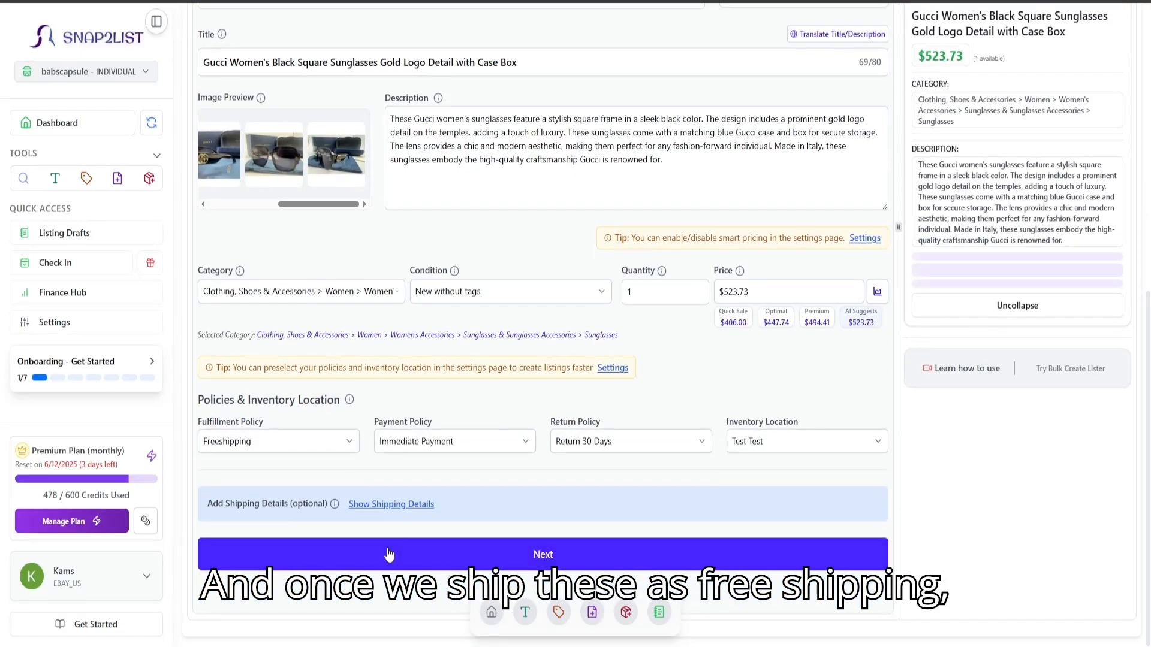
Step: Advance to the item aspects, include the optional details and check the theme, lens color and lens technology fields
left_click(389, 555)
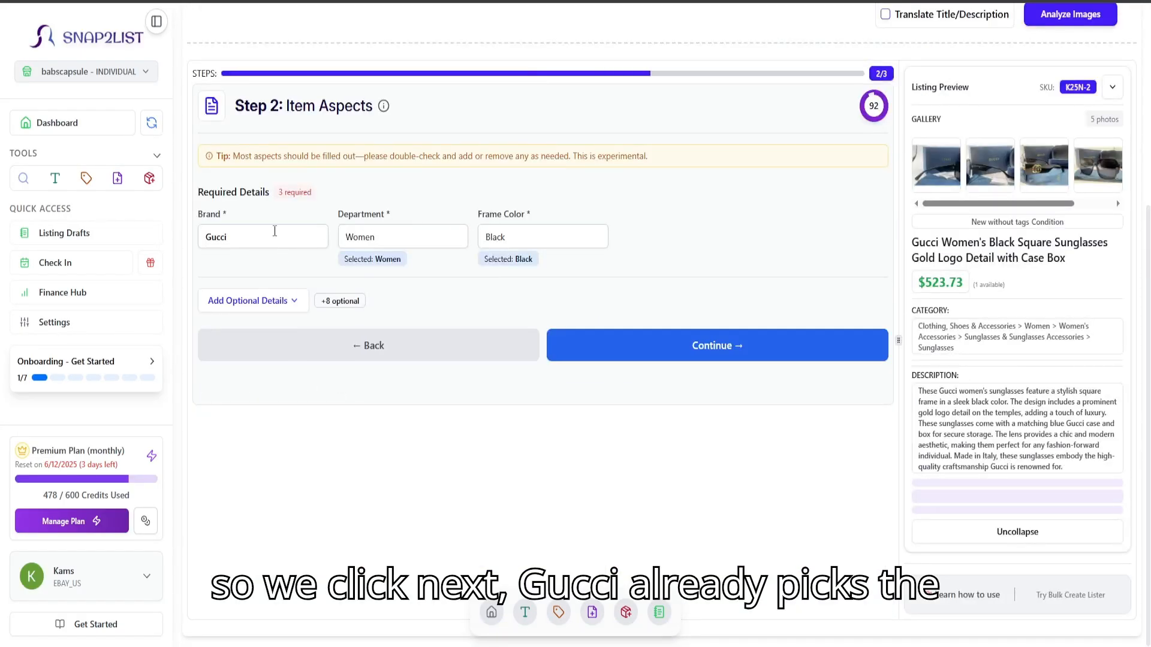
left_click(288, 305)
left_click(680, 351)
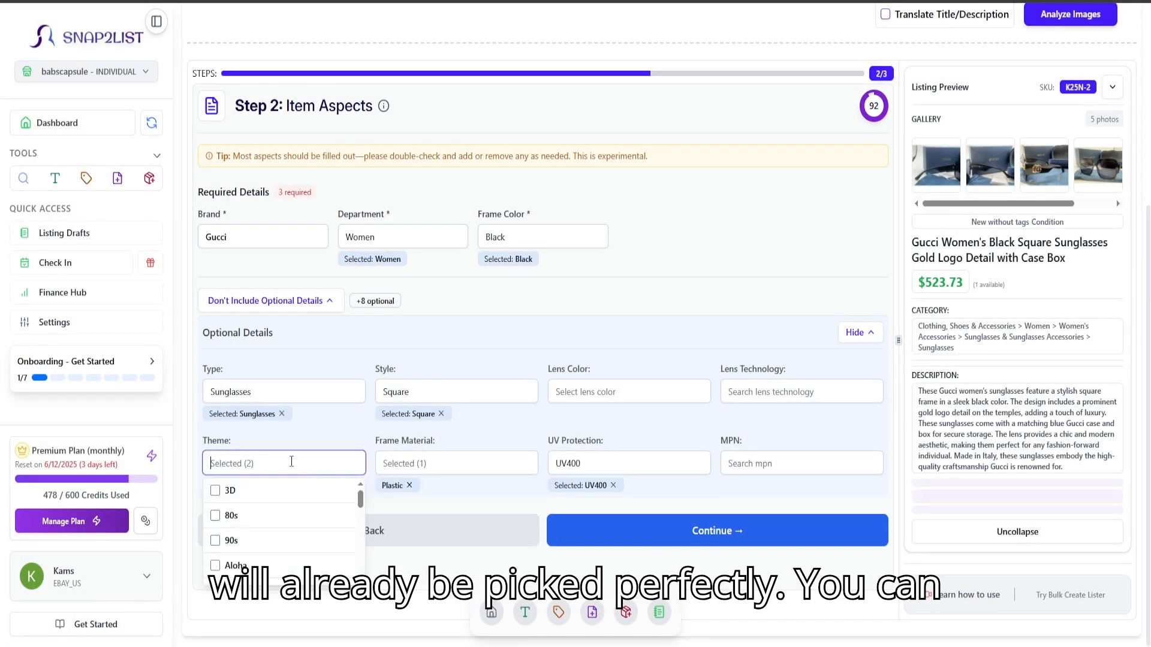
left_click(772, 390)
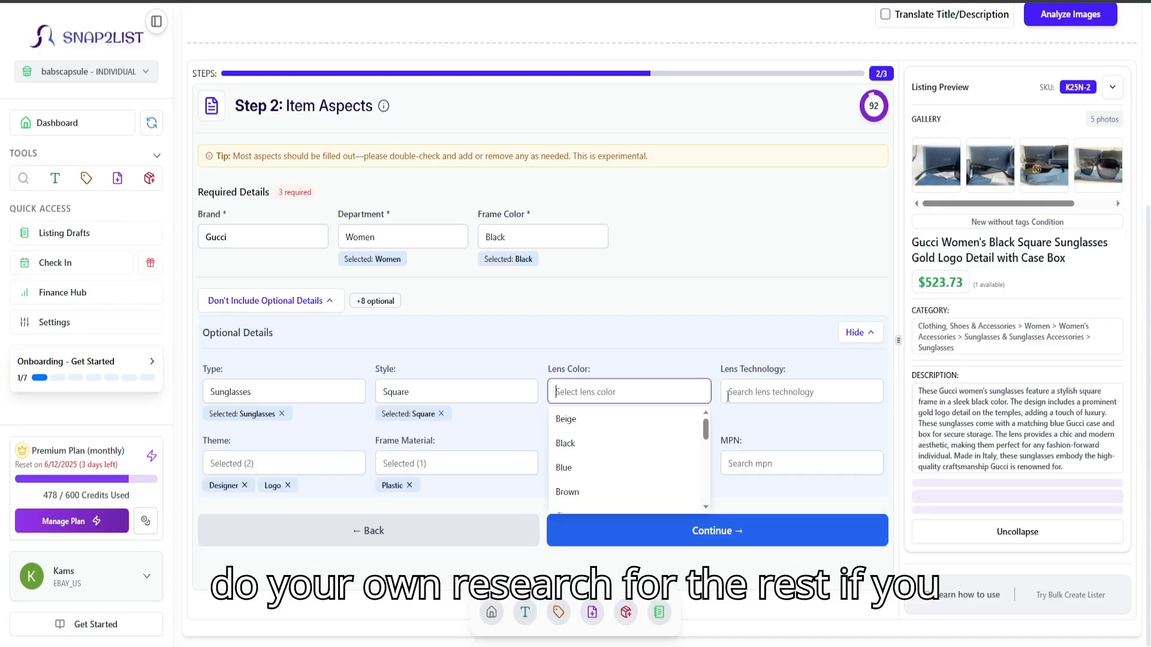
scroll(754, 440, "down", 3)
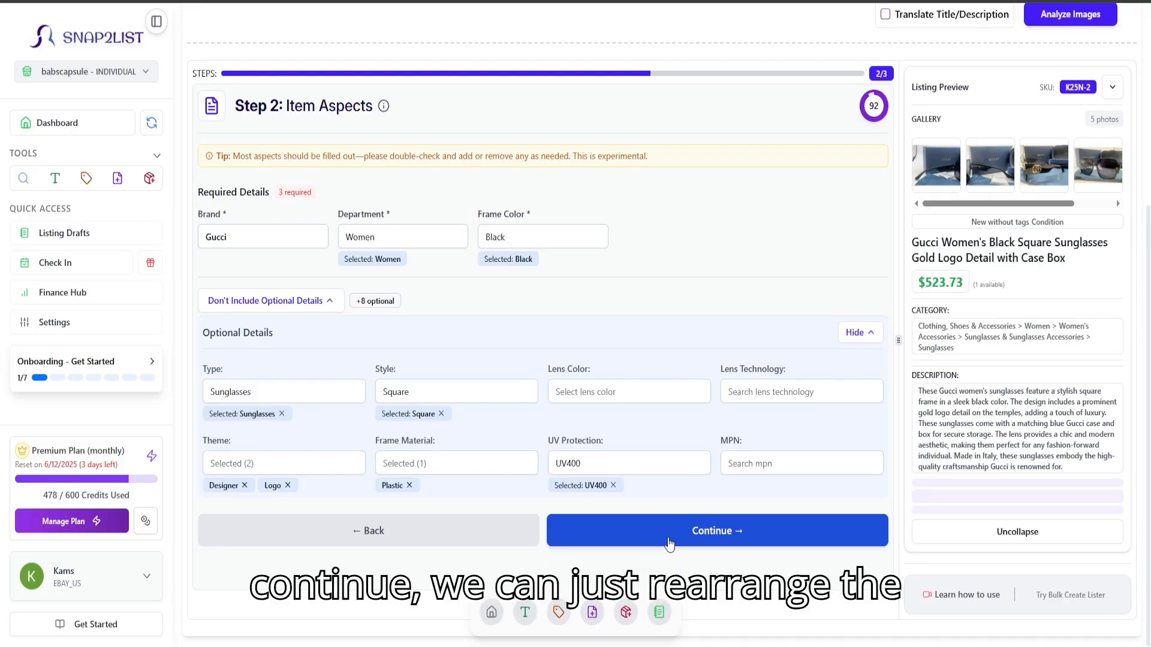
Step: Continue to image arrangement and make the fifth photo, the angled sunglasses view with the case, the main image
left_click(669, 546)
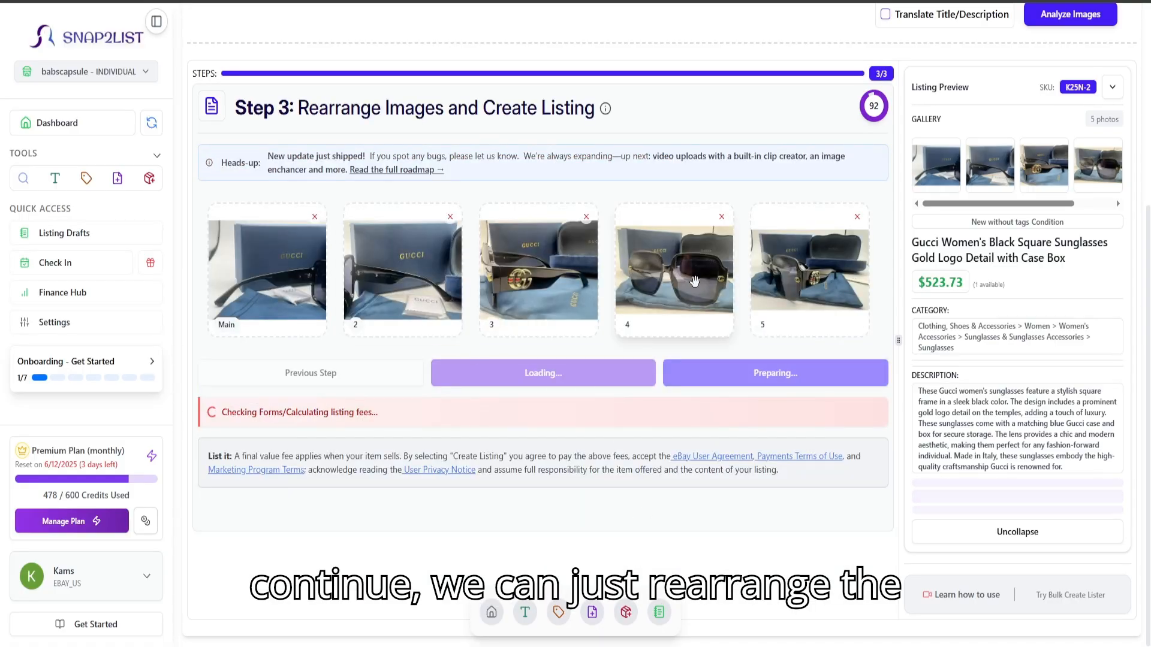
left_click_drag(810, 272, 276, 267)
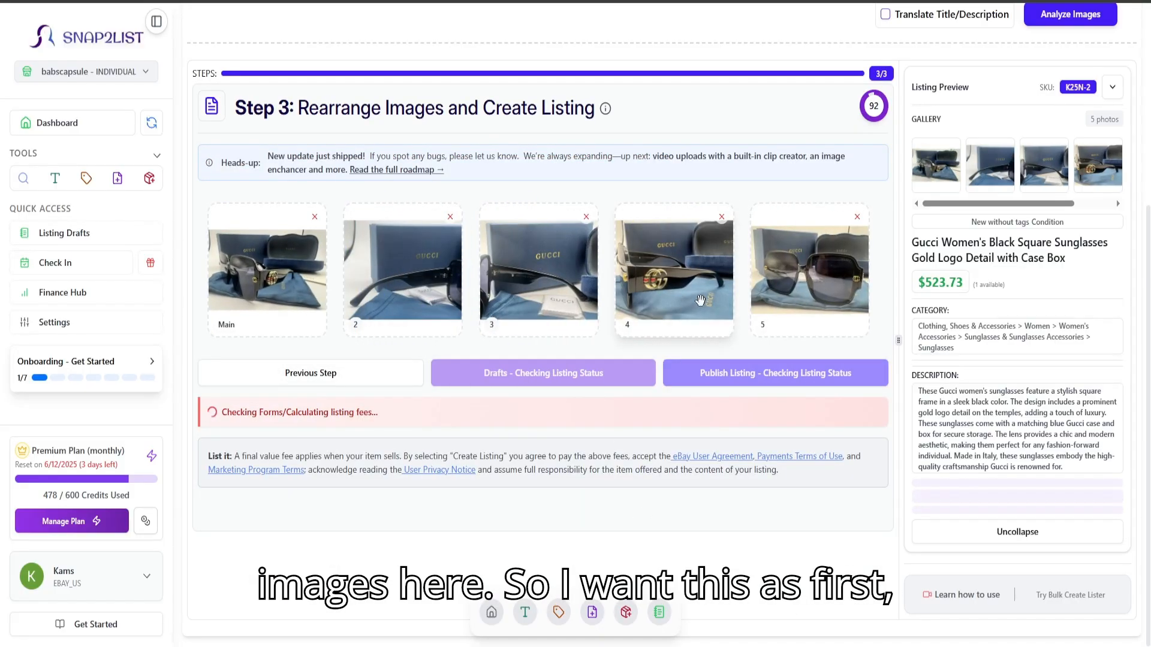
Step: Arrange the sunglasses photos with the case view second and the gold-logo side view third, and save the listing as a draft
left_click_drag(699, 301, 378, 297)
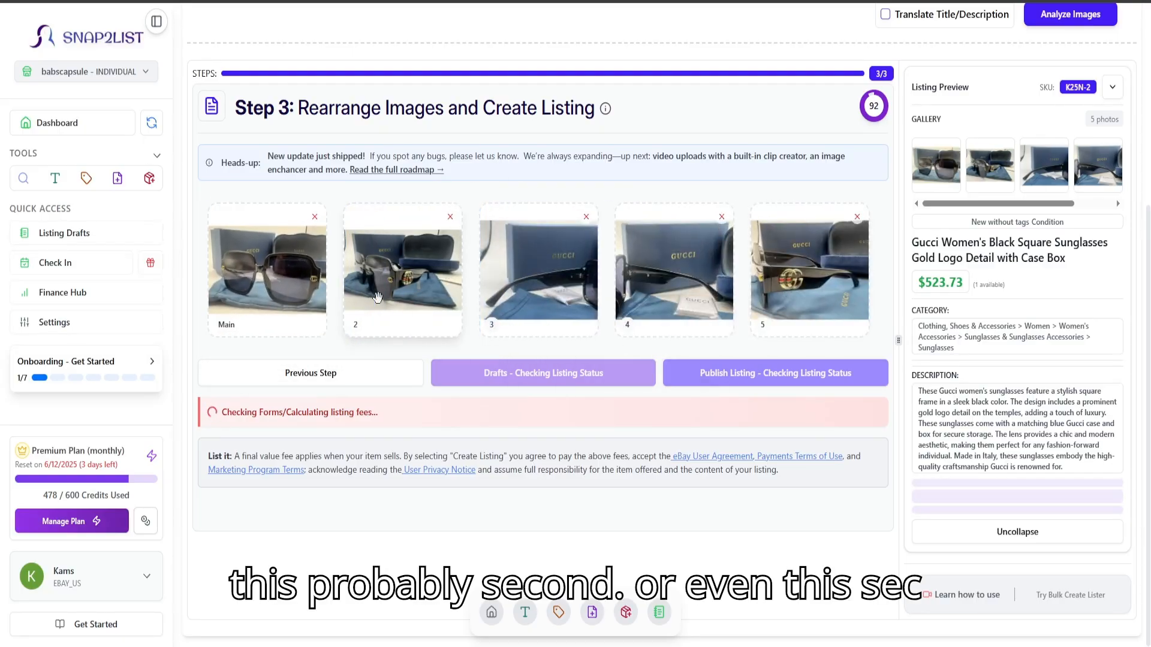
left_click_drag(840, 300, 540, 270)
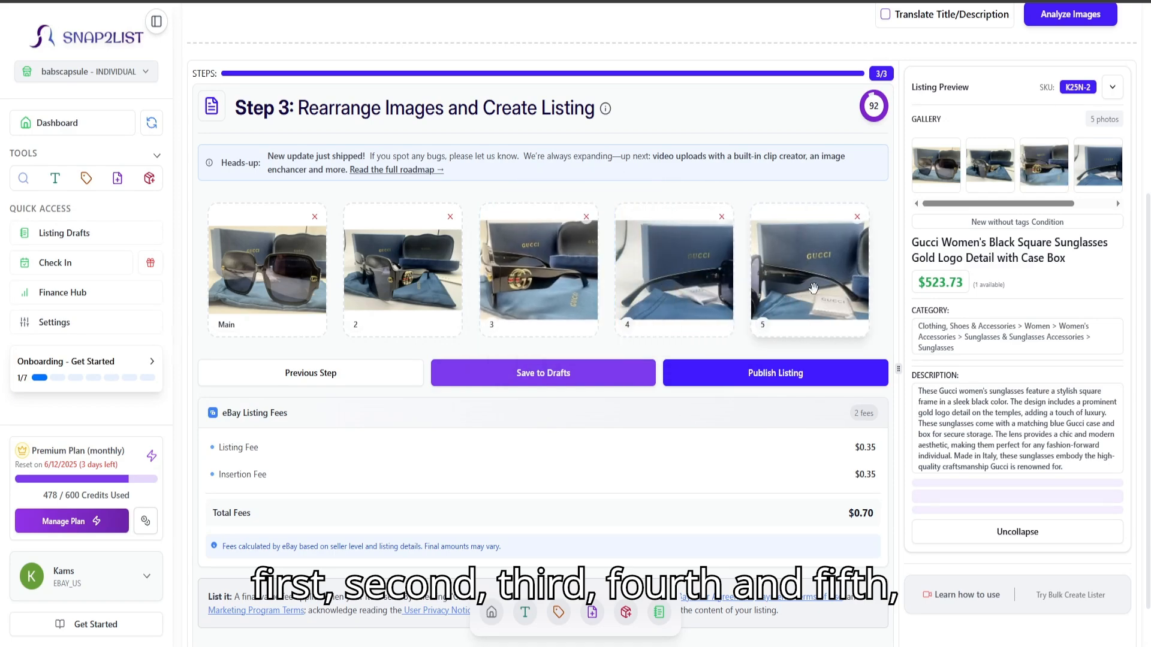
scroll(567, 340, "down", 1)
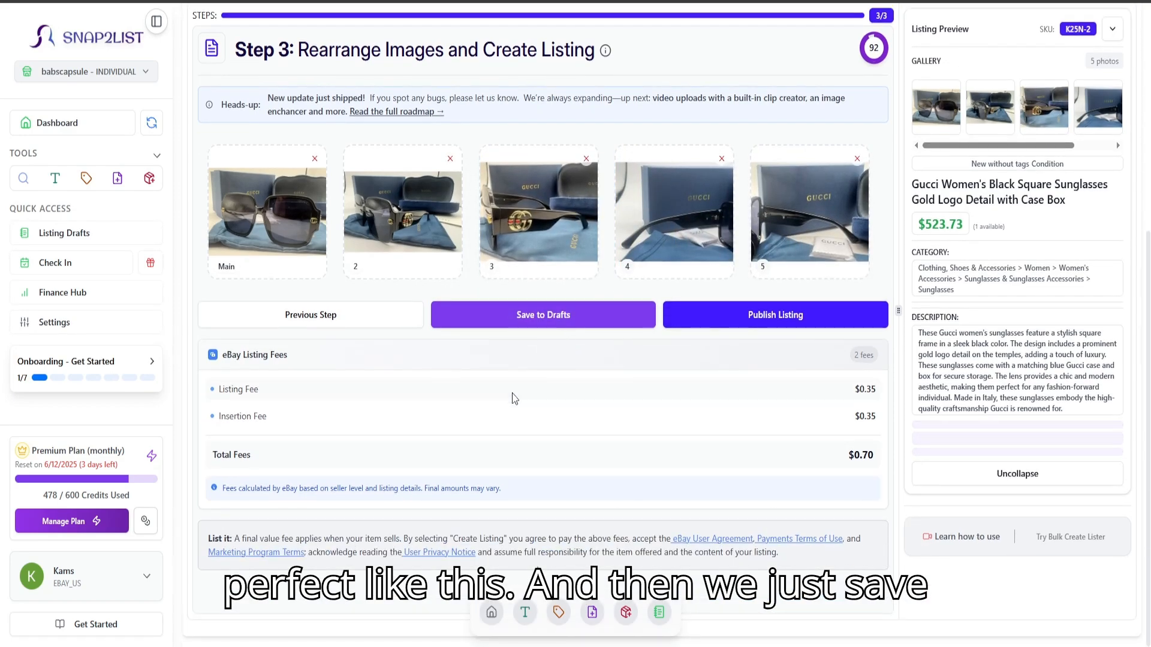
left_click(535, 318)
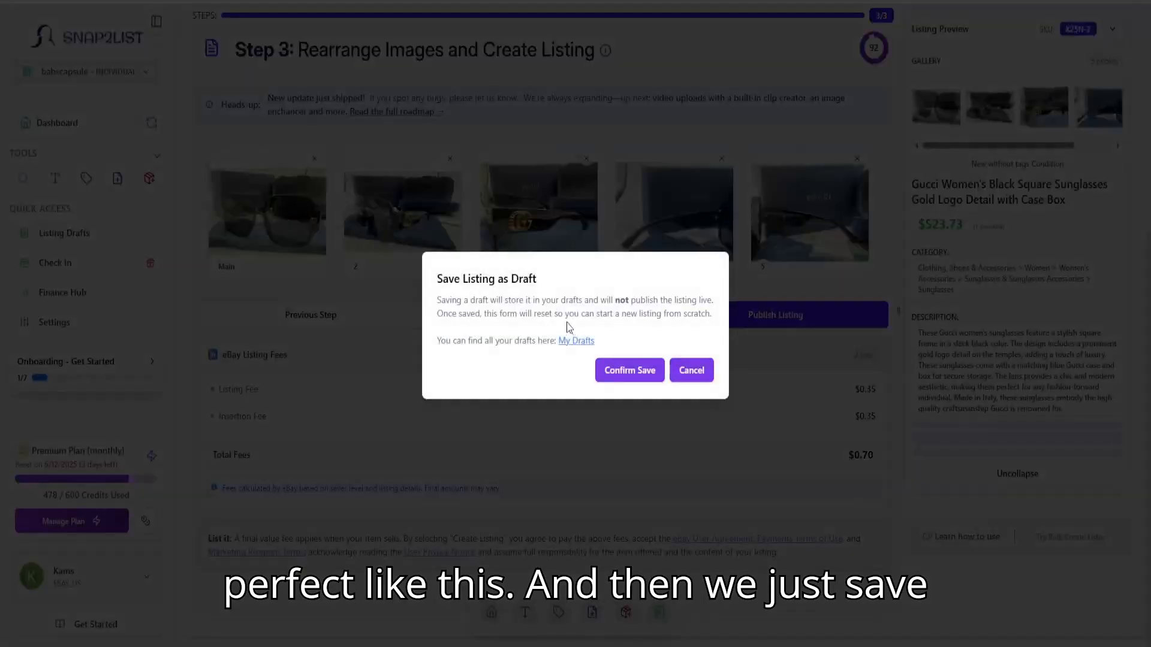
left_click(629, 371)
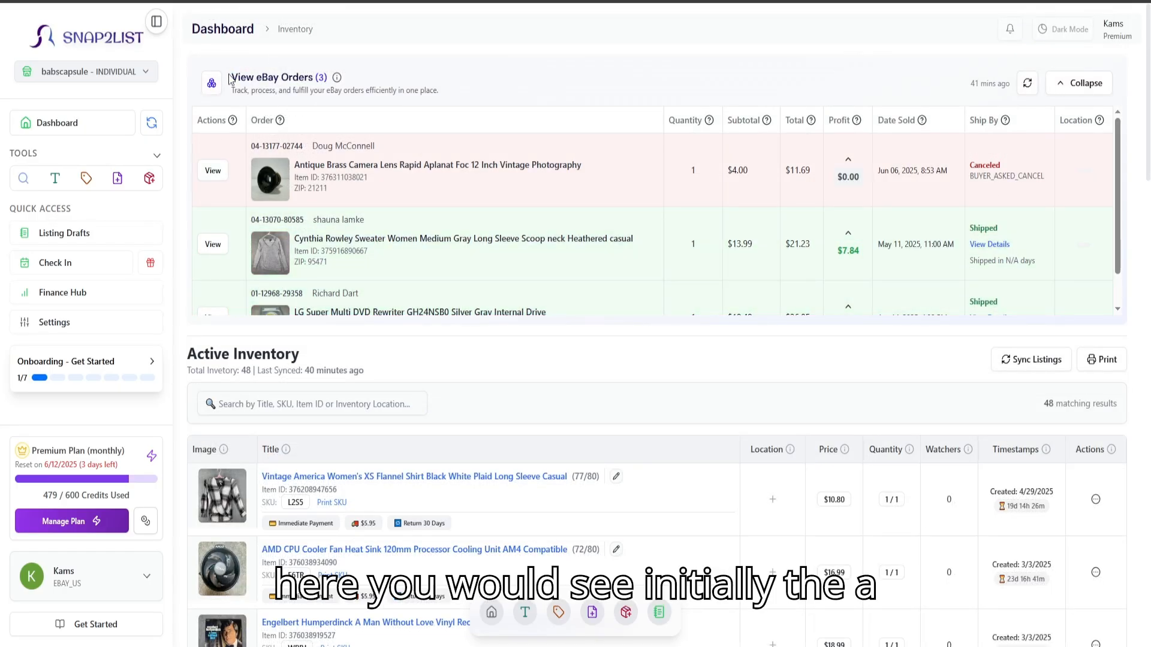
Step: Review the eBay orders section on the dashboard, including its order details and location column
left_click_drag(230, 76, 324, 77)
left_click(323, 77)
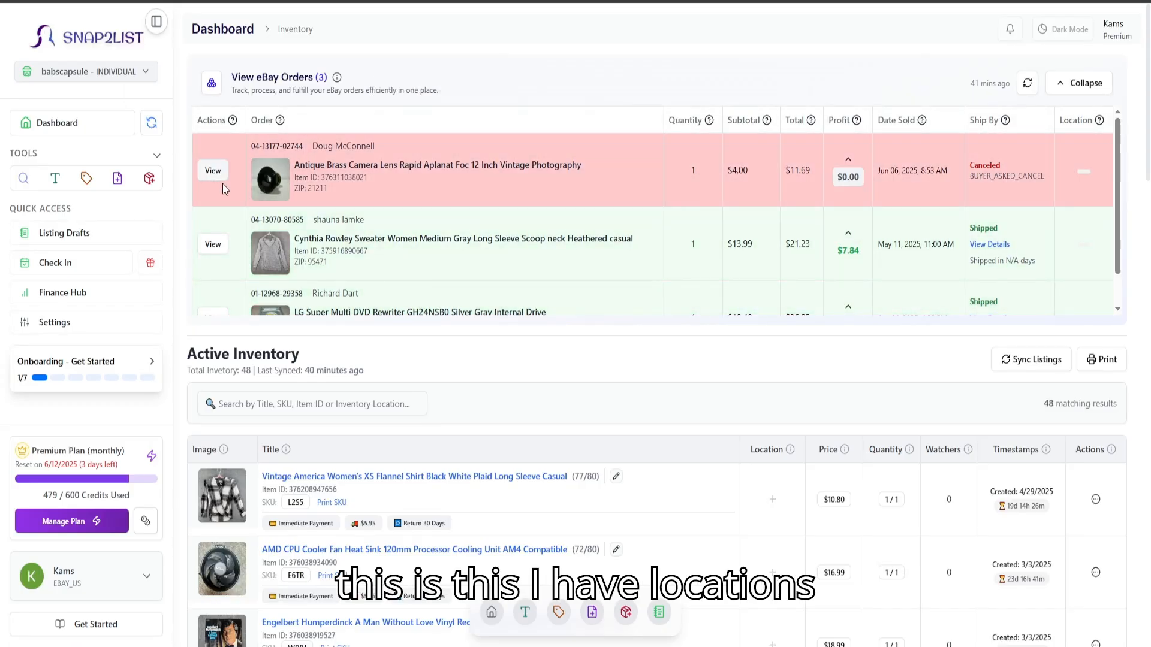
mouse_move(1077, 126)
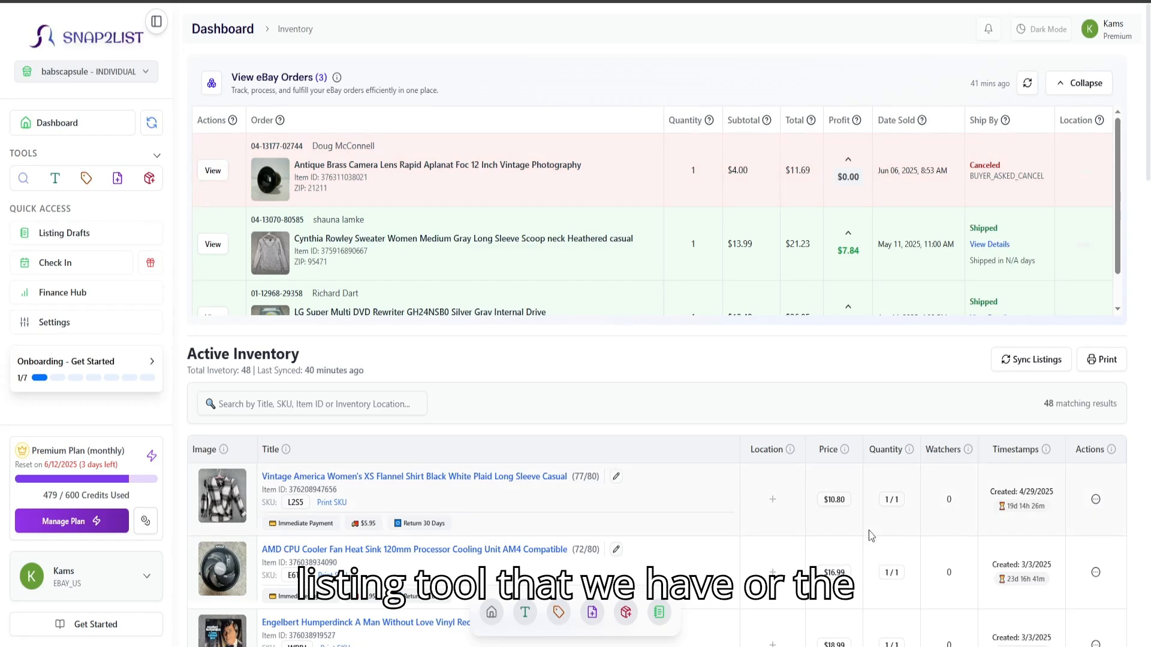
Step: Check the AMD CPU cooler's full inventory location path and its location editor, leaving without saving changes
scroll(788, 451, "down", 1)
scroll(787, 449, "down", 10)
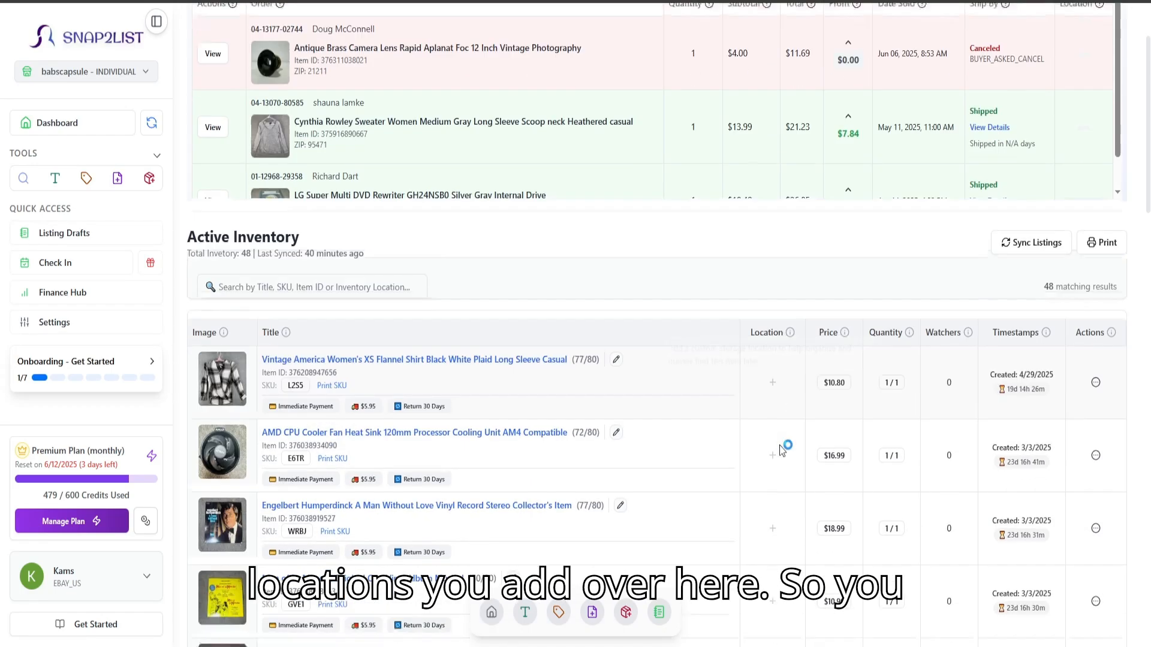
scroll(791, 497, "up", 6)
scroll(788, 495, "up", 4)
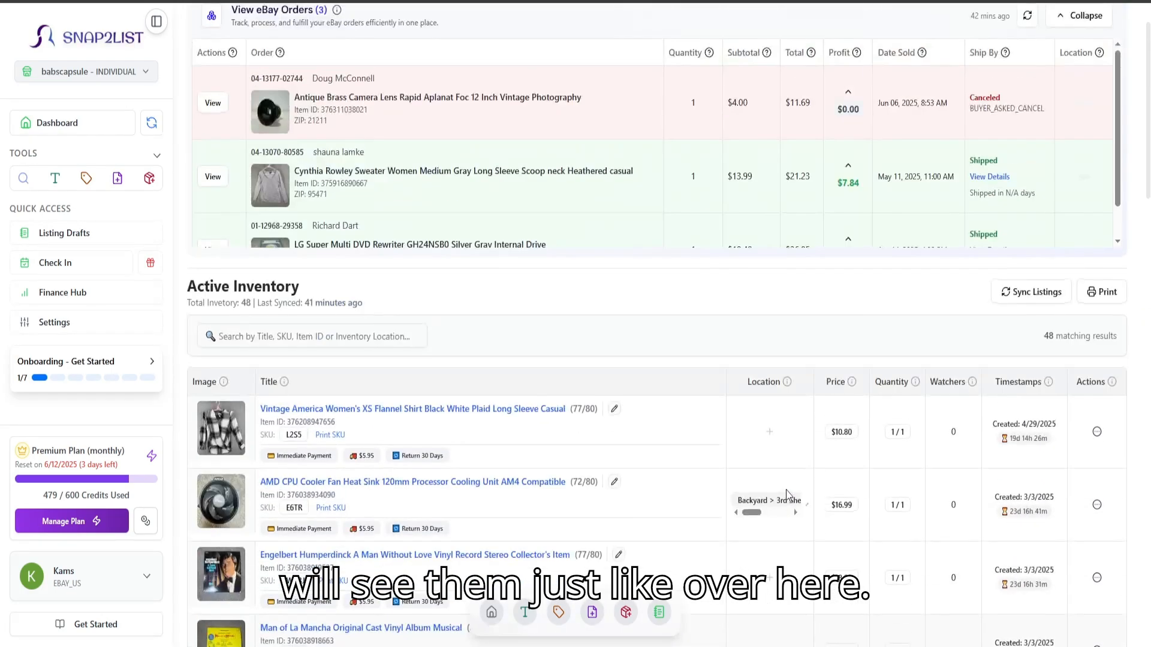
left_click_drag(752, 513, 780, 513)
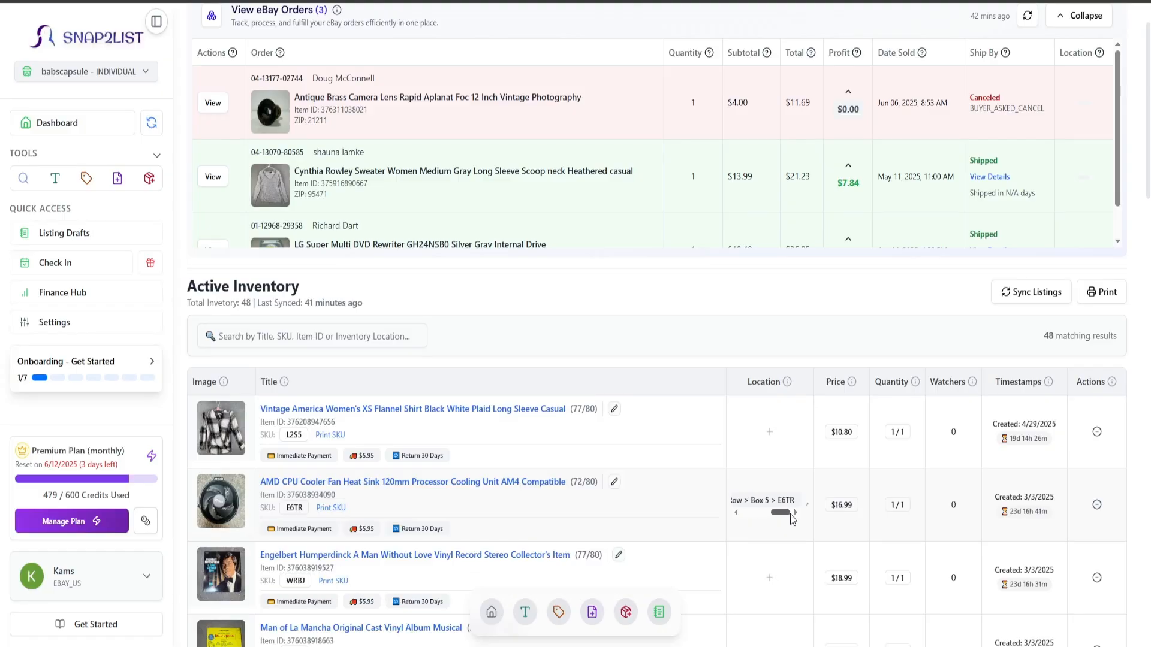
left_click(778, 508)
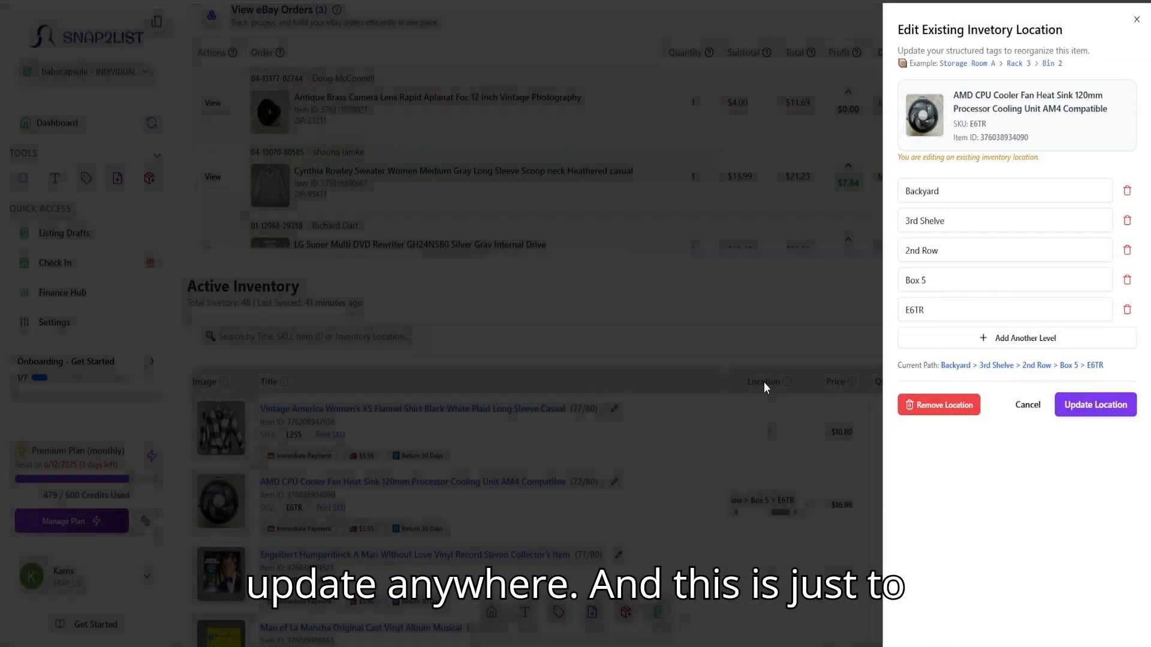
left_click(764, 383)
scroll(753, 412, "down", 1)
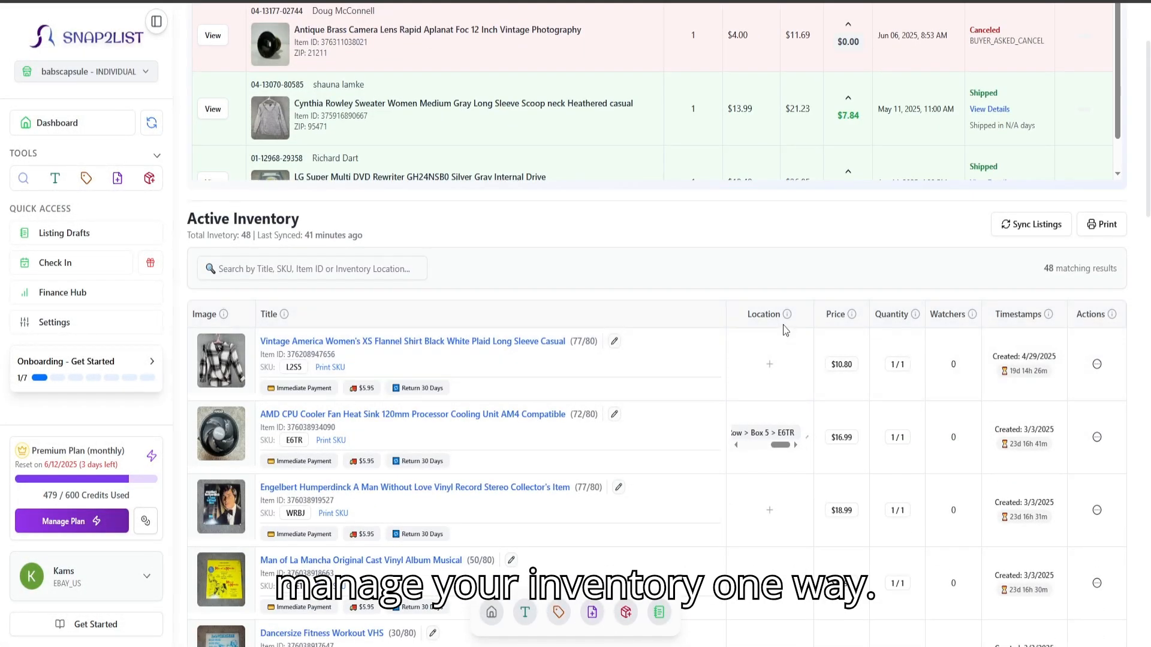
scroll(755, 339, "up", 2)
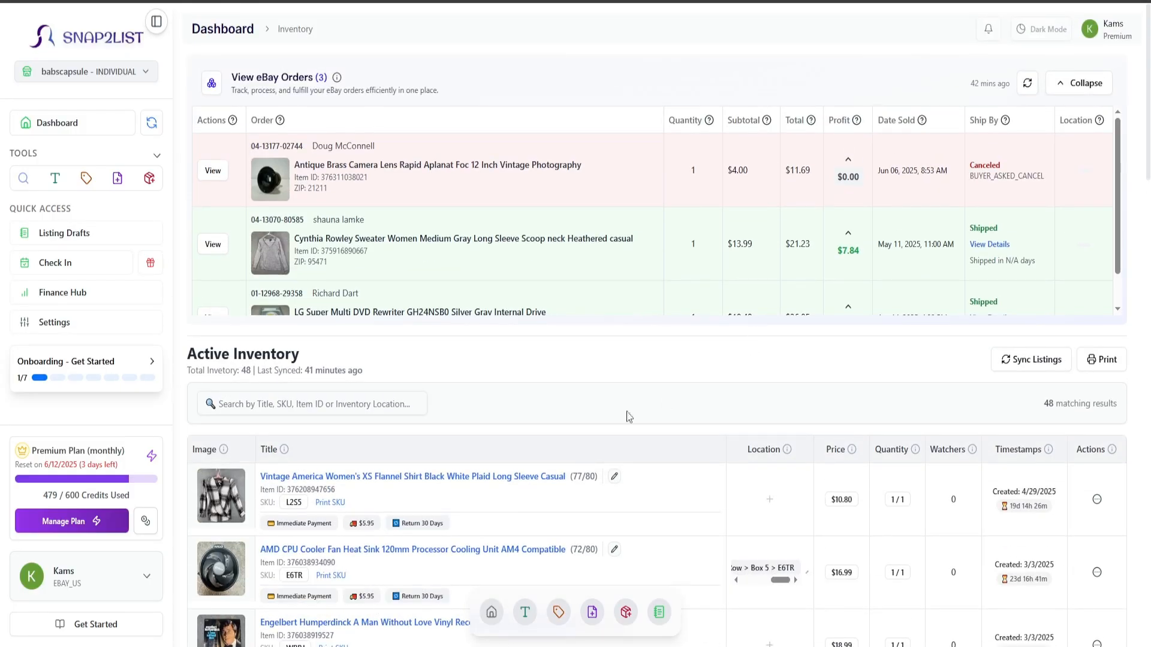
Step: Review the active inventory's last sync time and check the file formats offered for downloading the inventory
scroll(628, 417, "down", 3)
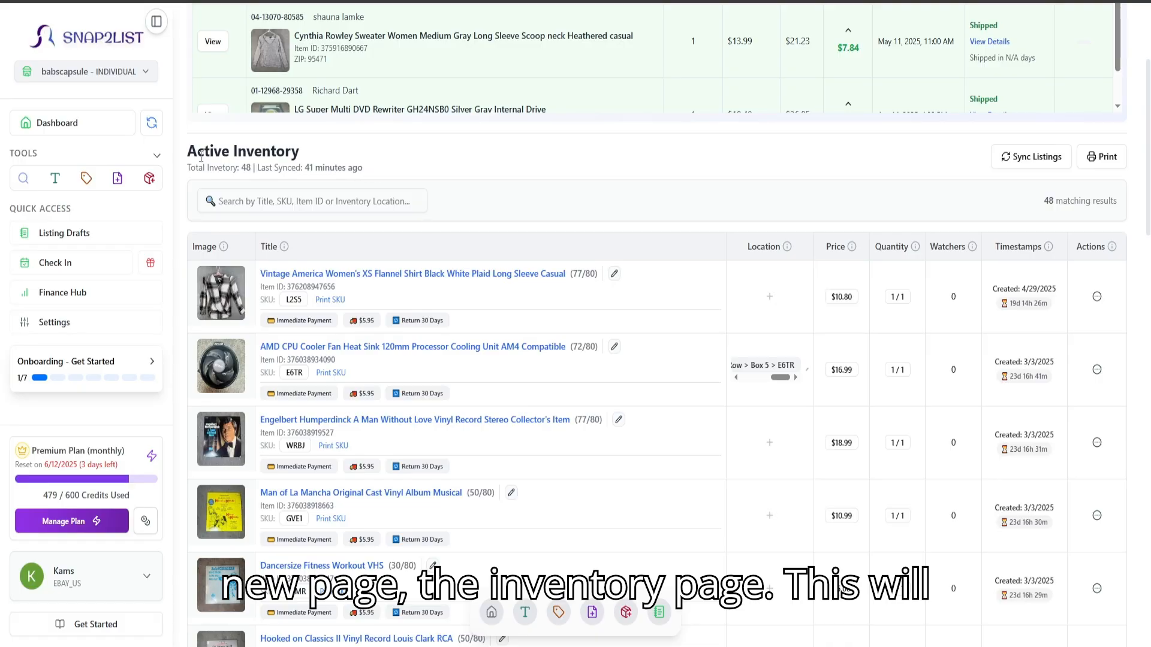
left_click_drag(187, 156, 286, 156)
left_click(338, 164)
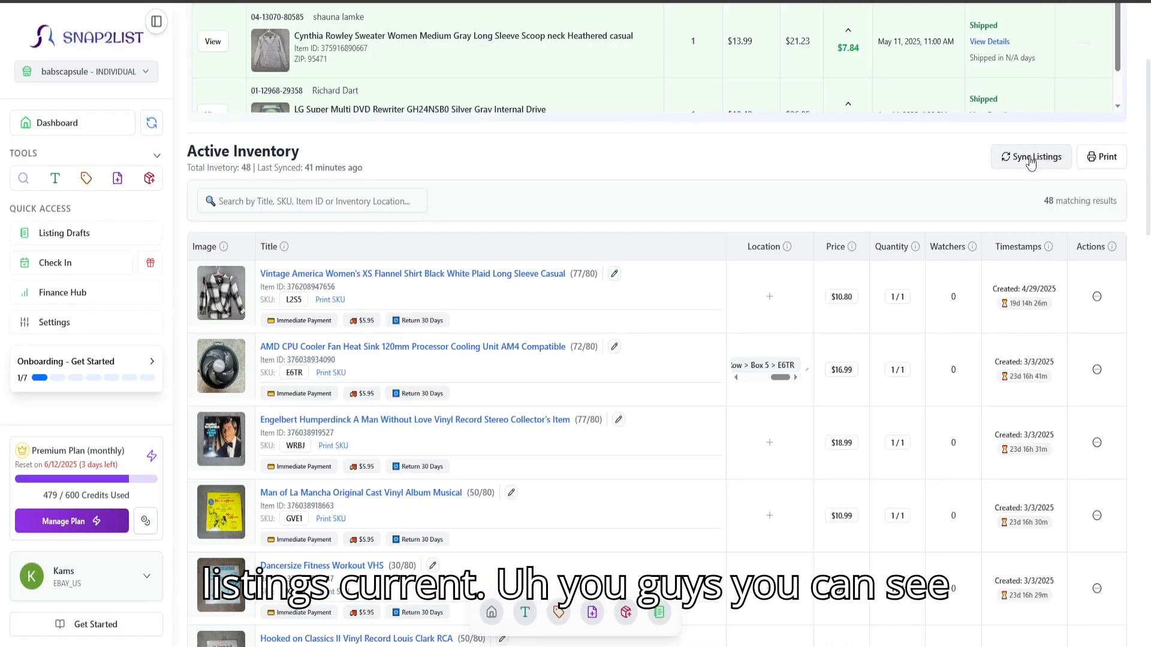
left_click_drag(366, 170, 275, 168)
left_click(349, 174)
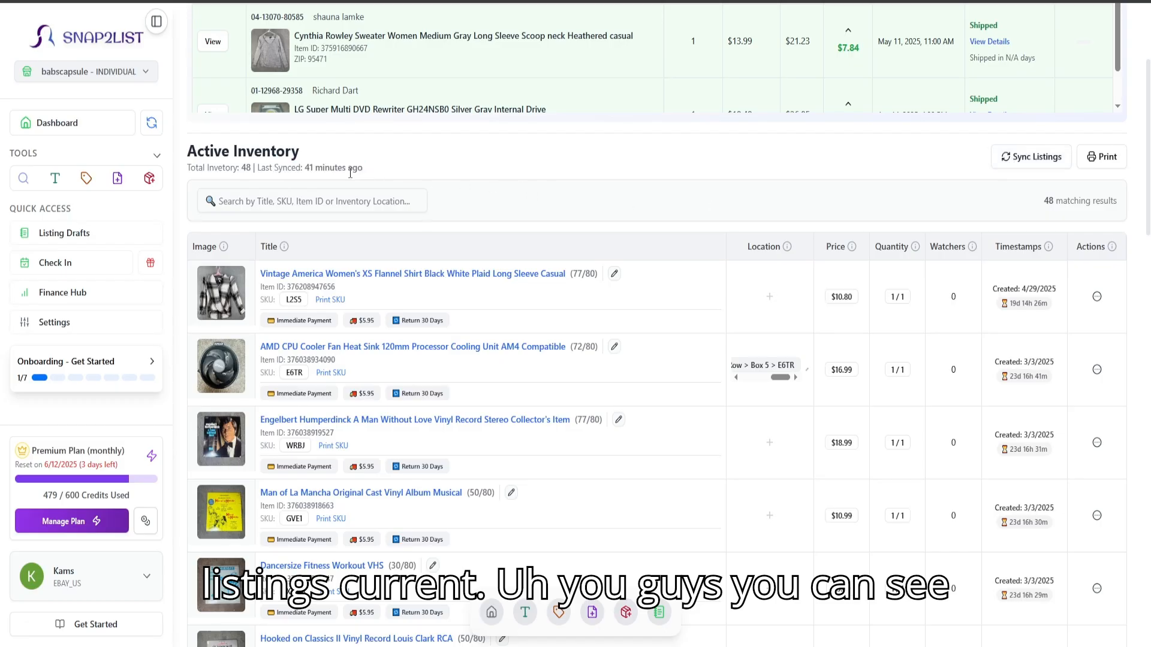
left_click_drag(365, 171, 305, 169)
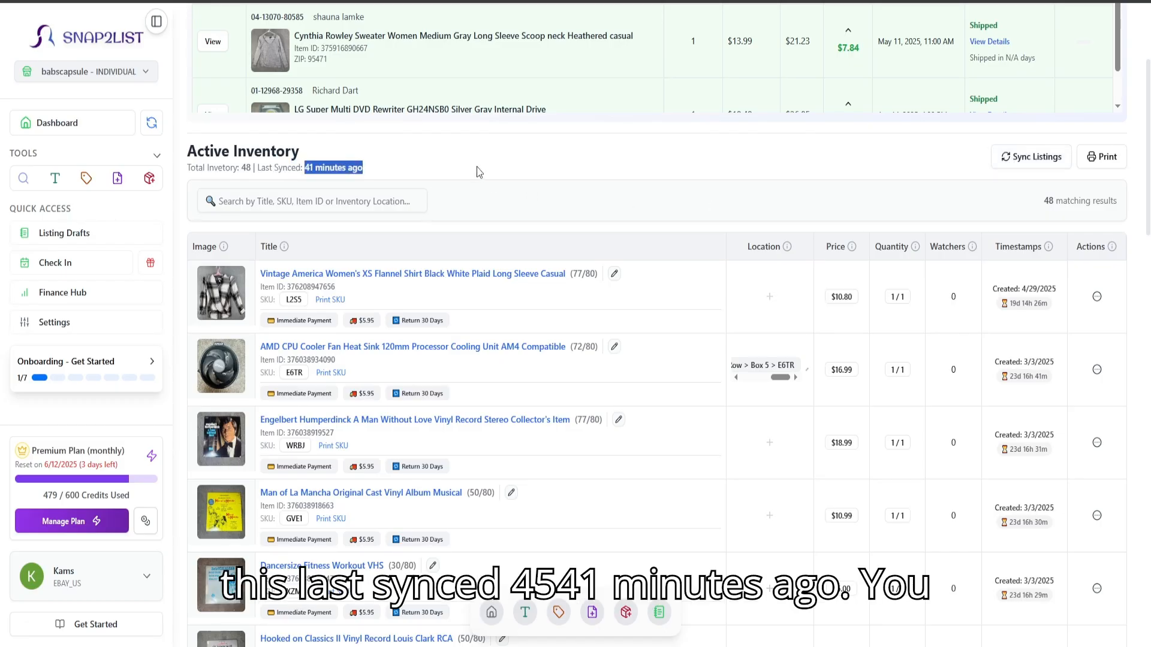
left_click(531, 164)
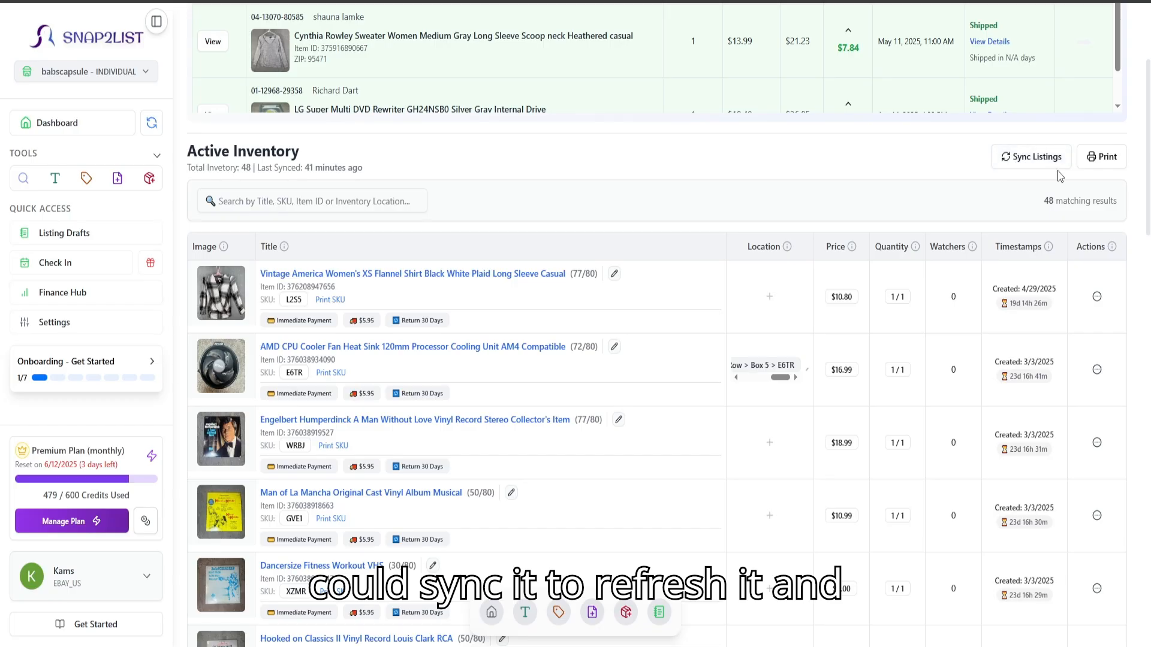
left_click(1104, 161)
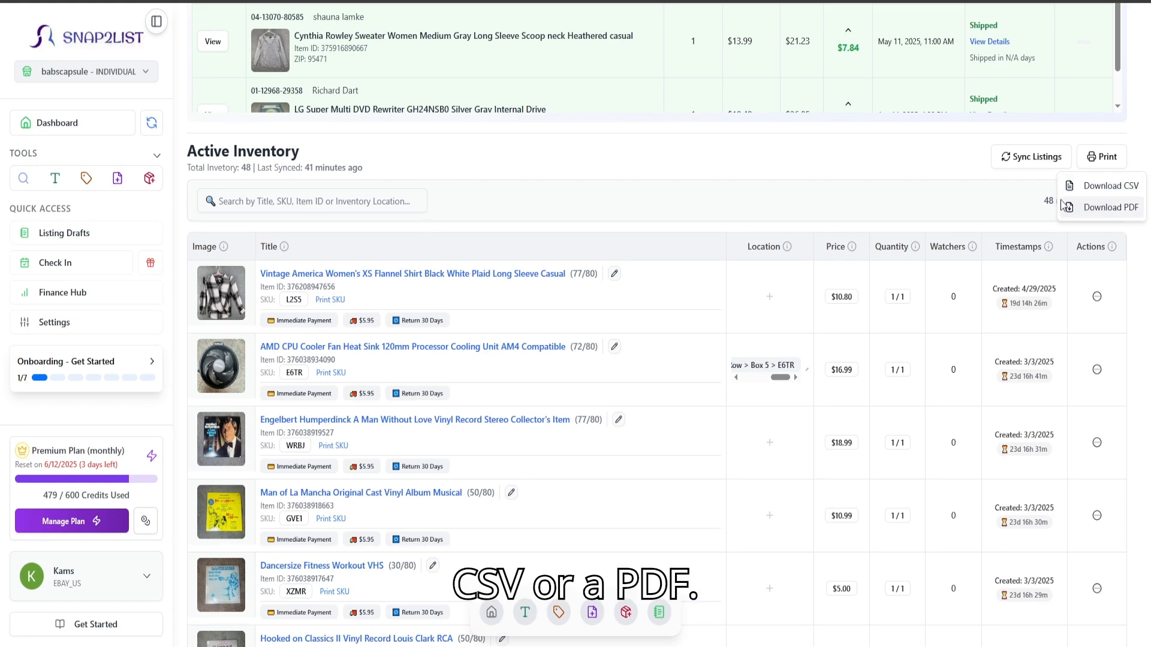
left_click(560, 217)
Step: Search the active inventory for "Backyard", review the matching listings and clear the search
scroll(393, 261, "down", 1)
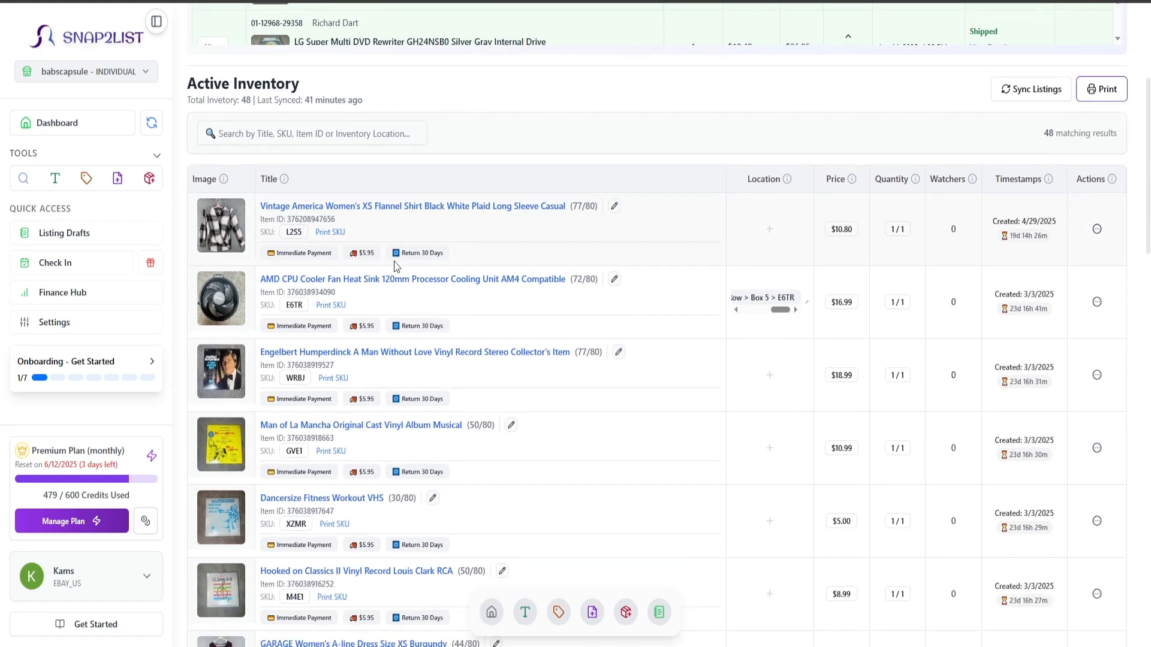
scroll(387, 261, "up", 1)
left_click(255, 203)
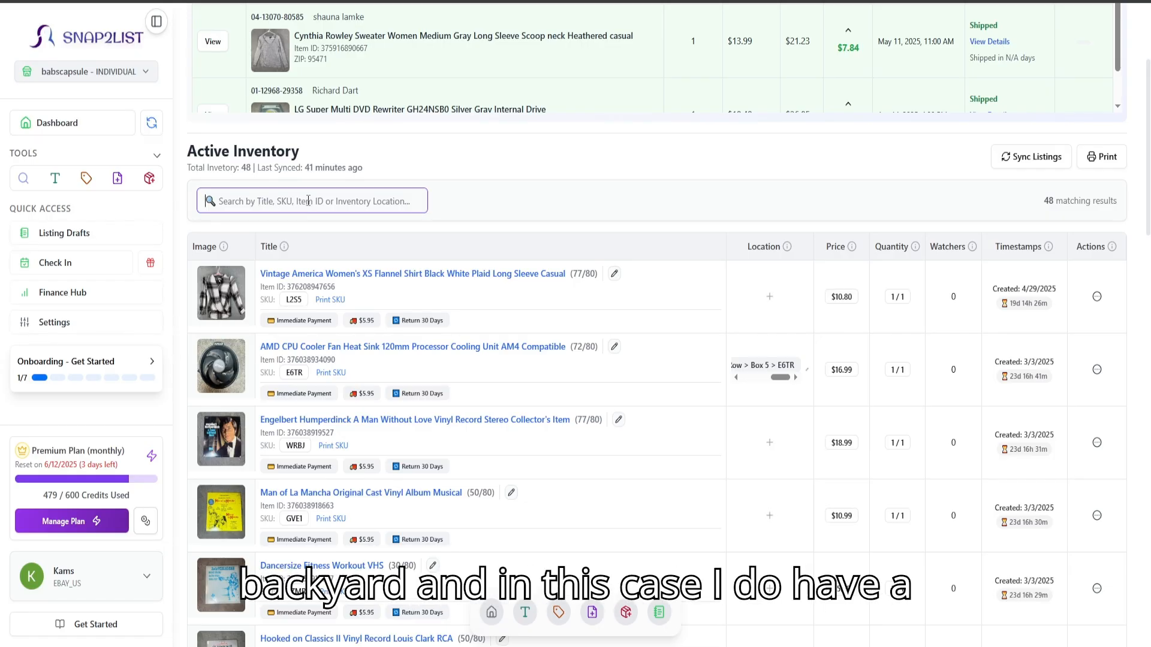
type("Backyard")
scroll(473, 219, "down", 1)
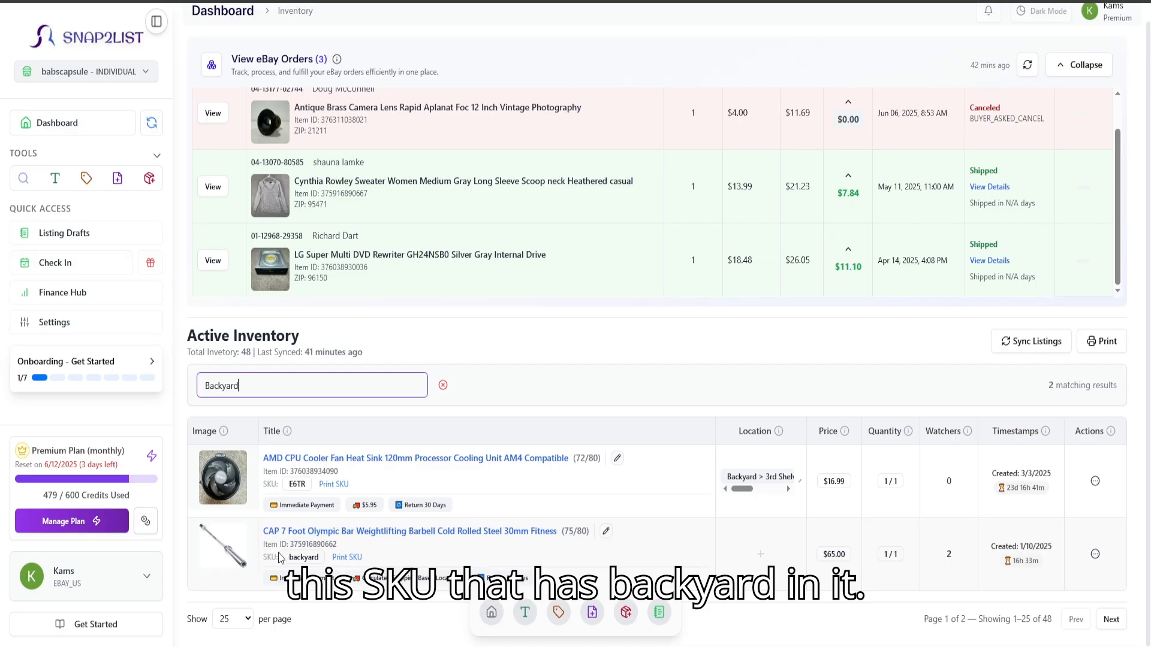
left_click(443, 386)
Step: Examine the flannel shirt listing's image editor as far as the add-image slot, and check its SKU label printing options
scroll(394, 434, "down", 2)
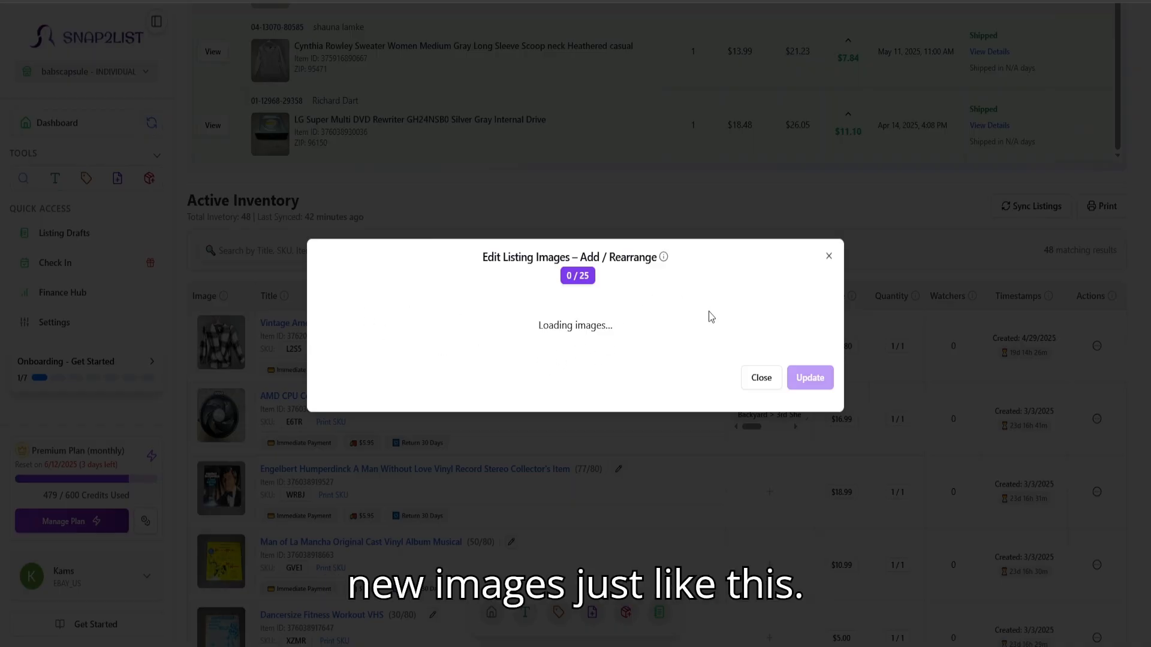
left_click_drag(575, 392, 805, 354)
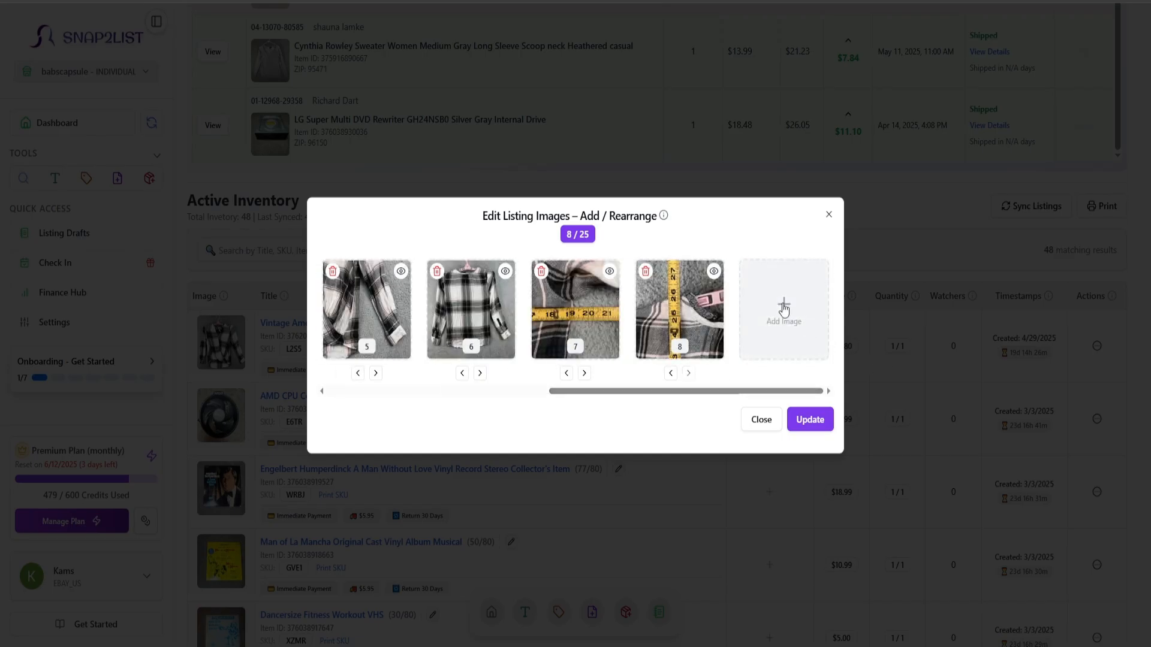
left_click(761, 420)
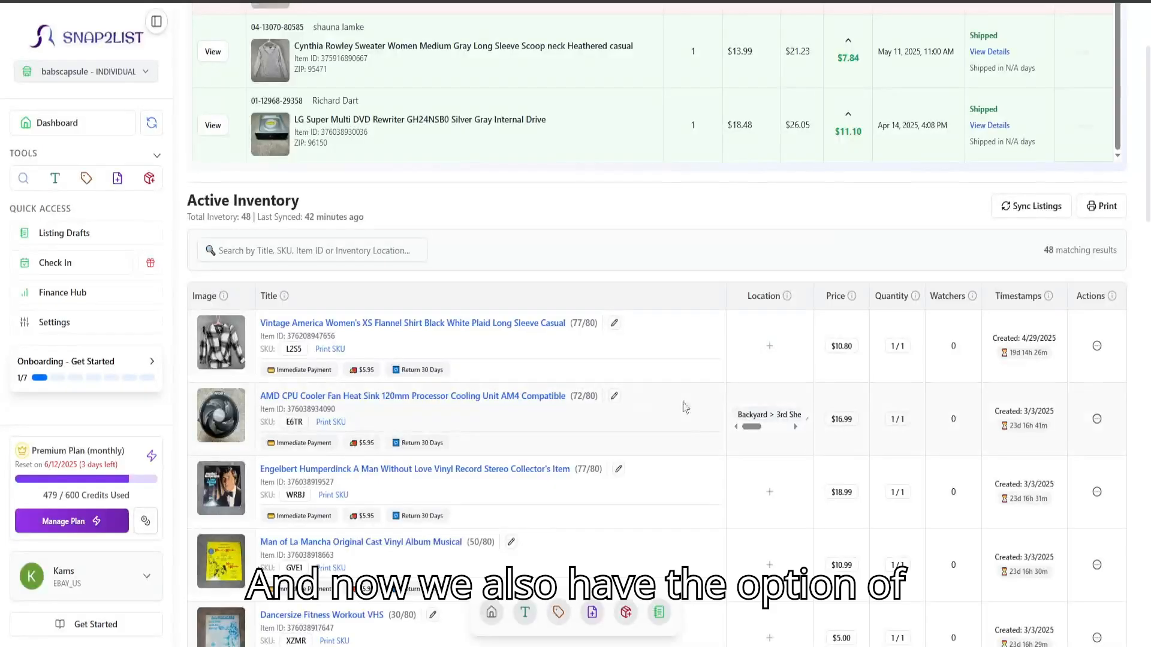
left_click(329, 349)
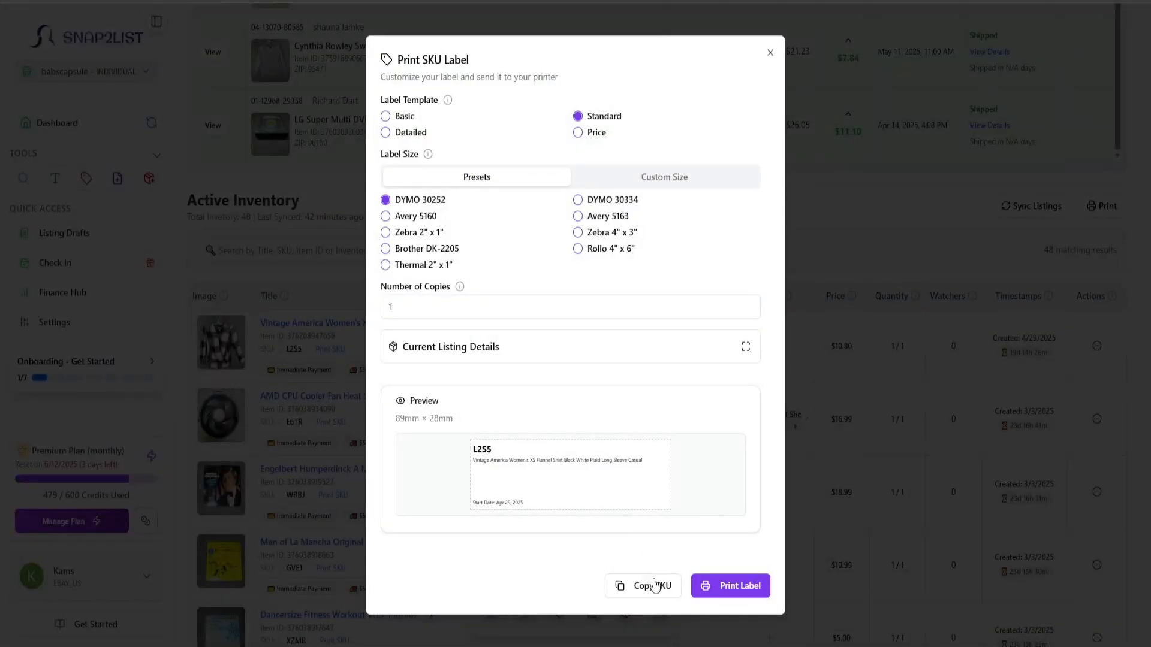
left_click(770, 52)
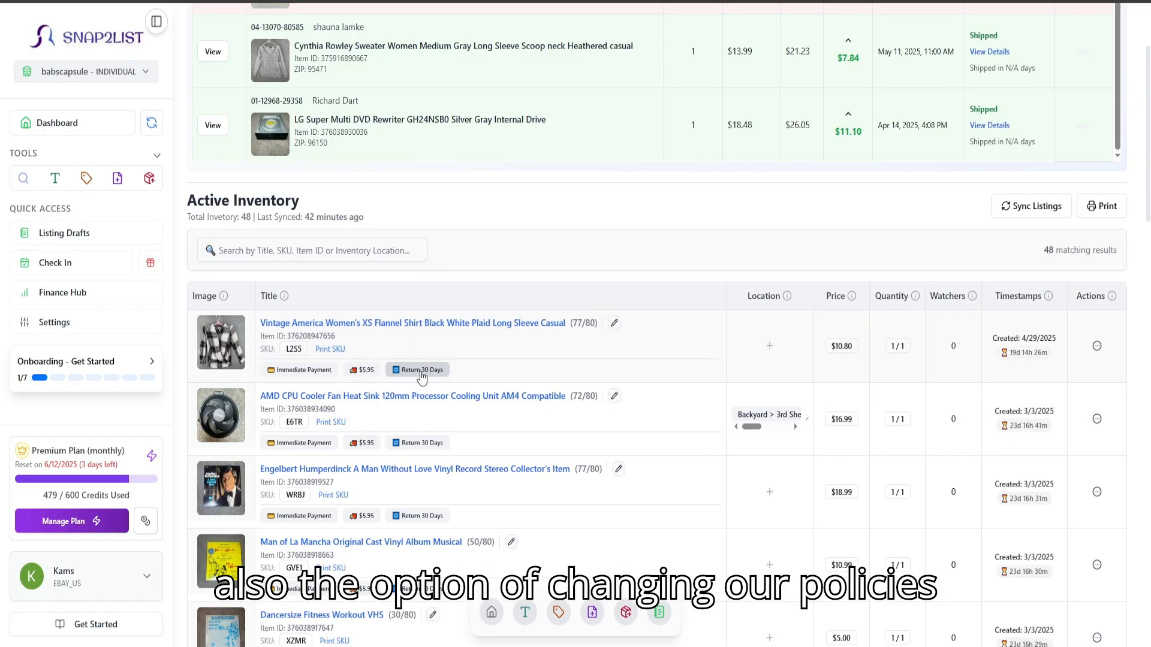
Step: Try the Freeshipping shipping policy on the flannel shirt listing, and leave its seller policies without saving
left_click(304, 372)
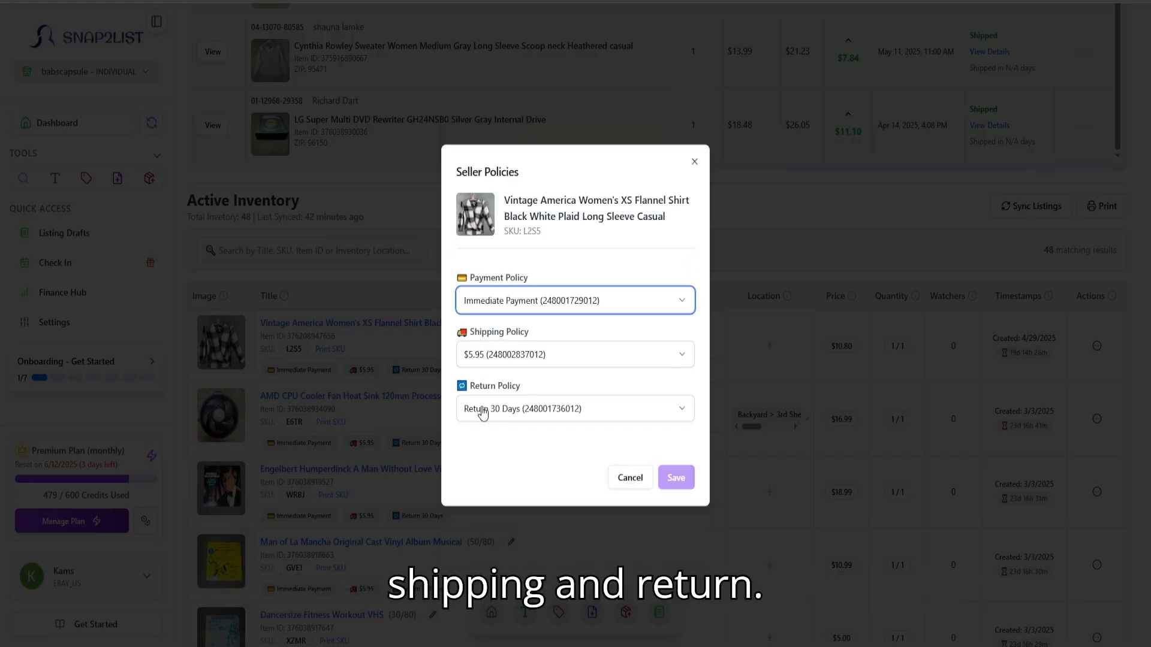
left_click(511, 352)
left_click(504, 461)
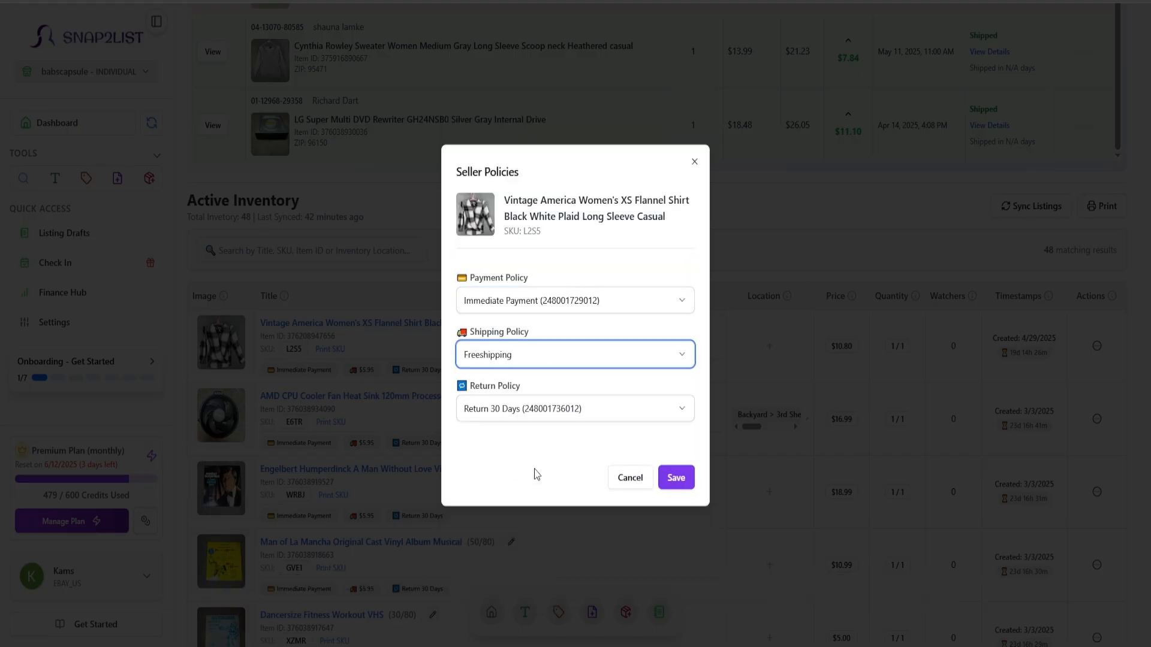
left_click(624, 483)
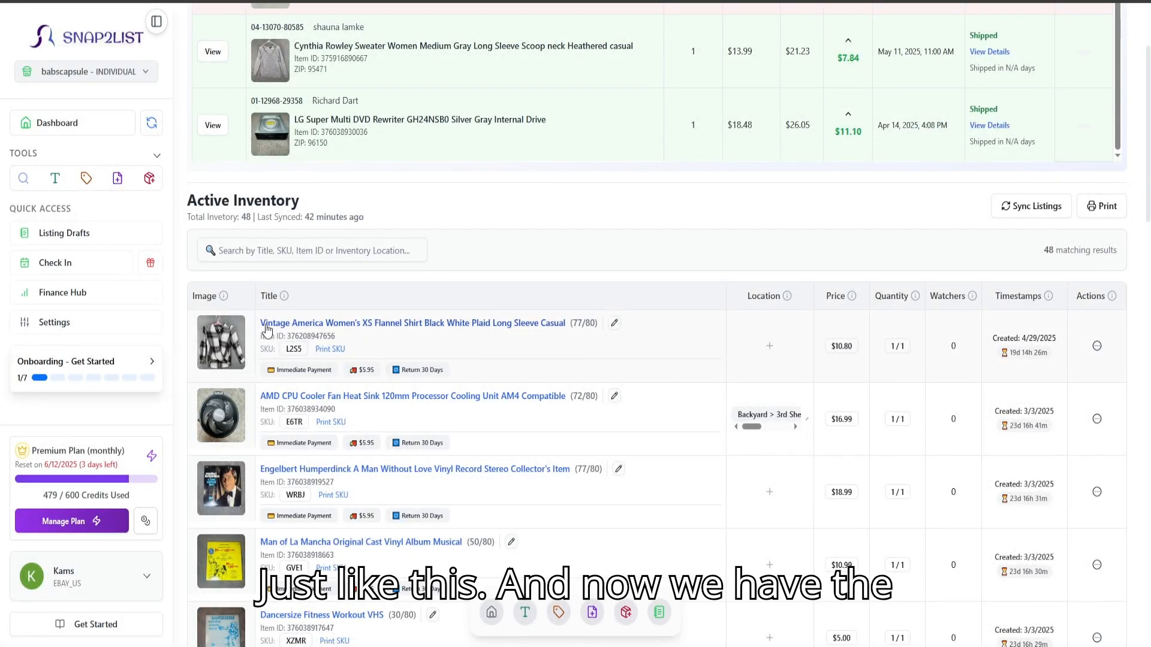
Step: Generate a new AI title for the Man of La Mancha vinyl listing and check the explanation area below it
scroll(574, 329, "down", 2)
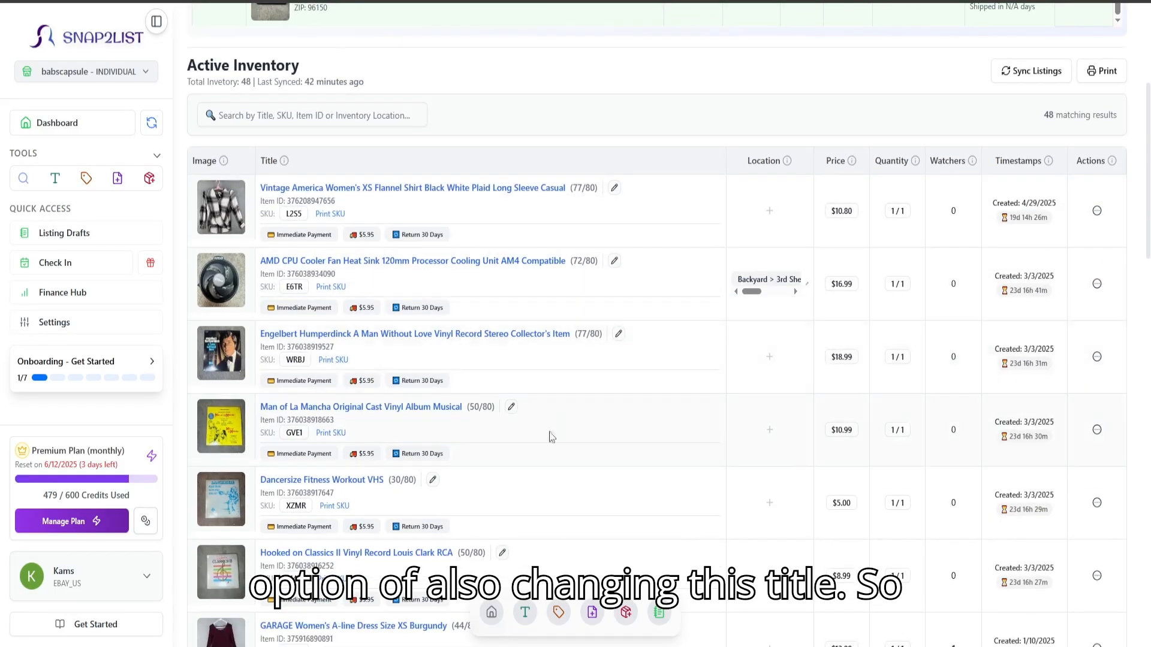
left_click(511, 409)
left_click(693, 377)
left_click(689, 343)
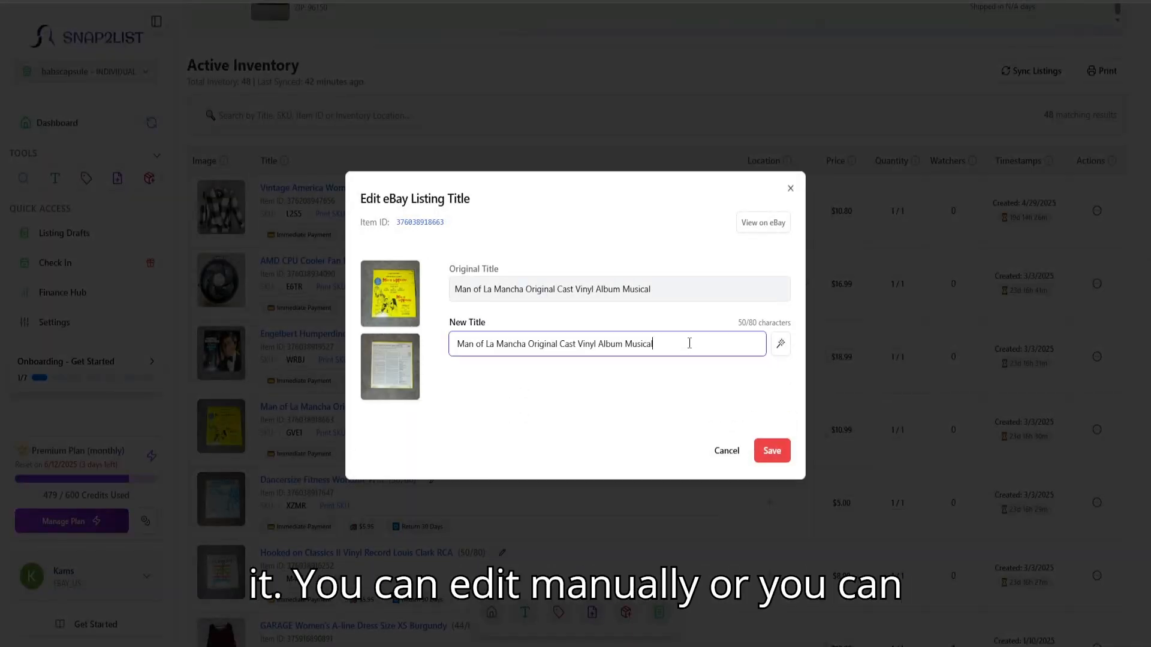
left_click(779, 345)
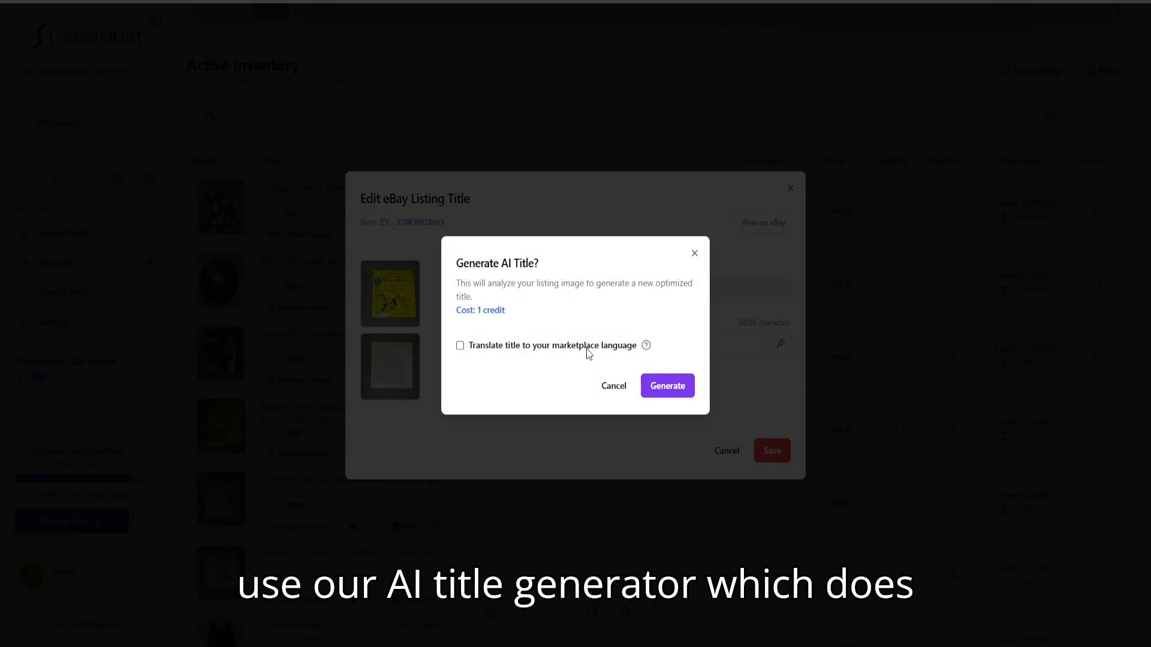
left_click_drag(463, 263, 532, 267)
left_click_drag(513, 321, 470, 310)
left_click(664, 393)
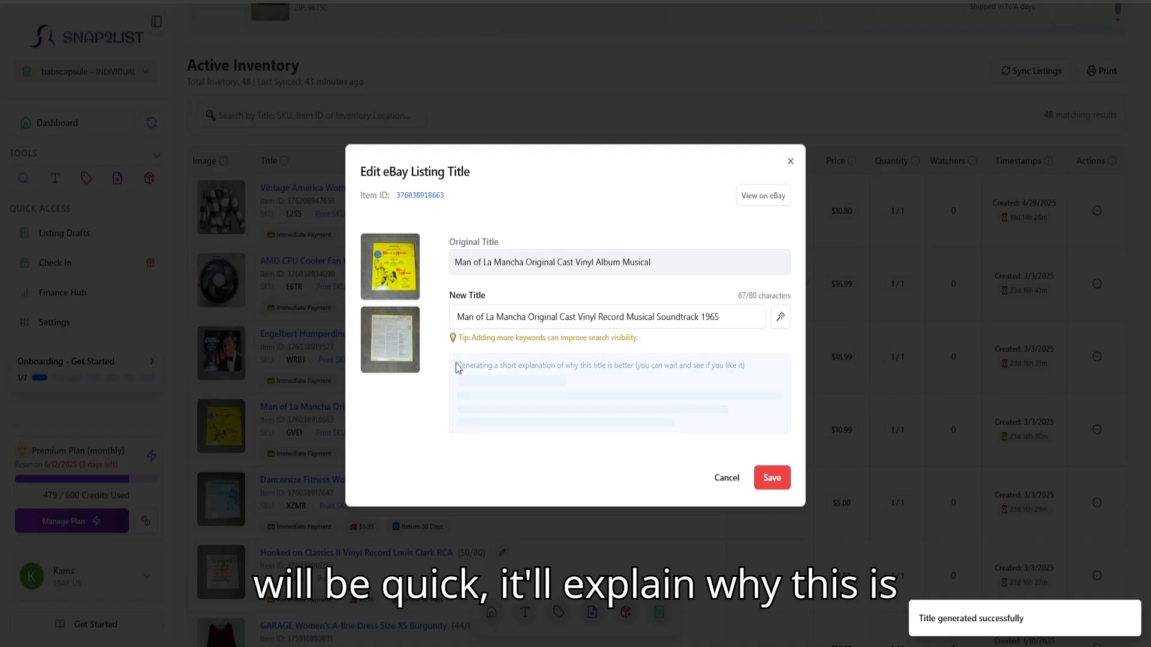
left_click_drag(457, 365, 667, 378)
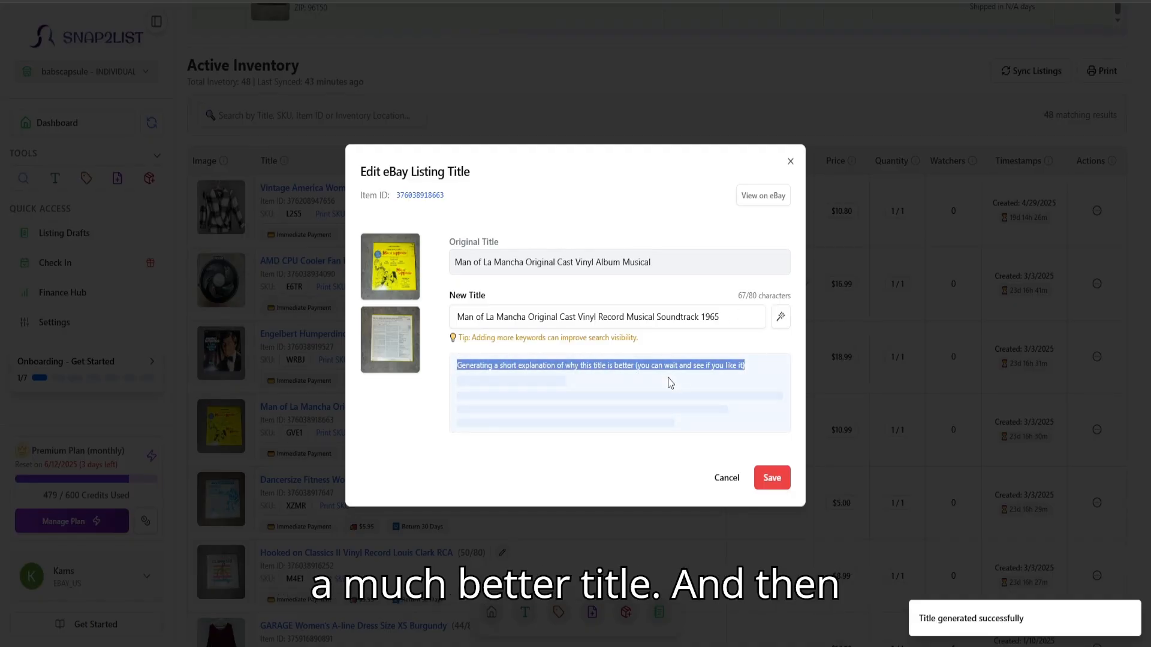
Step: Read the keyword tip and the explanation of why the generated Man of La Mancha title is better
left_click(734, 320)
left_click_drag(678, 366, 492, 340)
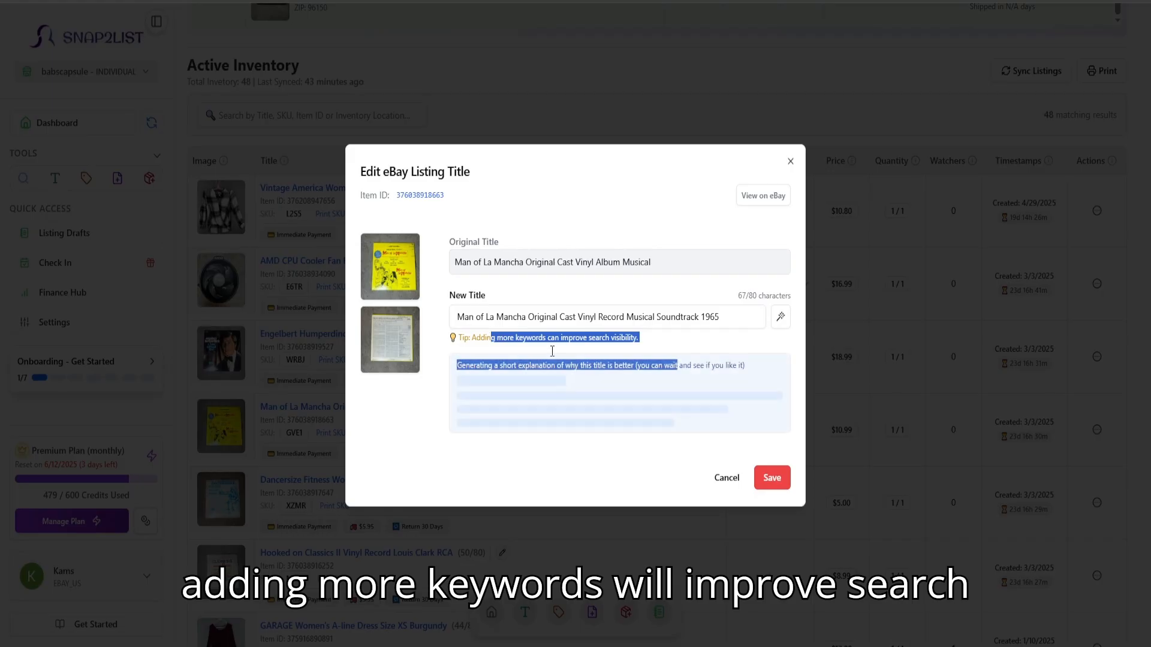
left_click(552, 350)
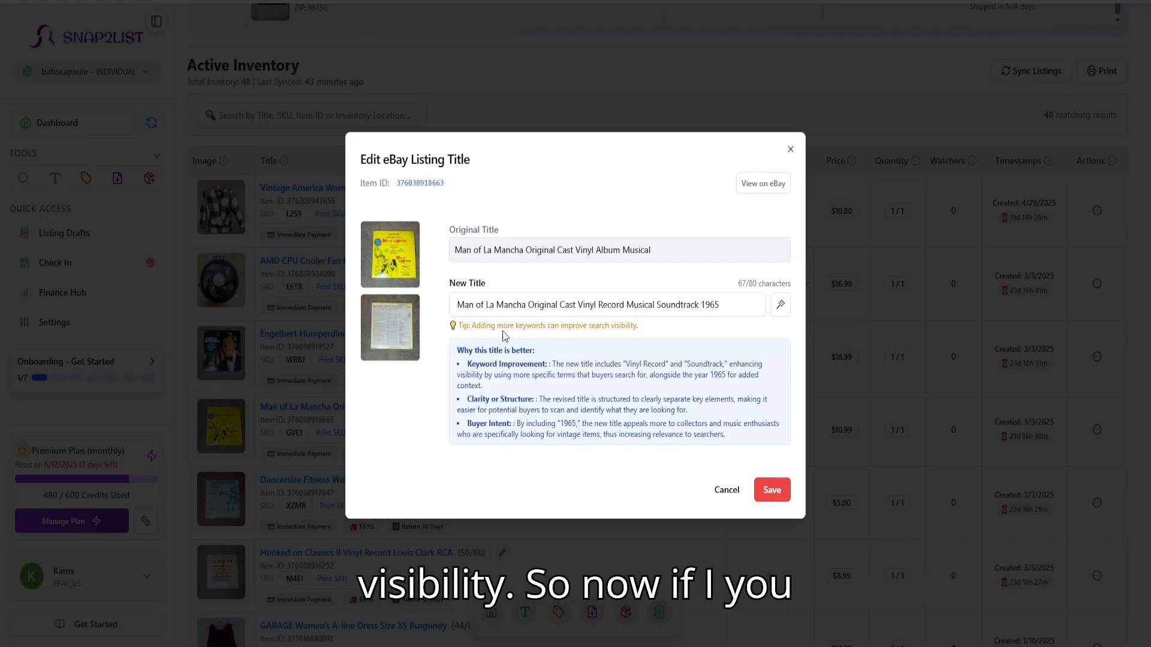
left_click_drag(714, 313, 444, 315)
left_click(726, 344)
Step: Cancel the title edit for the Man of La Mancha listing, read the credit notice and discard the AI title
left_click(727, 490)
left_click_drag(457, 307, 610, 309)
left_click(611, 311)
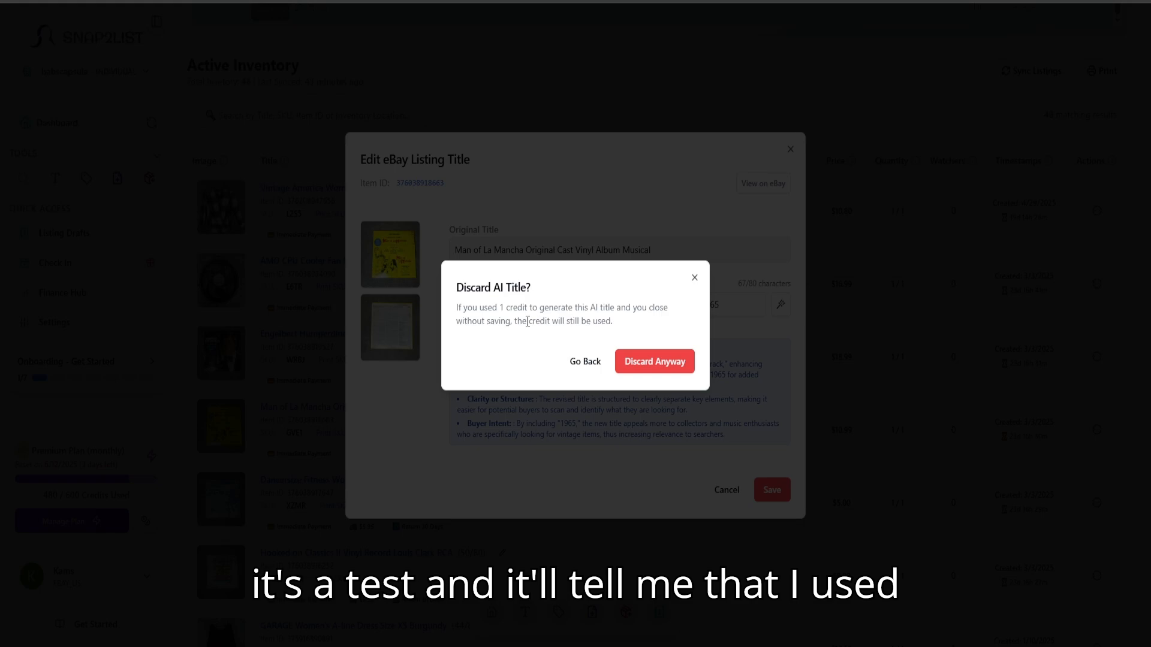
left_click_drag(501, 308, 614, 321)
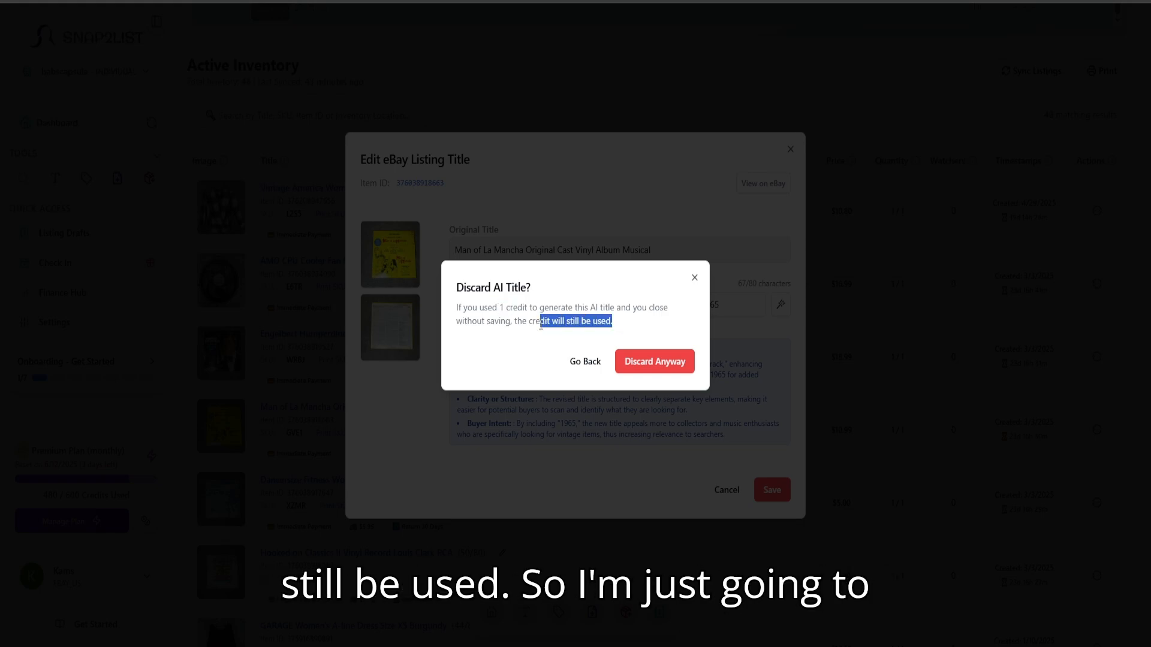
left_click(652, 364)
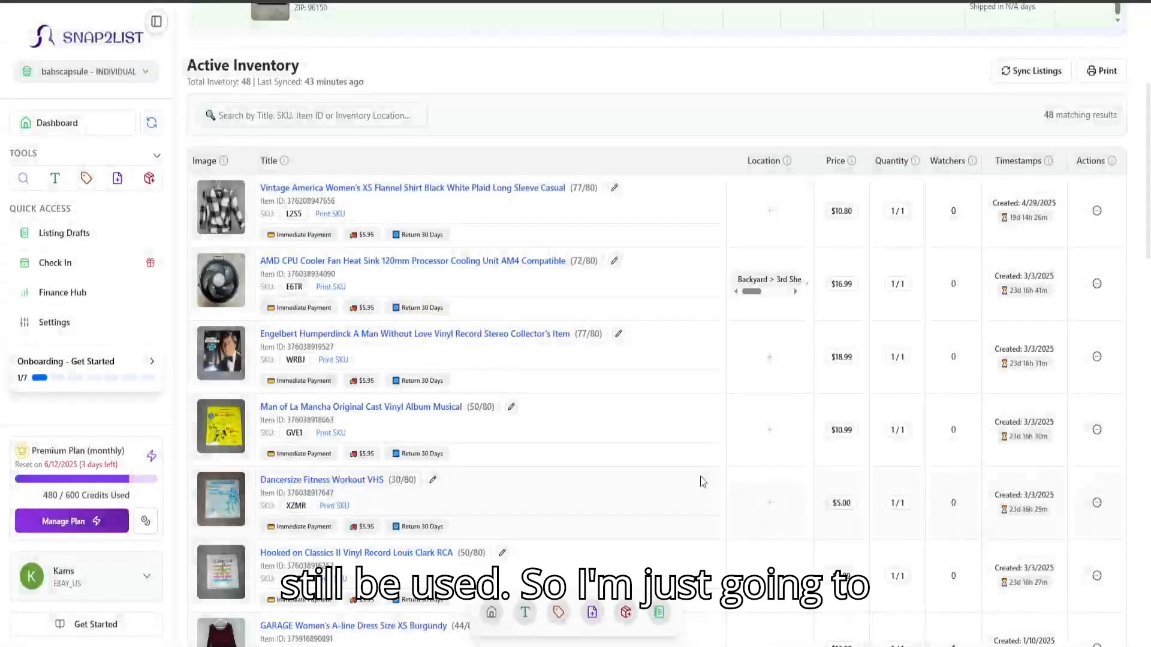
Step: Assign the inventory location GuestRoom > Shelf 3 > Box 5 to the Vintage America flannel shirt listing and save it
left_click(771, 211)
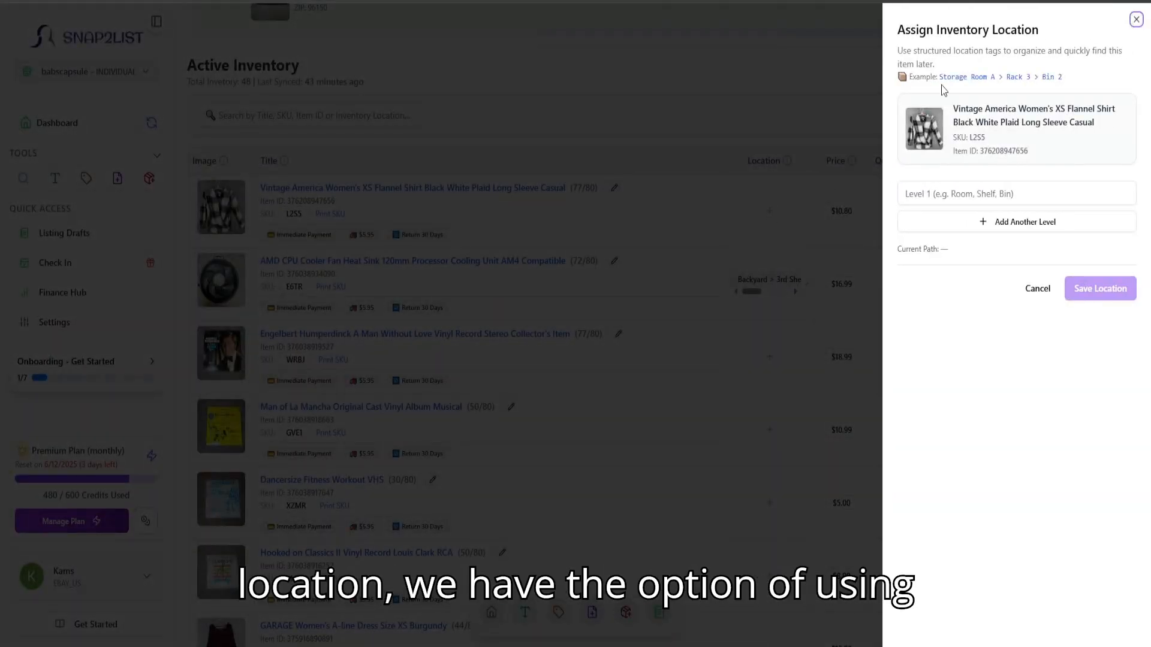
left_click_drag(913, 51, 994, 53)
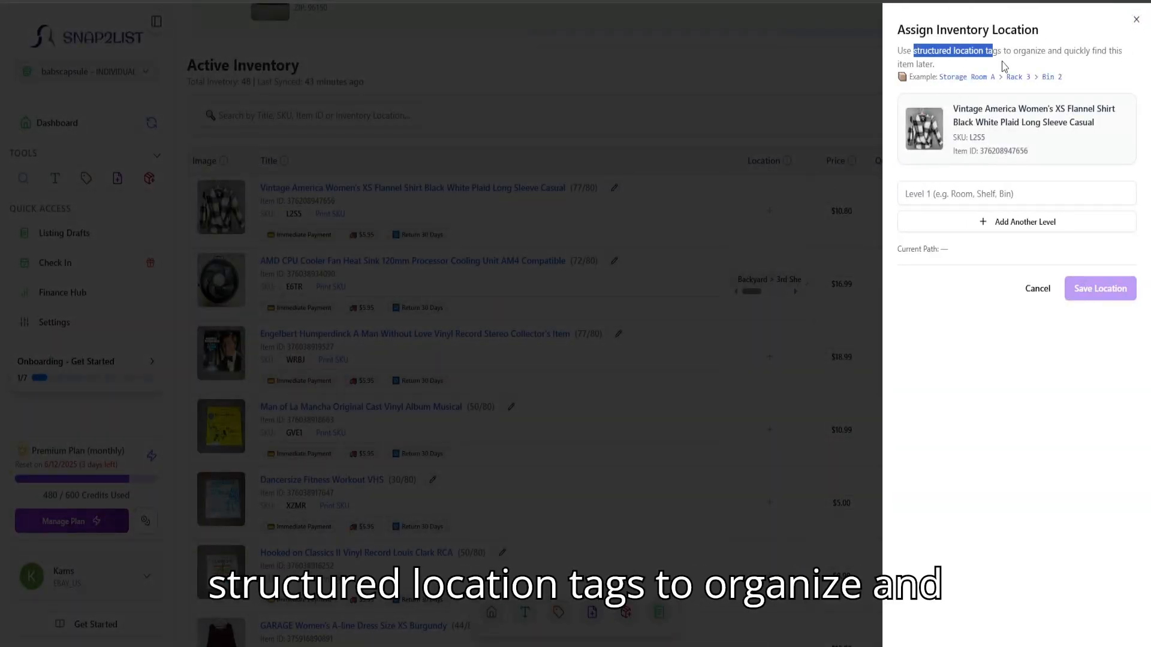
left_click(1005, 64)
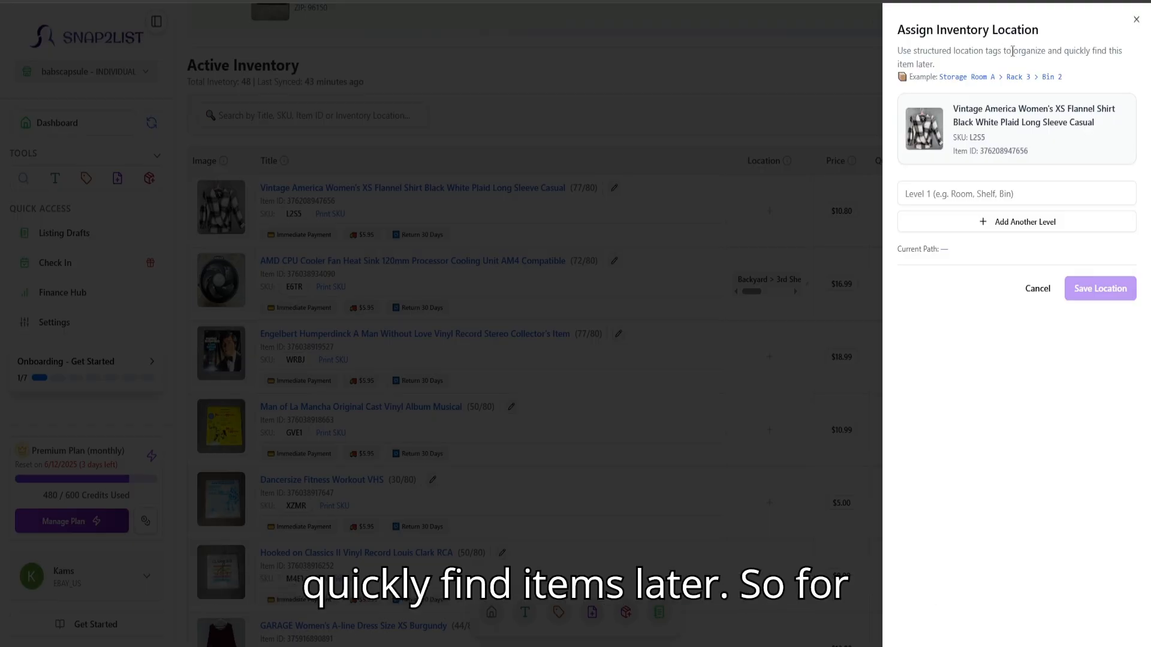
left_click(957, 193)
type("Gues")
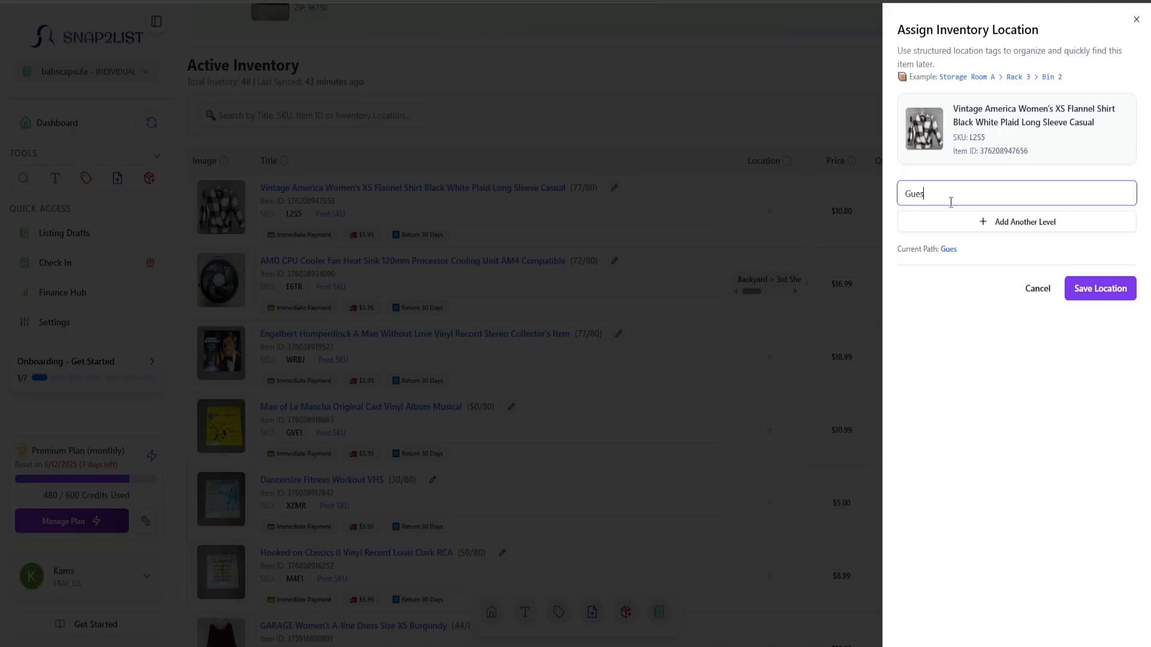
type("tRoom")
left_click(957, 222)
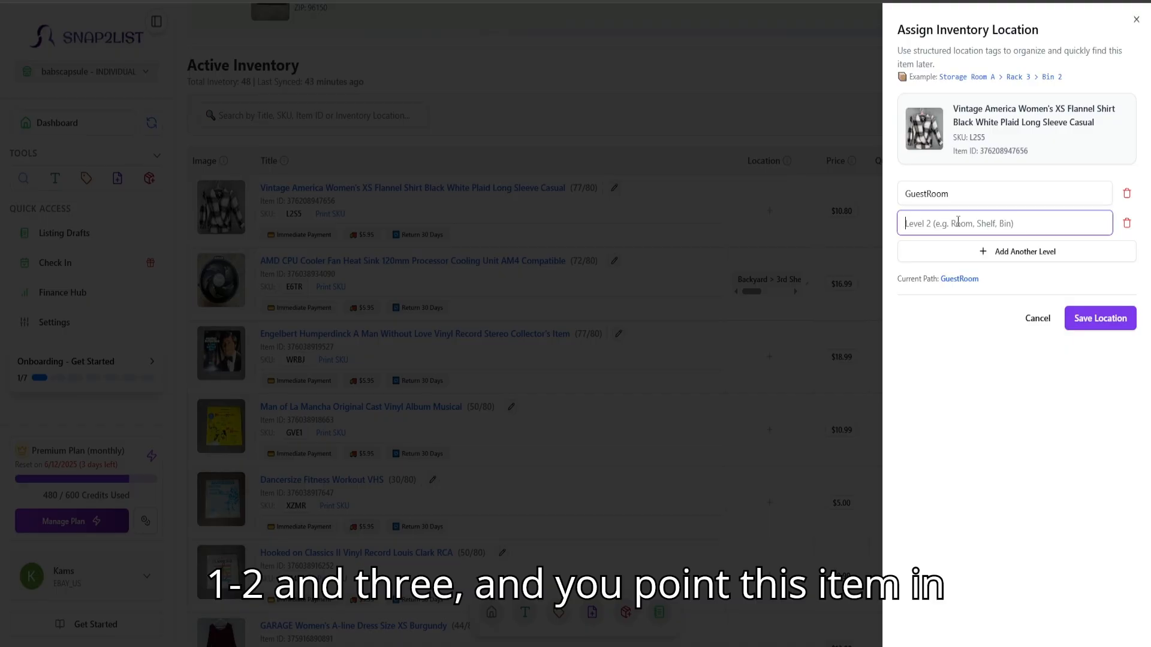
type("Shel")
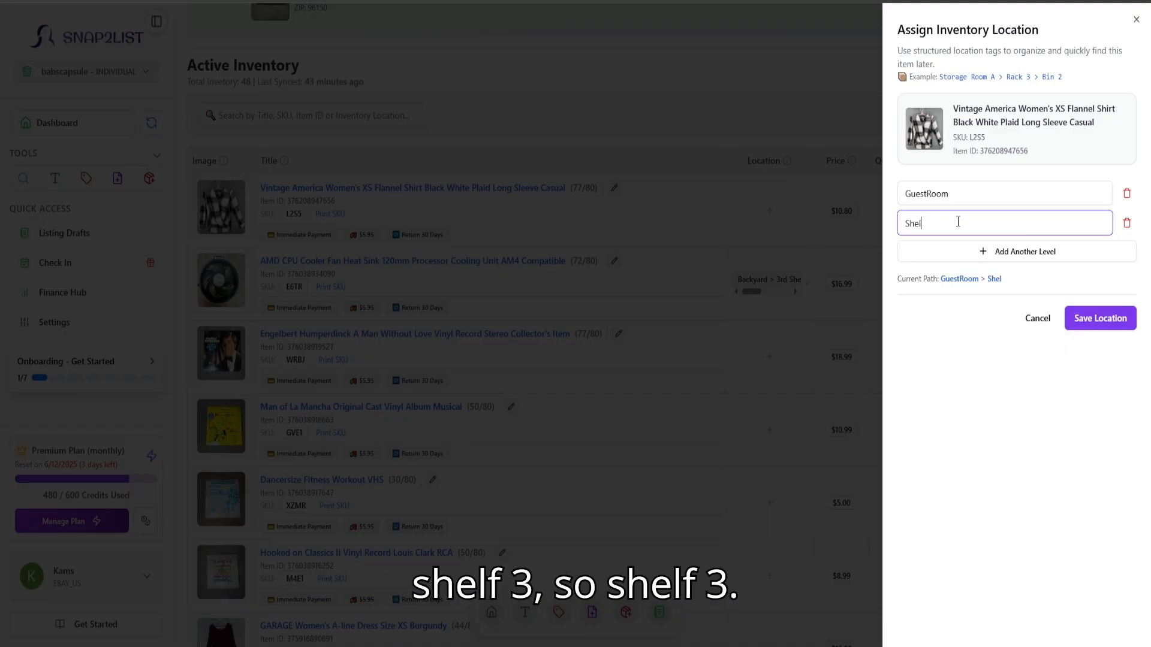
type("f 3")
left_click(989, 252)
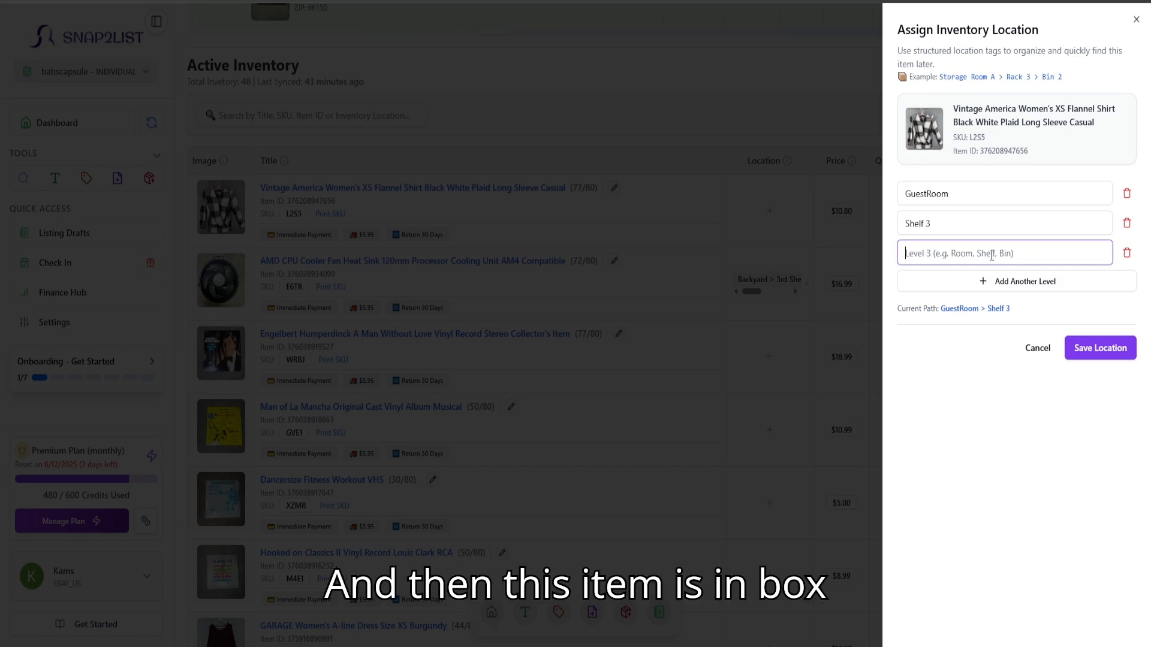
type("Box 5")
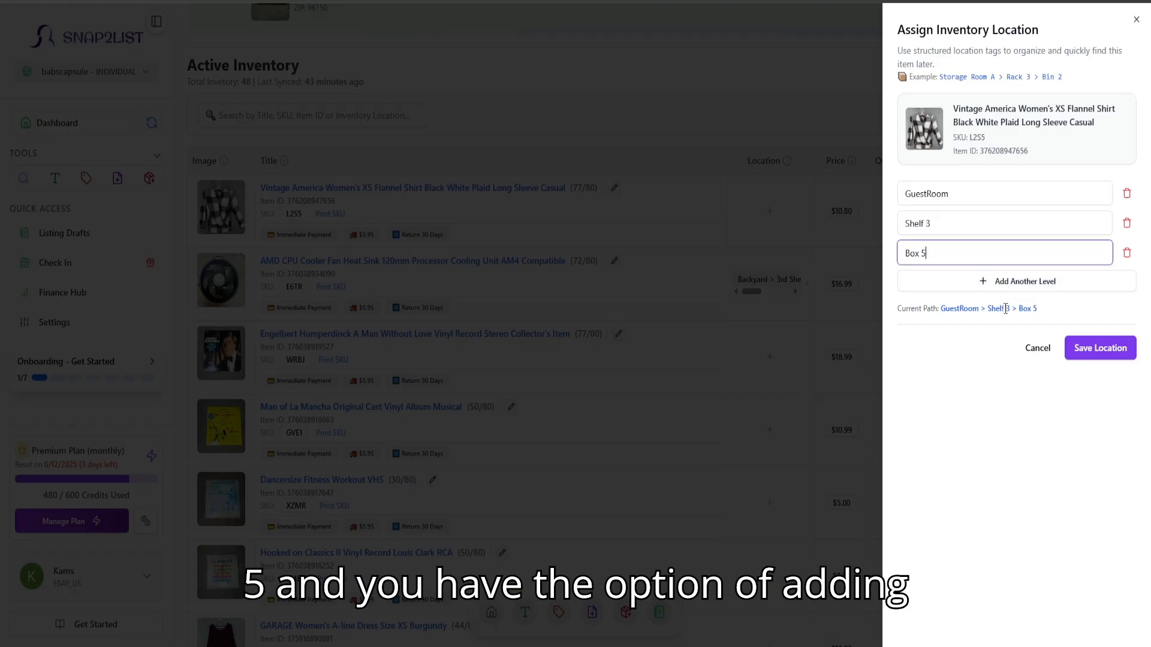
left_click(1117, 346)
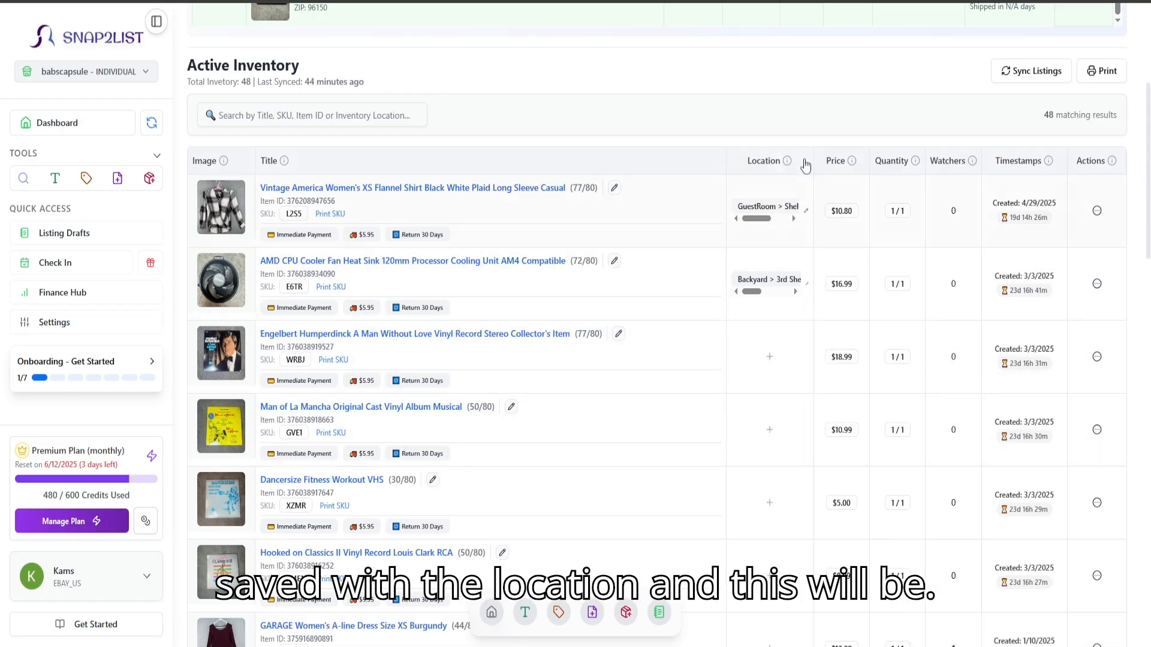
Step: Review the eBay orders section with its location column and the active inventory section below it
scroll(770, 234, "up", 3)
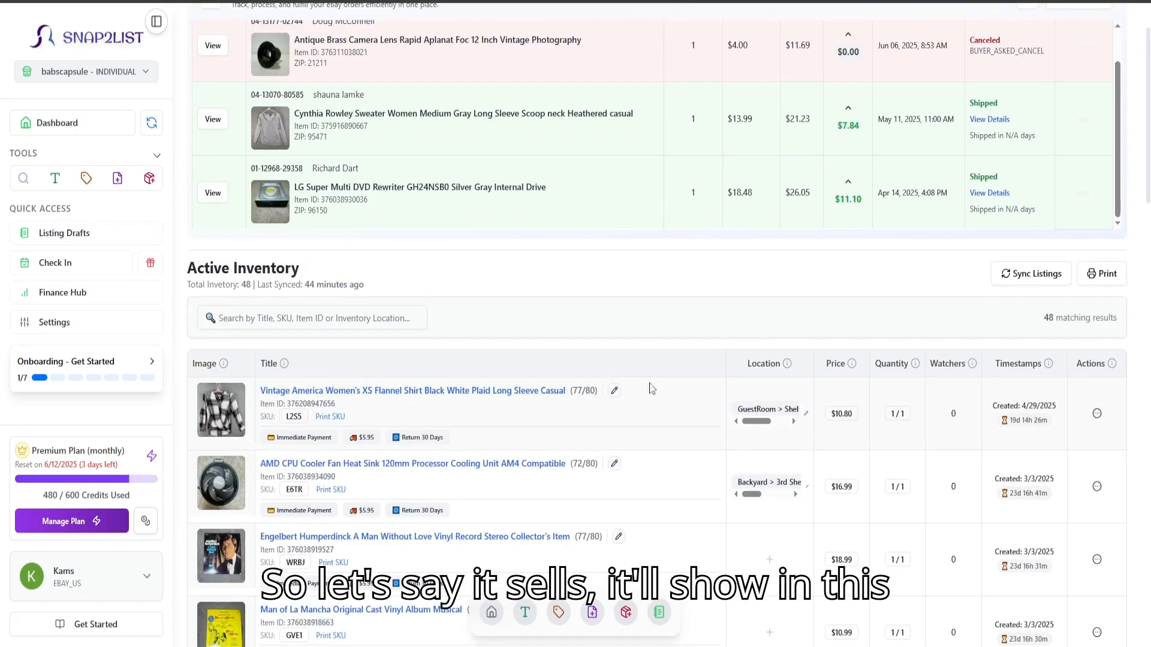
scroll(264, 425, "up", 2)
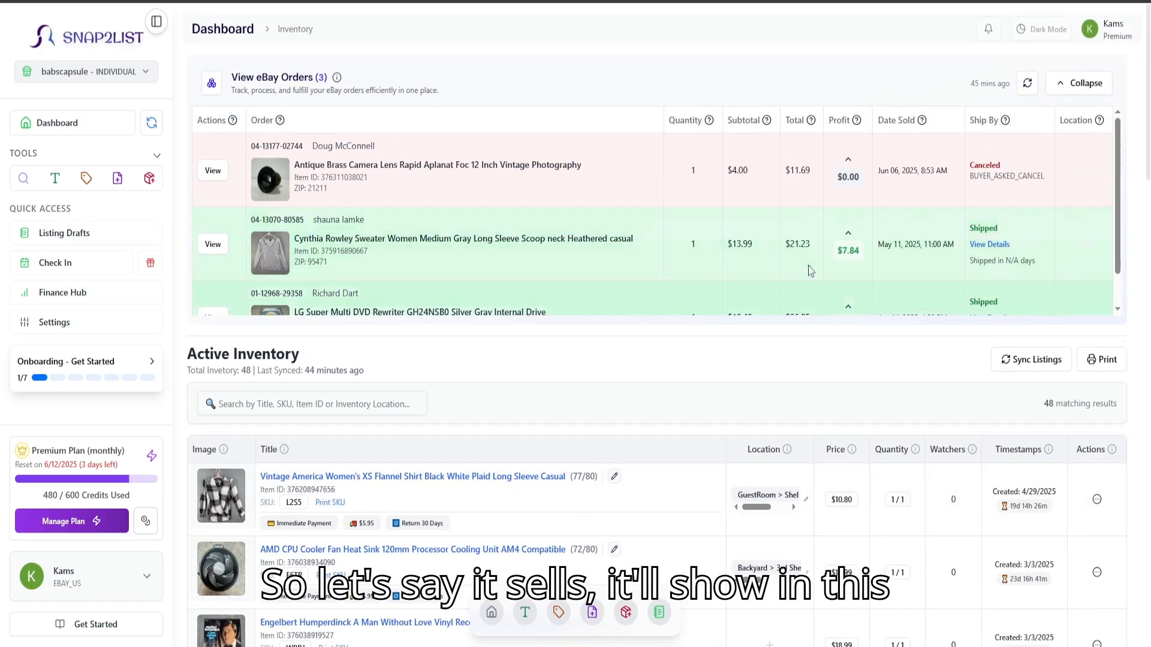
scroll(829, 257, "up", 1)
left_click_drag(233, 79, 315, 78)
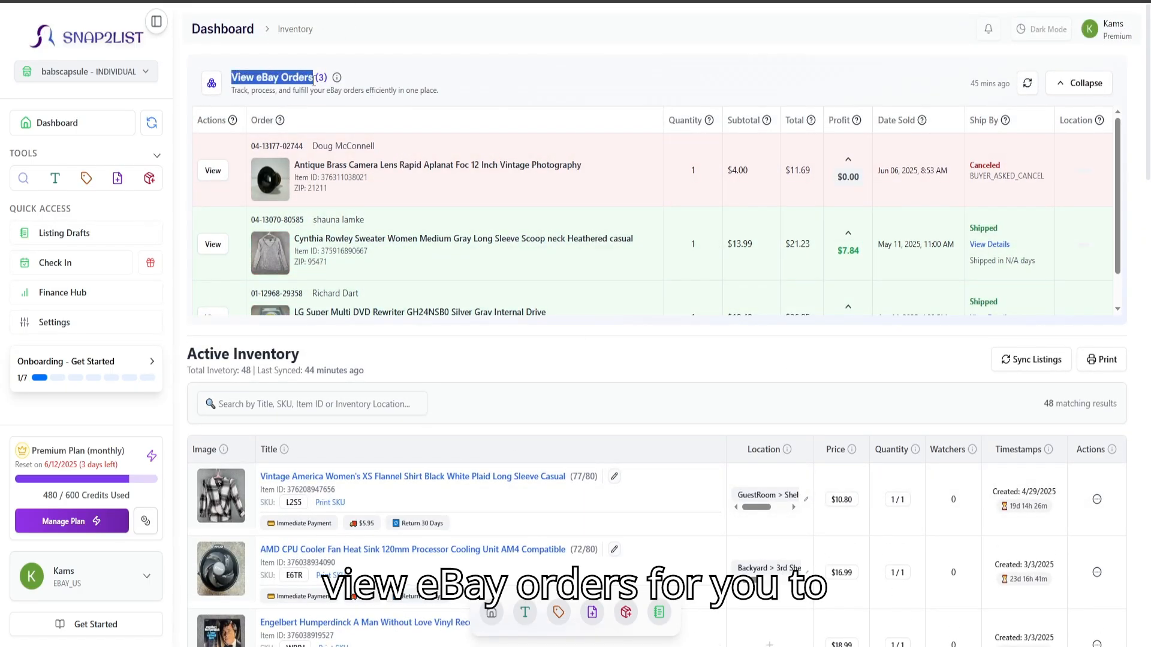
left_click(651, 139)
scroll(944, 247, "down", 1)
scroll(958, 289, "up", 1)
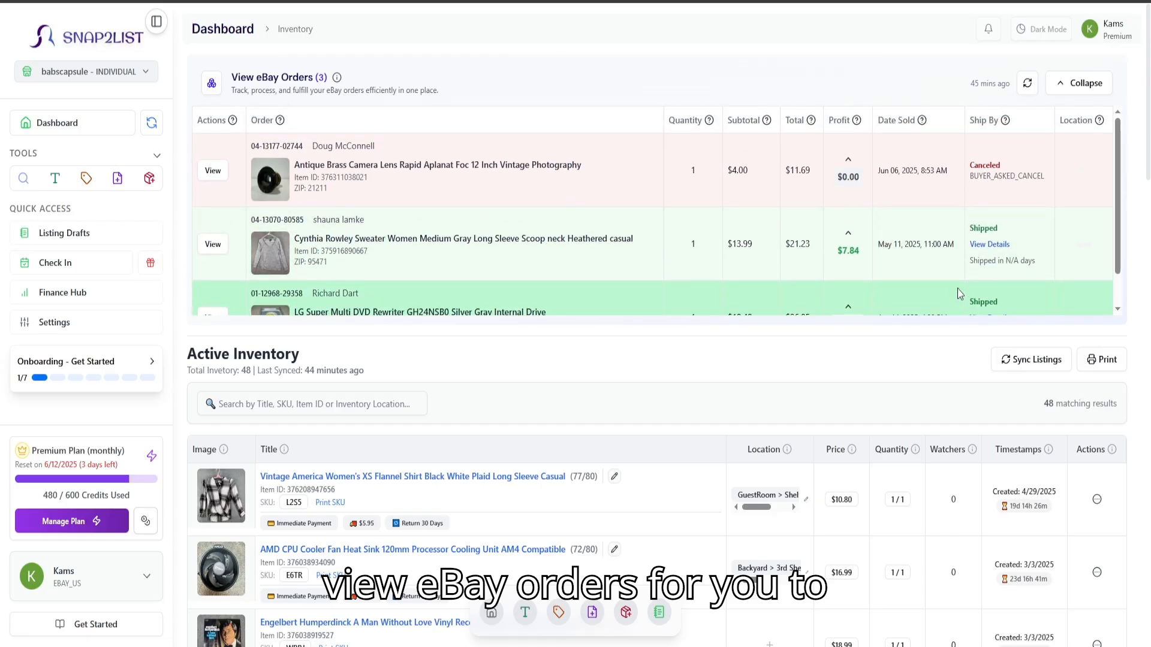
scroll(958, 289, "down", 4)
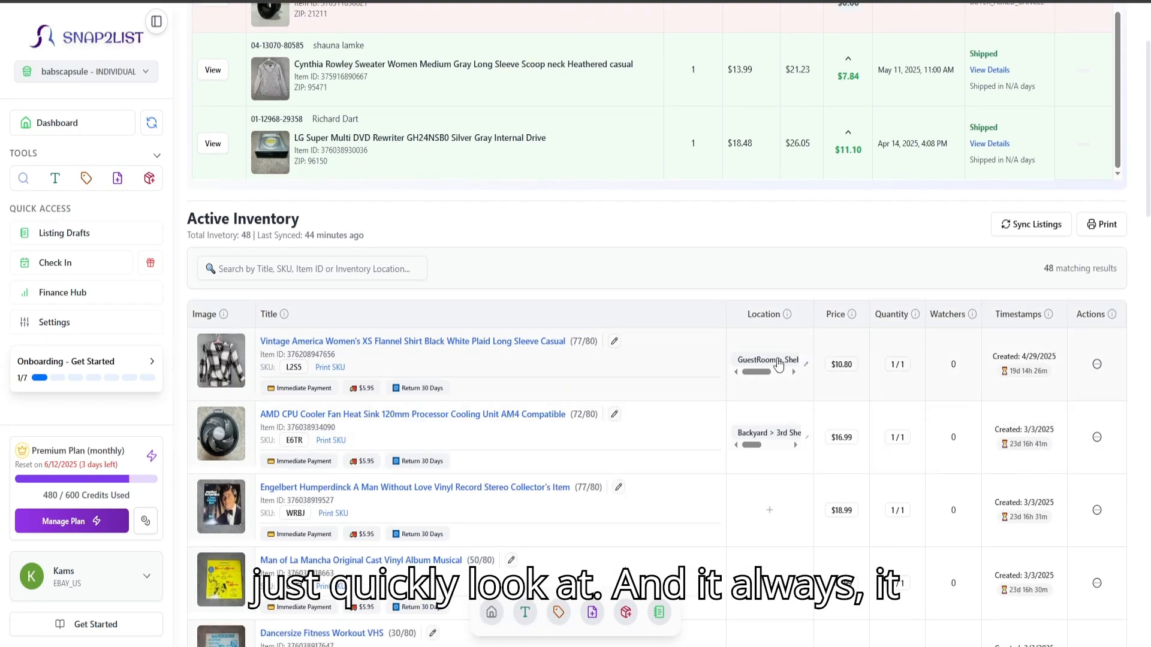
left_click_drag(187, 218, 471, 268)
left_click(736, 280)
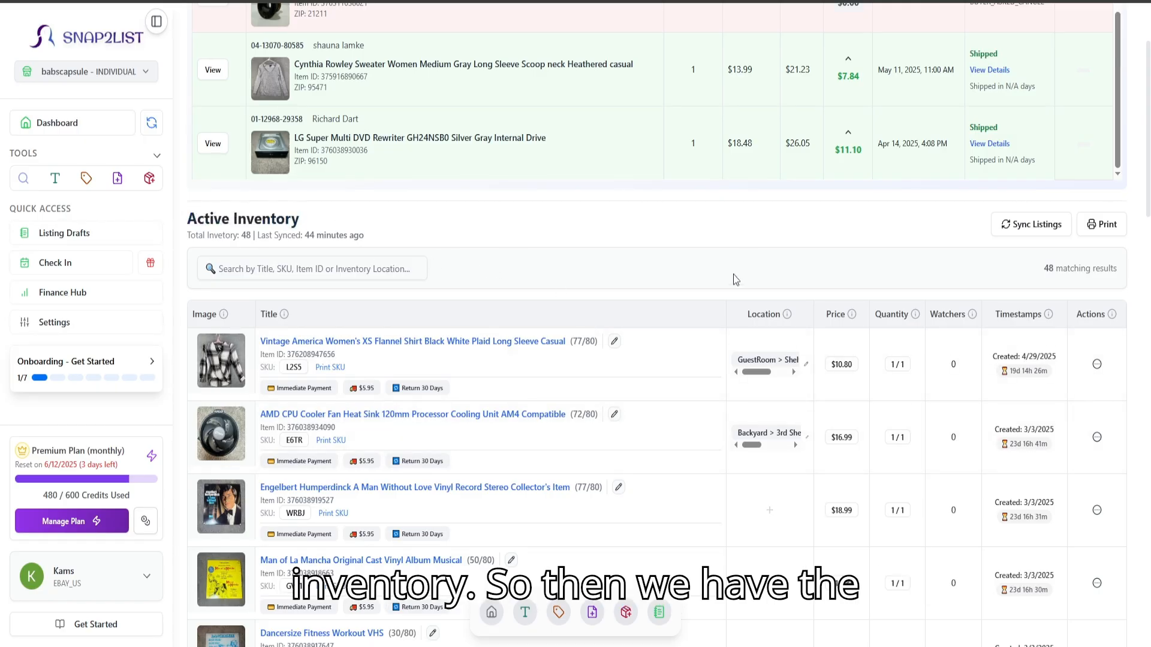
scroll(689, 336, "down", 1)
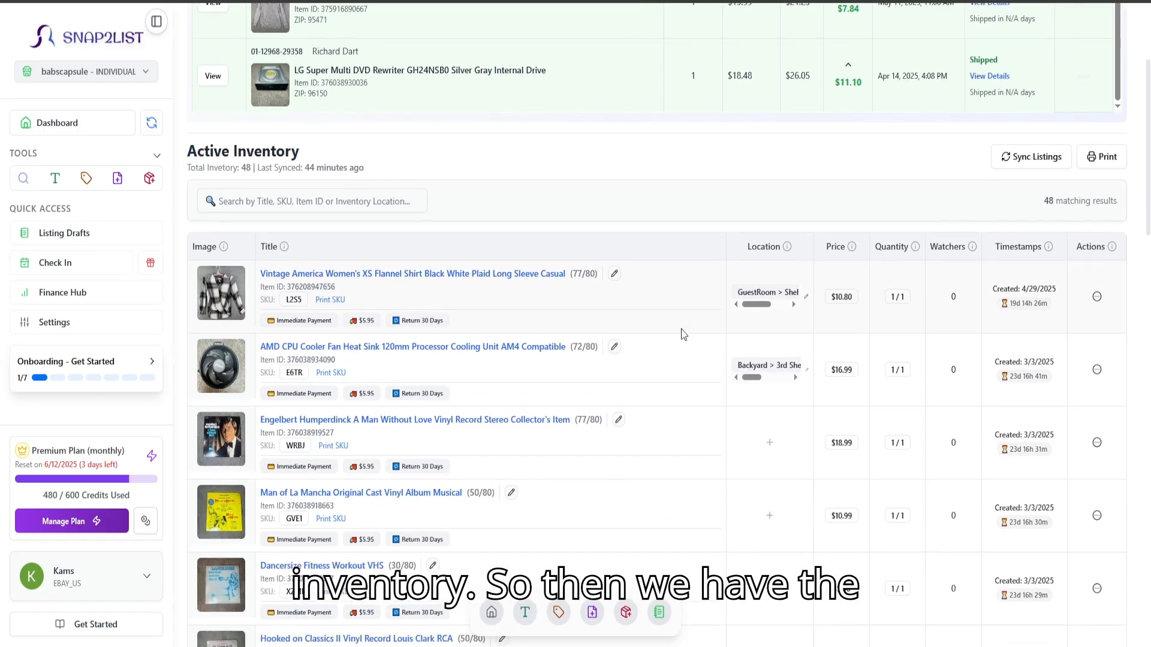
Step: Open the price suggestions for the flannel shirt listing and review its current listing details and similar listings
left_click(842, 296)
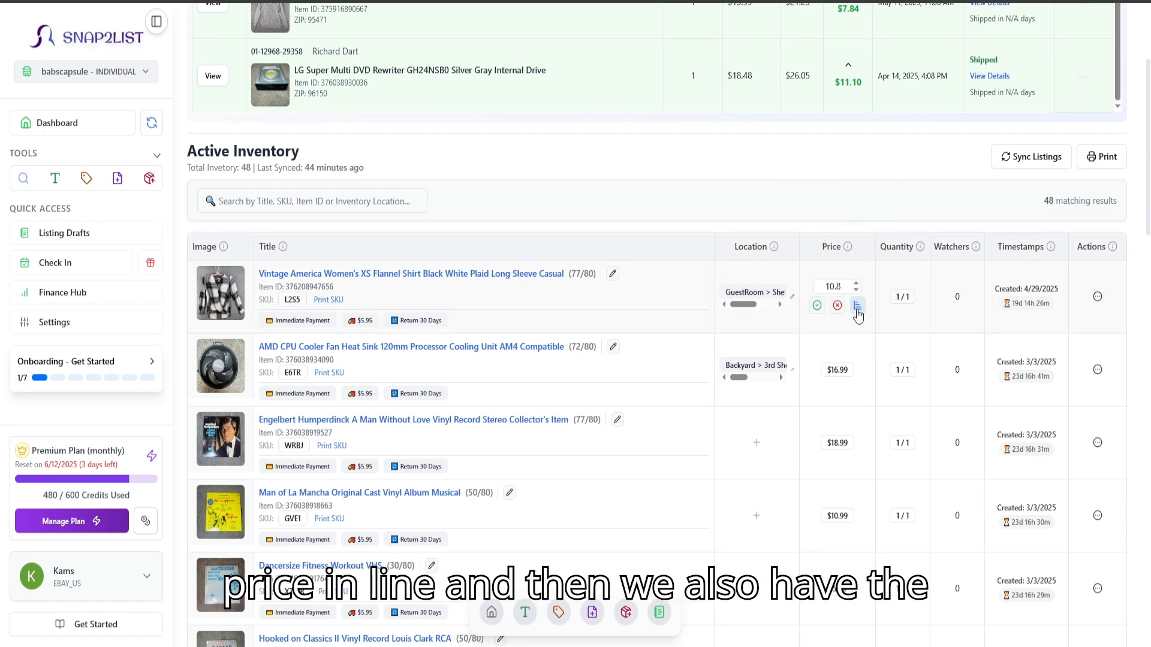
left_click(857, 307)
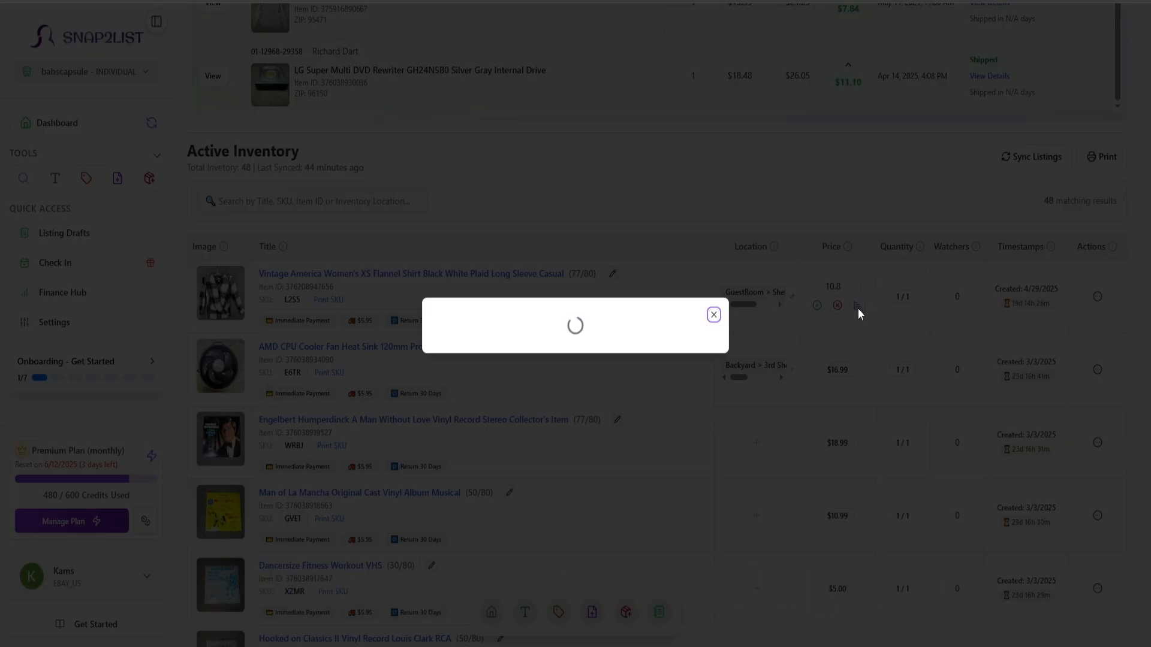
scroll(556, 333, "down", 3)
scroll(556, 333, "up", 3)
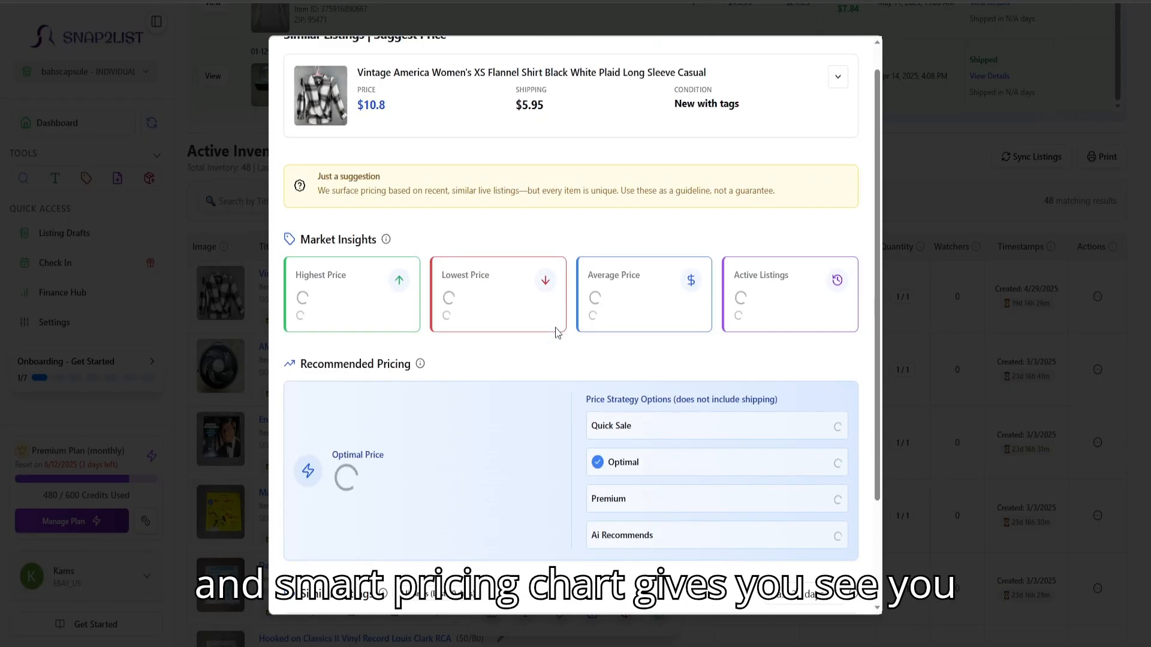
left_click(832, 107)
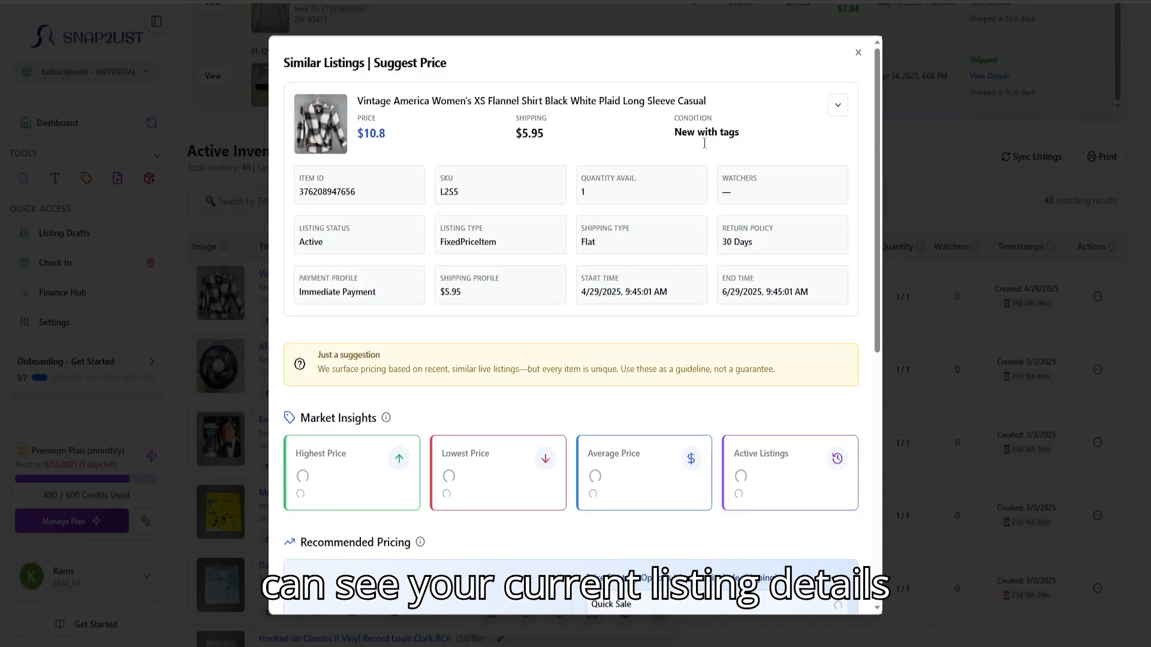
left_click(837, 106)
scroll(495, 288, "down", 2)
scroll(496, 288, "down", 2)
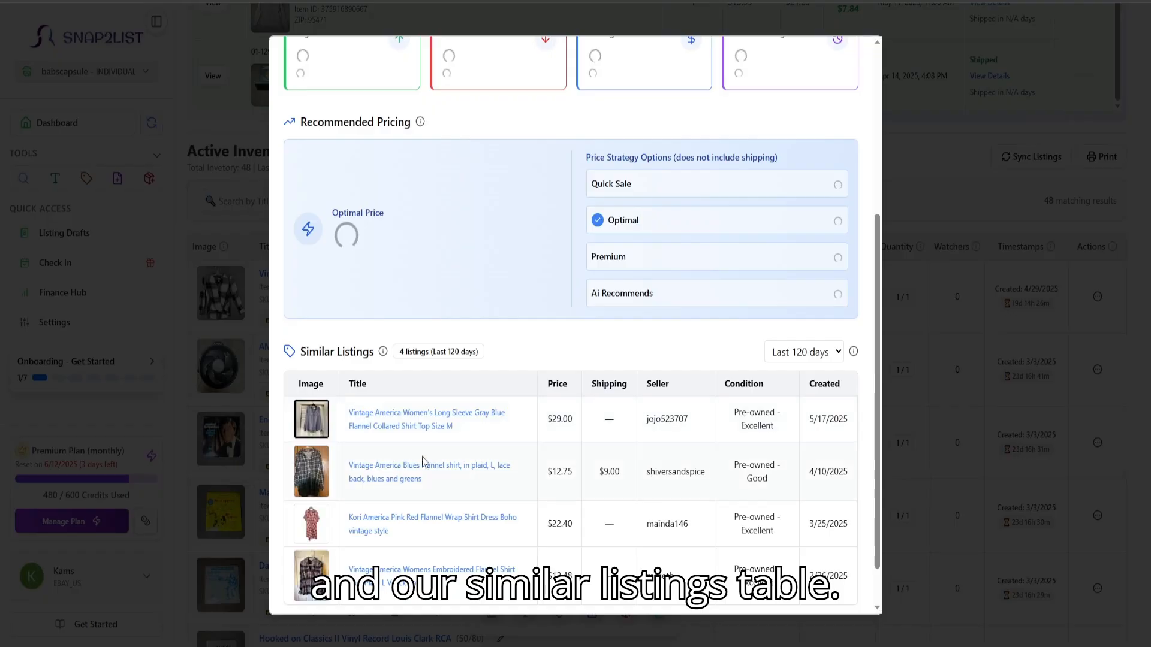
scroll(688, 398, "down", 1)
scroll(505, 268, "up", 4)
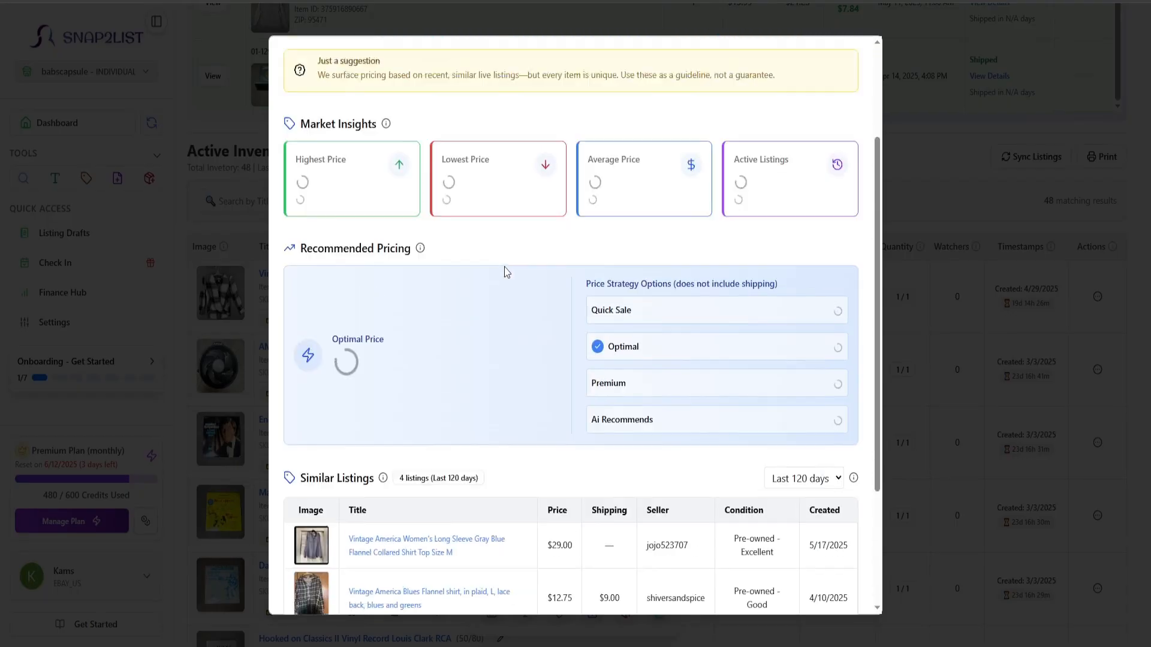
Step: Examine the flannel shirt's market insights and recommended price strategies, close the suggestions and cancel the price edit
left_click_drag(310, 153, 373, 156)
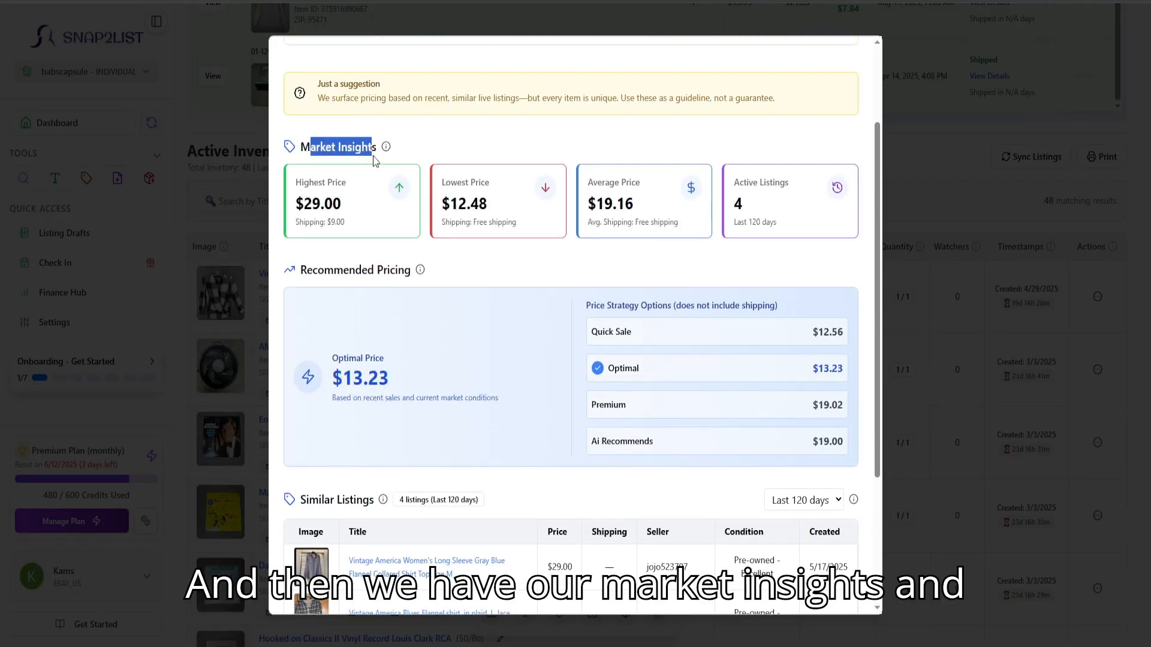
left_click_drag(301, 270, 373, 274)
left_click_drag(557, 319, 836, 447)
left_click(836, 446)
left_click_drag(318, 148, 490, 187)
left_click(908, 436)
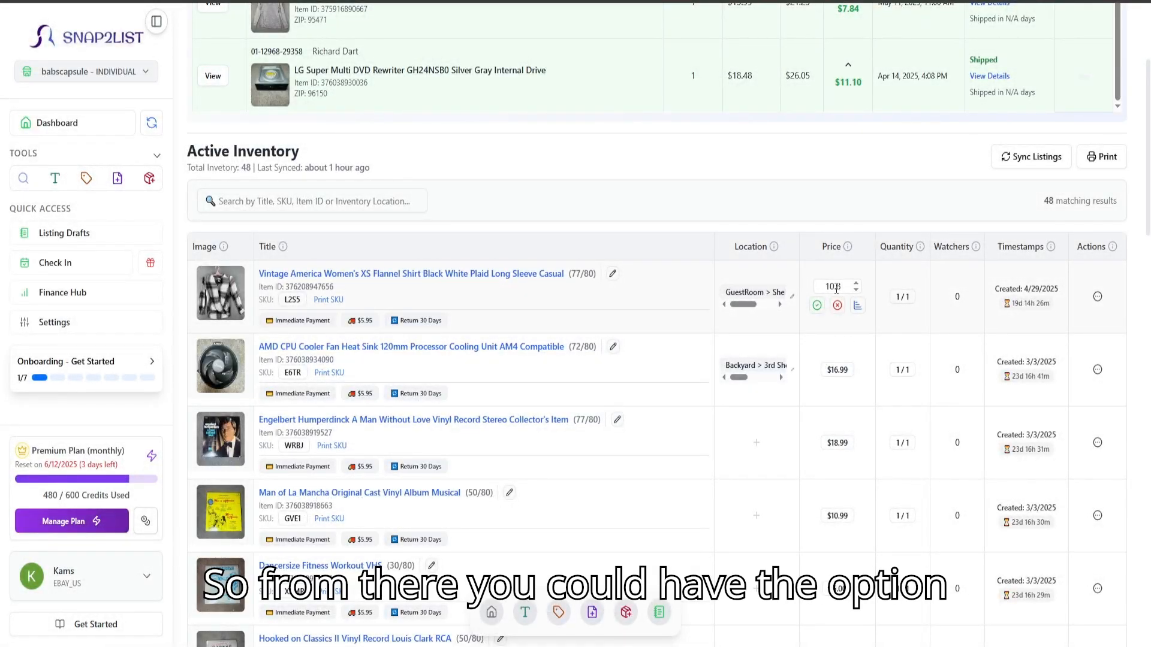
left_click(837, 304)
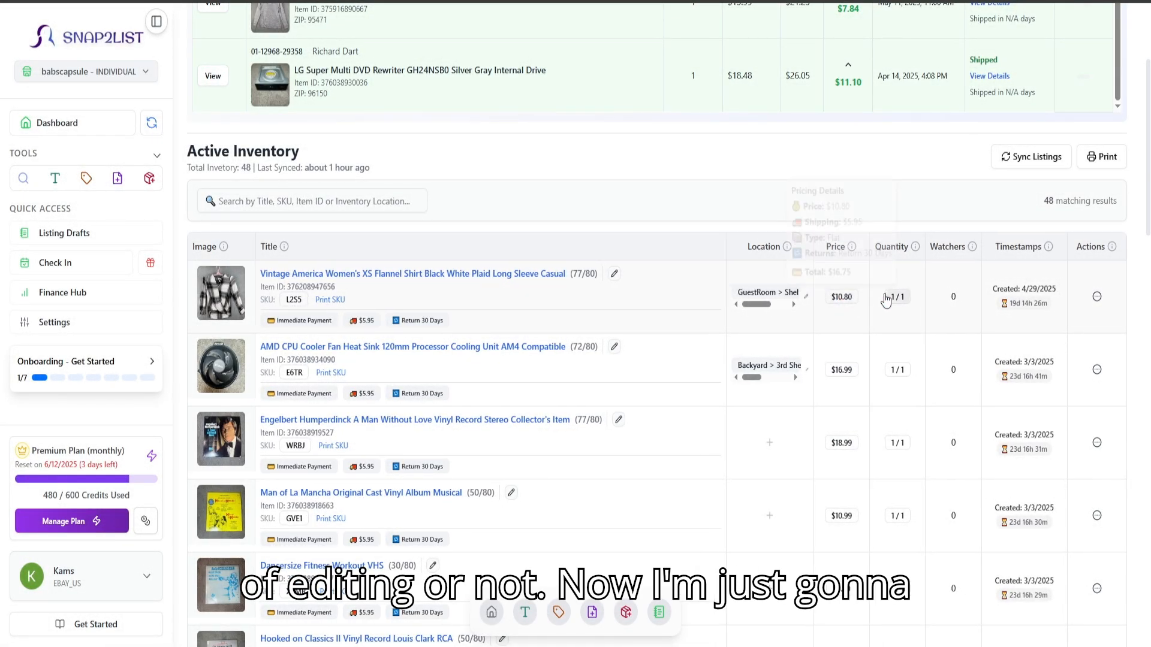
Step: Check the inline quantity editing on the flannel shirt listing, cancel it, and examine the watchers across the active inventory
left_click(897, 297)
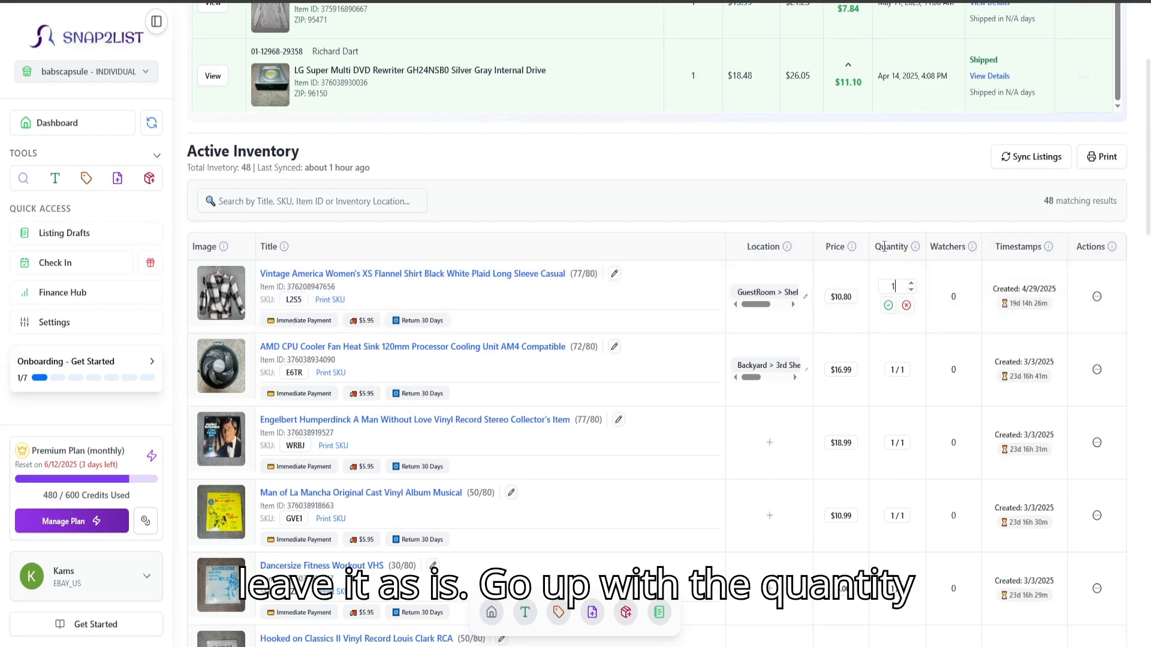
left_click(906, 305)
scroll(953, 336, "down", 4)
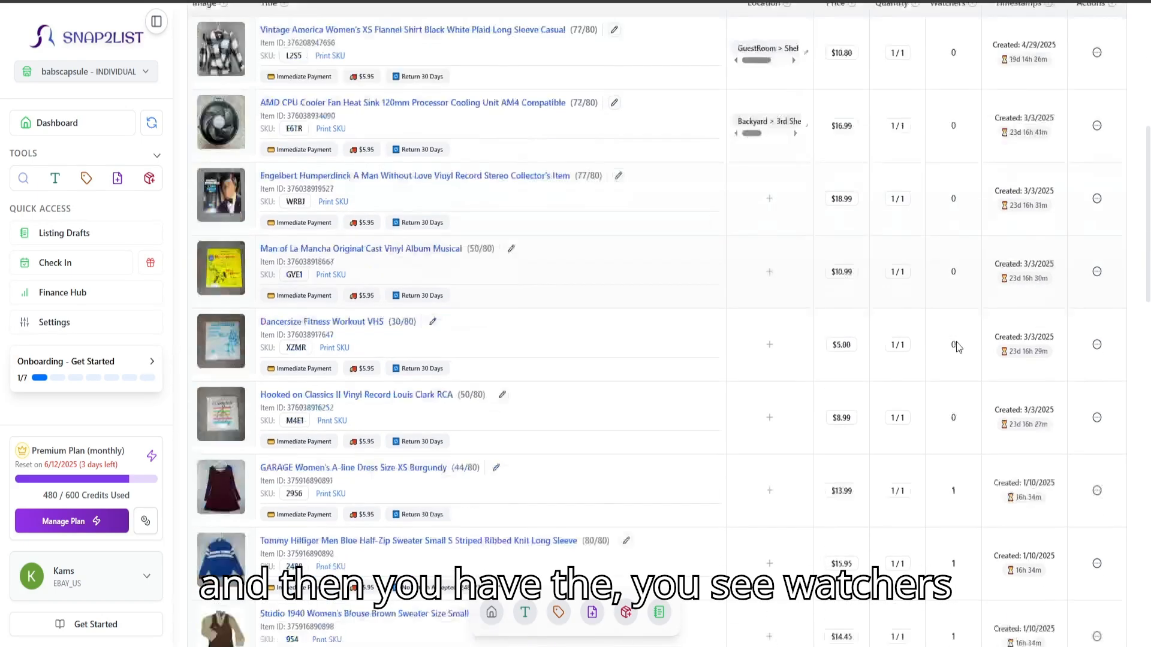
scroll(958, 348, "down", 2)
scroll(961, 401, "down", 5)
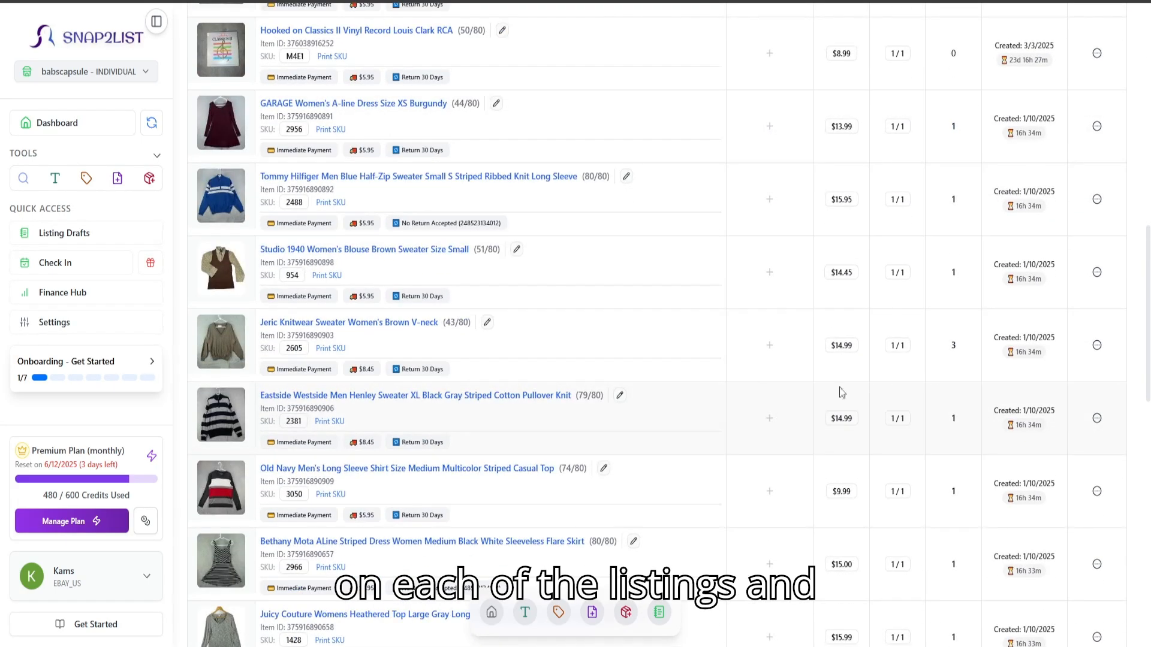
scroll(494, 464, "down", 4)
scroll(415, 301, "up", 6)
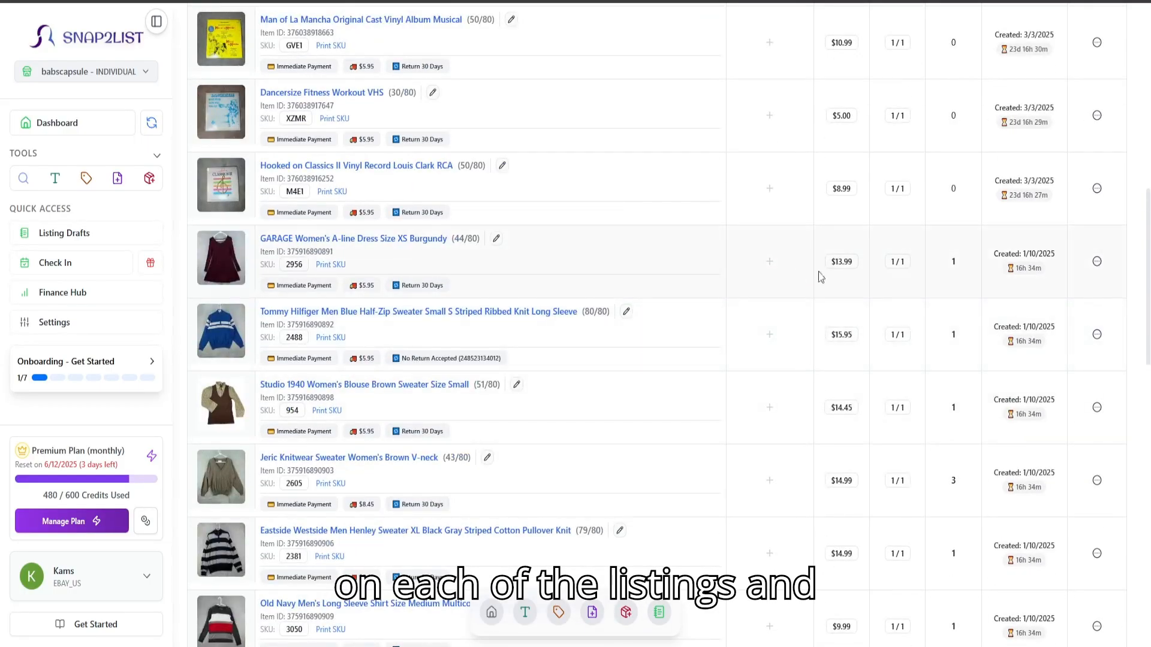
scroll(820, 277, "down", 2)
scroll(943, 378, "up", 7)
scroll(947, 383, "down", 4)
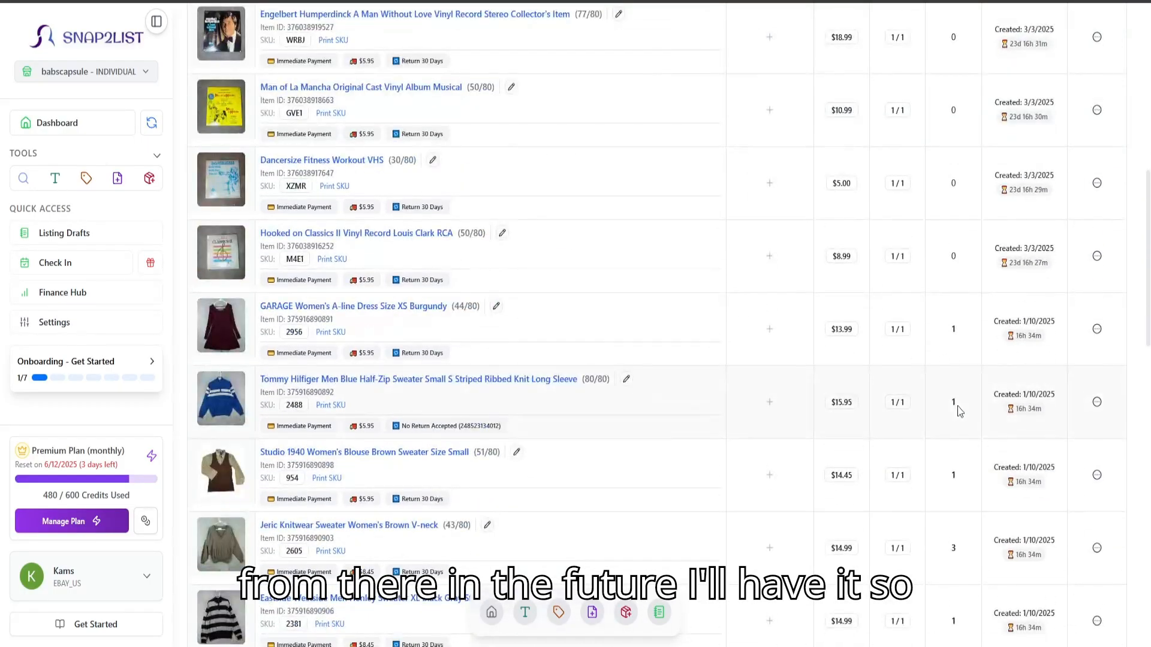
Step: Examine the flannel shirt listing's creation date and the time left before it expires
scroll(955, 403, "up", 7)
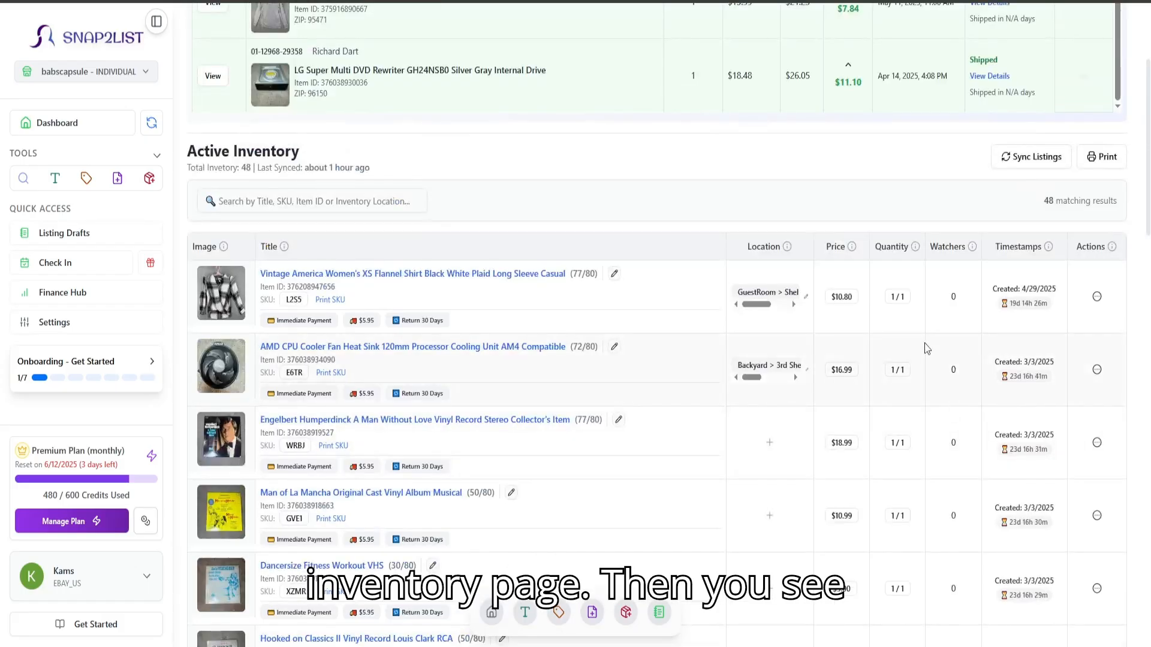
scroll(932, 297, "down", 1)
scroll(935, 294, "down", 2)
scroll(959, 281, "up", 1)
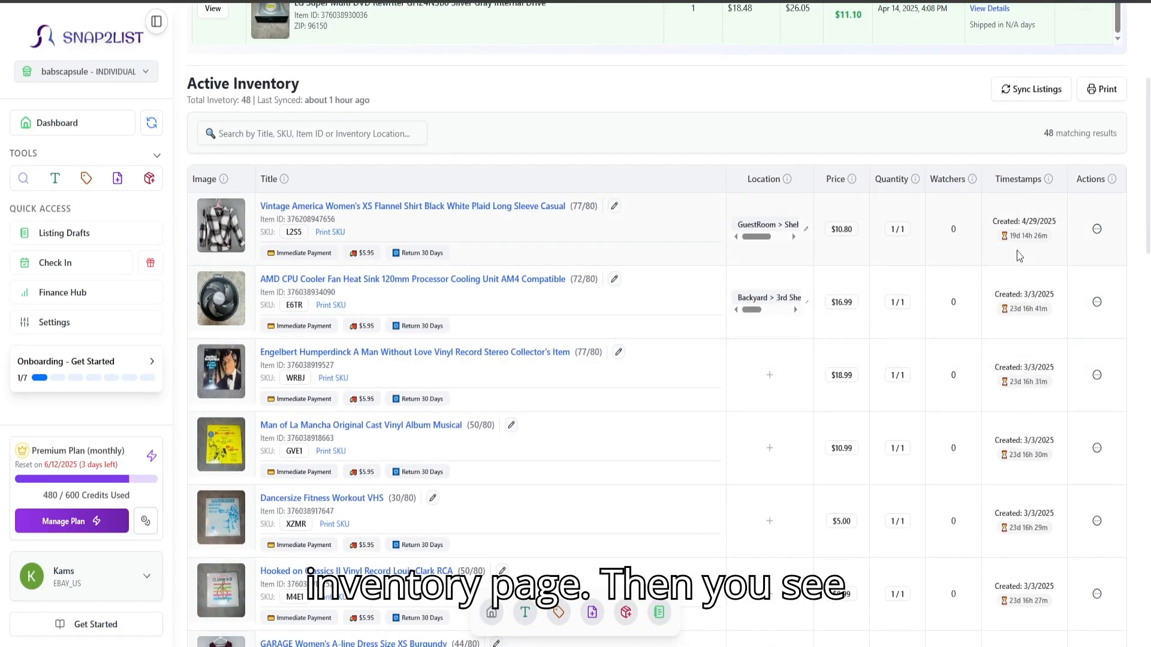
left_click_drag(992, 221, 1025, 223)
left_click(1043, 241)
mouse_move(1028, 237)
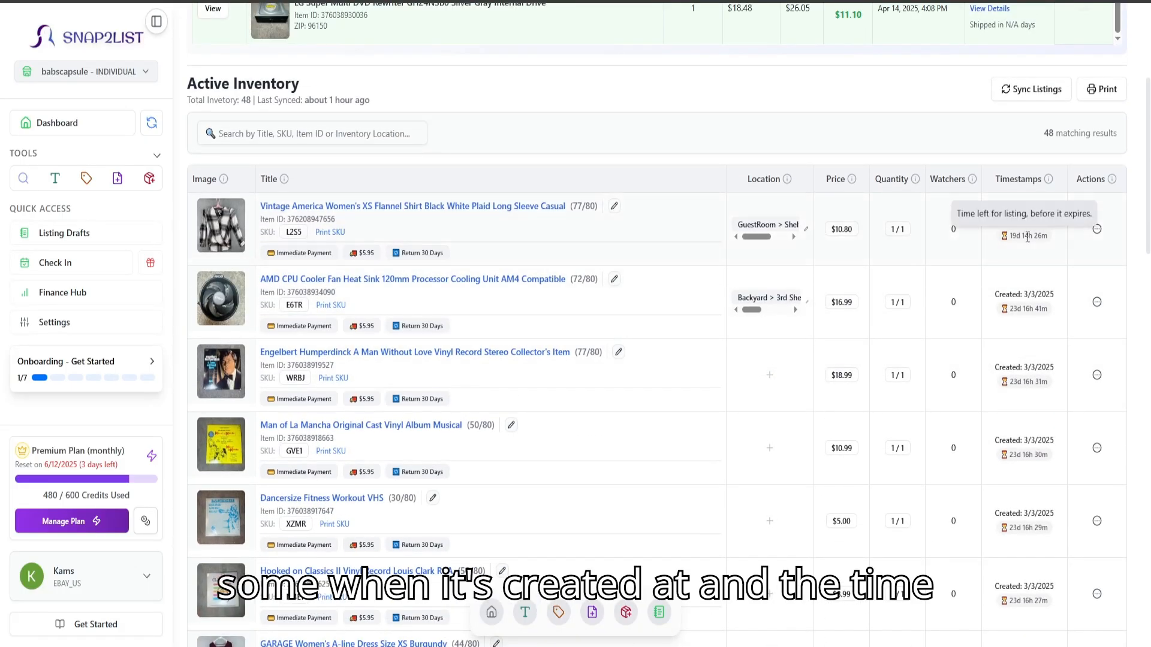
Step: Check the actions available for the flannel shirt listing, dismiss them, and look over the active inventory
left_click(1097, 229)
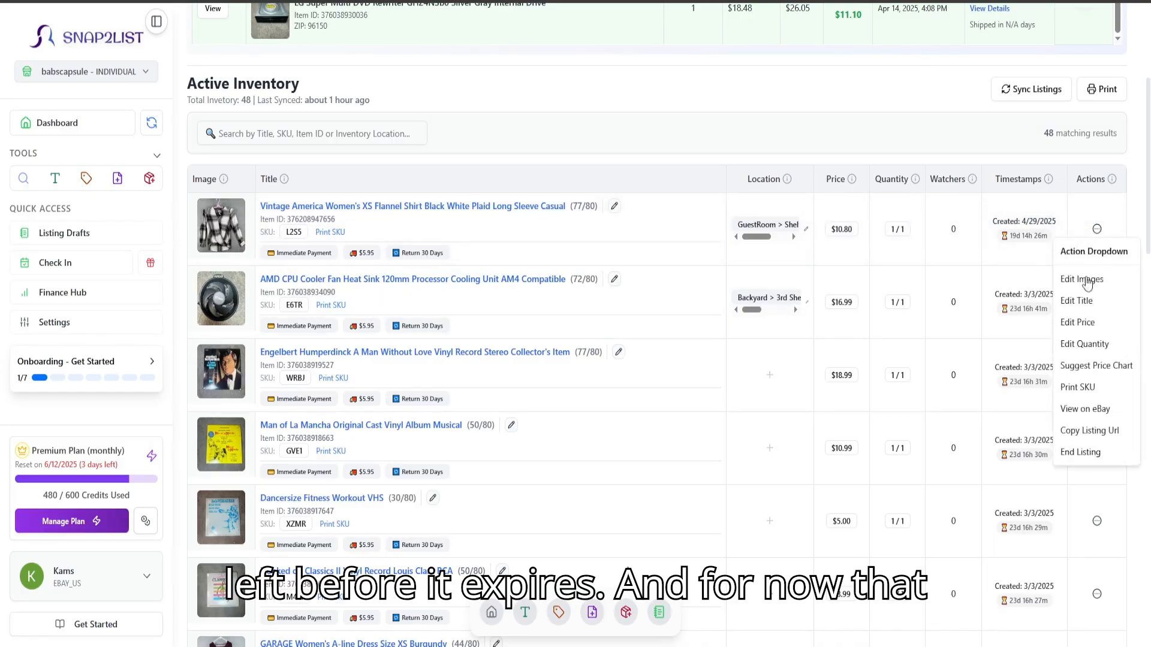
left_click(652, 425)
scroll(617, 414, "down", 5)
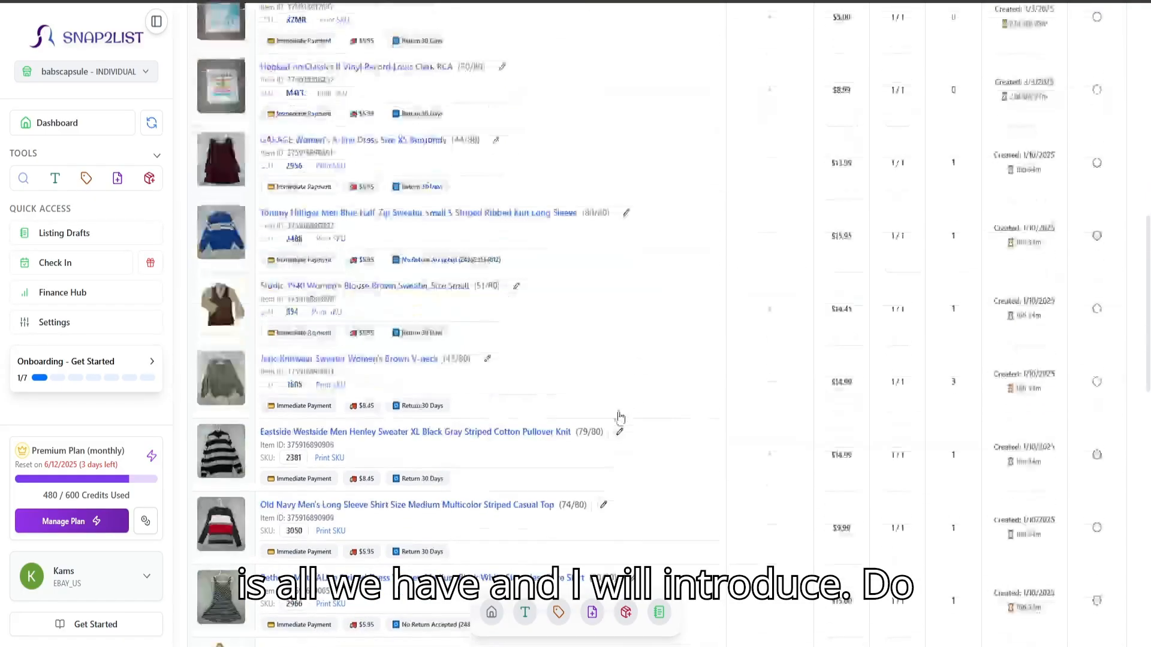
scroll(585, 429, "up", 7)
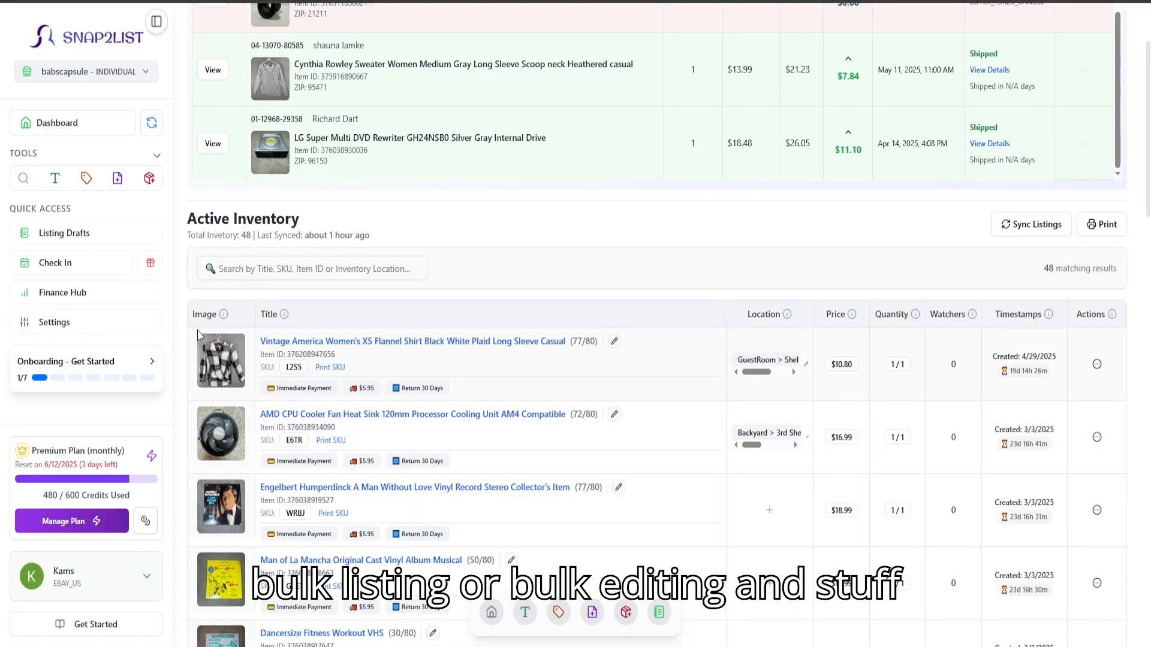
Step: Set the active inventory to show 100 listings per page and view the end of the list
scroll(189, 324, "down", 20)
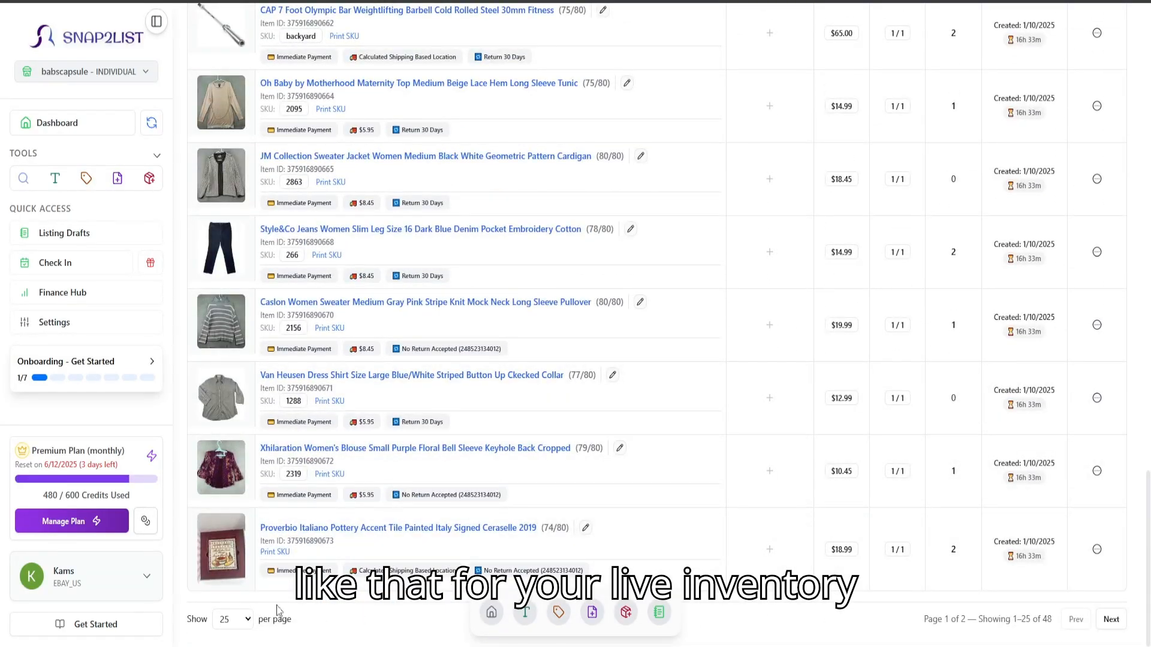
left_click(238, 620)
left_click(238, 570)
scroll(340, 598, "down", 20)
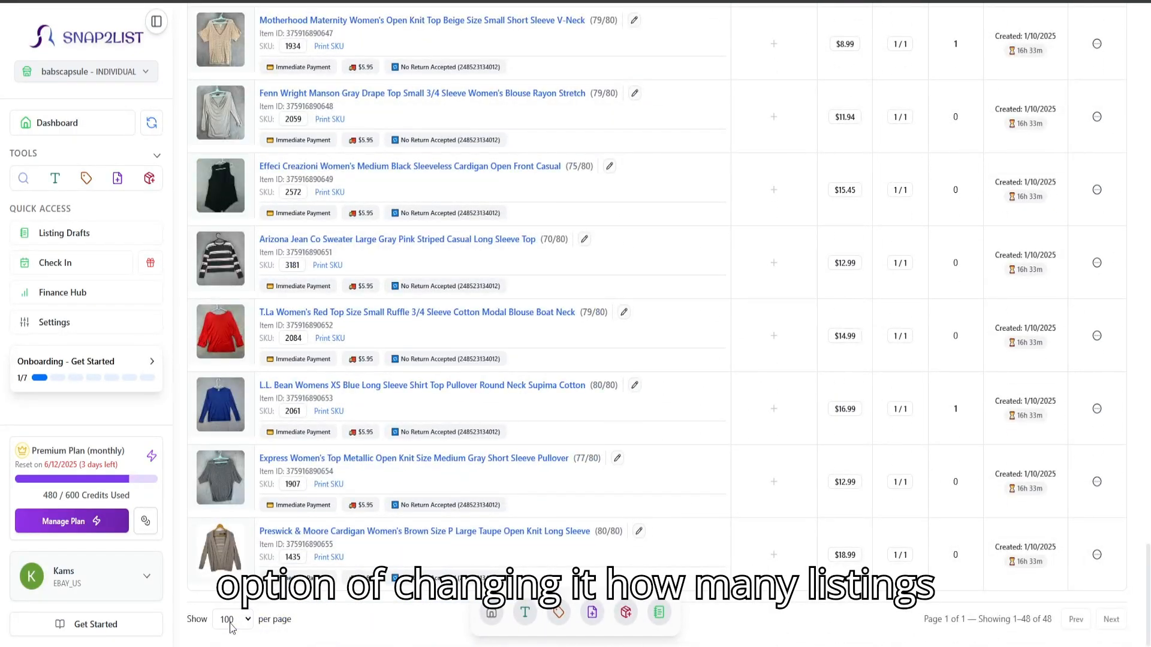
Step: Set the active inventory to show 50 listings per page and return to the eBay orders section
left_click(232, 619)
left_click(239, 582)
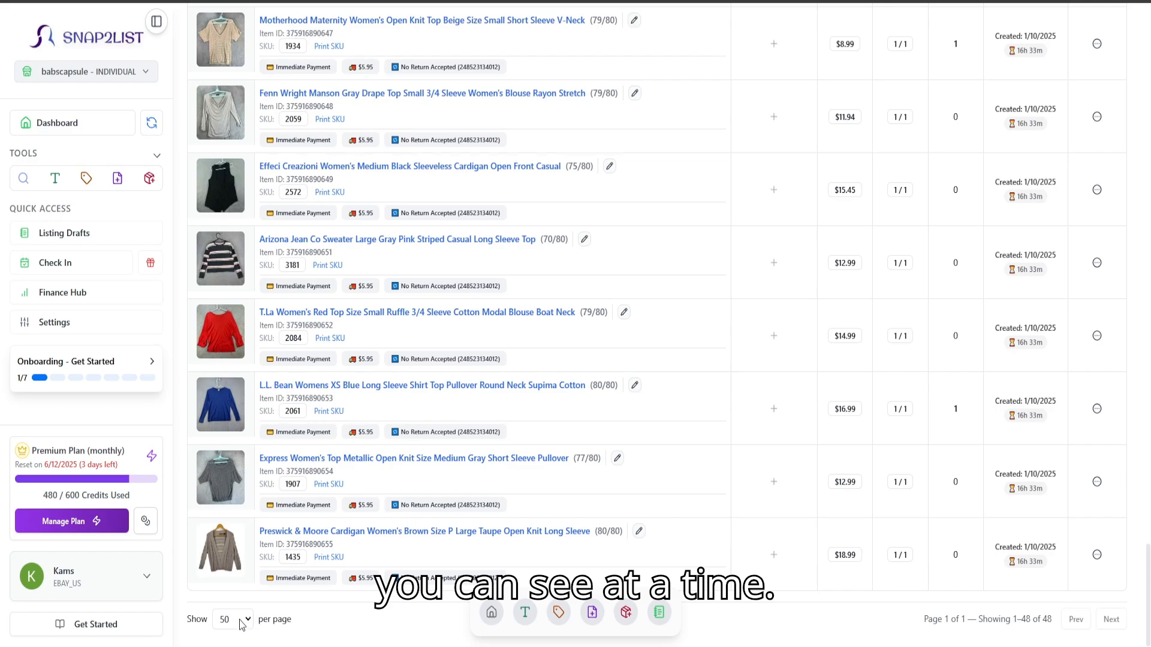
scroll(892, 616, "up", 20)
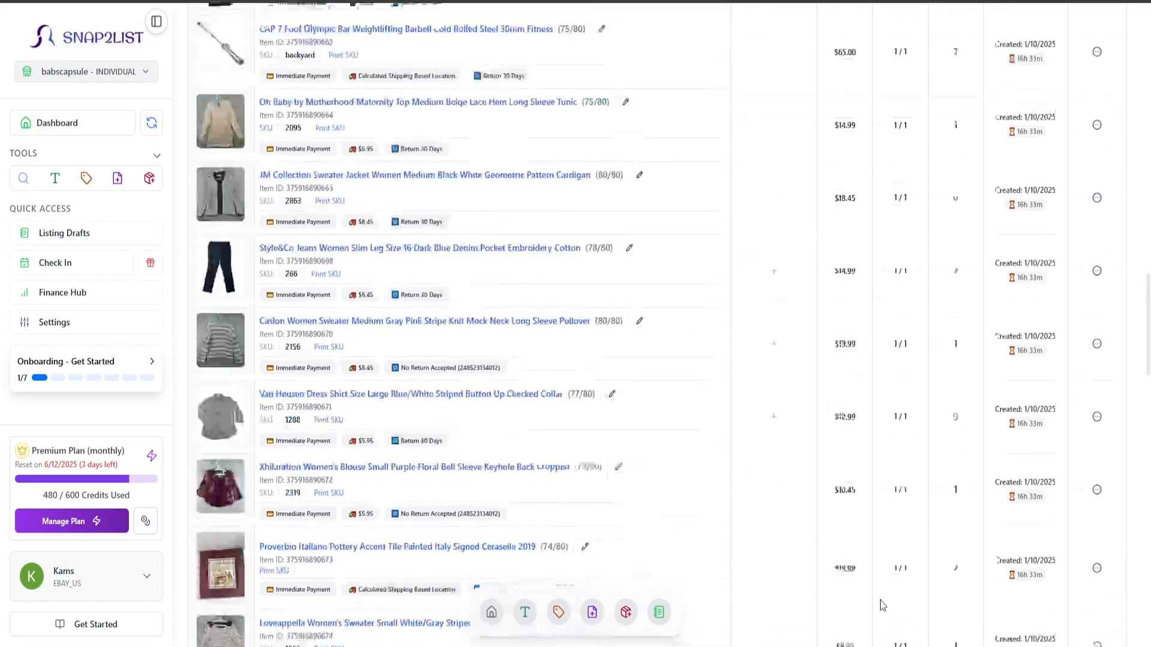
scroll(881, 601, "up", 1)
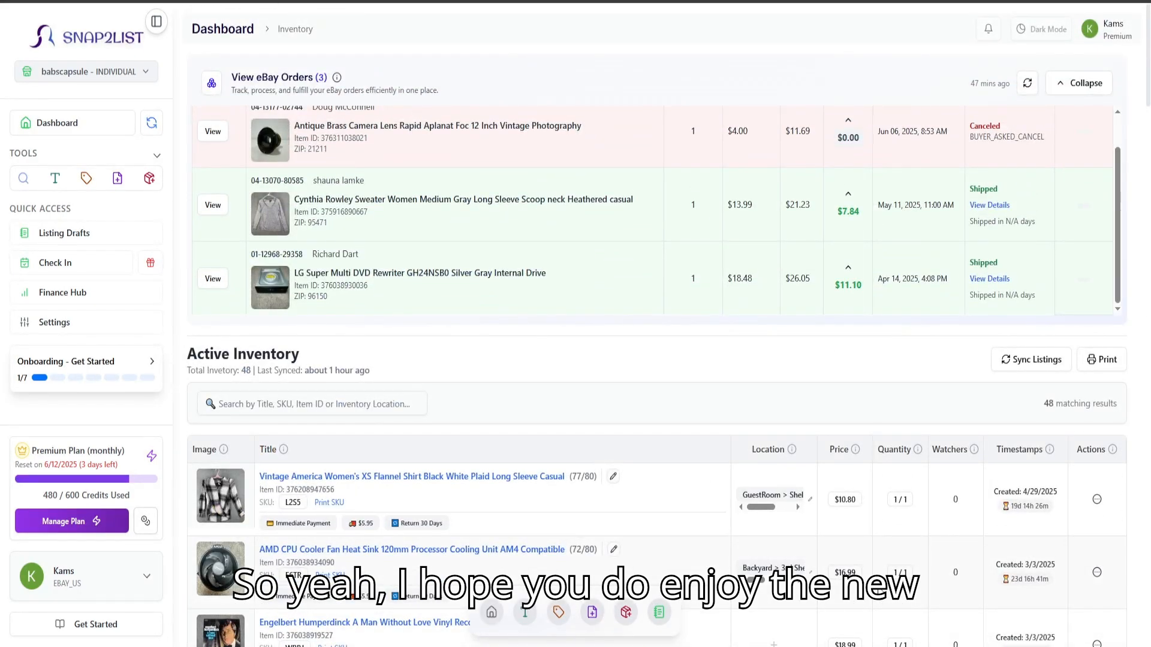